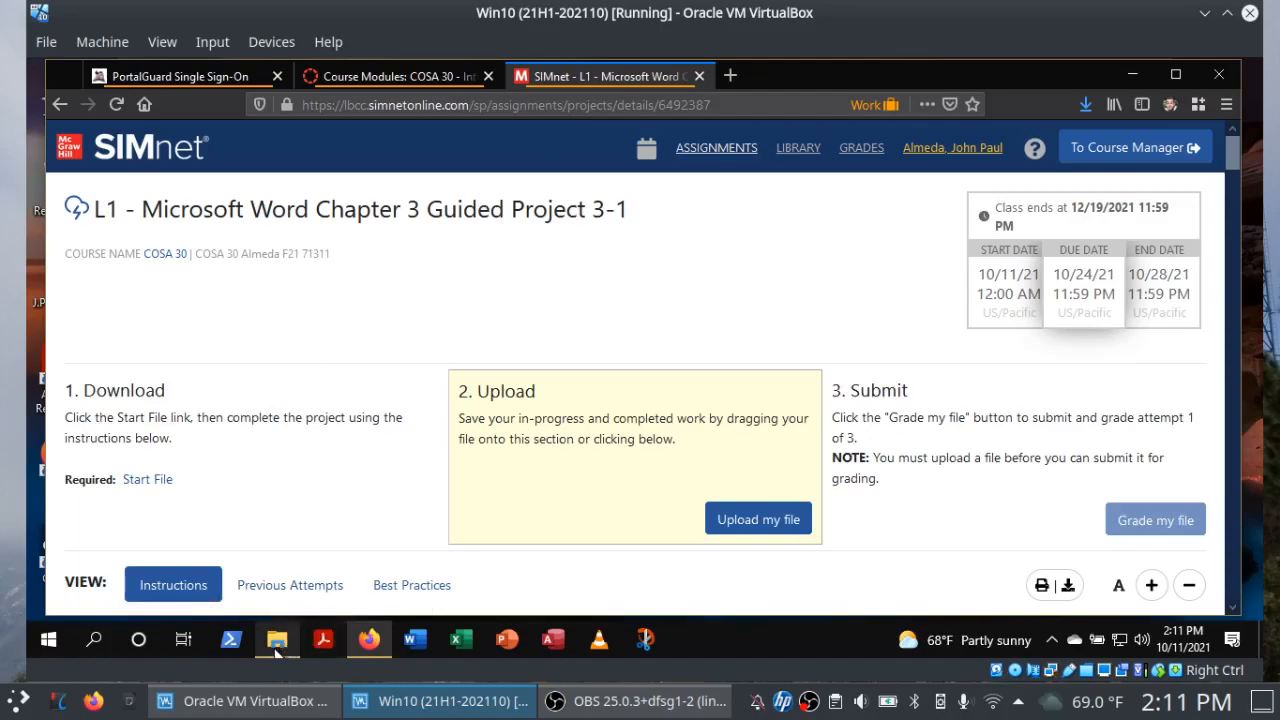
Switch to File Explorer and open the OnlineLearningPlan-03 Word document from the Downloads folder.
left_click(277, 645)
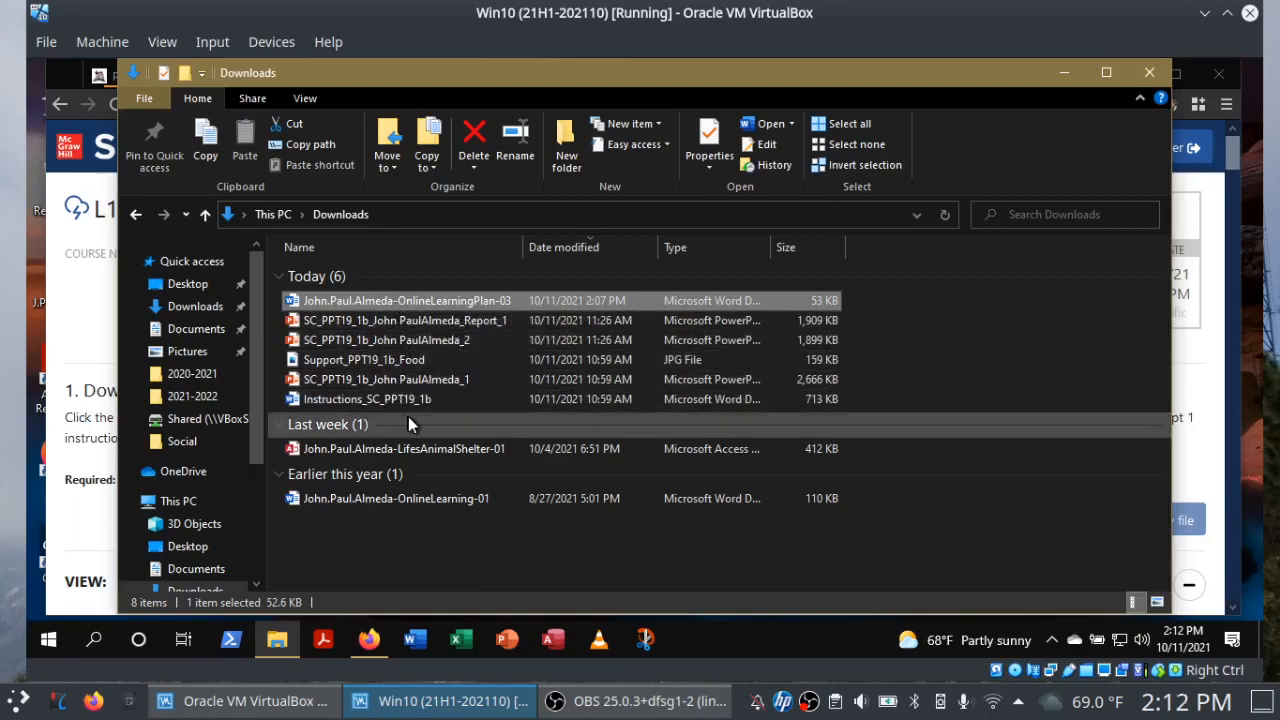
double_click(417, 300)
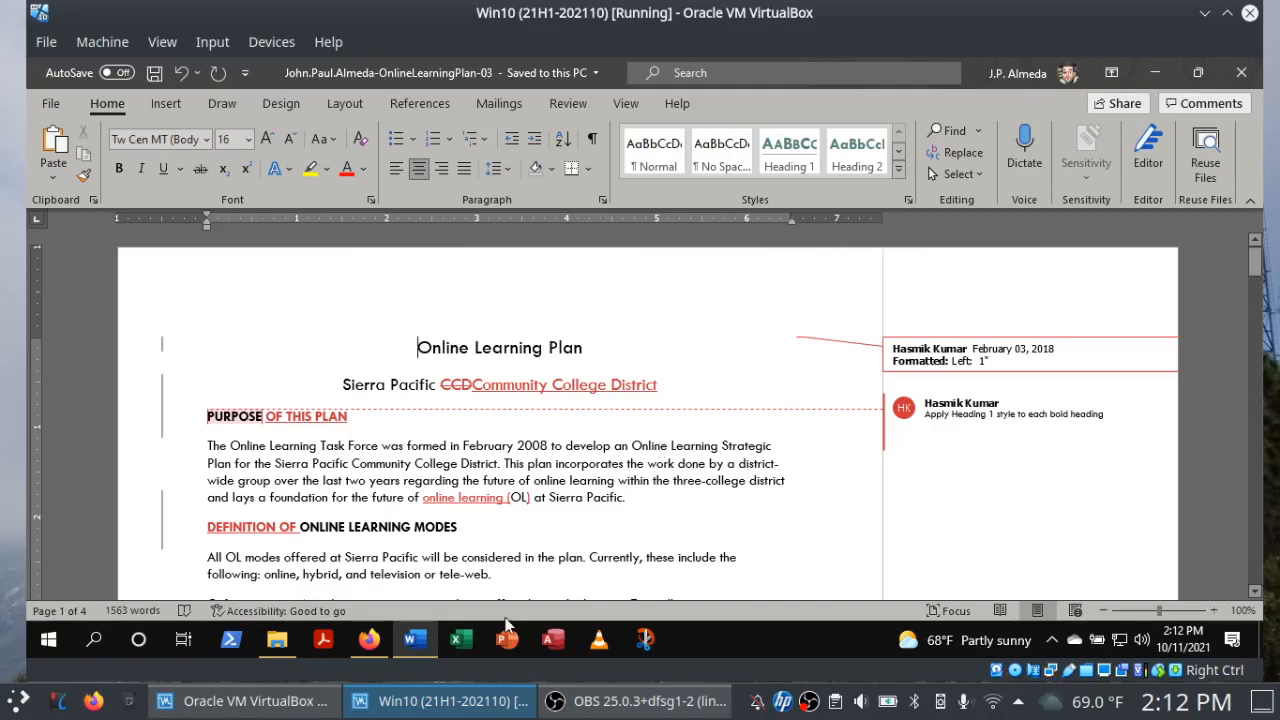
Switch to Firefox and check off instructions 1 and 2 of Guided Project 3-1 on the SIMnet page.
left_click(369, 641)
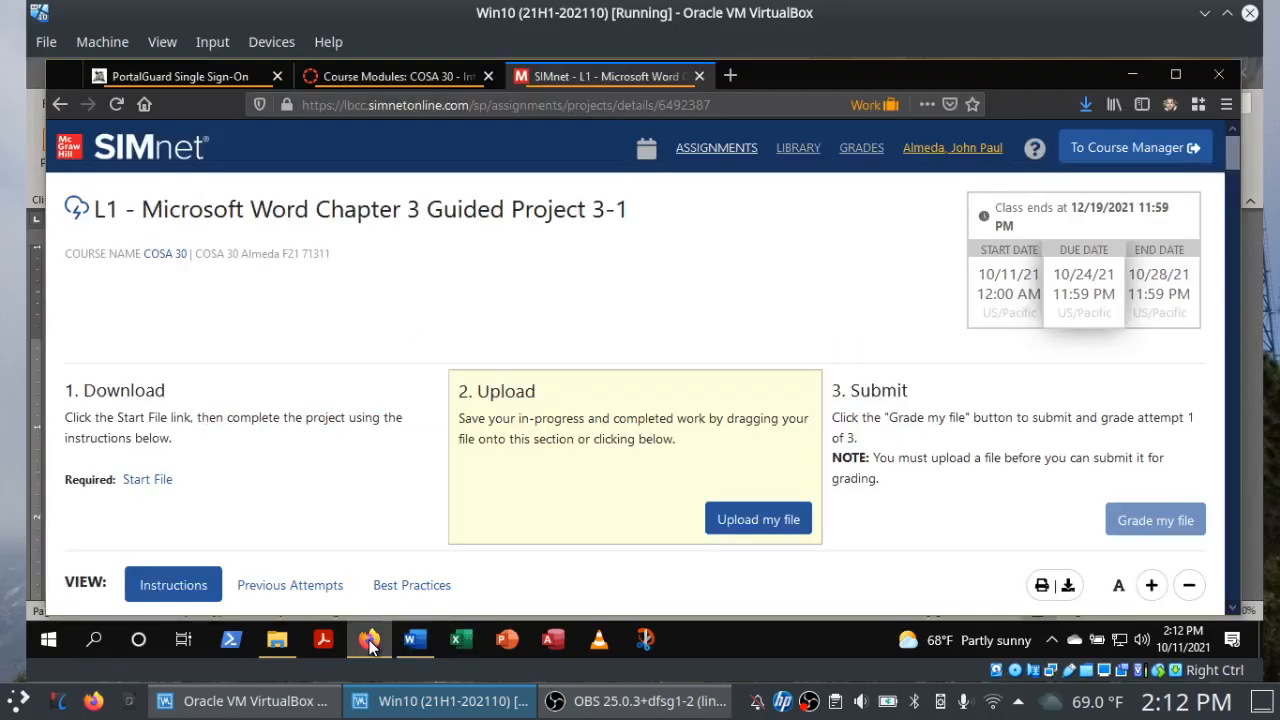
mouse_move(1233, 170)
left_mouse_down()
mouse_move(1228, 203)
mouse_move(1227, 186)
left_mouse_up()
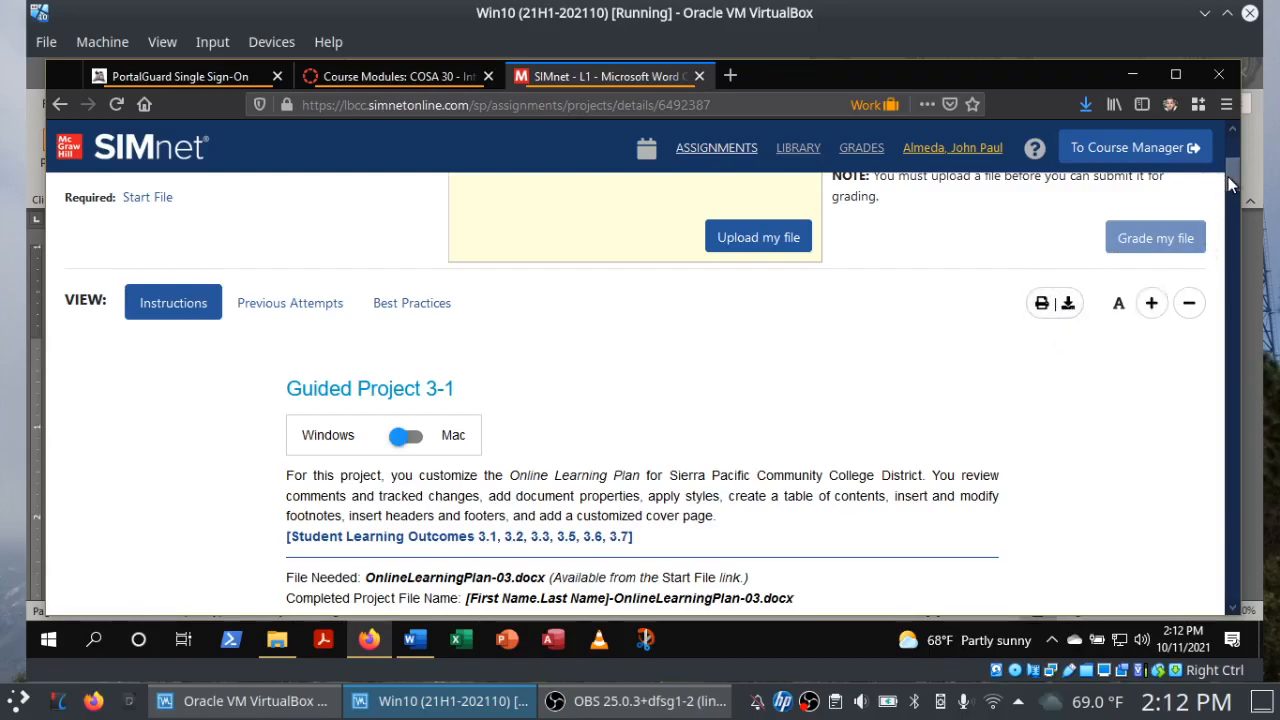
left_click_drag(1230, 185, 1230, 235)
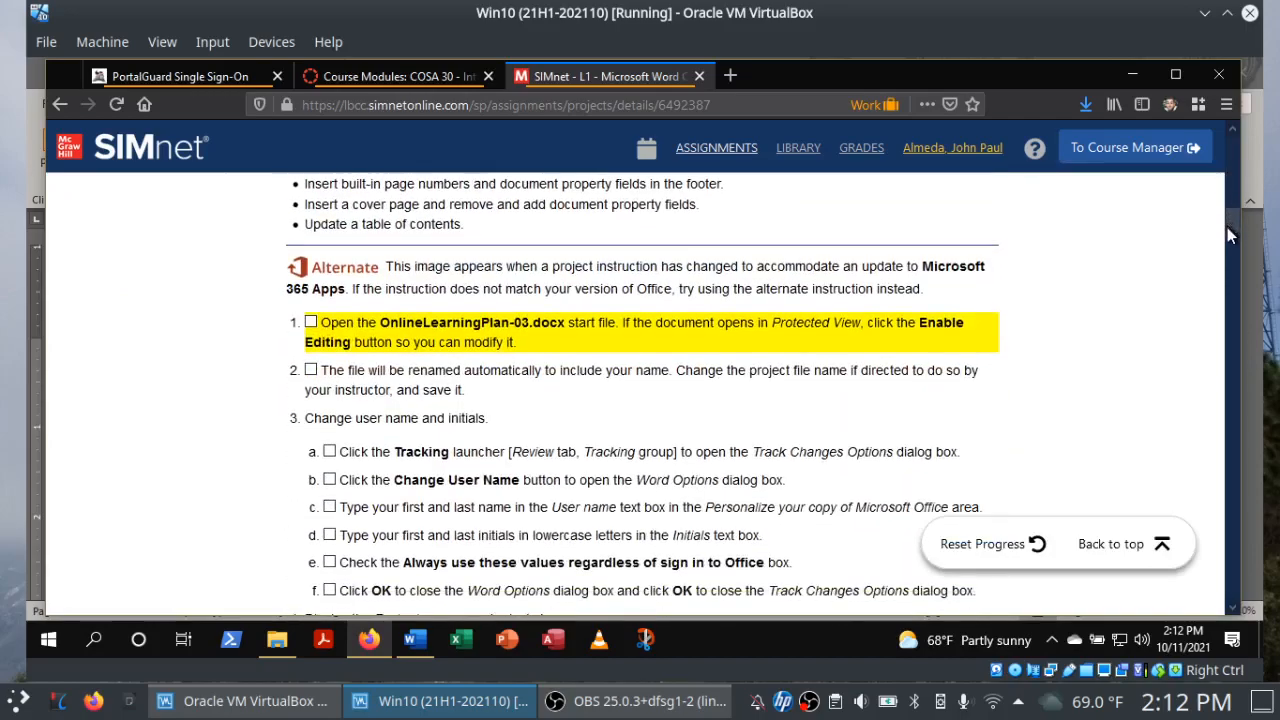
left_click(311, 311)
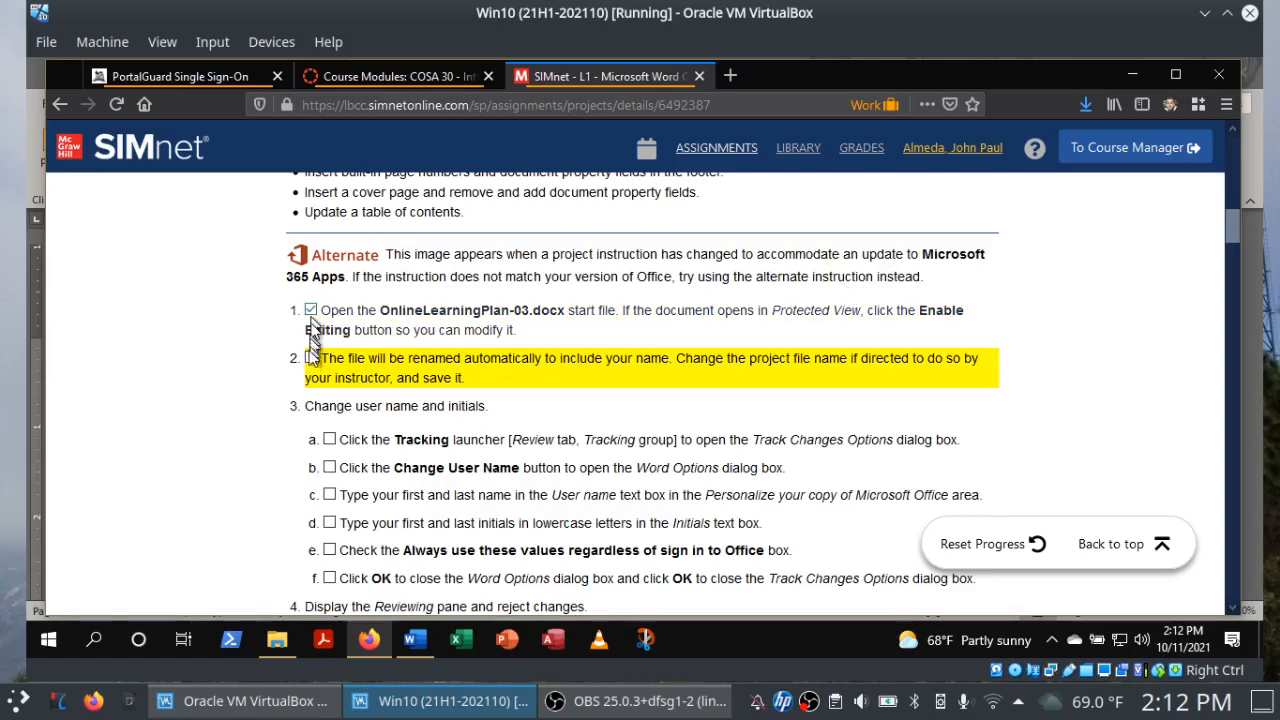
left_click(311, 358)
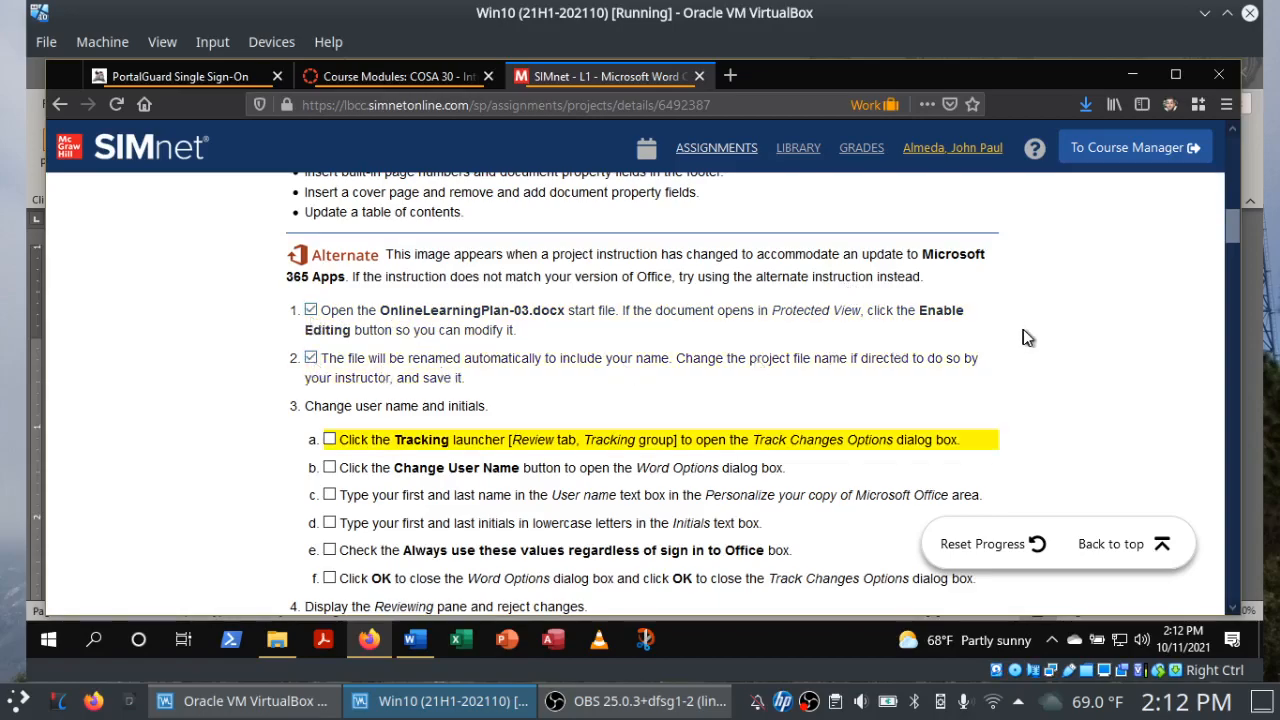
Switch to Word and review the user name, initials and sign-in setting through Track Changes Options, accepting both dialogs.
left_click_drag(1232, 227, 1232, 255)
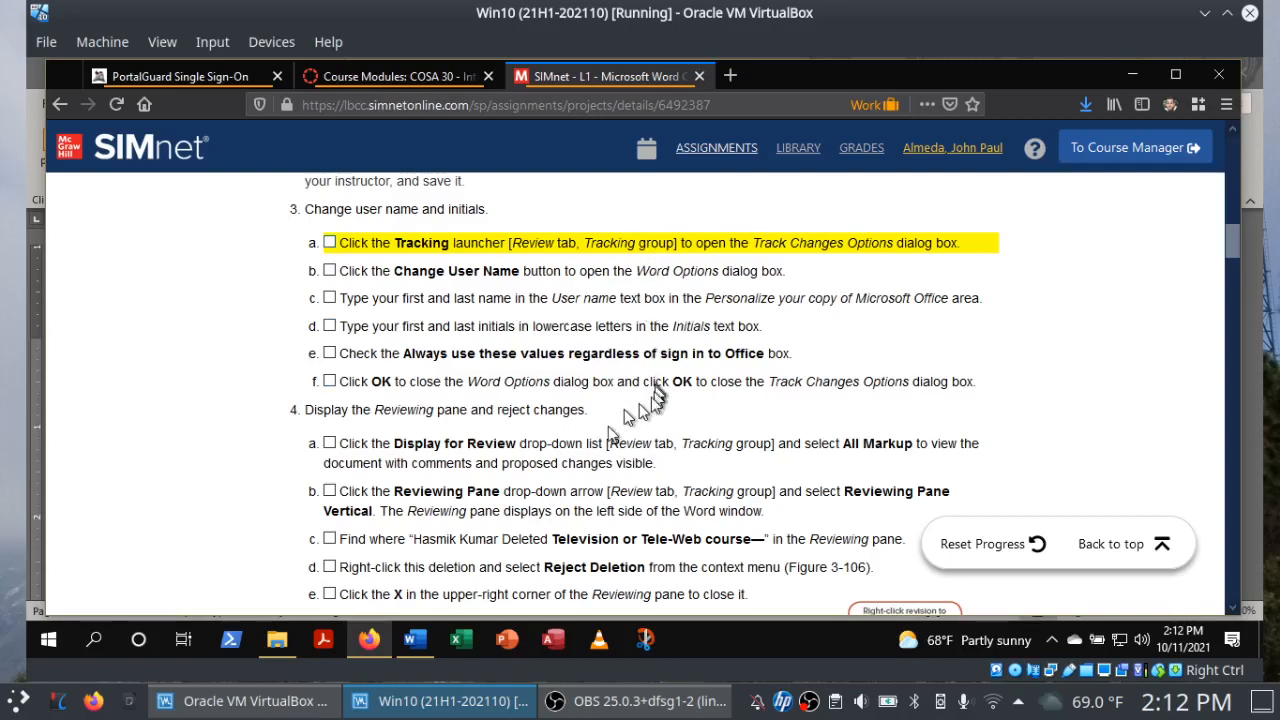
left_click(416, 640)
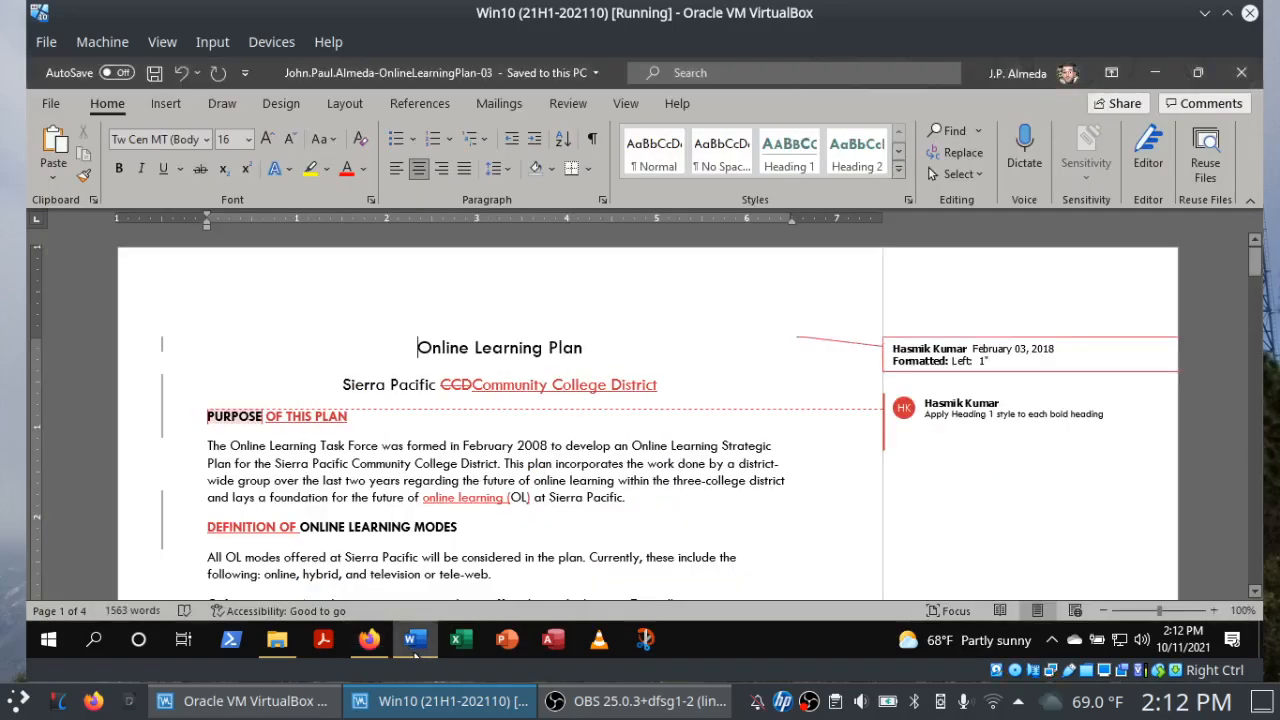
left_click(555, 107)
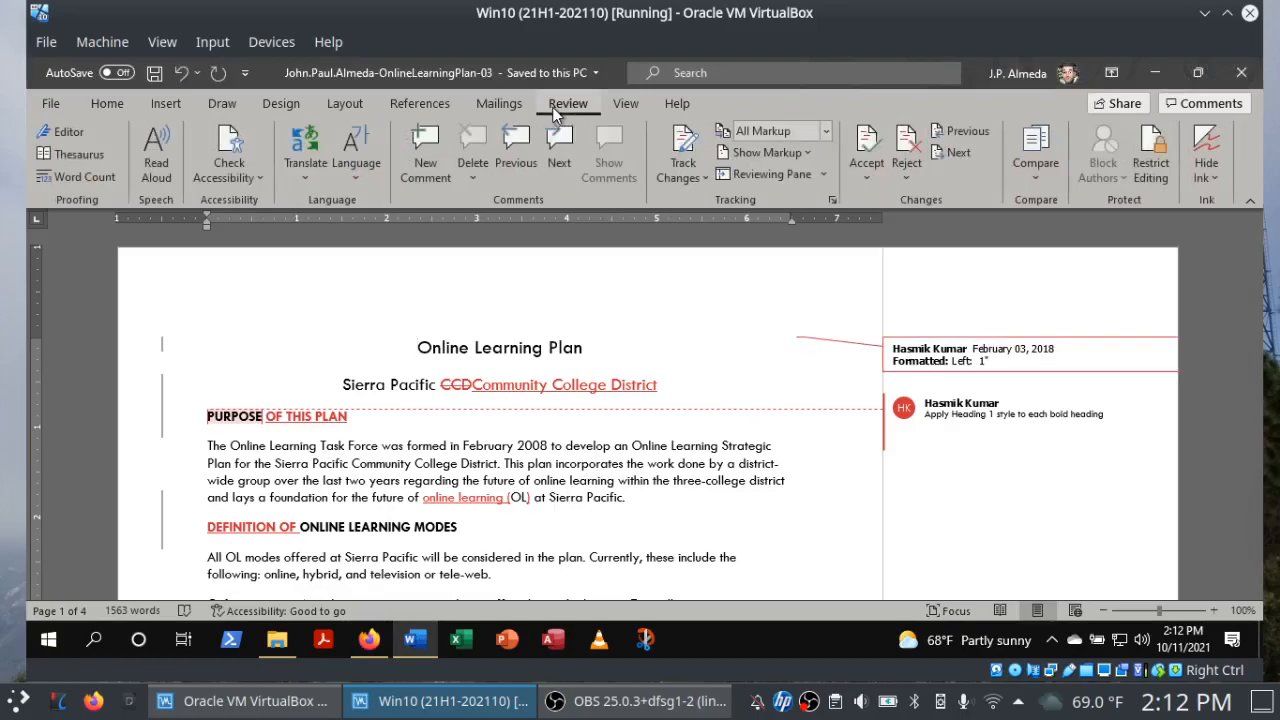
left_click(832, 201)
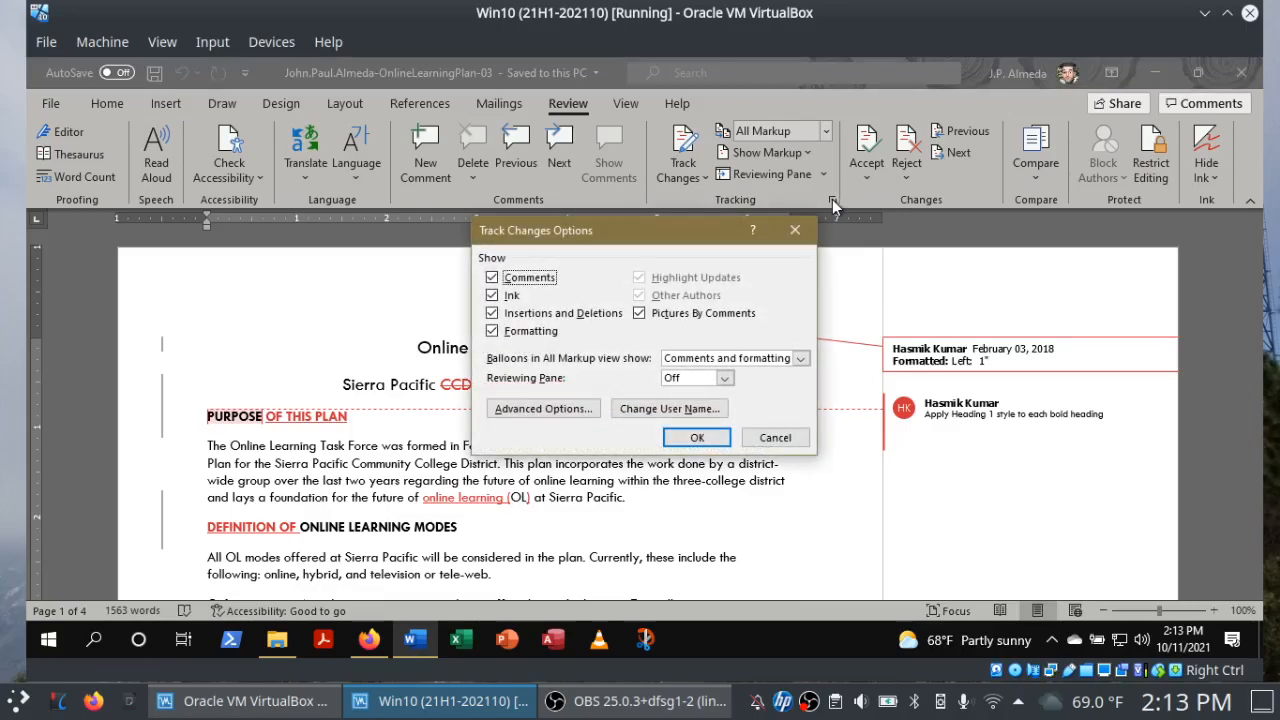
left_click(685, 408)
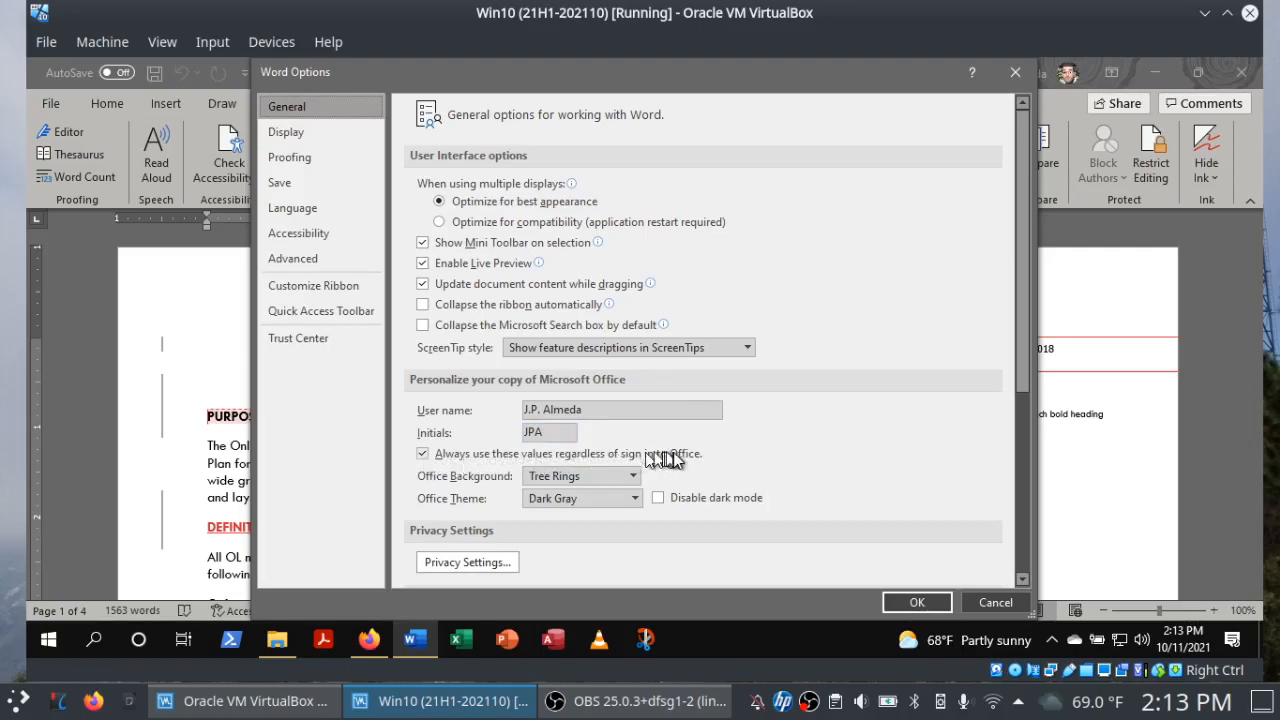
left_click(887, 608)
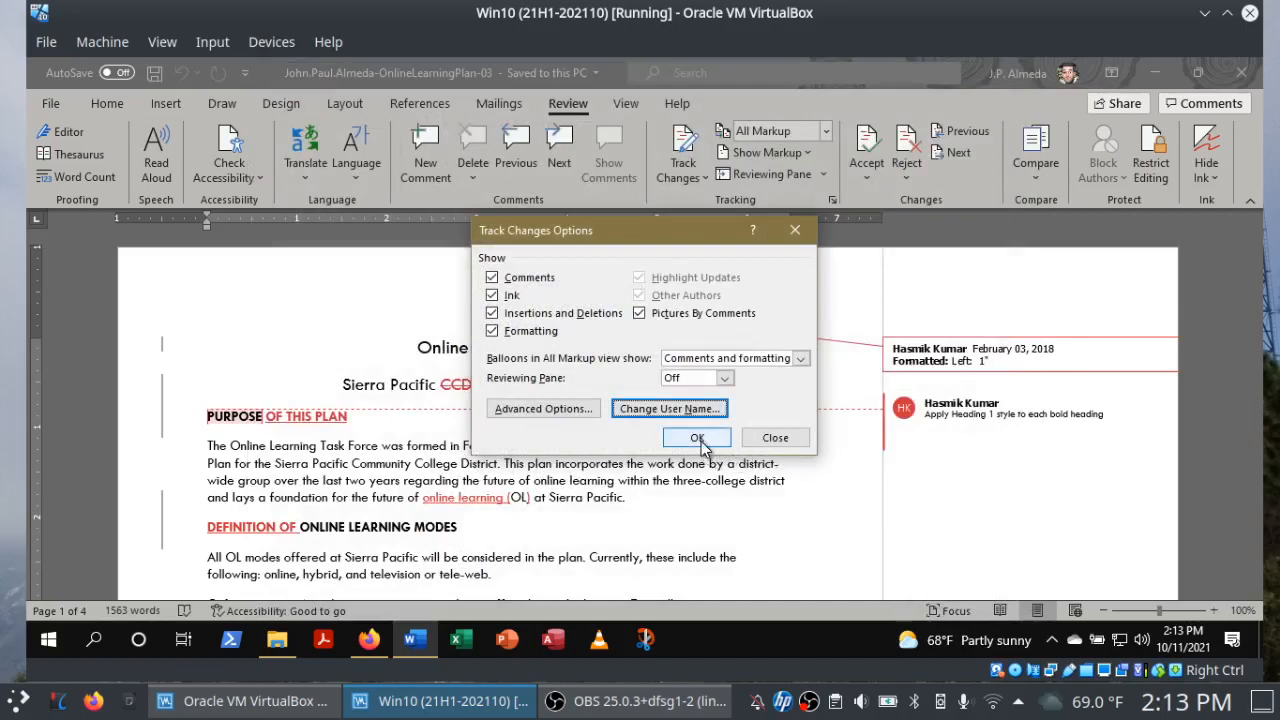
left_click(698, 440)
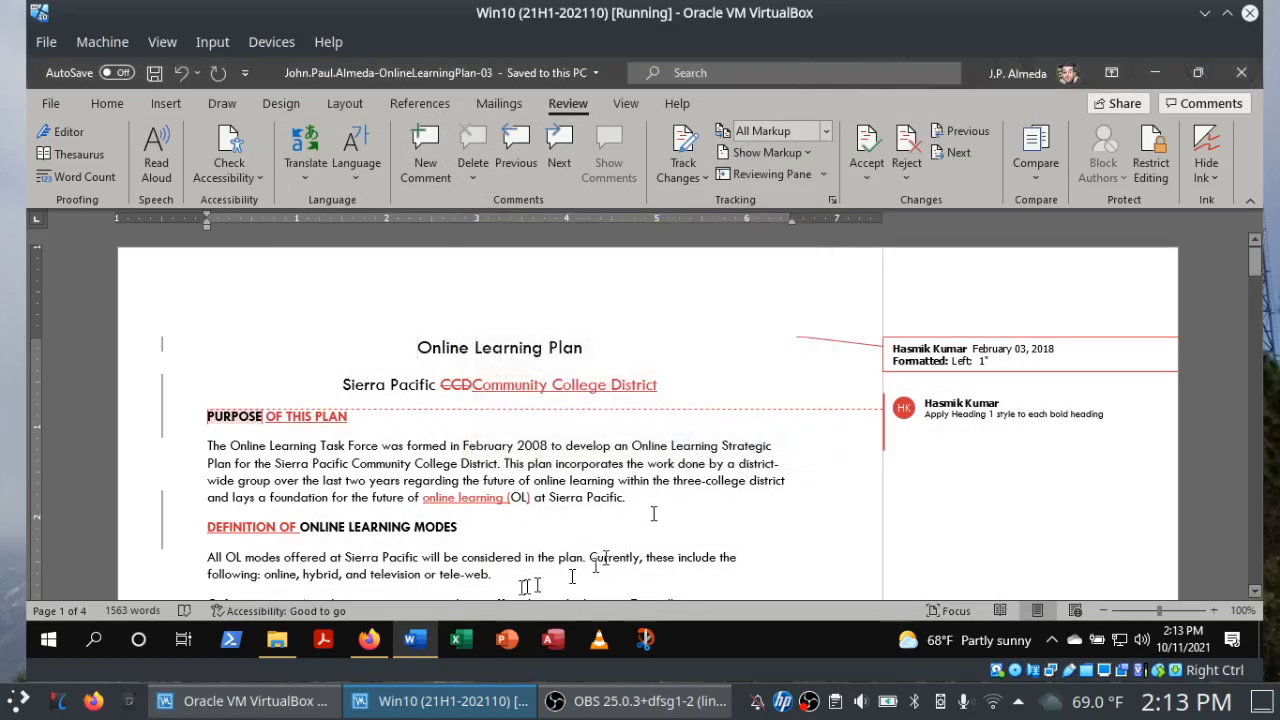
Switch to Firefox and check off instructions 3a through 3f for changing the user name and initials.
left_click(369, 639)
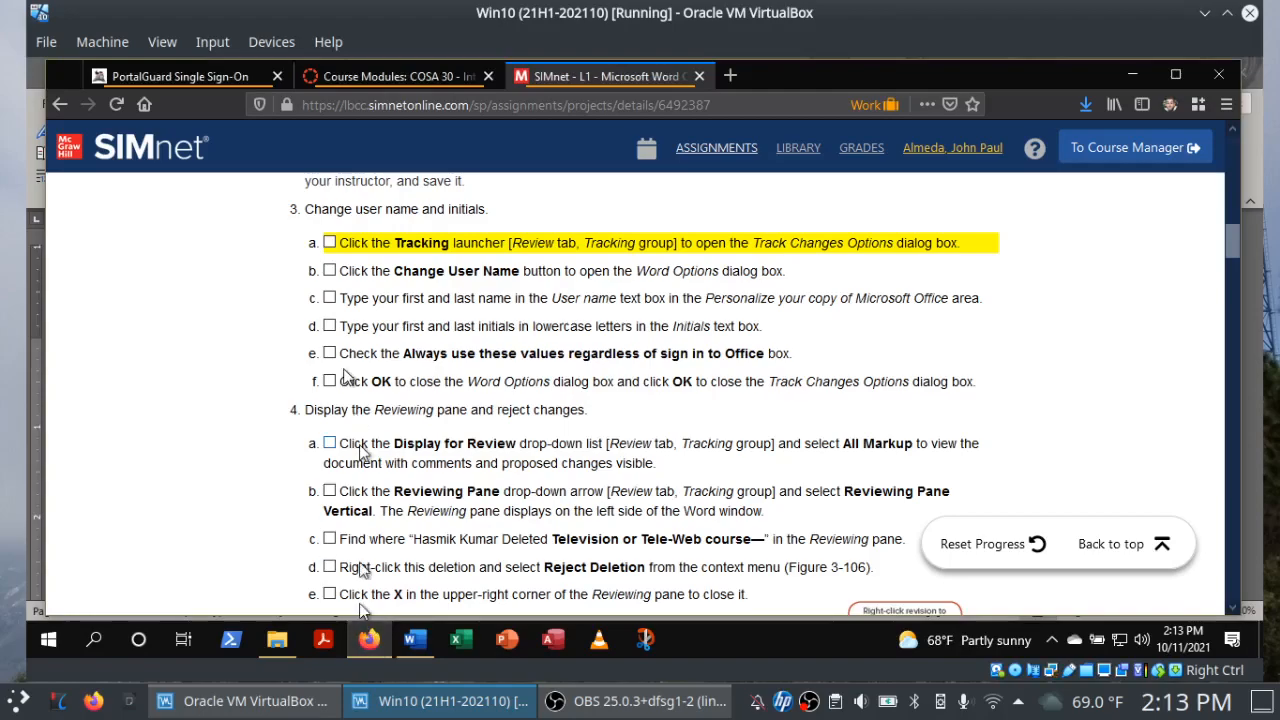
left_click(329, 243)
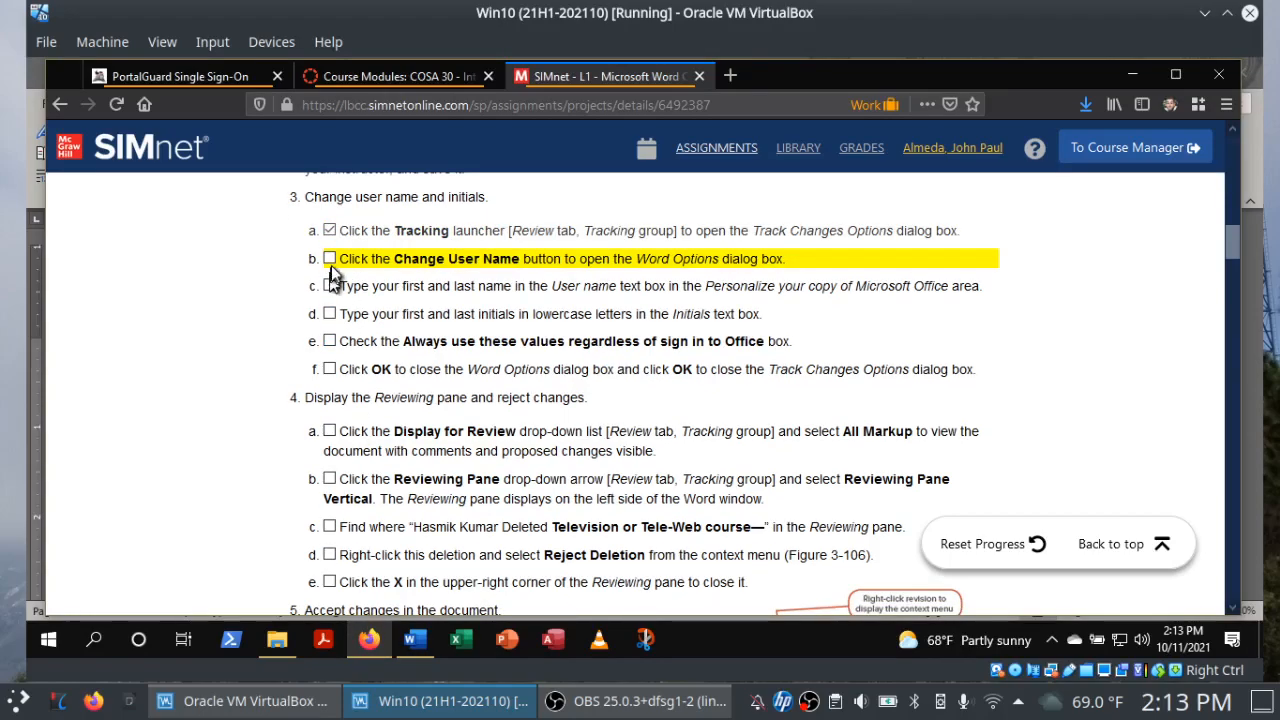
left_click(331, 260)
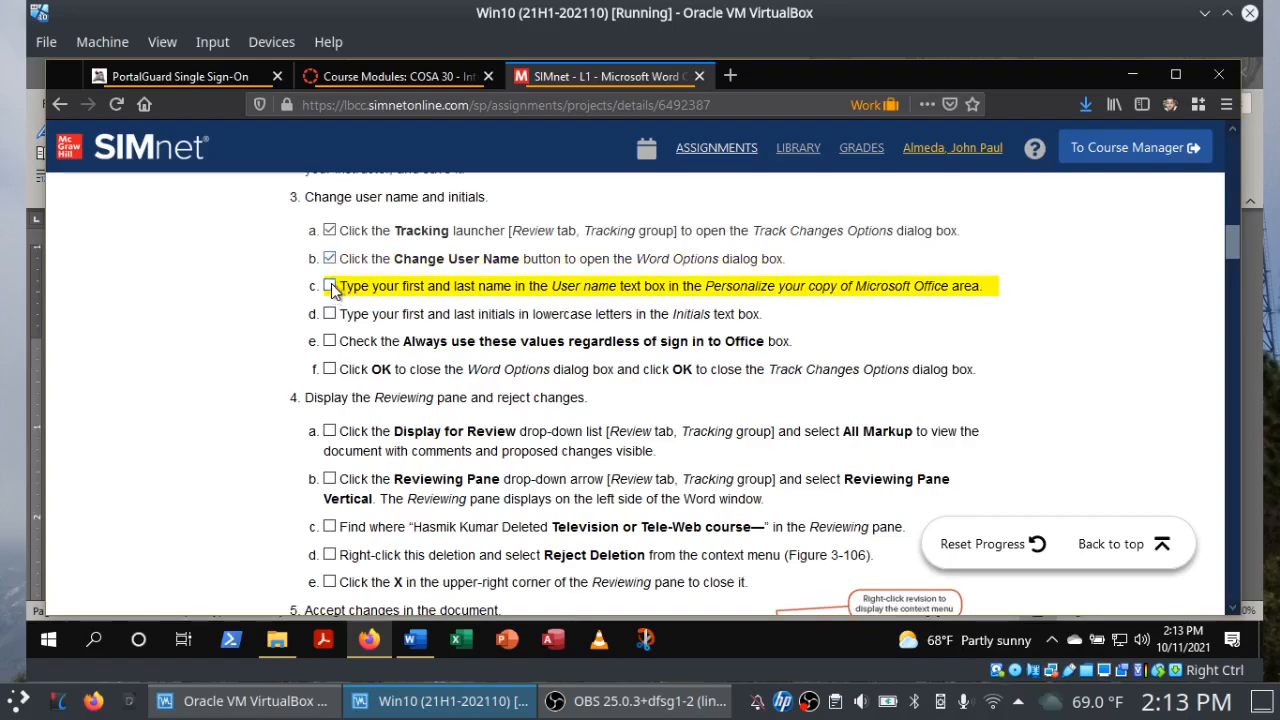
left_click(330, 285)
left_click(330, 313)
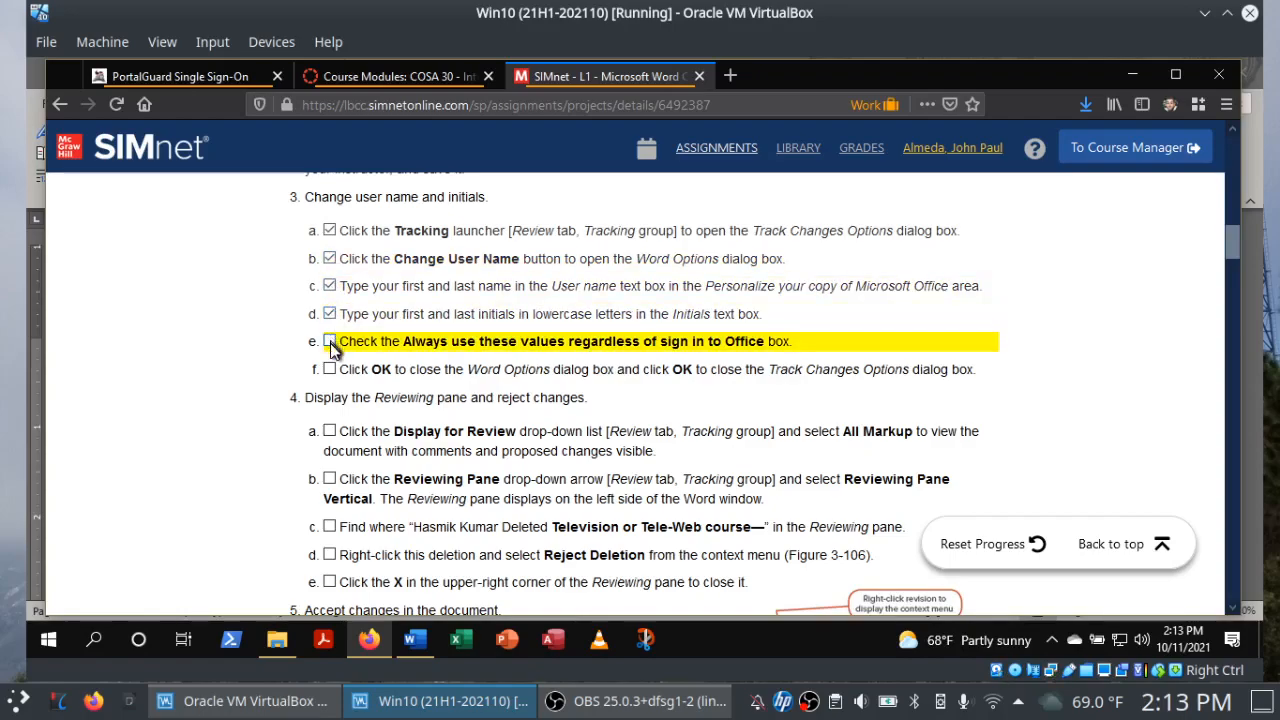
left_click(330, 341)
left_click(330, 369)
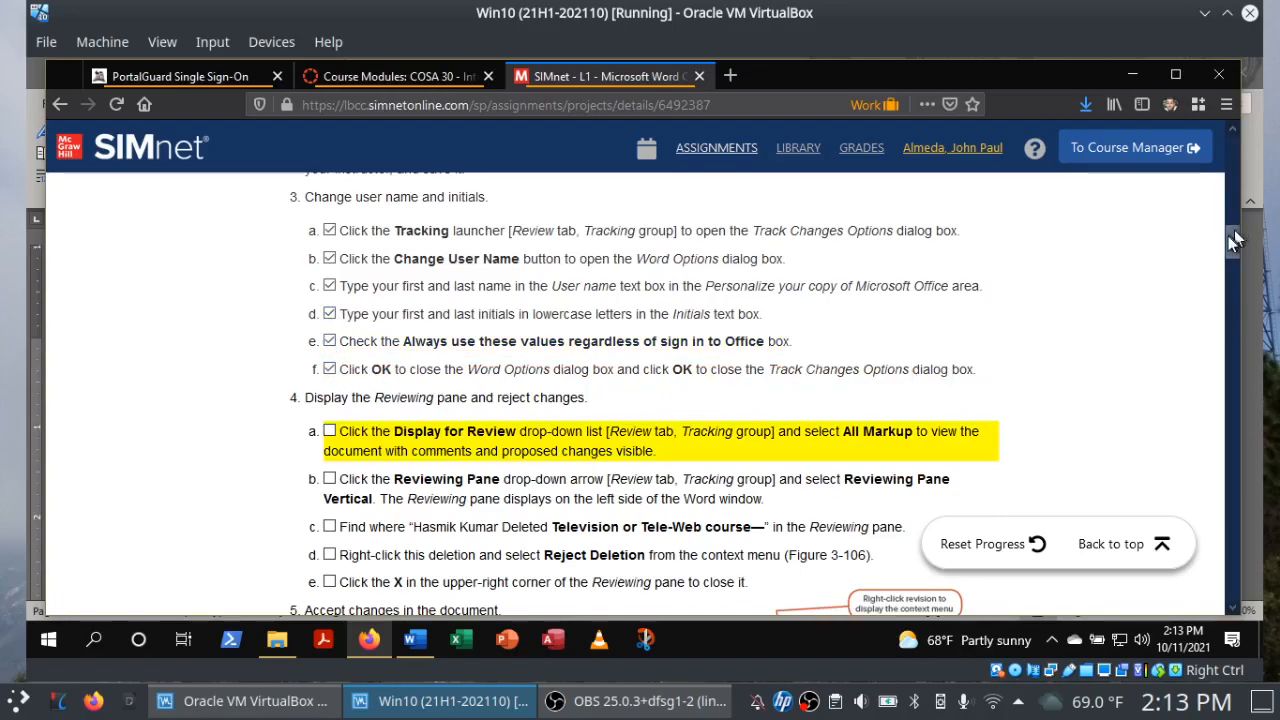
Set the Word document's Display for Review to All Markup and check off instruction 4a in Firefox.
left_click_drag(1228, 236, 1227, 250)
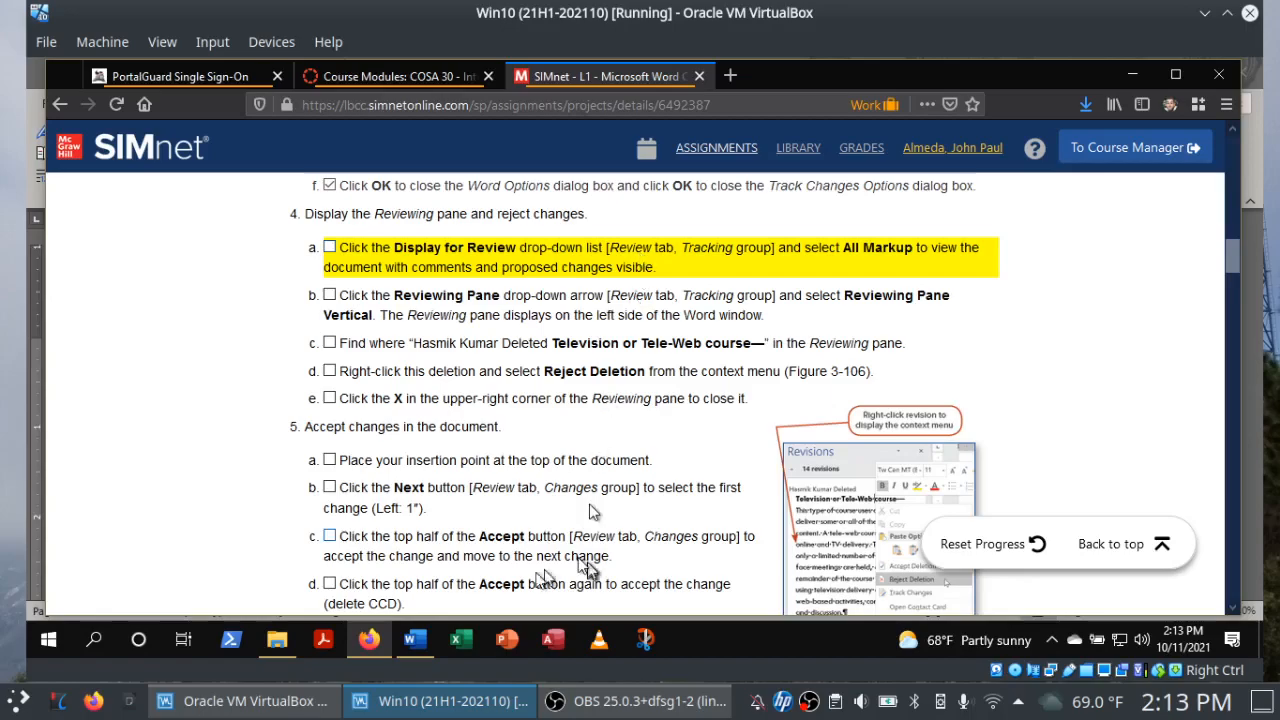
left_click(427, 643)
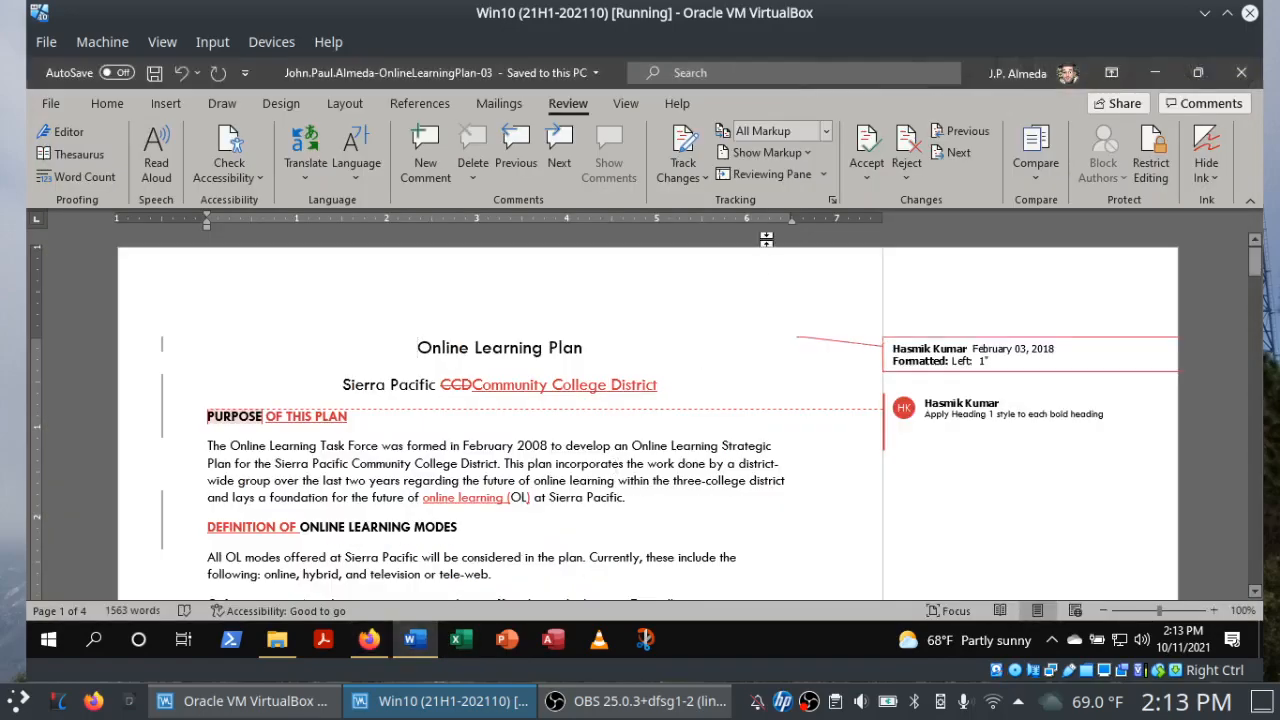
left_click(828, 134)
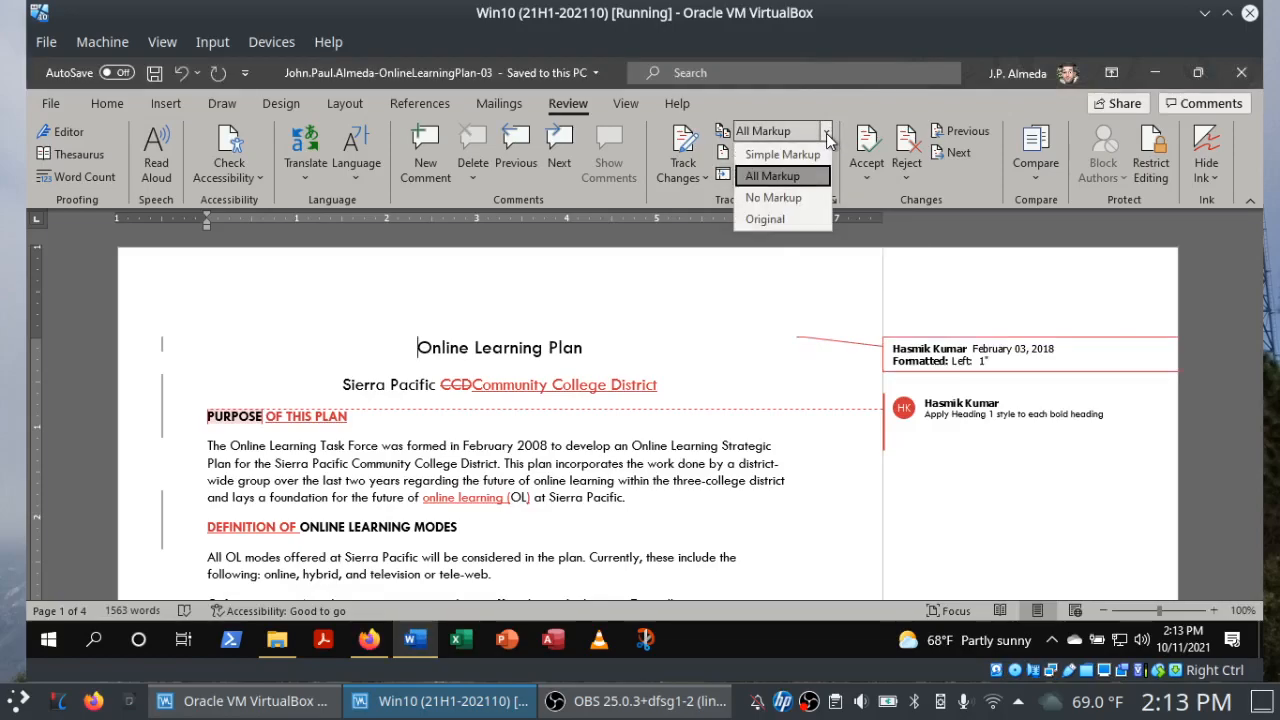
left_click(793, 178)
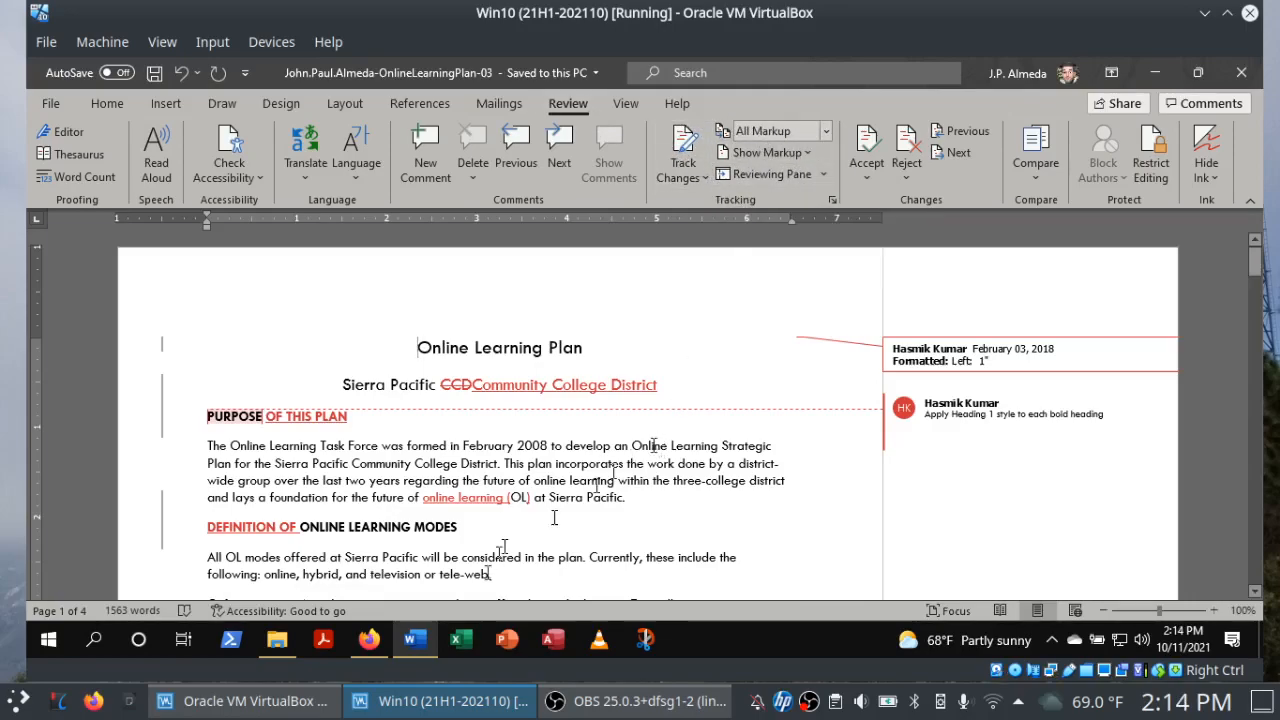
left_click(363, 640)
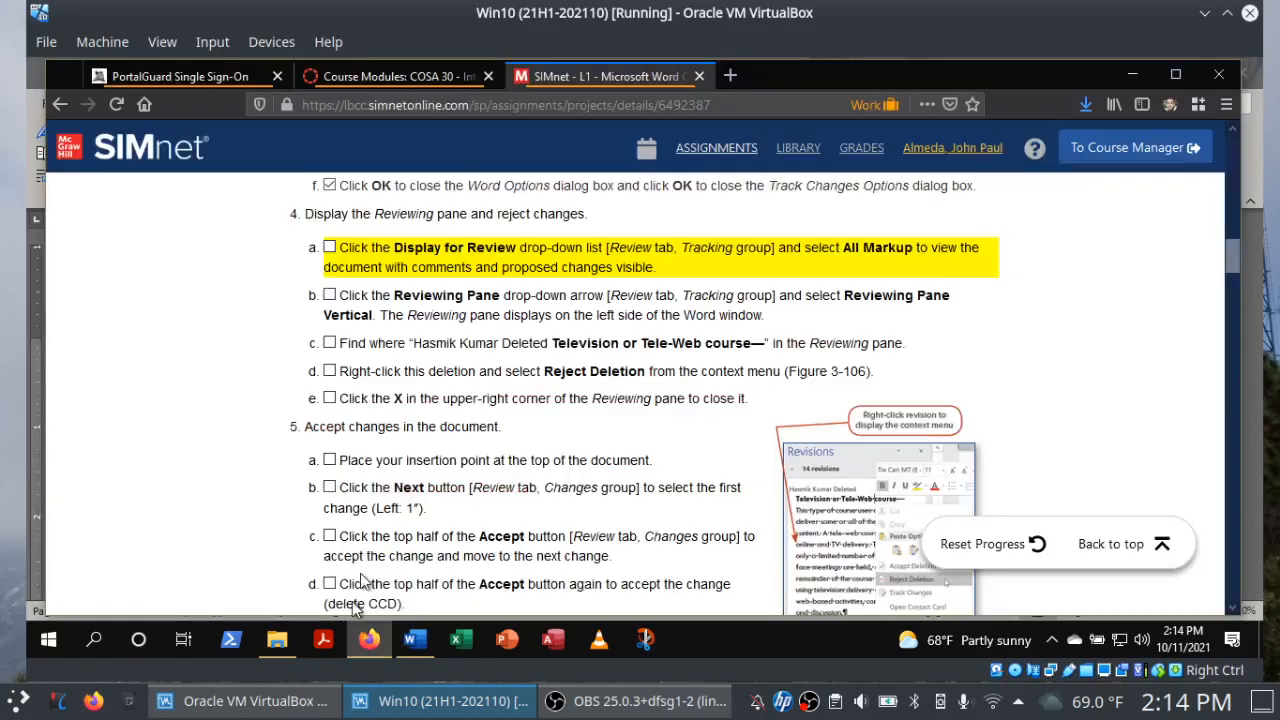
left_click(329, 248)
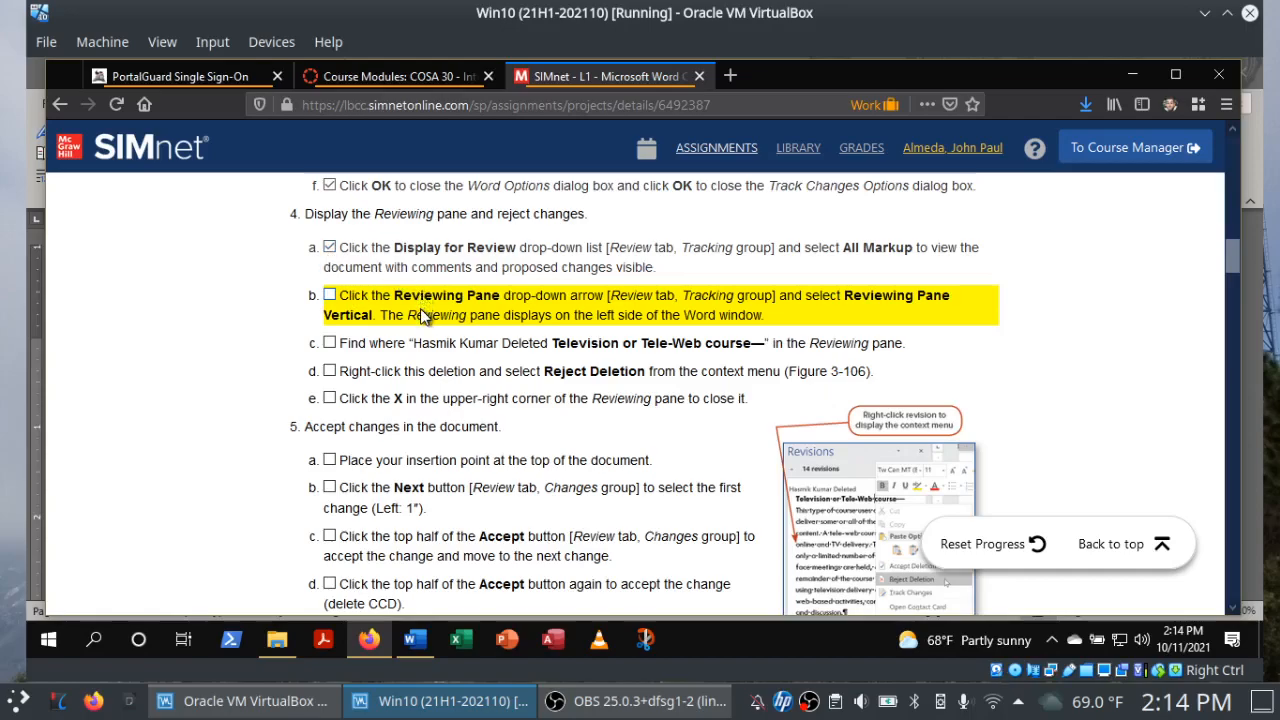
Switch to Word and display the vertical Reviewing pane for the document's revisions.
left_click(410, 645)
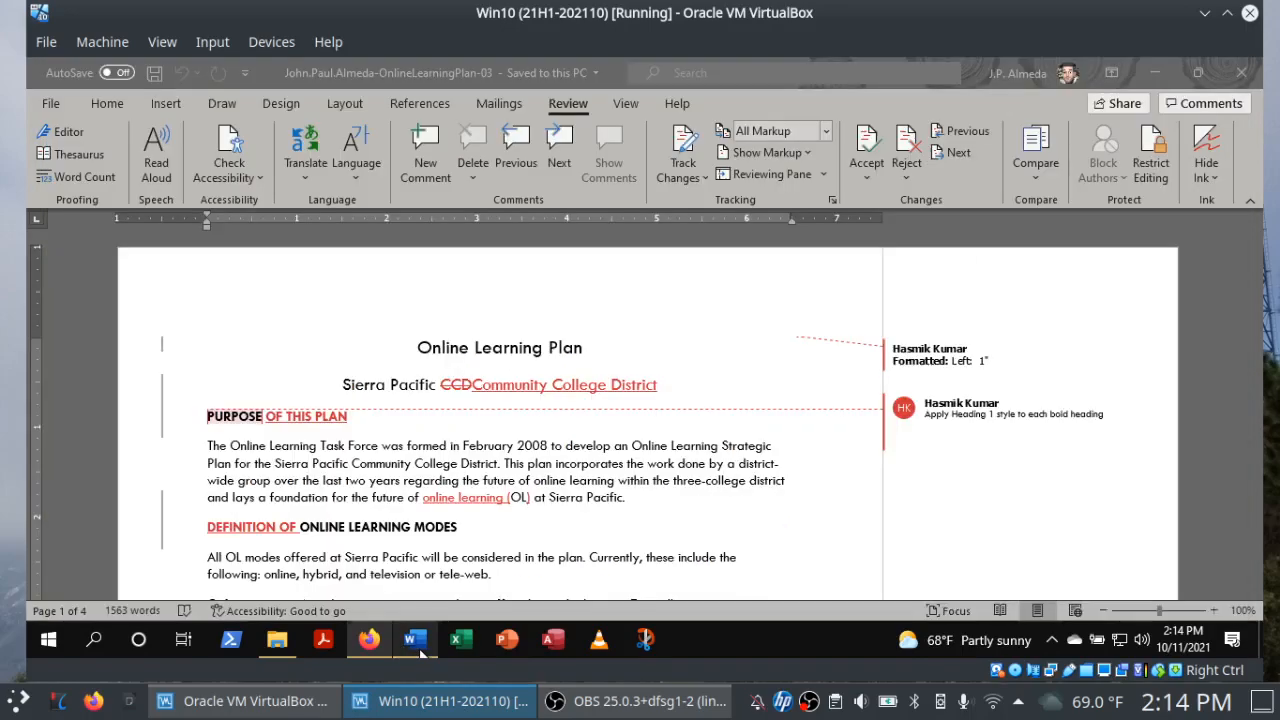
left_click(798, 177)
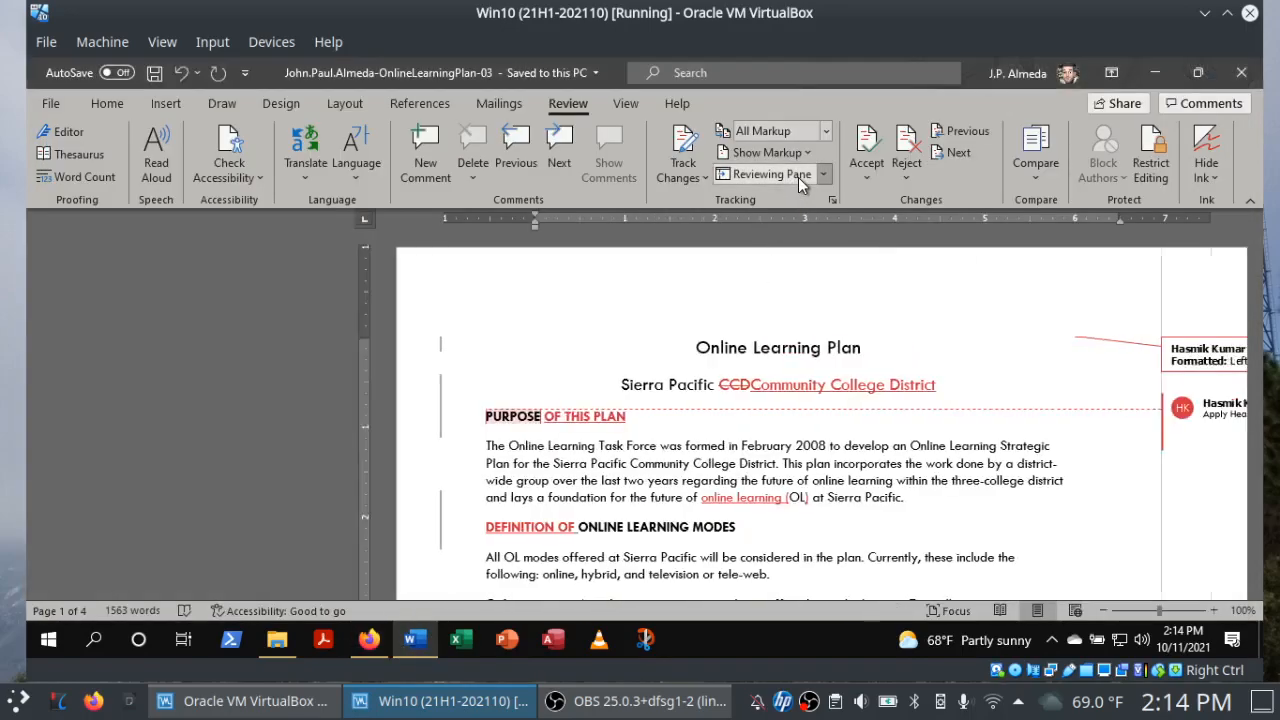
left_click(825, 177)
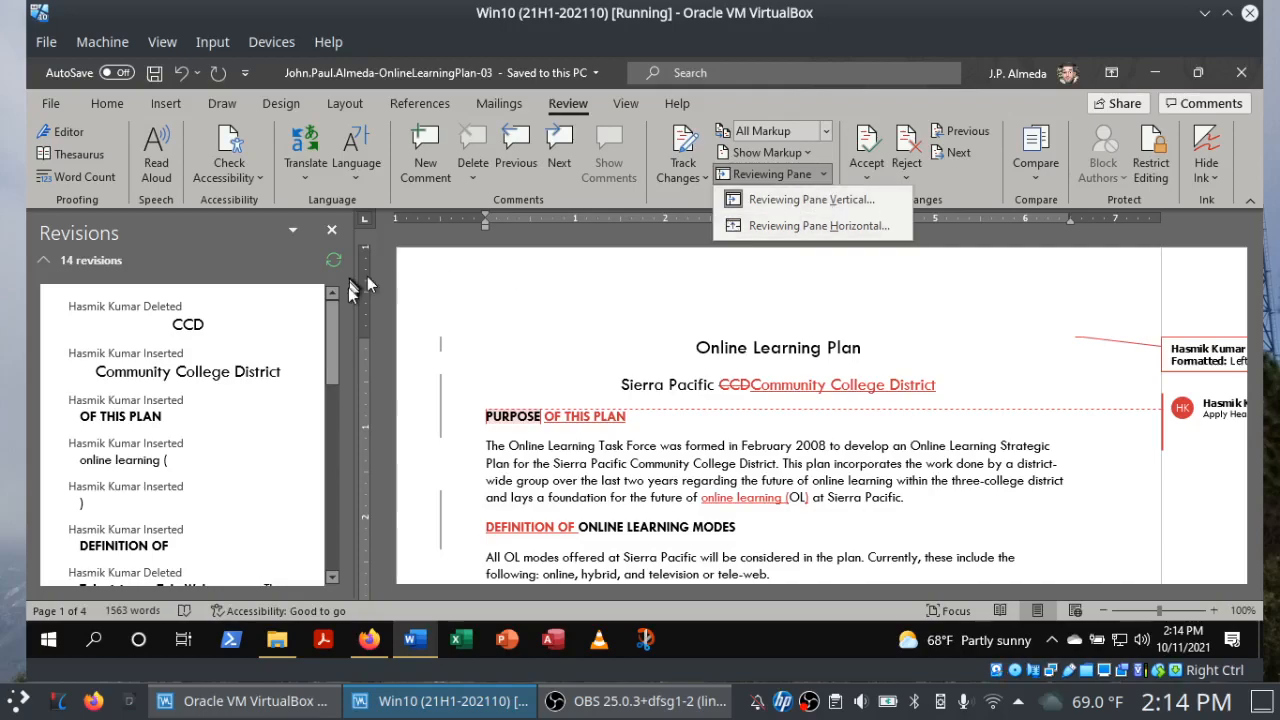
left_click(330, 325)
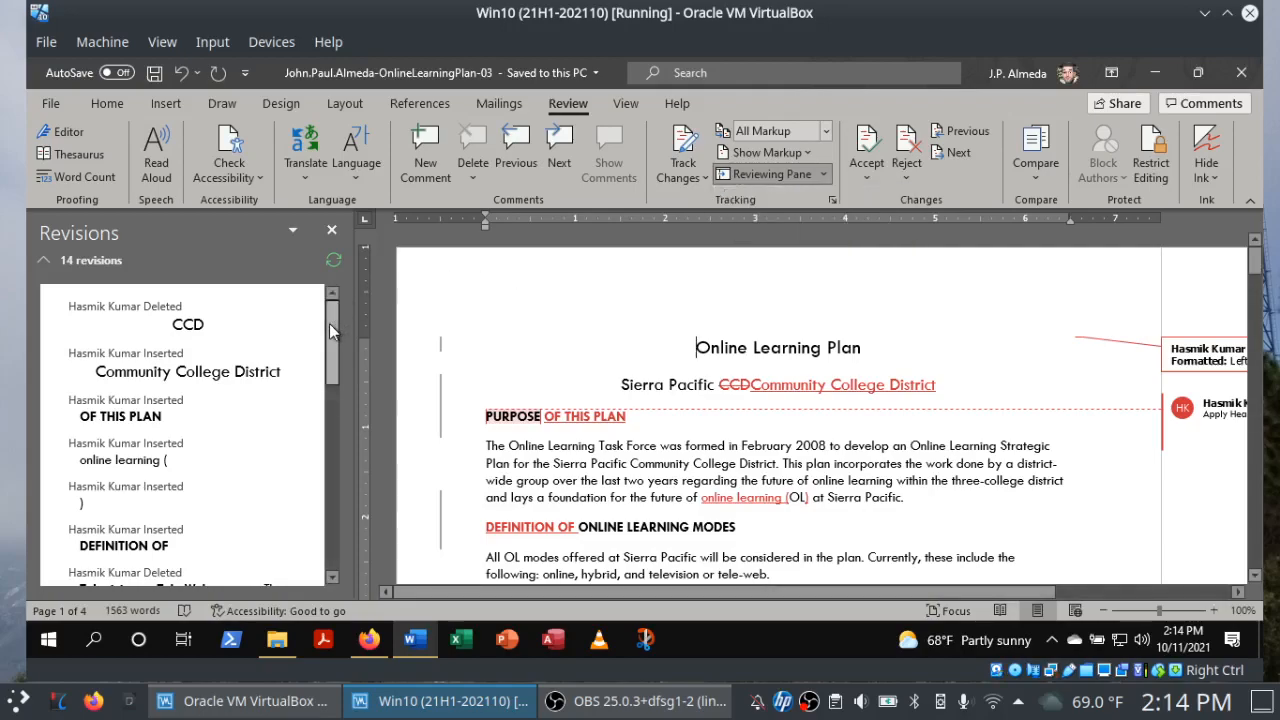
Switch to Firefox and check off instructions 4b and 4c about the Reviewing pane and locating the deletion.
left_click(368, 645)
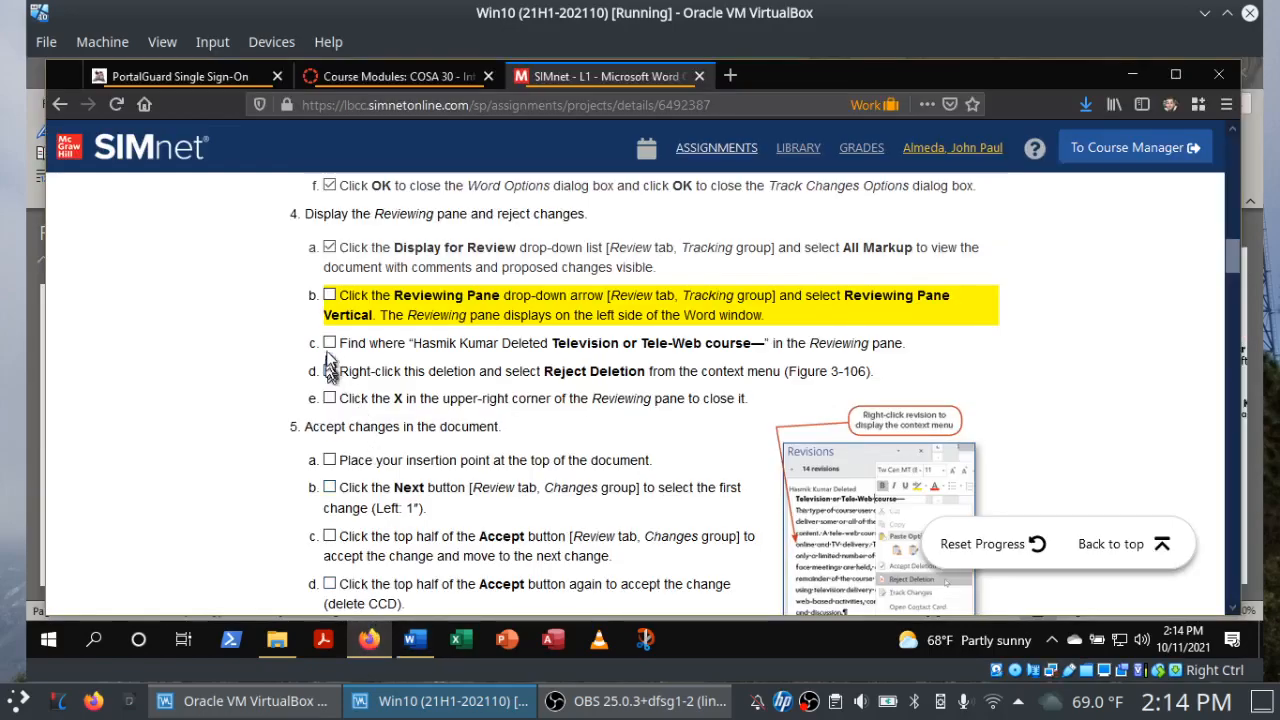
left_click(331, 296)
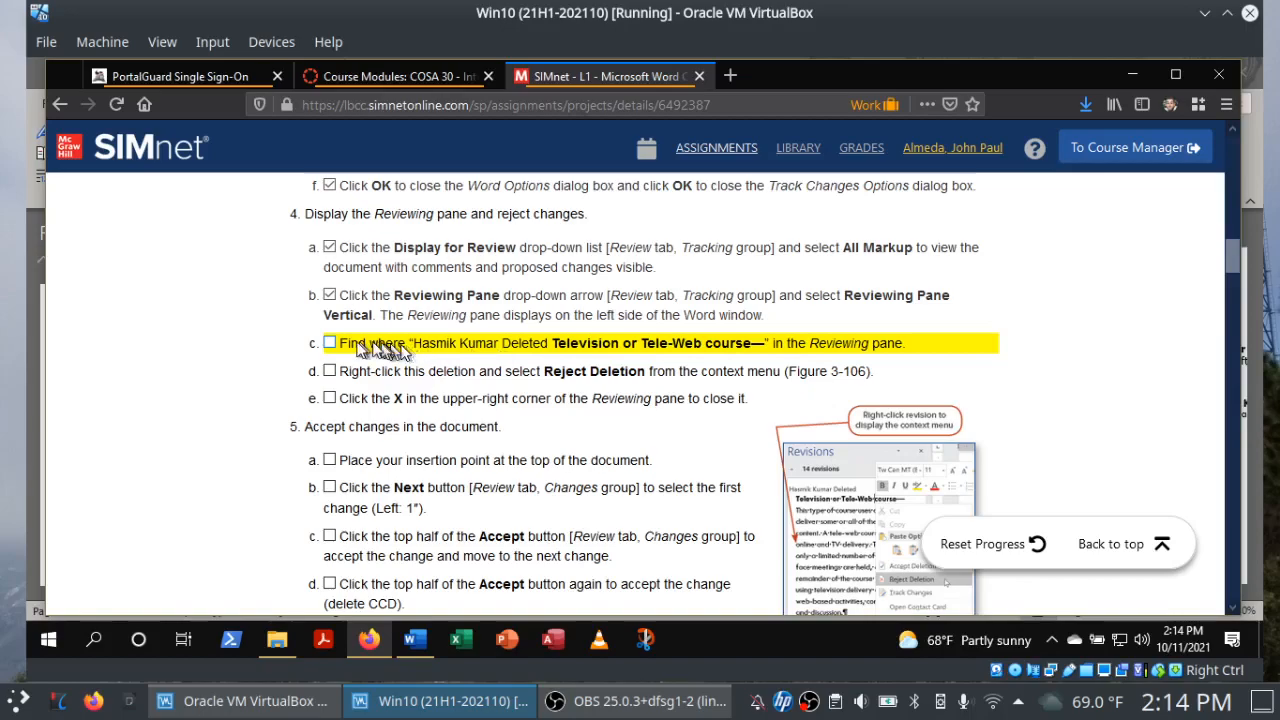
left_click(330, 344)
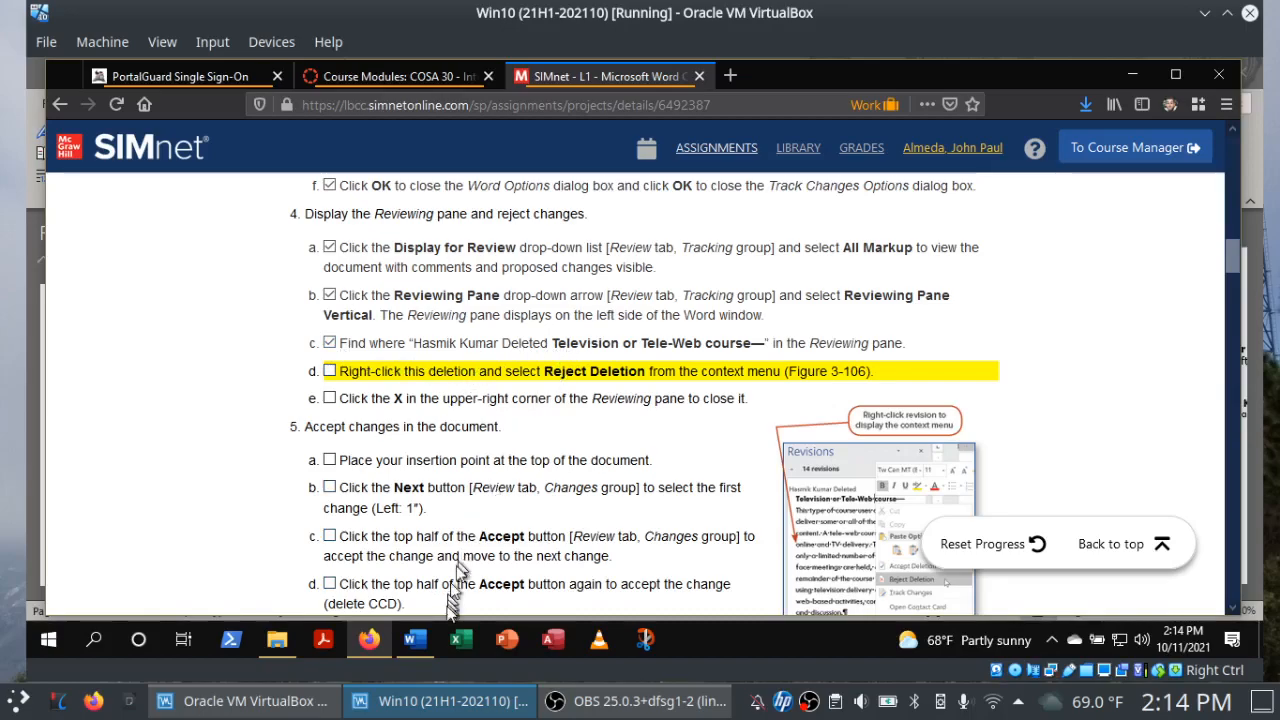
Switch to Word and reject the deletion of the "Television or Tele-Web course" paragraph from the Reviewing pane.
left_click(416, 641)
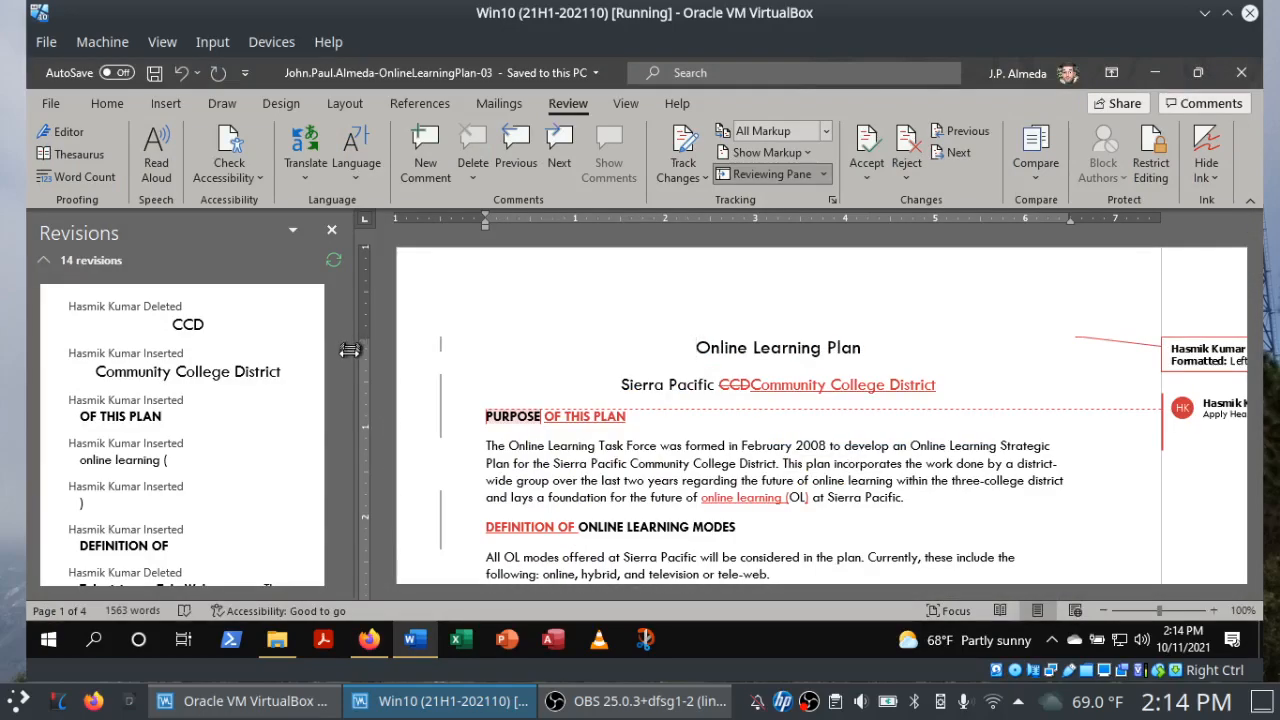
left_click_drag(328, 369, 320, 412)
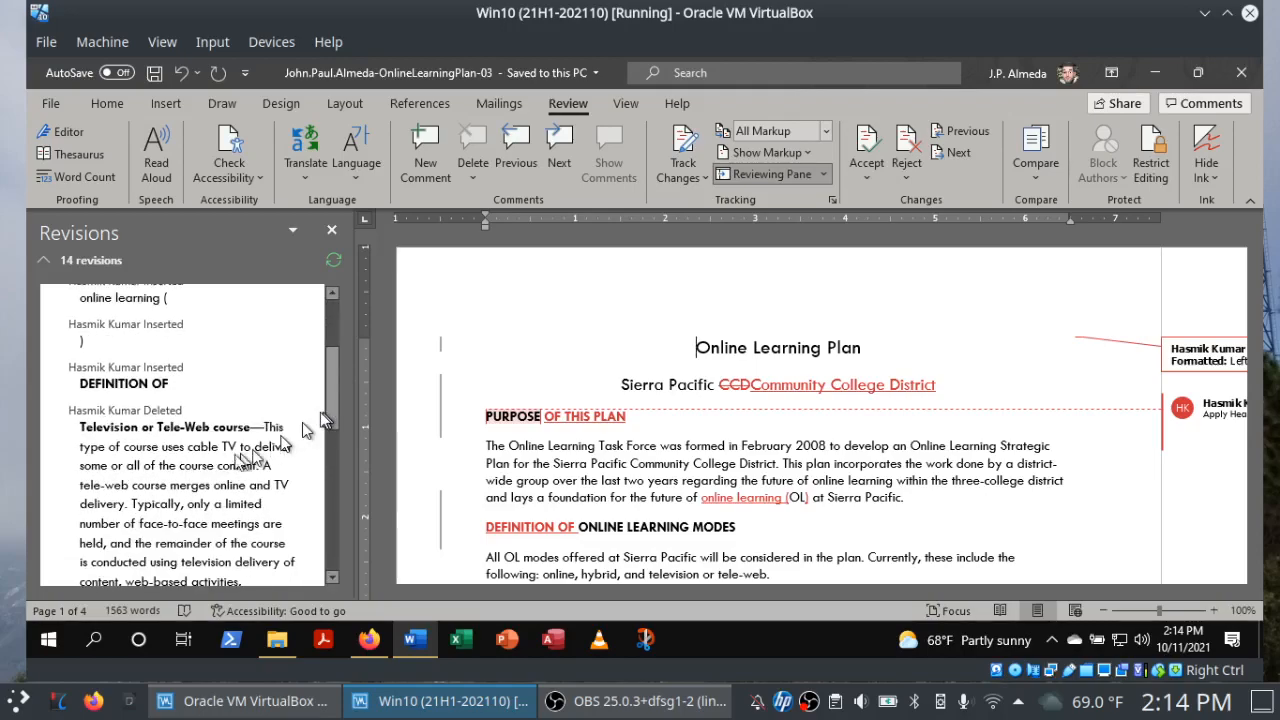
right_click(148, 448)
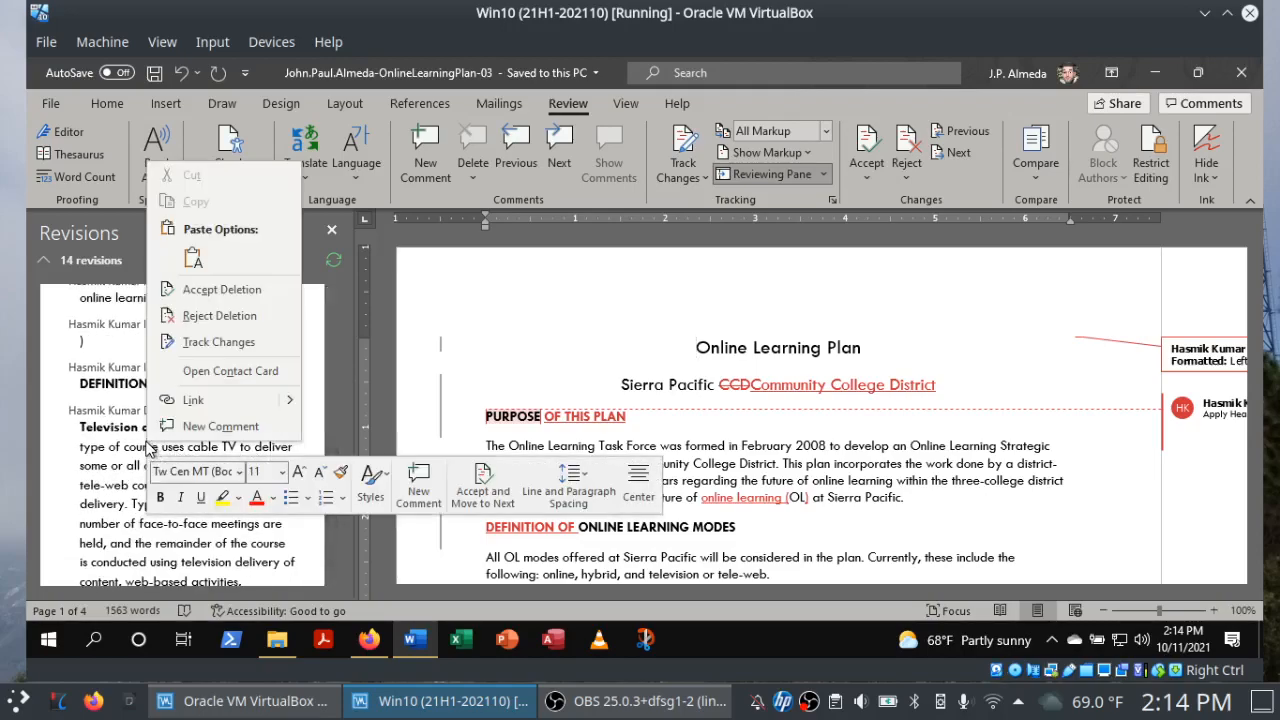
left_click(178, 316)
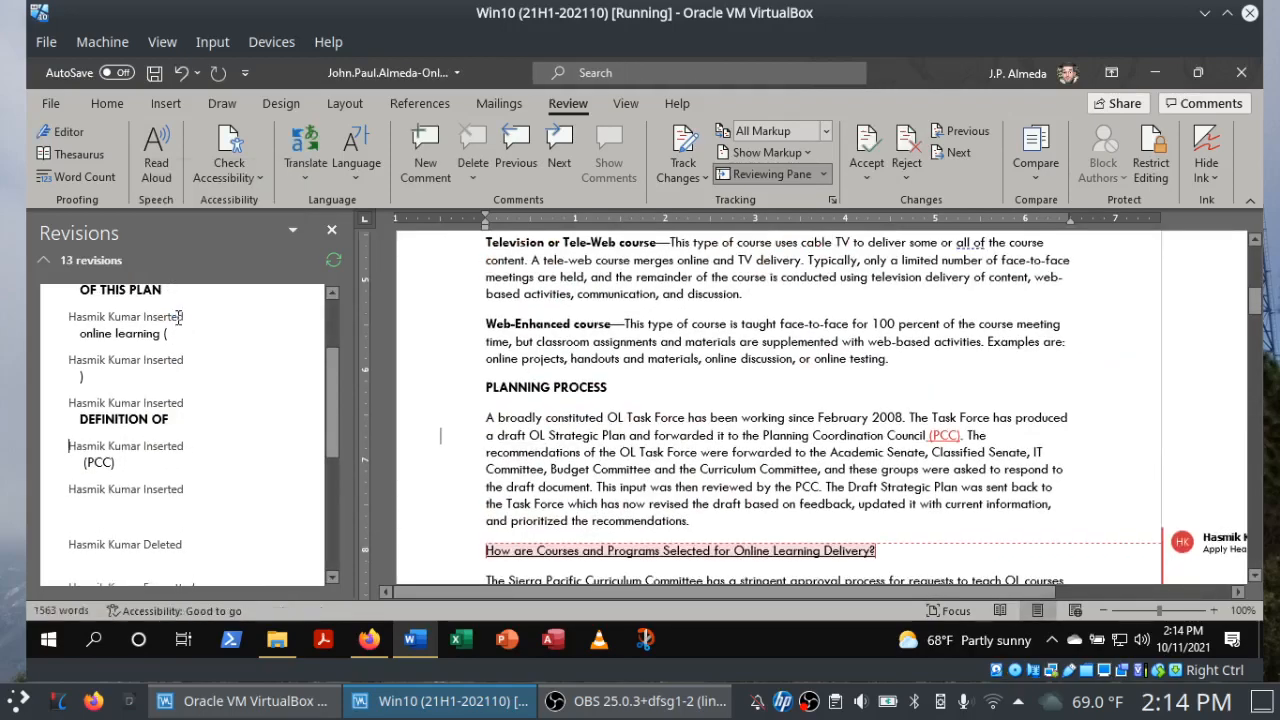
Switch to Firefox and check off instructions 4d and 4e about rejecting the deletion and closing the Reviewing pane.
left_click(369, 639)
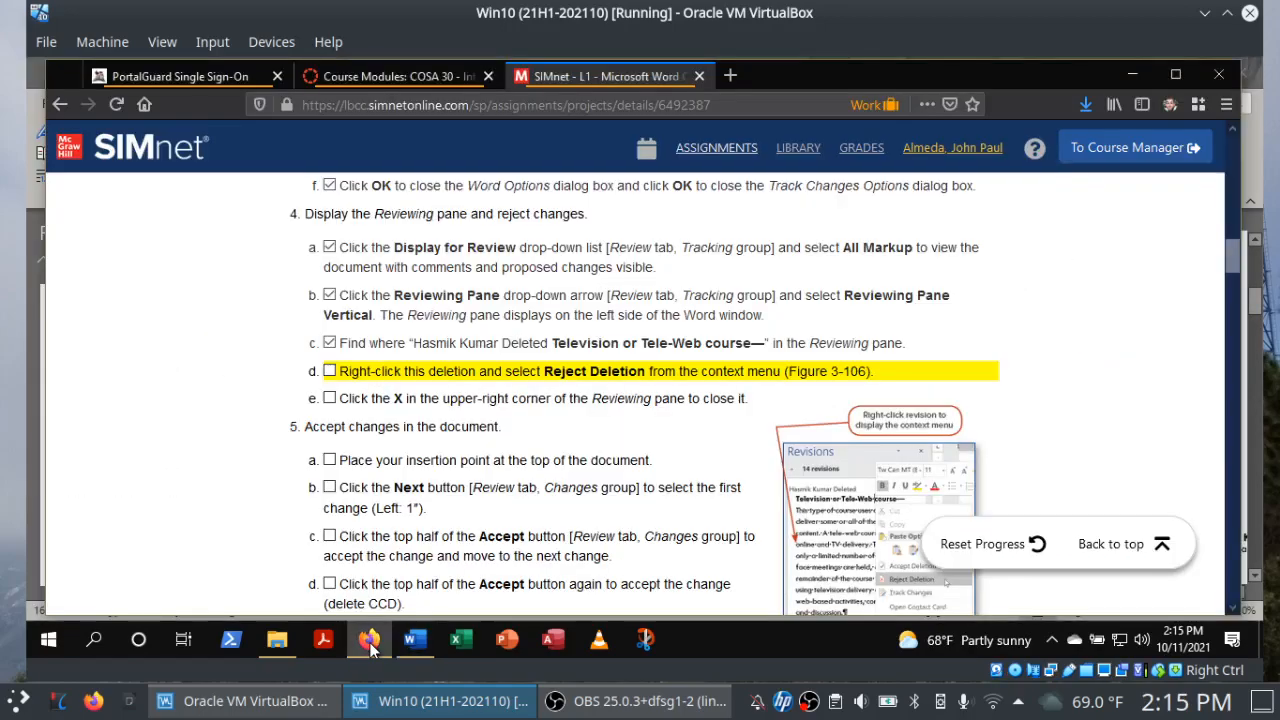
left_click(330, 371)
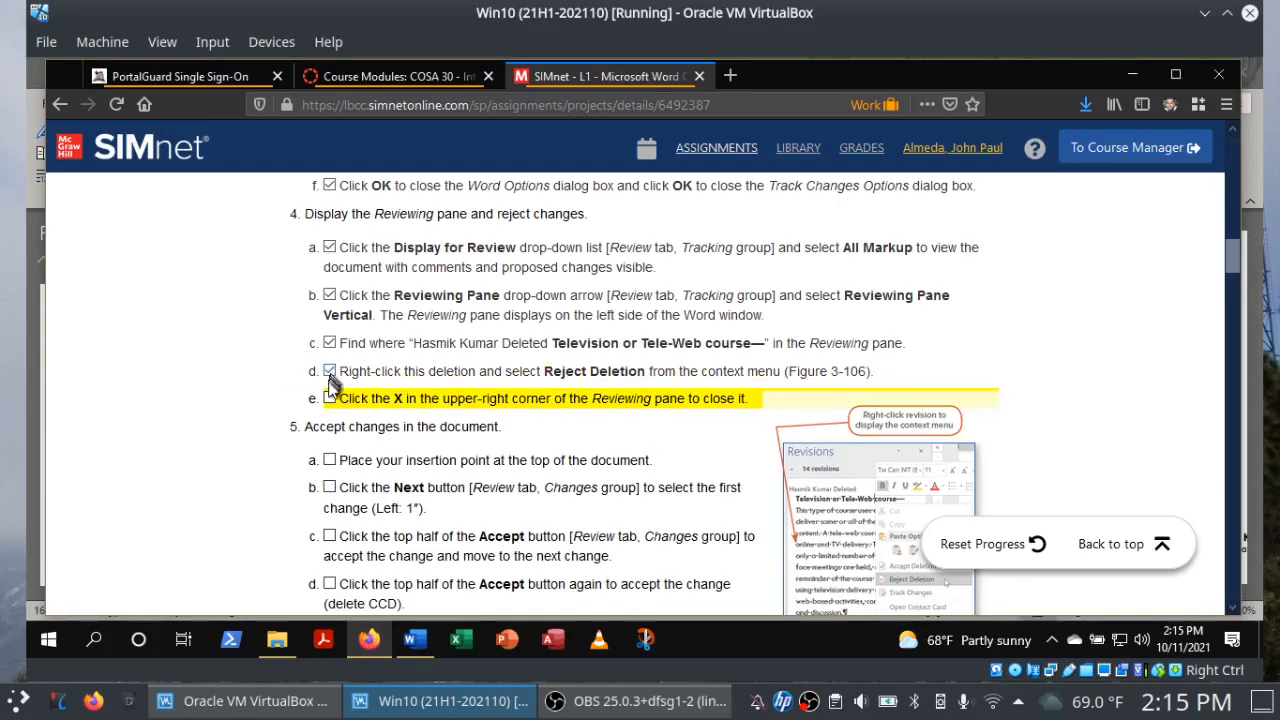
left_click(330, 399)
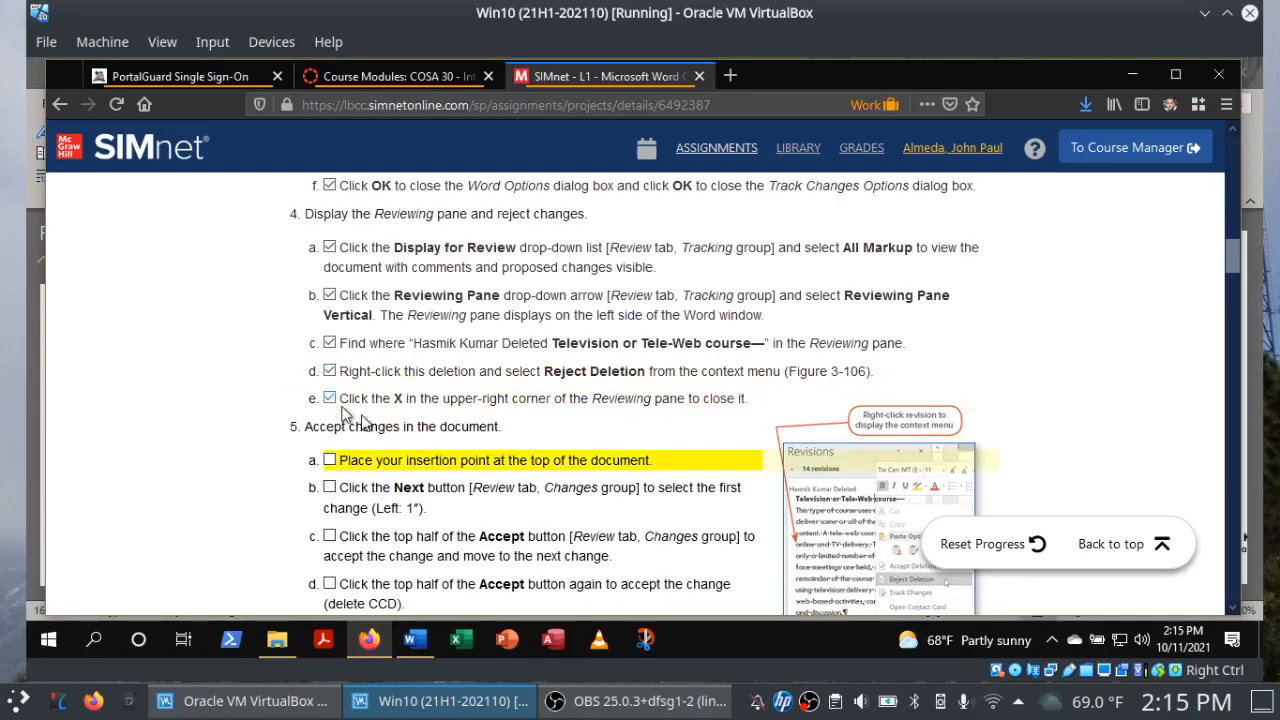
Switch to Word, close the Reviewing pane and save the document.
left_click(428, 643)
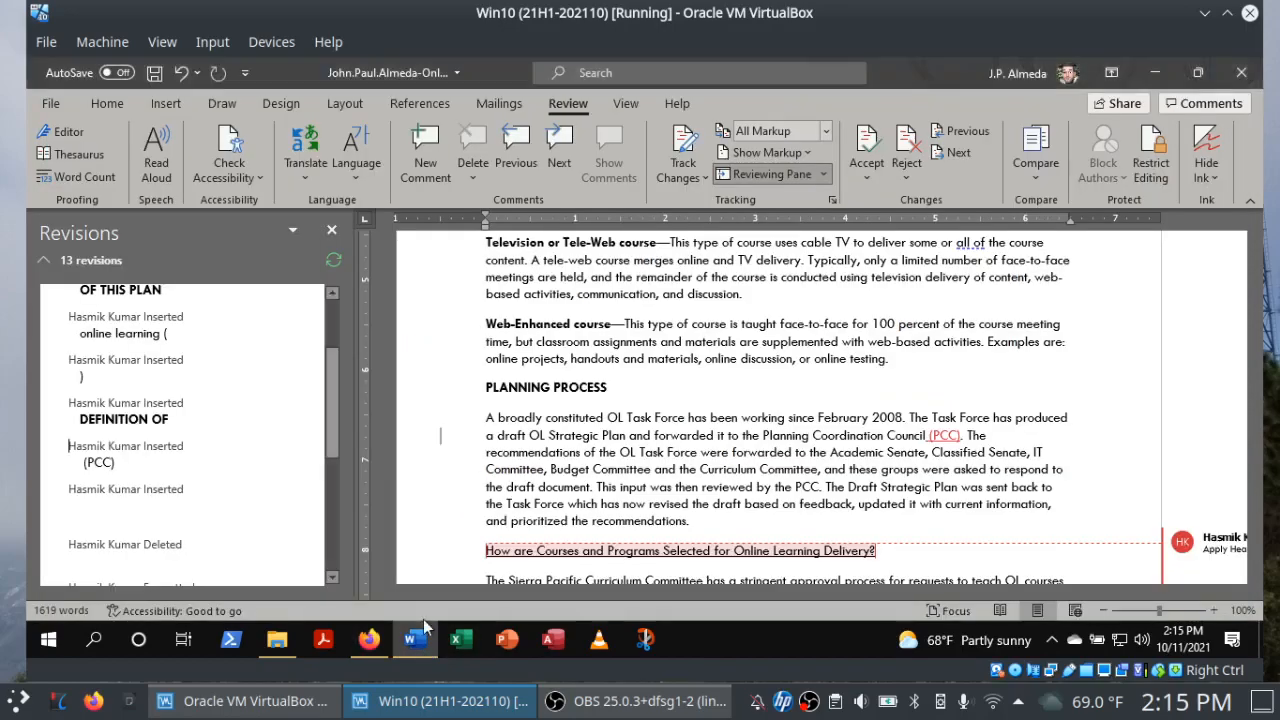
left_click(333, 233)
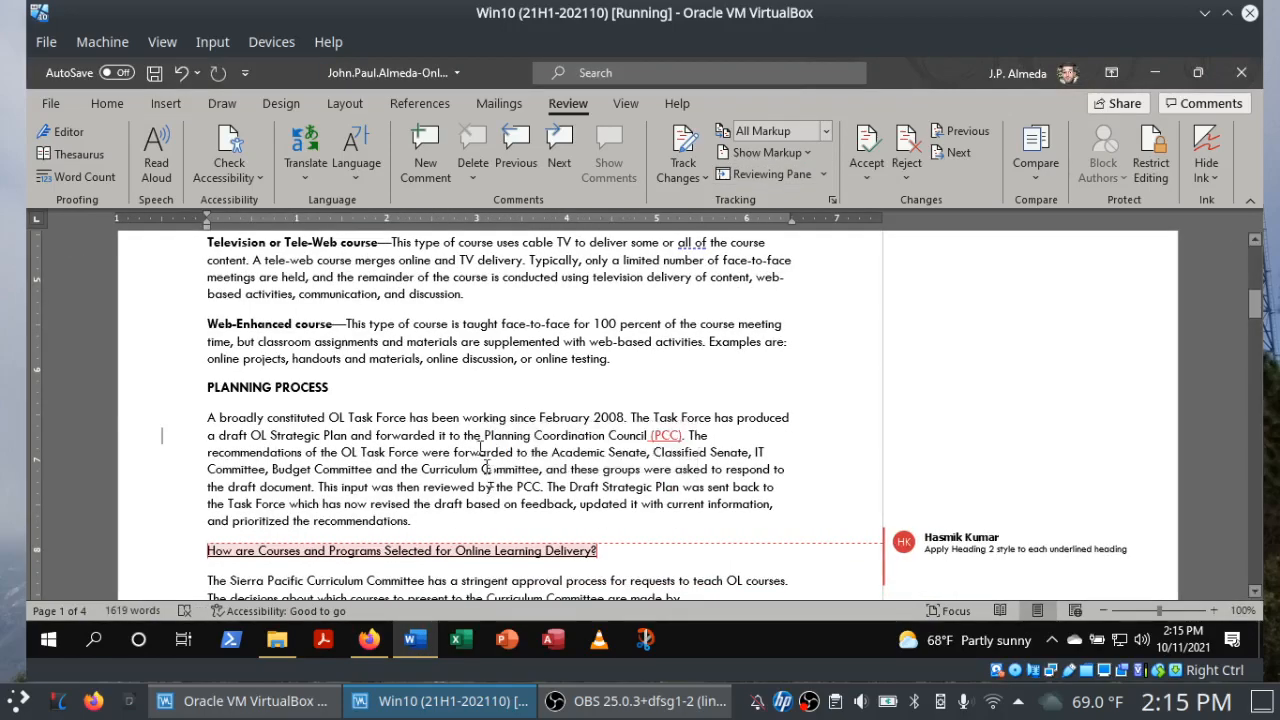
left_click(149, 77)
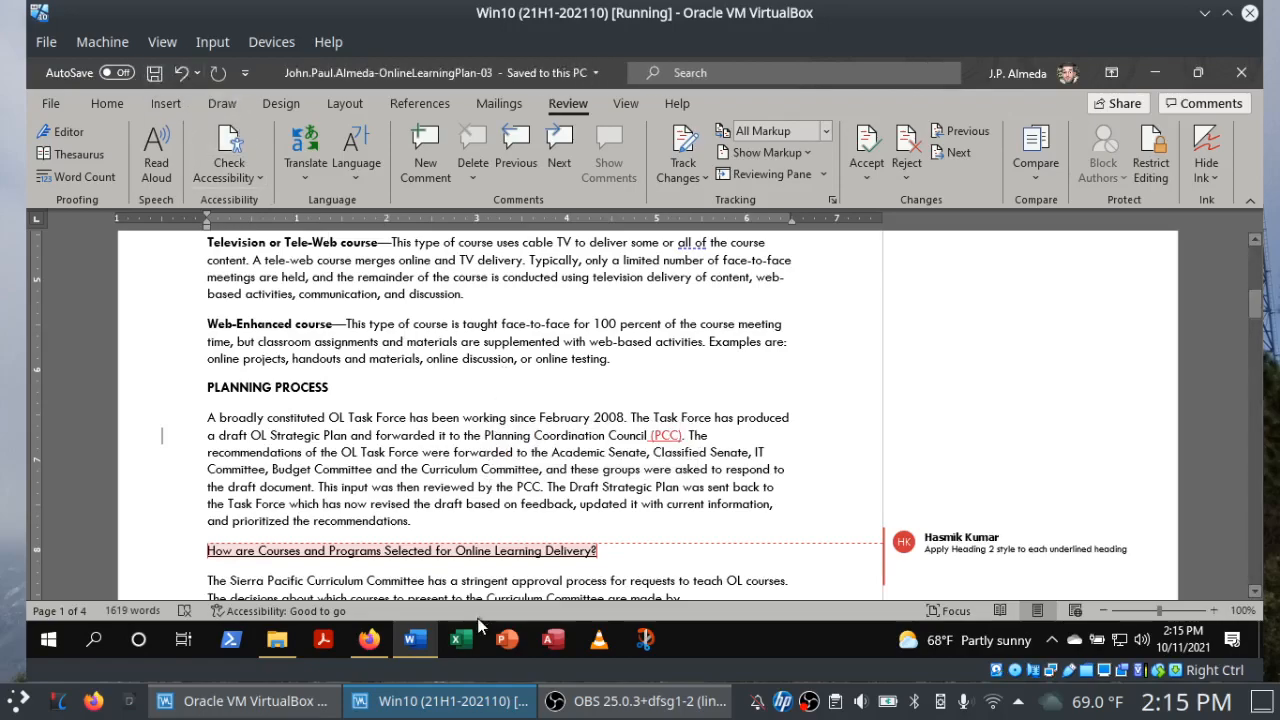
Switch to Firefox and check off instruction 5a about placing the insertion point at the top of the document.
left_click(369, 640)
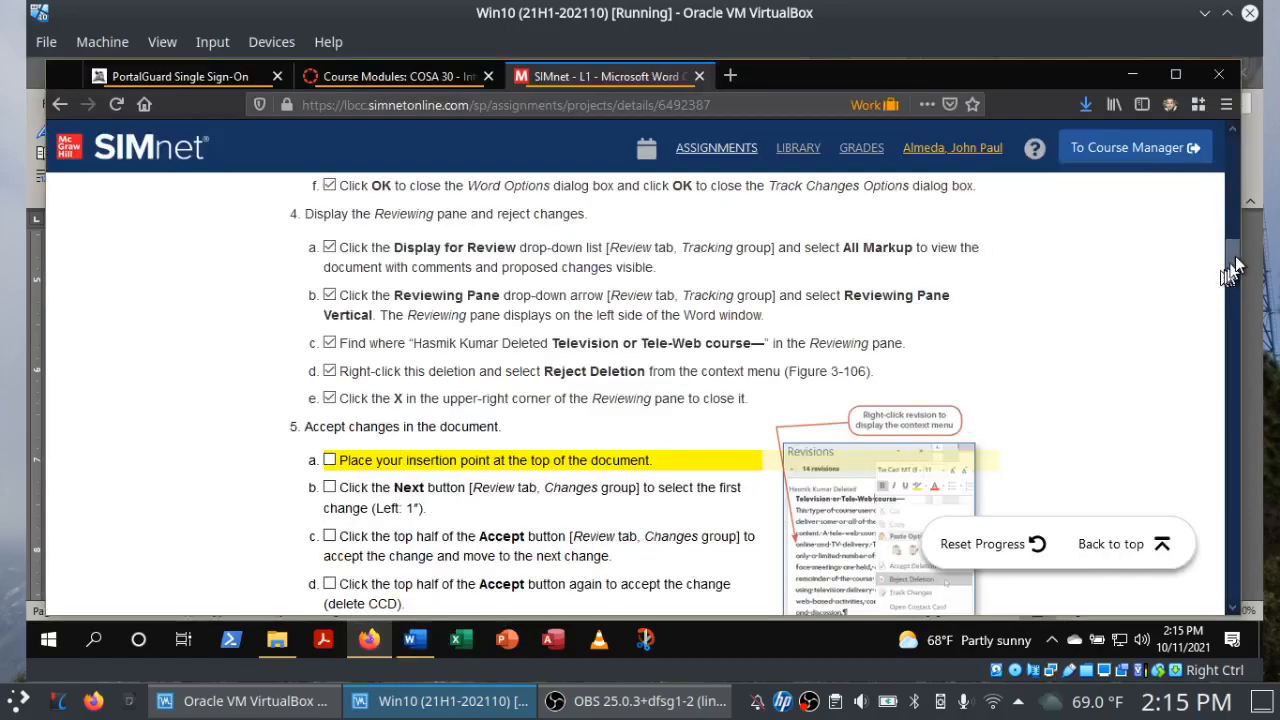
left_click_drag(1235, 255, 1234, 283)
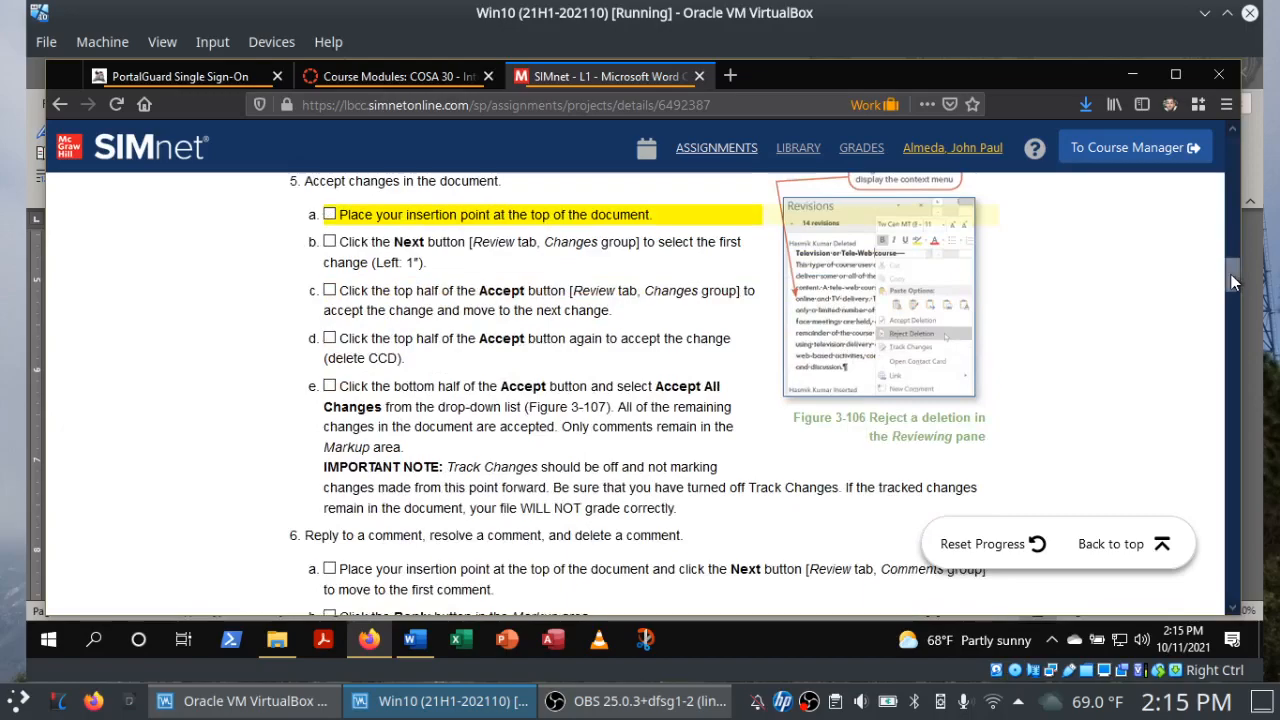
left_click(427, 213)
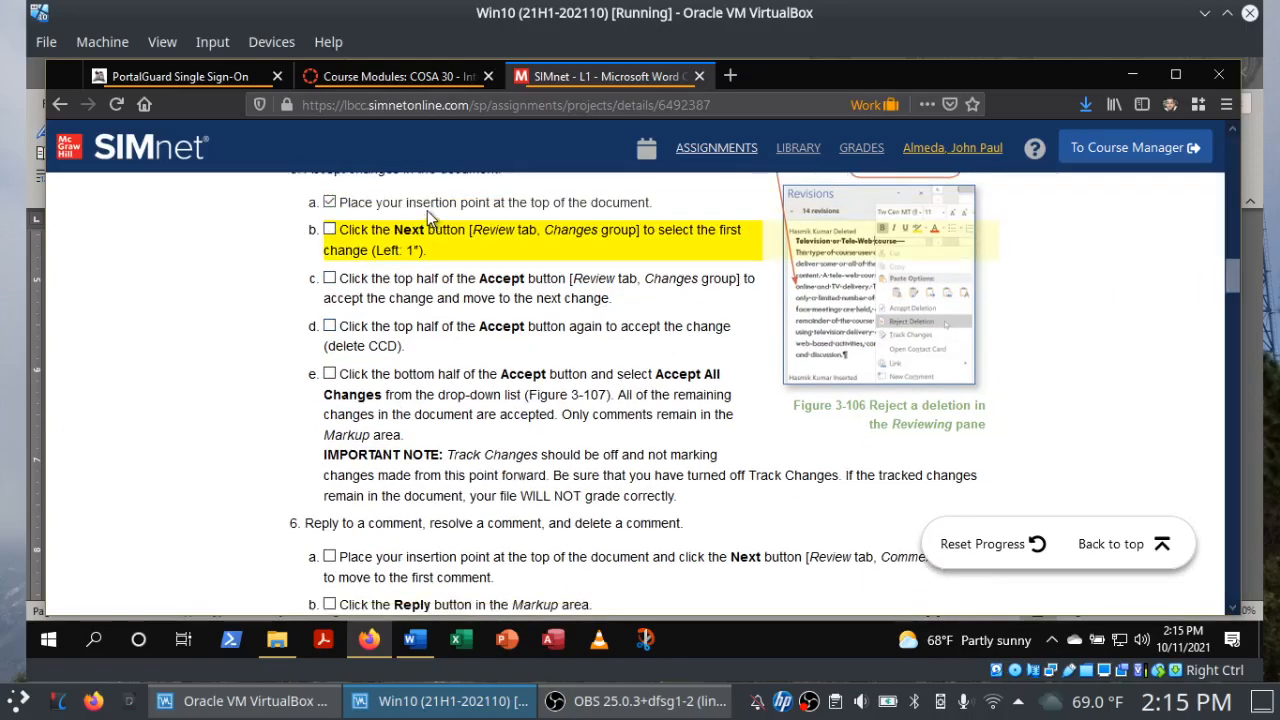
Switch to Word, place the insertion point at the top of the document and select the first tracked change, the Left: 1" formatting.
left_click(416, 640)
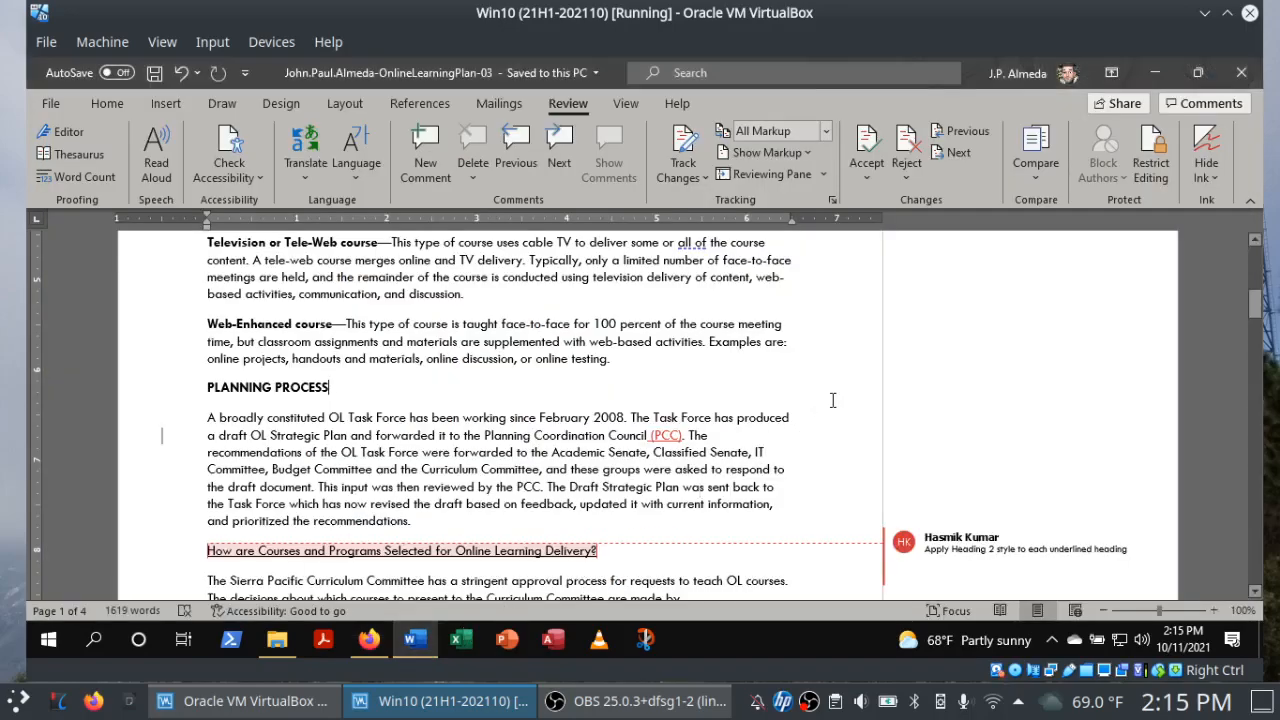
key("ctrl+Home")
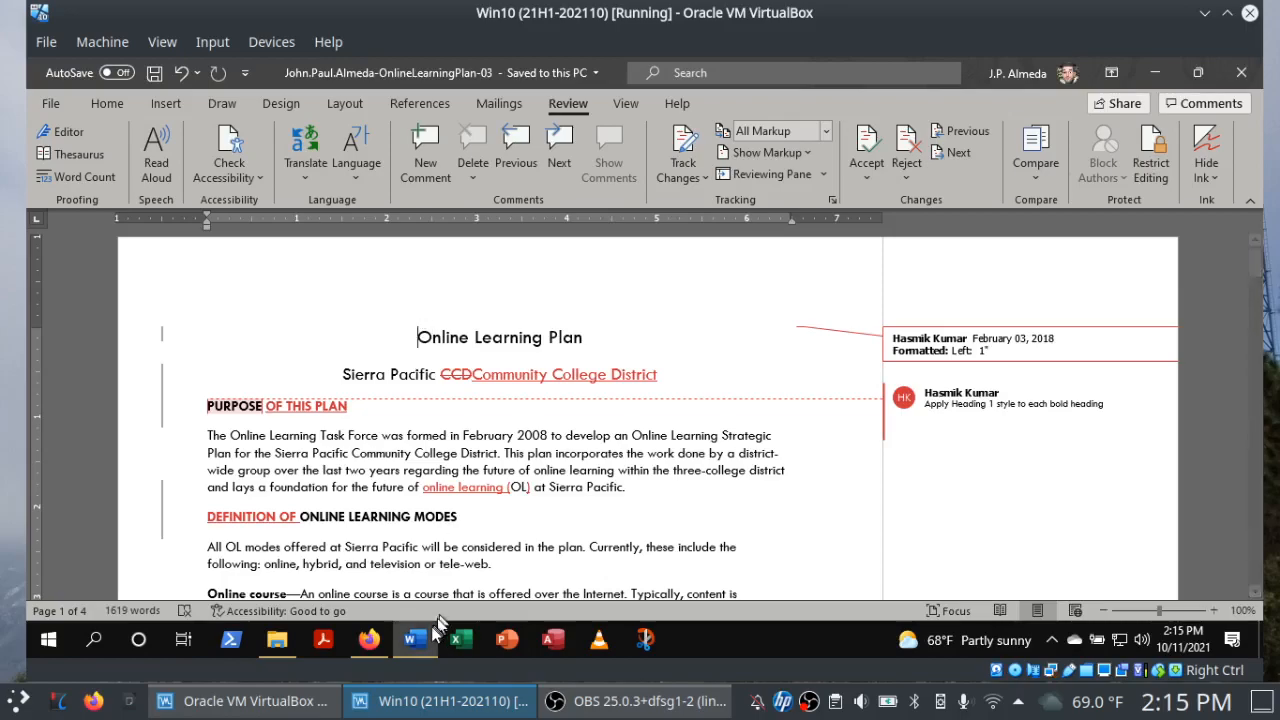
left_click(369, 640)
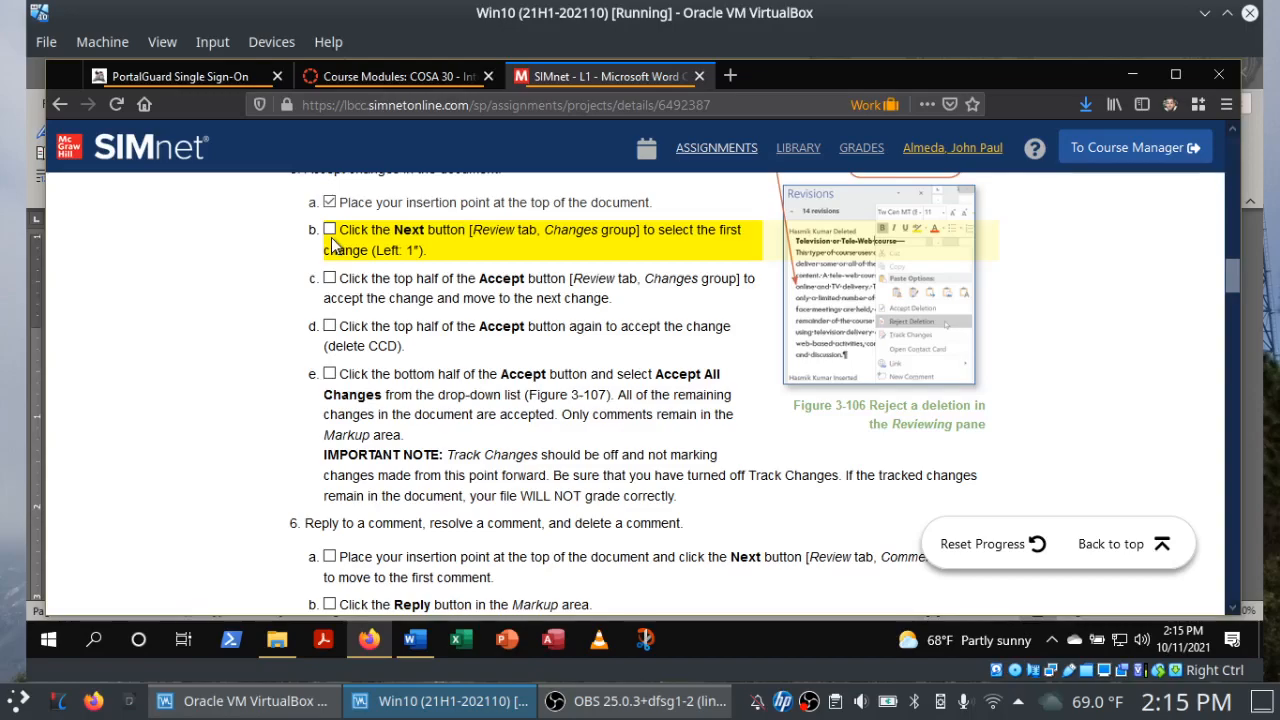
left_click(418, 648)
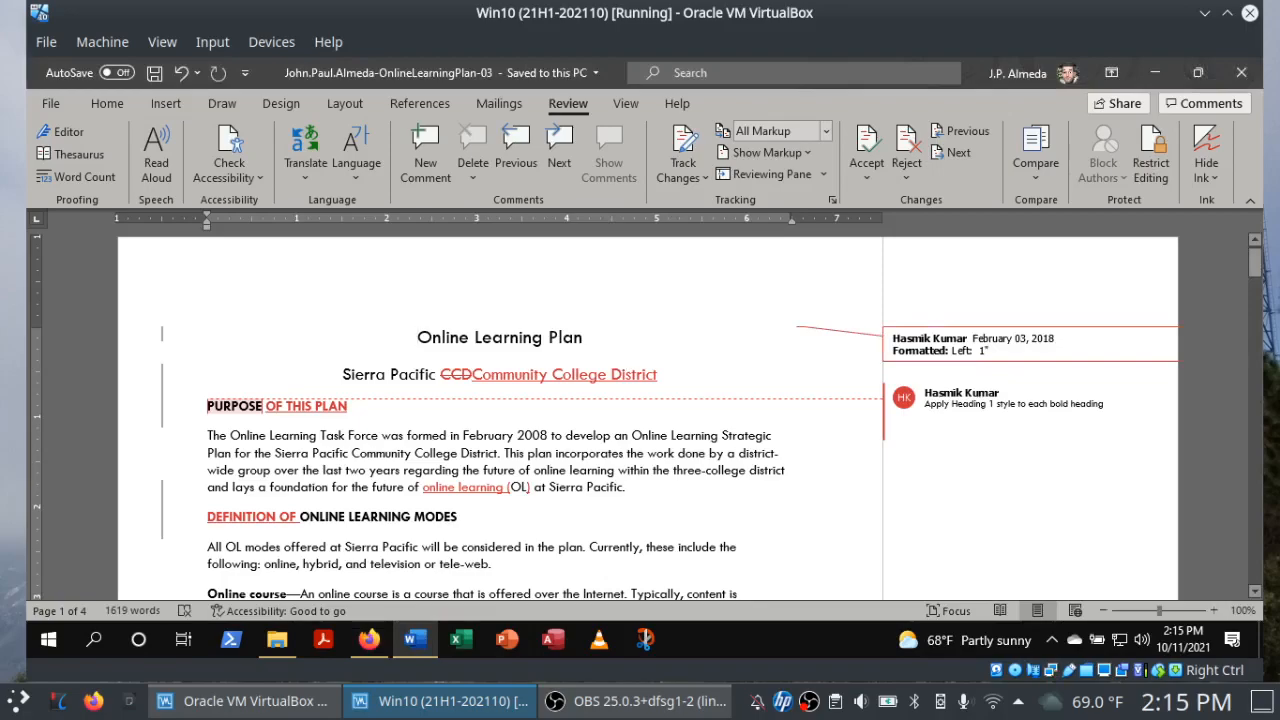
left_click(369, 641)
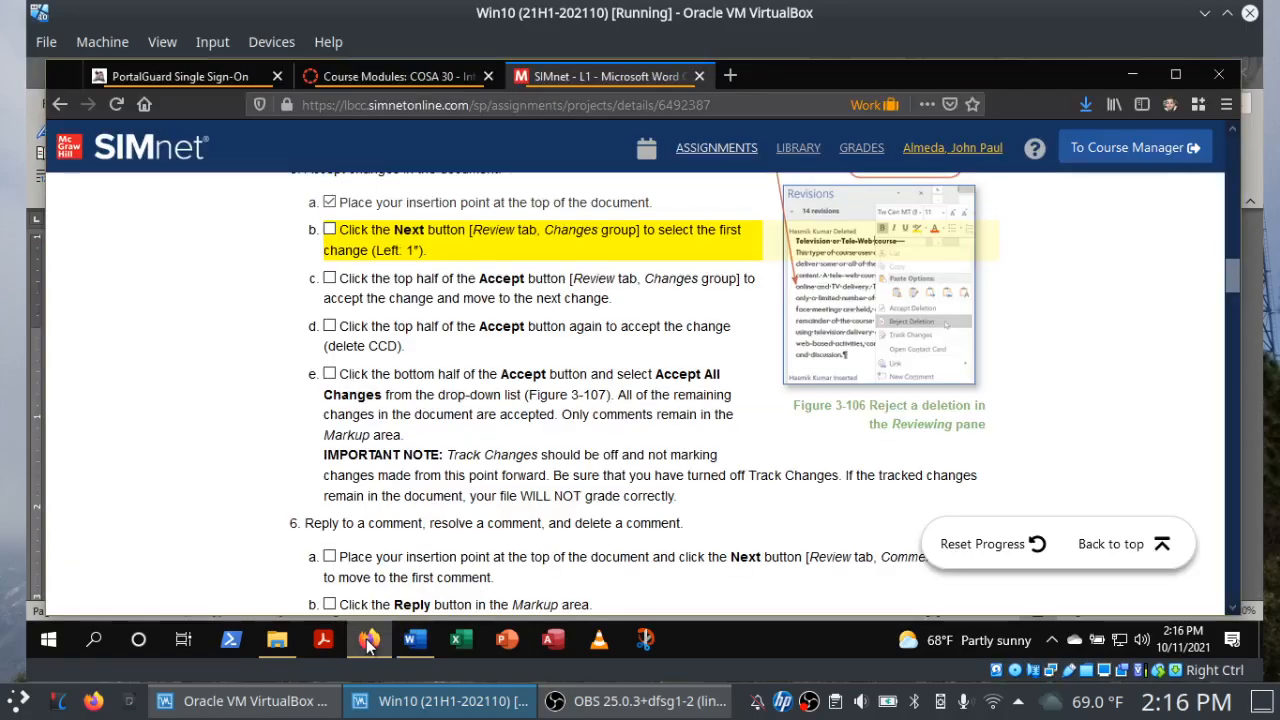
mouse_move(401, 648)
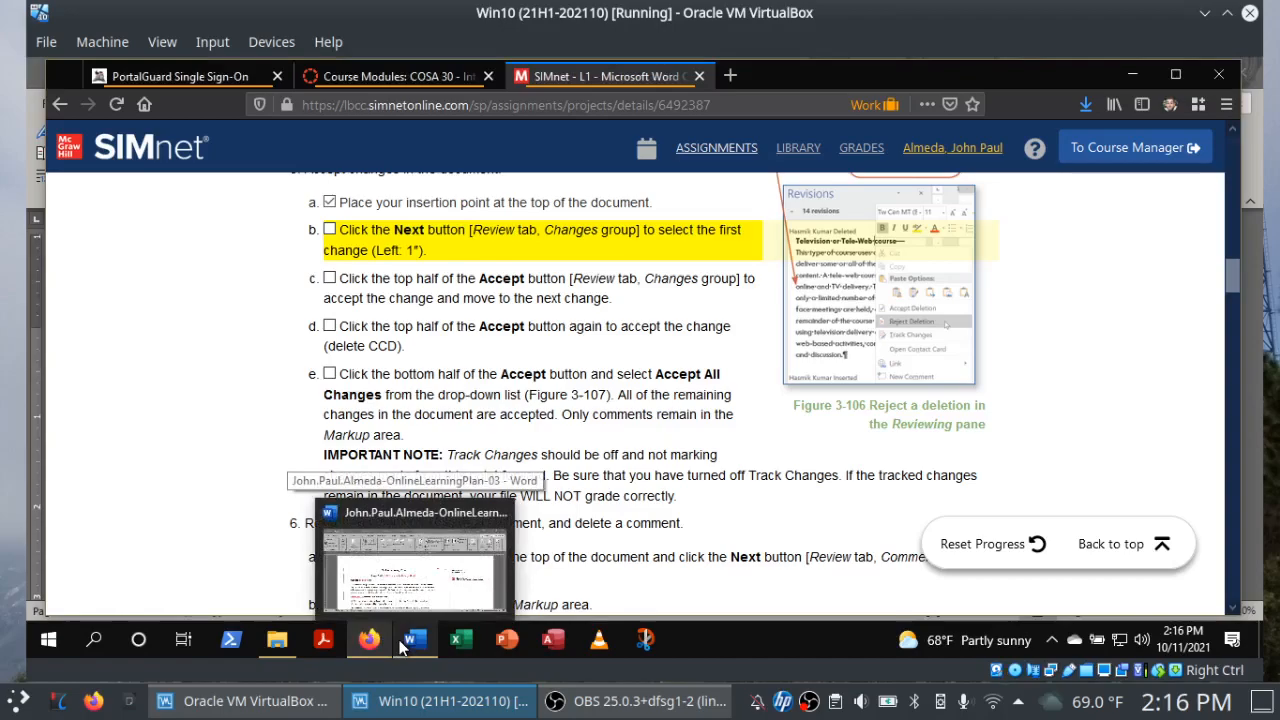
left_click(401, 648)
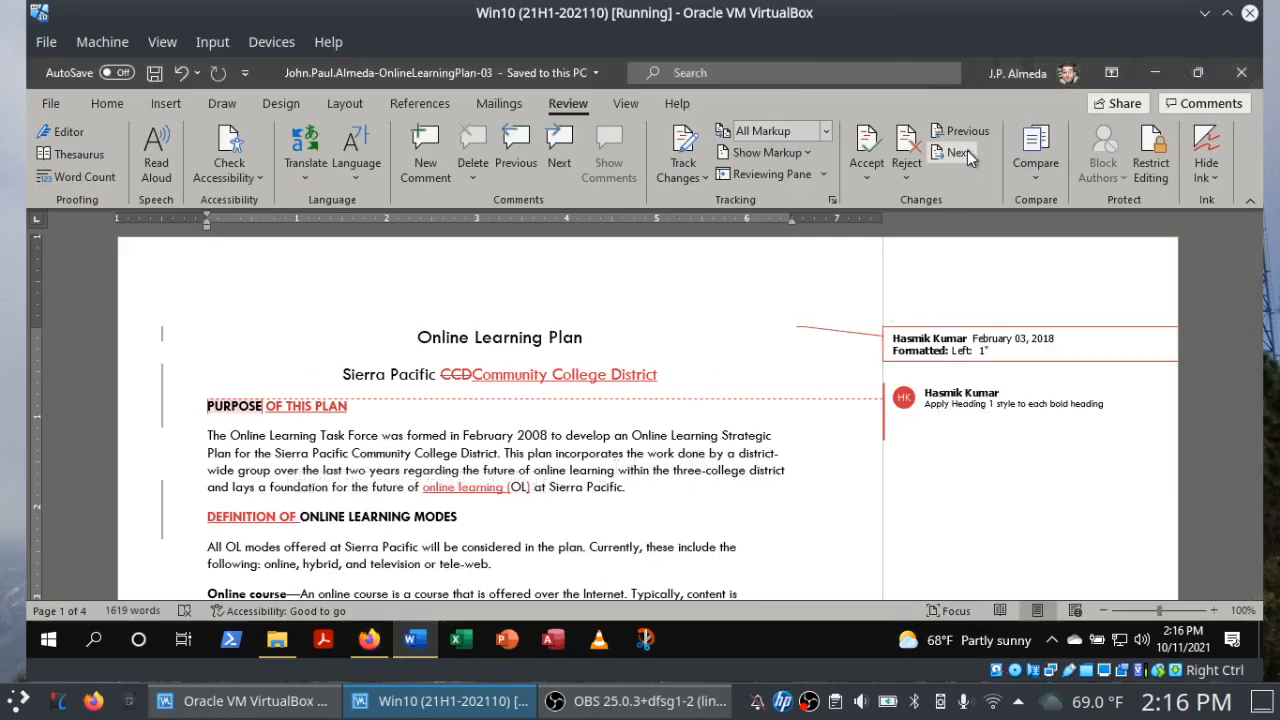
key("ctrl+a")
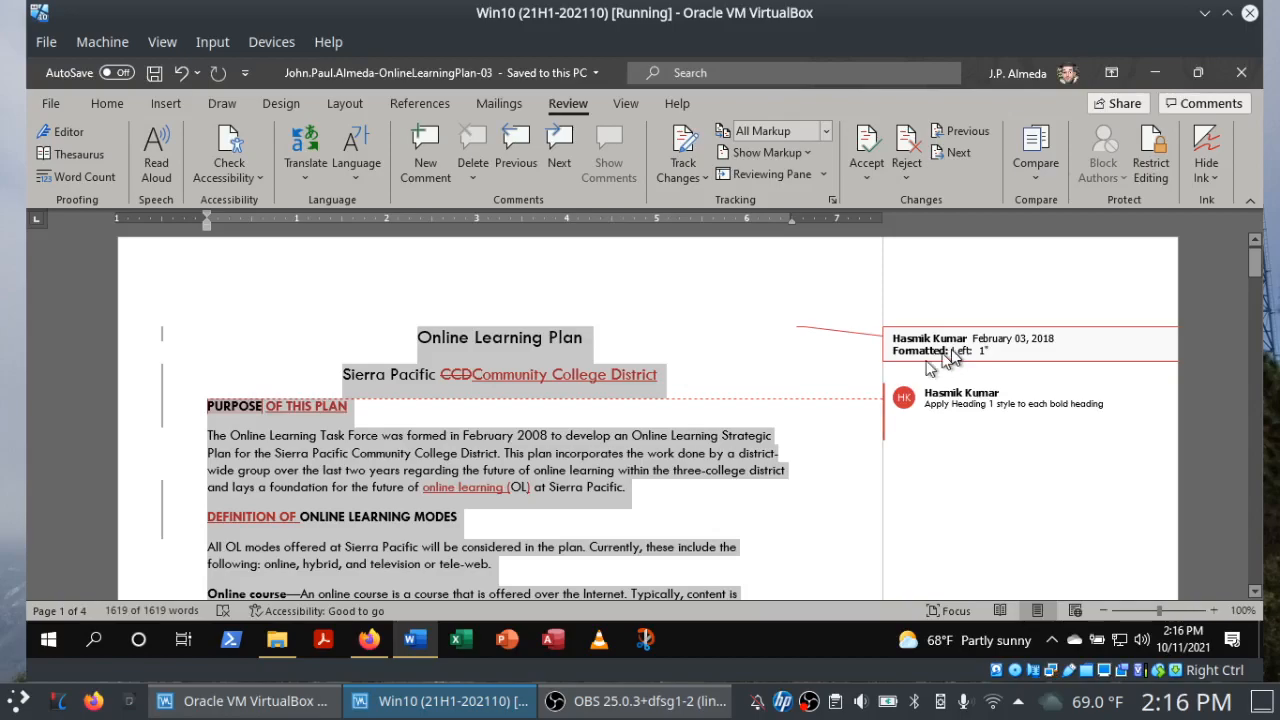
Check off instruction 5b in Firefox, switch to Word and accept the Left: 1" formatting change, moving to the next change.
left_click(369, 640)
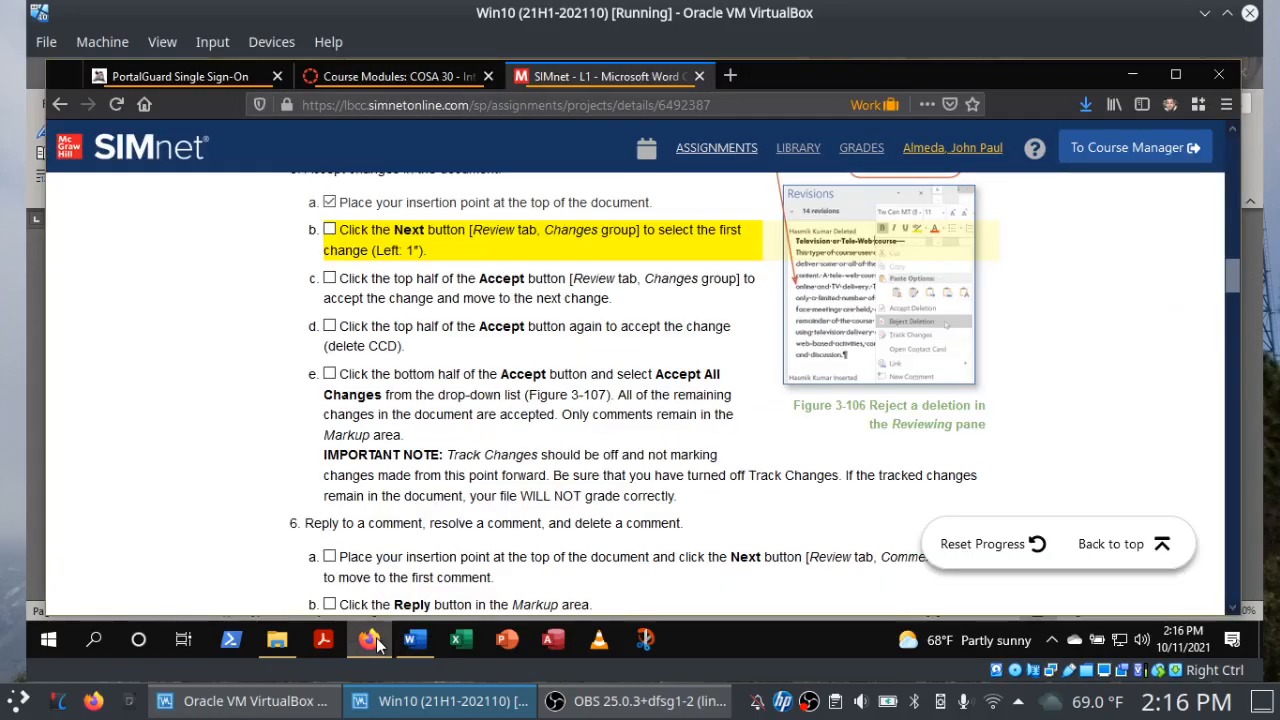
left_click(330, 231)
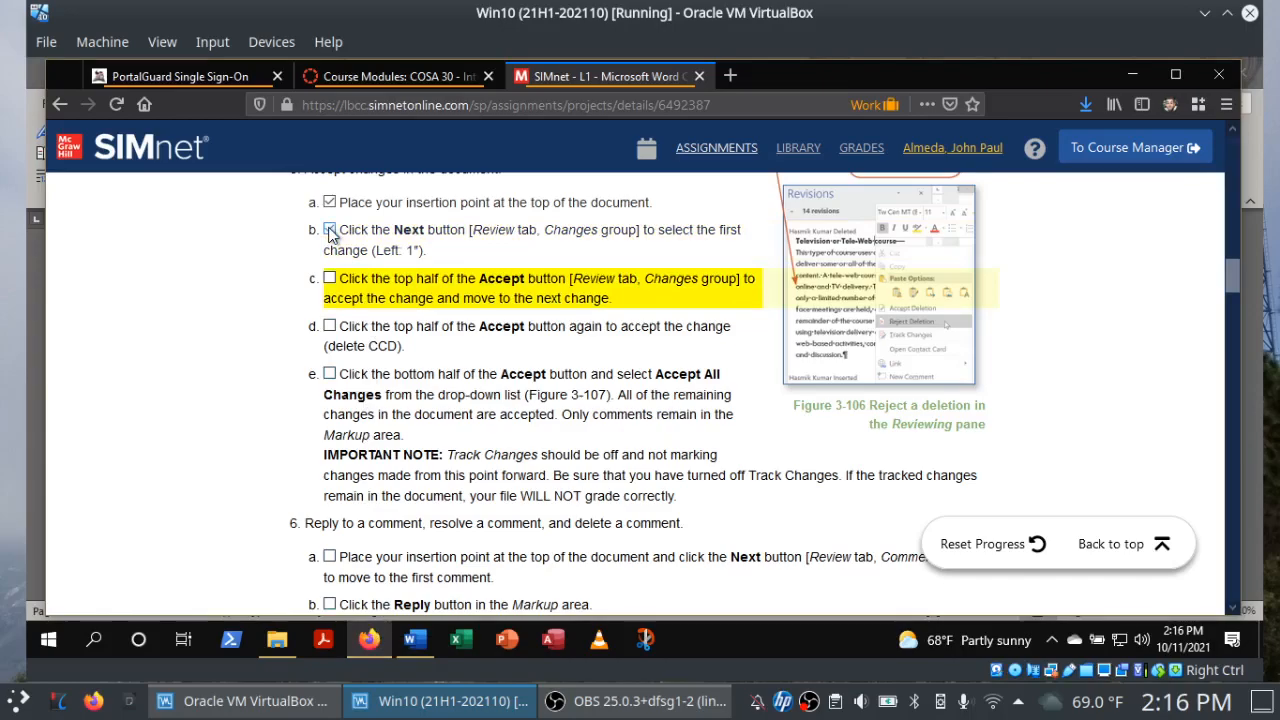
left_click(416, 640)
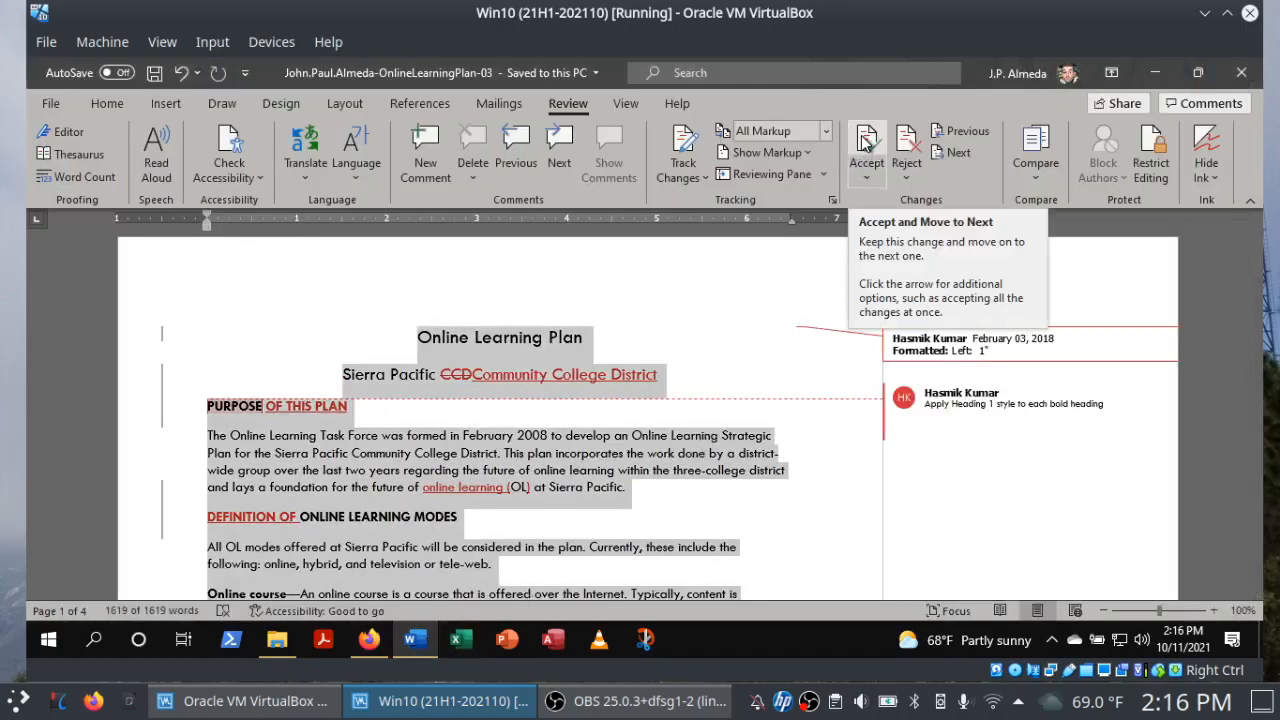
left_click(866, 141)
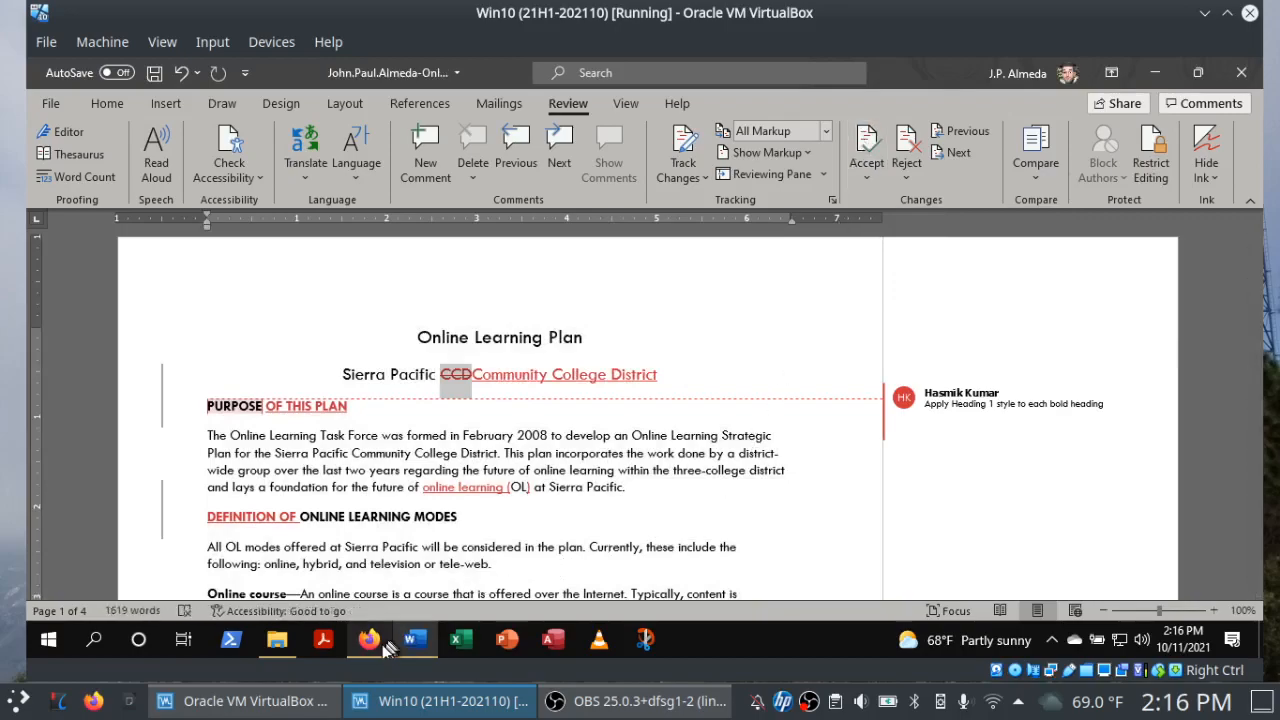
Switch to Firefox and check off instructions 5c and 5d about accepting the first two changes.
left_click(372, 643)
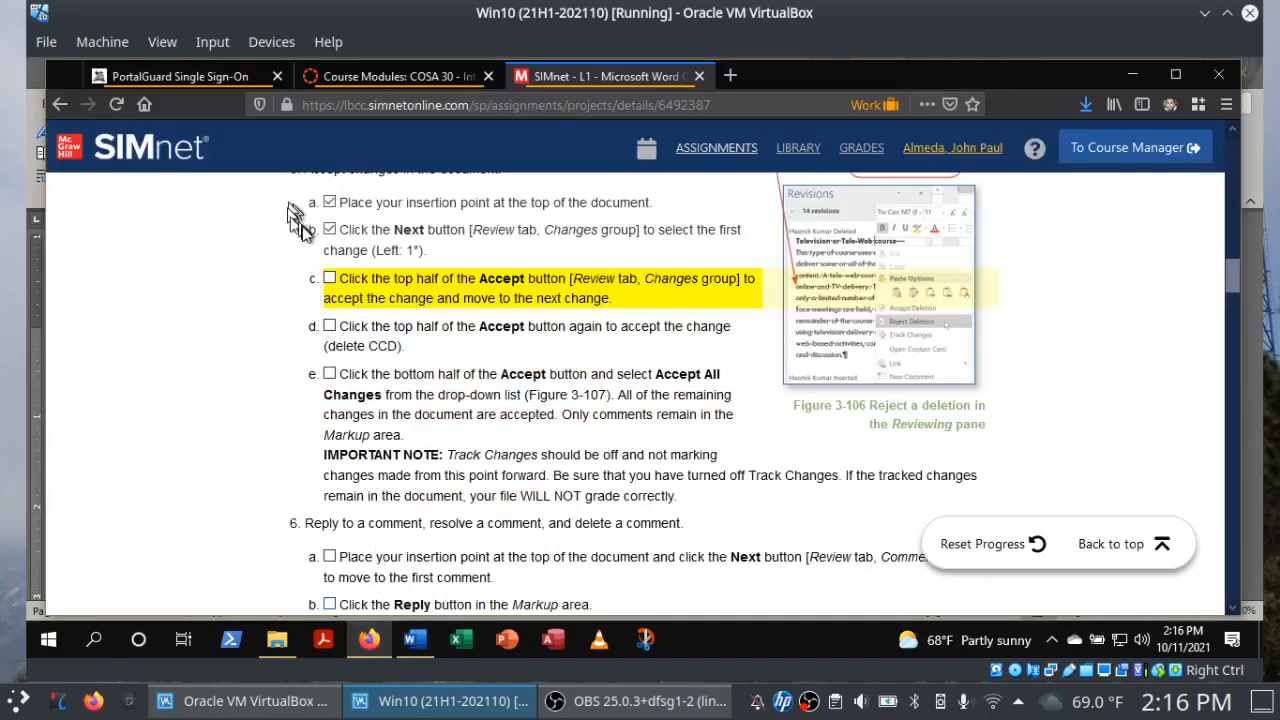
left_click(329, 279)
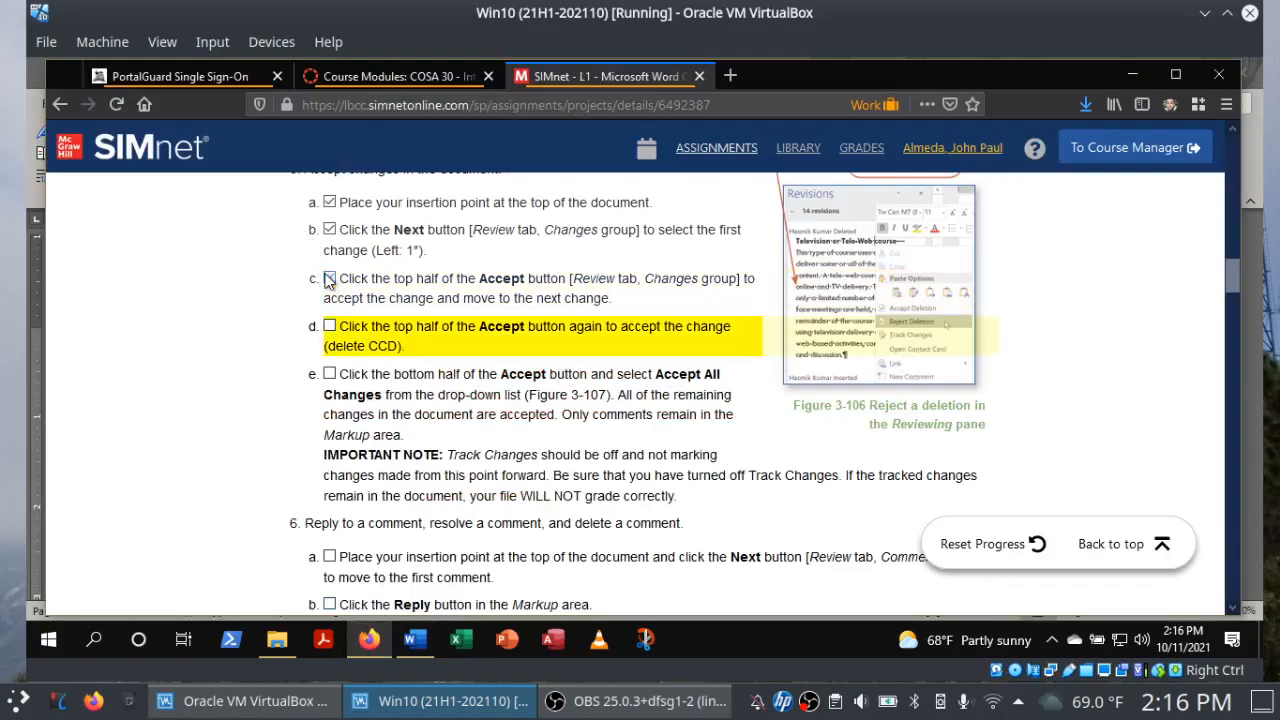
left_click(330, 327)
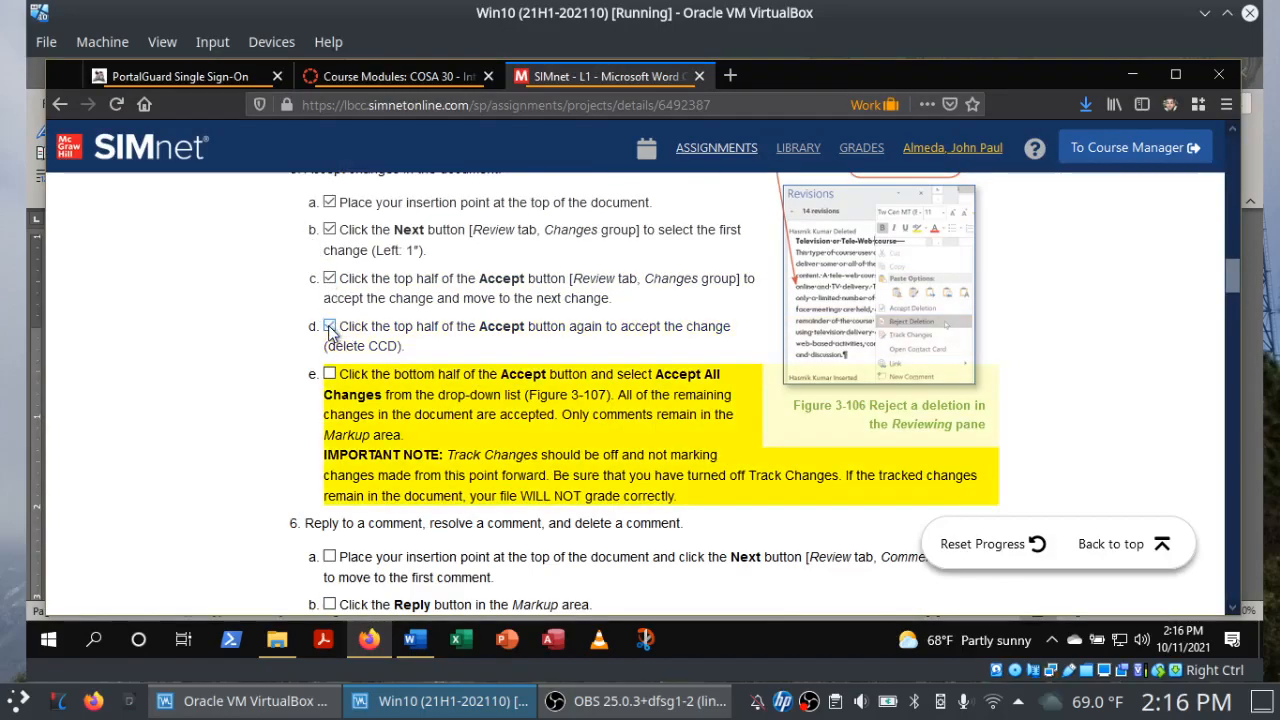
Switch to Word, accept the deletion of "CCD" and accept all remaining tracked changes in the document.
left_click(433, 650)
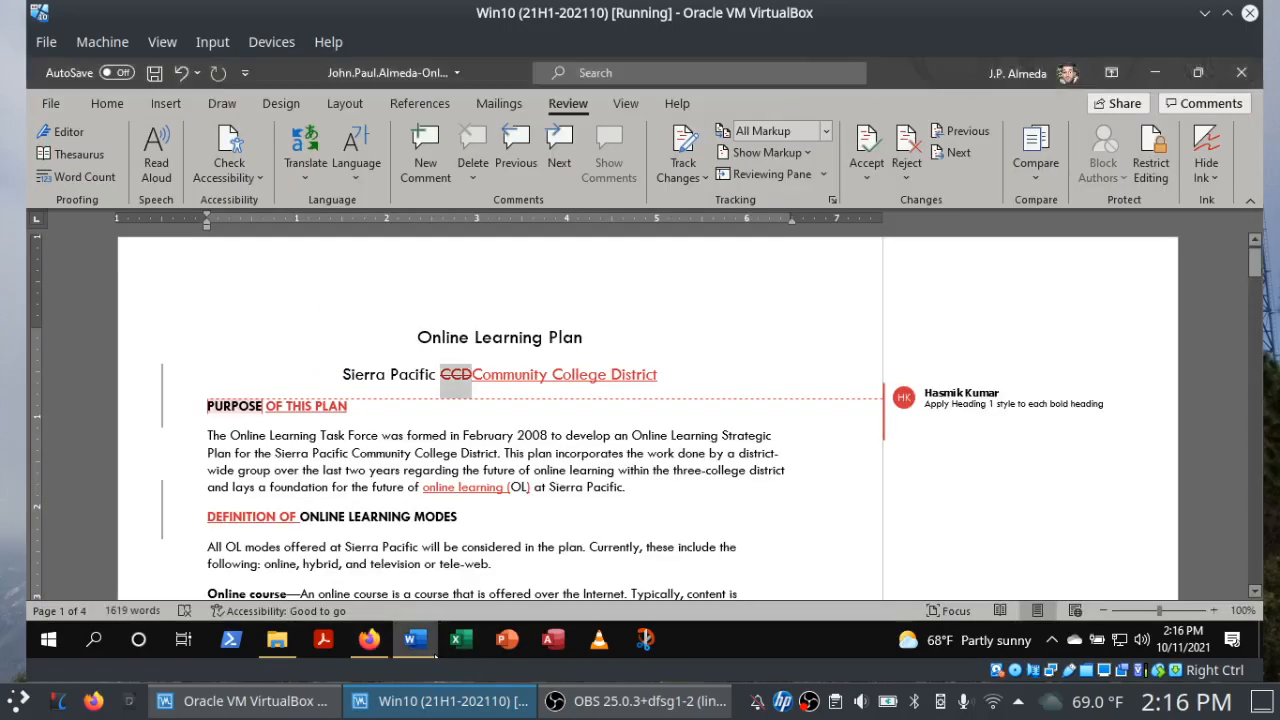
left_click(868, 144)
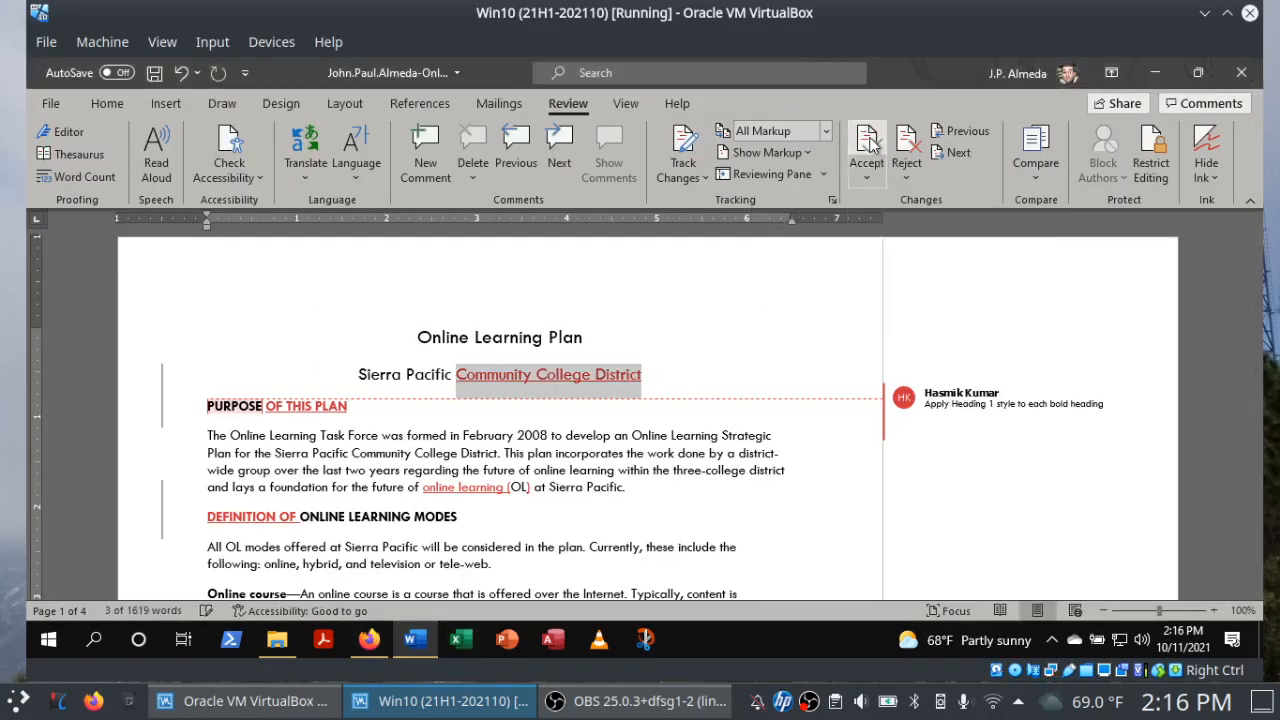
left_click(370, 640)
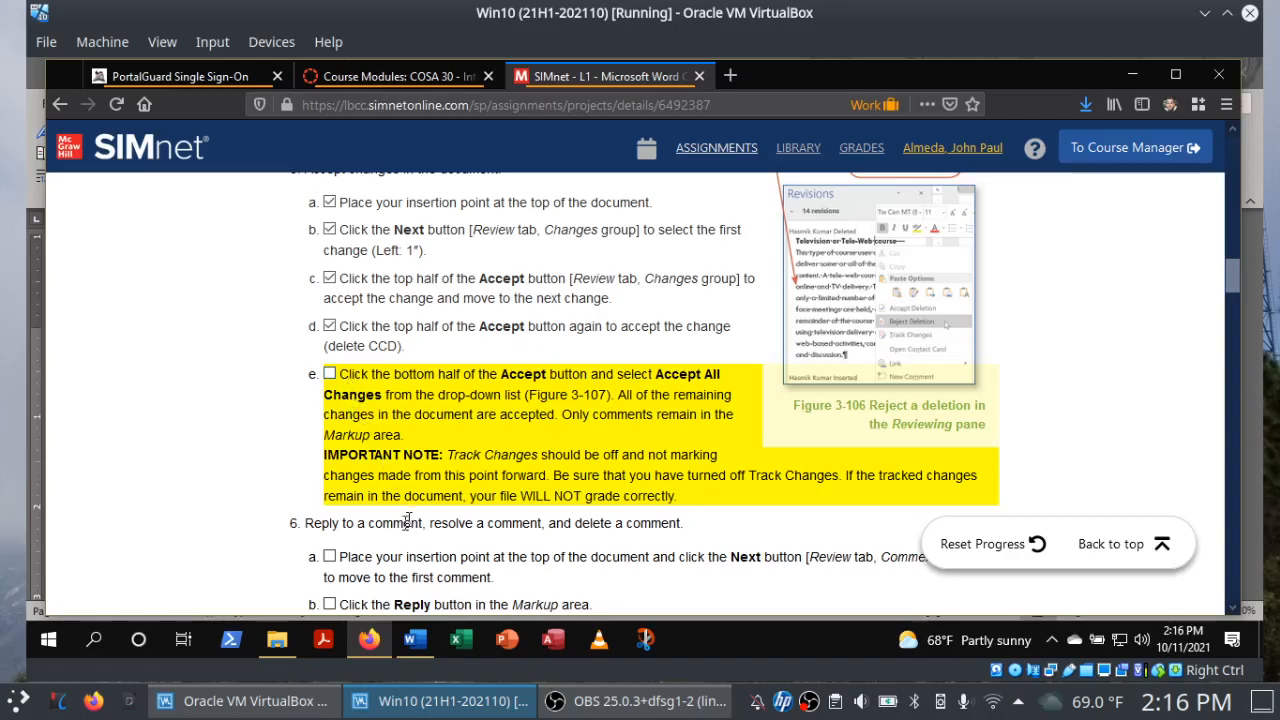
left_click(424, 645)
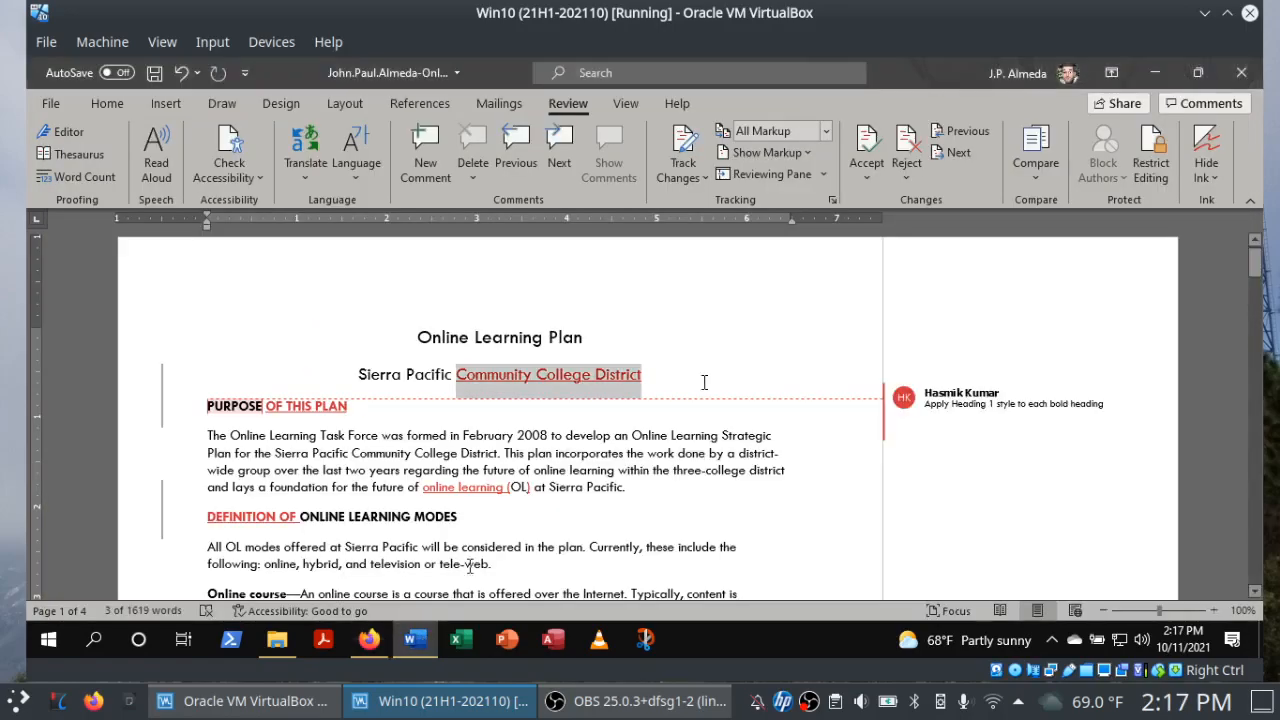
left_click(866, 181)
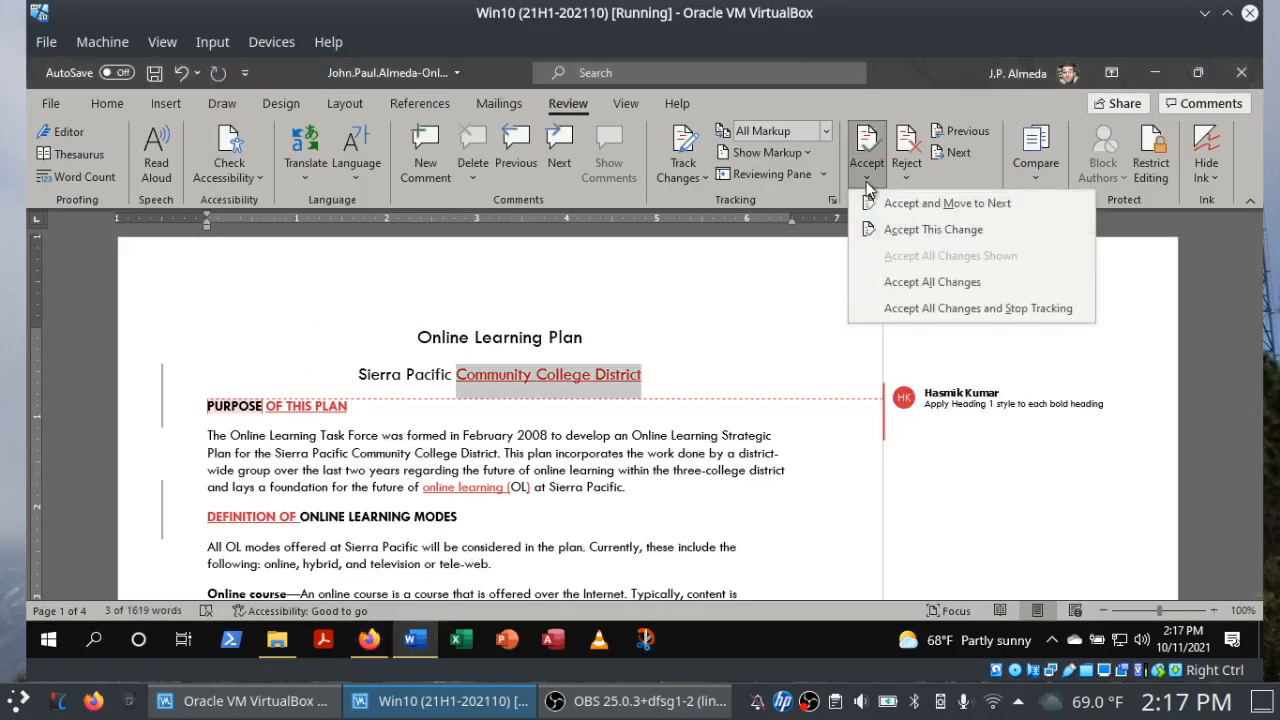
left_click(894, 277)
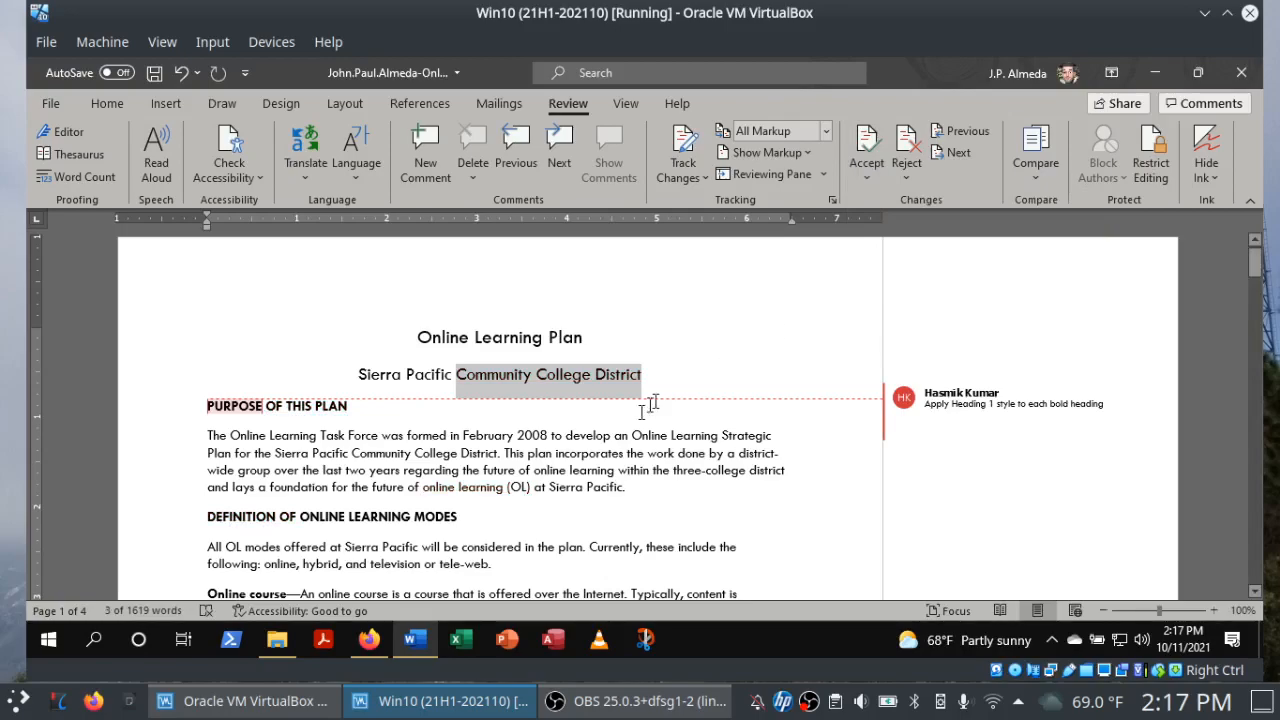
Switch to Firefox and check off instruction 5e about accepting all remaining changes, moving on to the section 6 instructions.
left_click(370, 640)
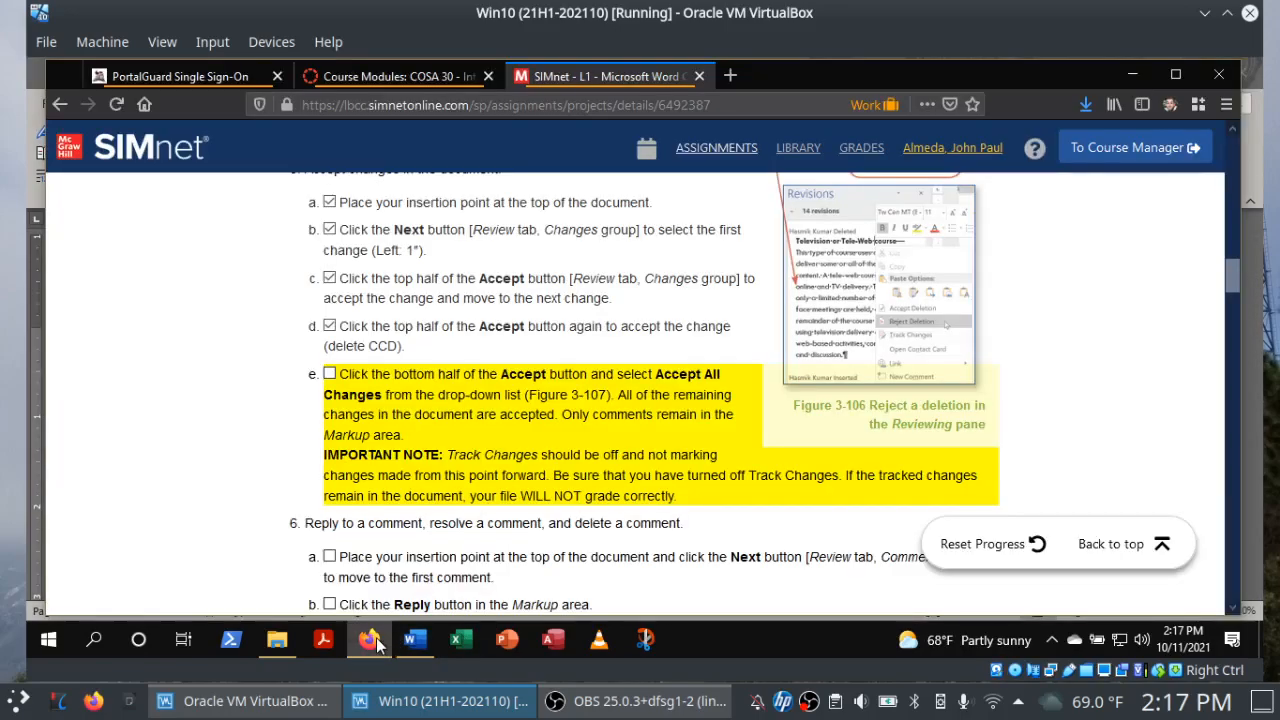
left_click(330, 374)
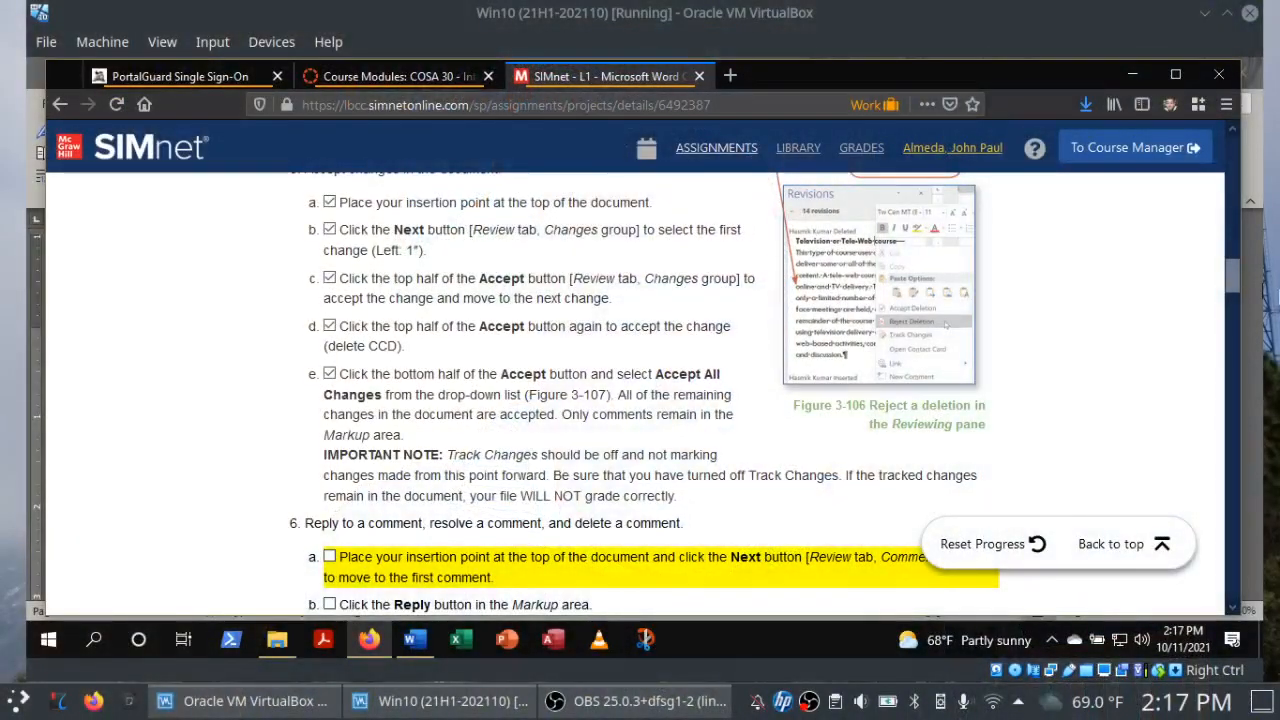
left_click_drag(1231, 282, 1227, 303)
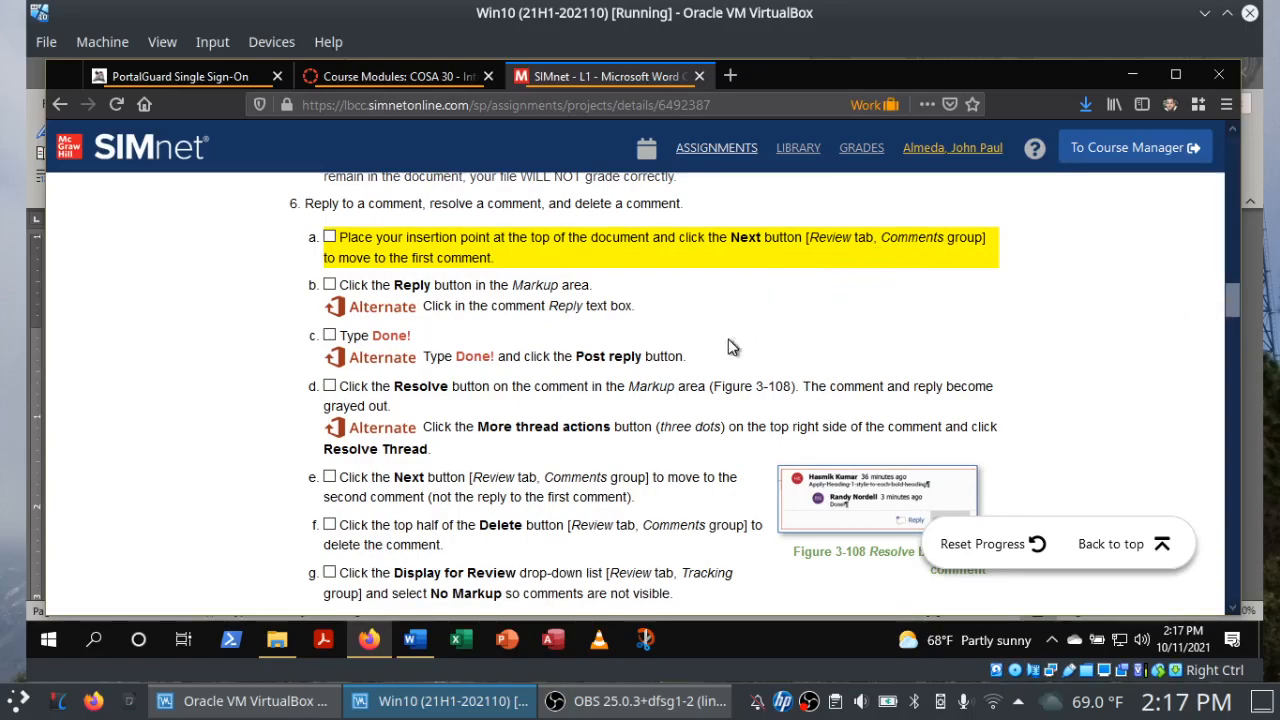
Switch to Word, place the insertion point before the title "Online Learning Plan" and move to the first comment.
left_click(416, 640)
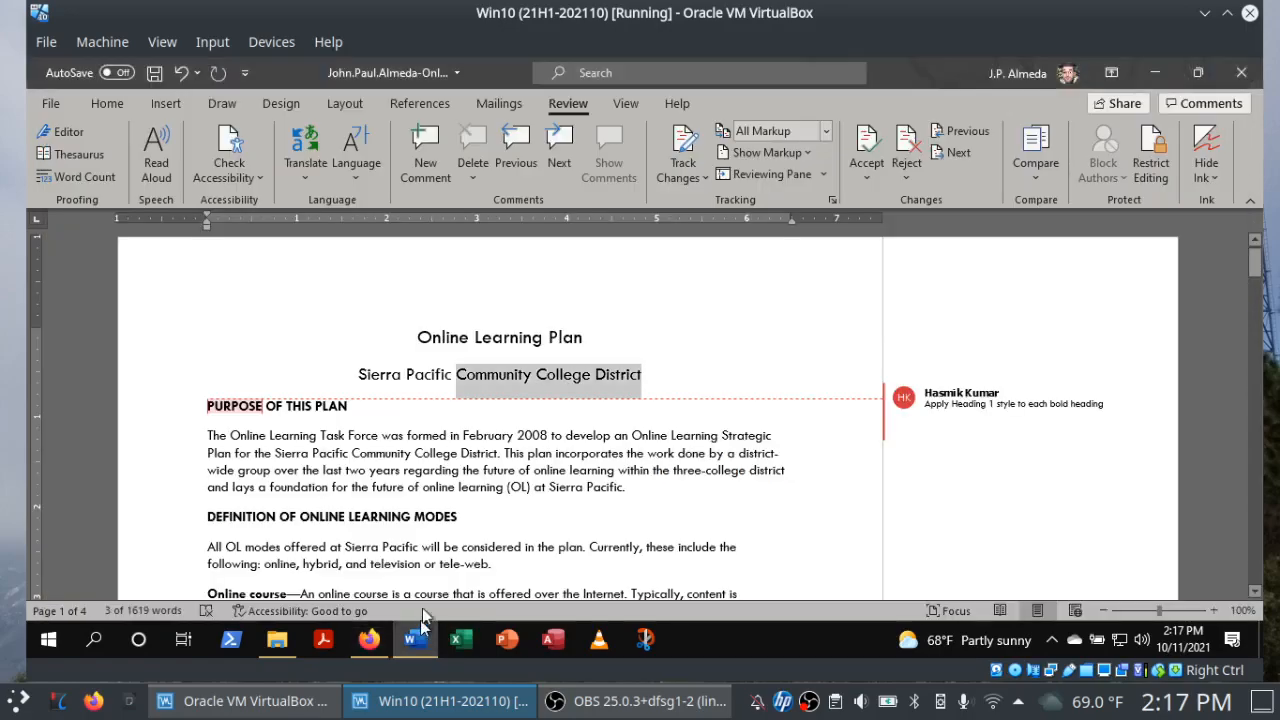
left_click(407, 337)
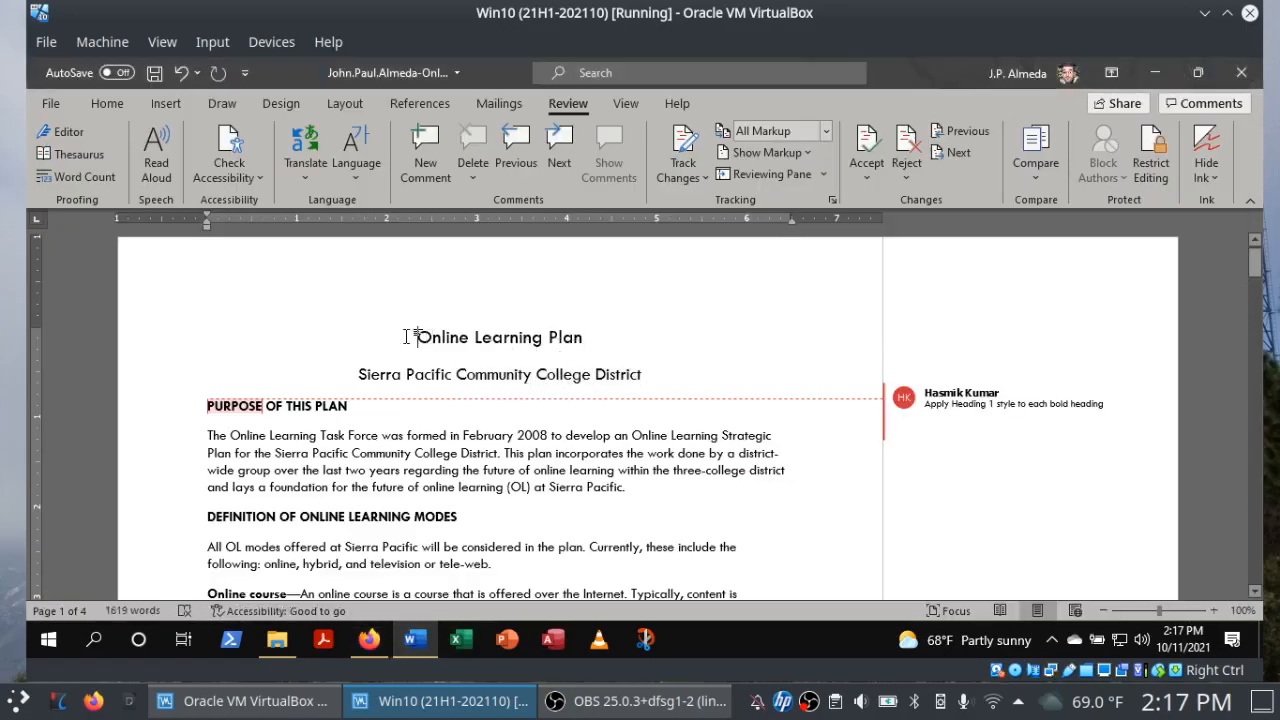
left_click(955, 155)
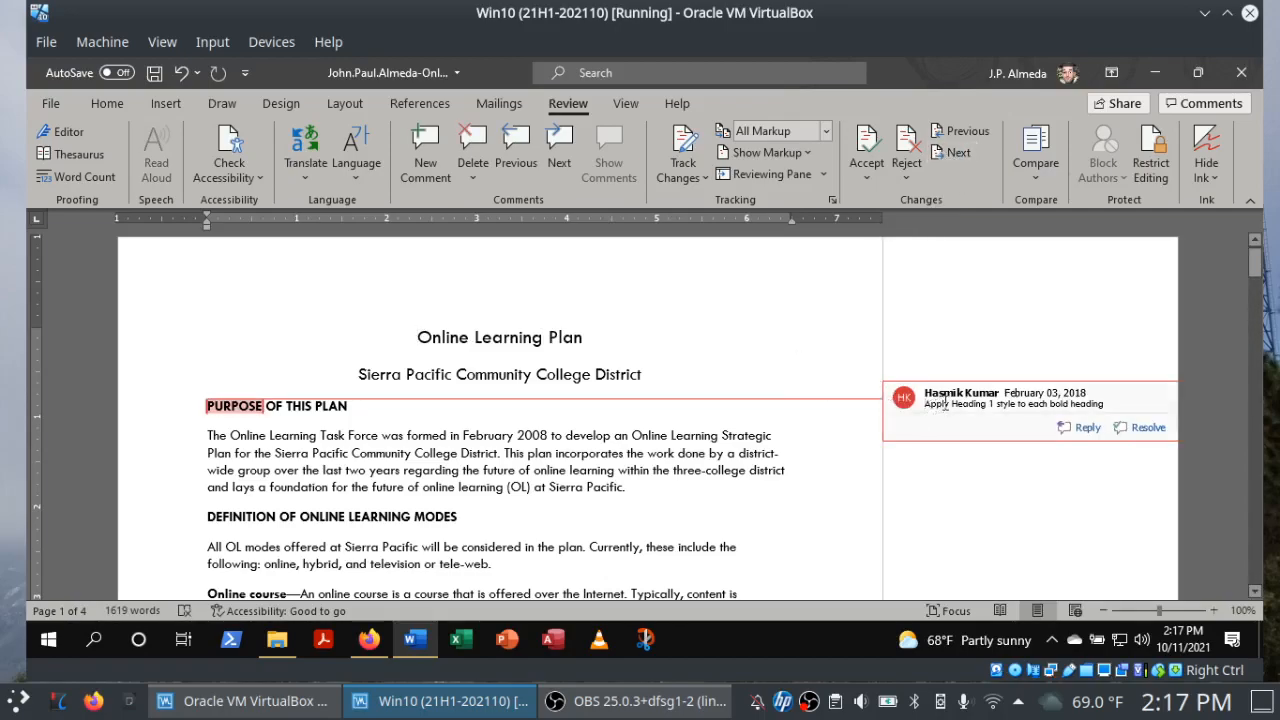
Check off instruction 6a in Firefox, switch to Word and start a reply to the comment about applying Heading 1 style.
left_click(369, 641)
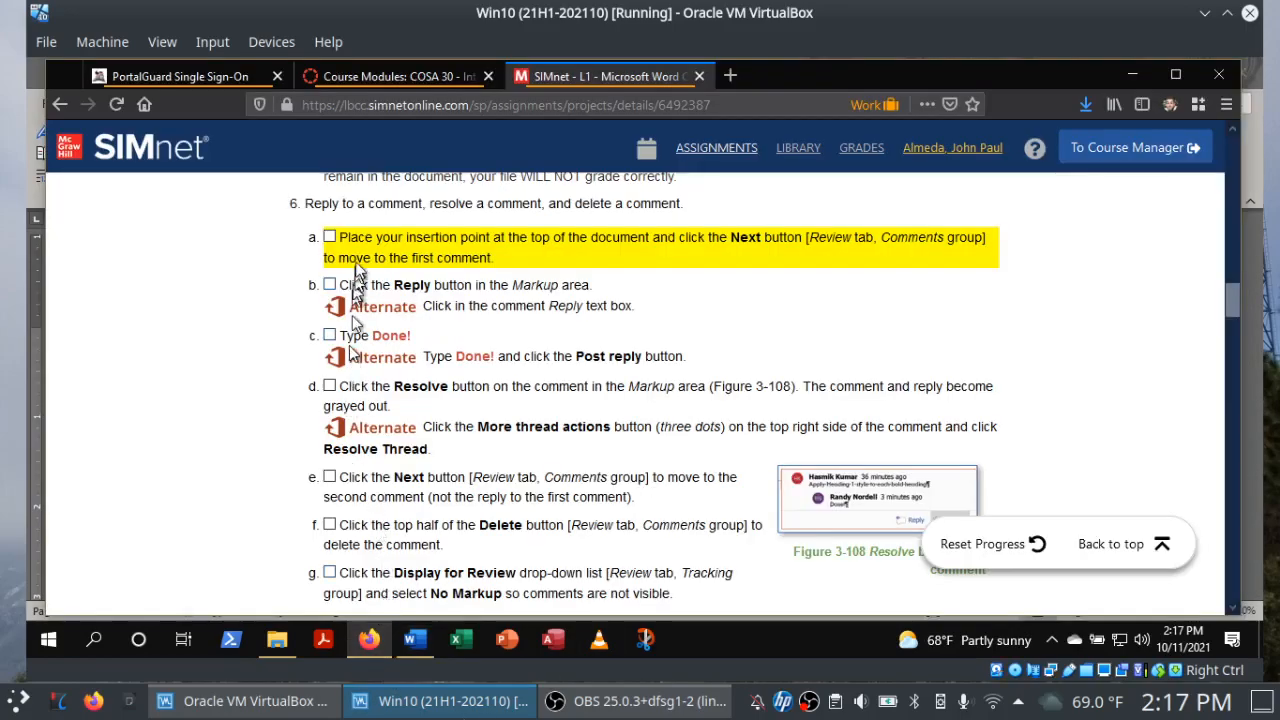
left_click(330, 238)
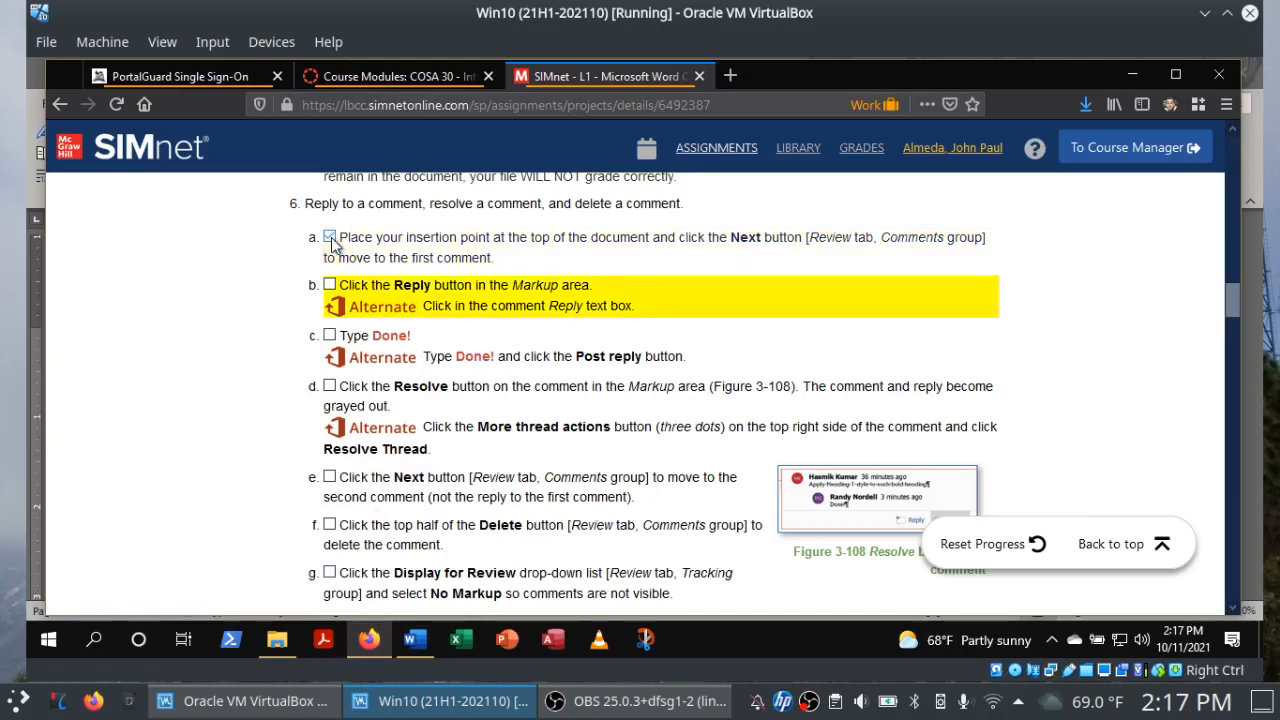
left_click(416, 641)
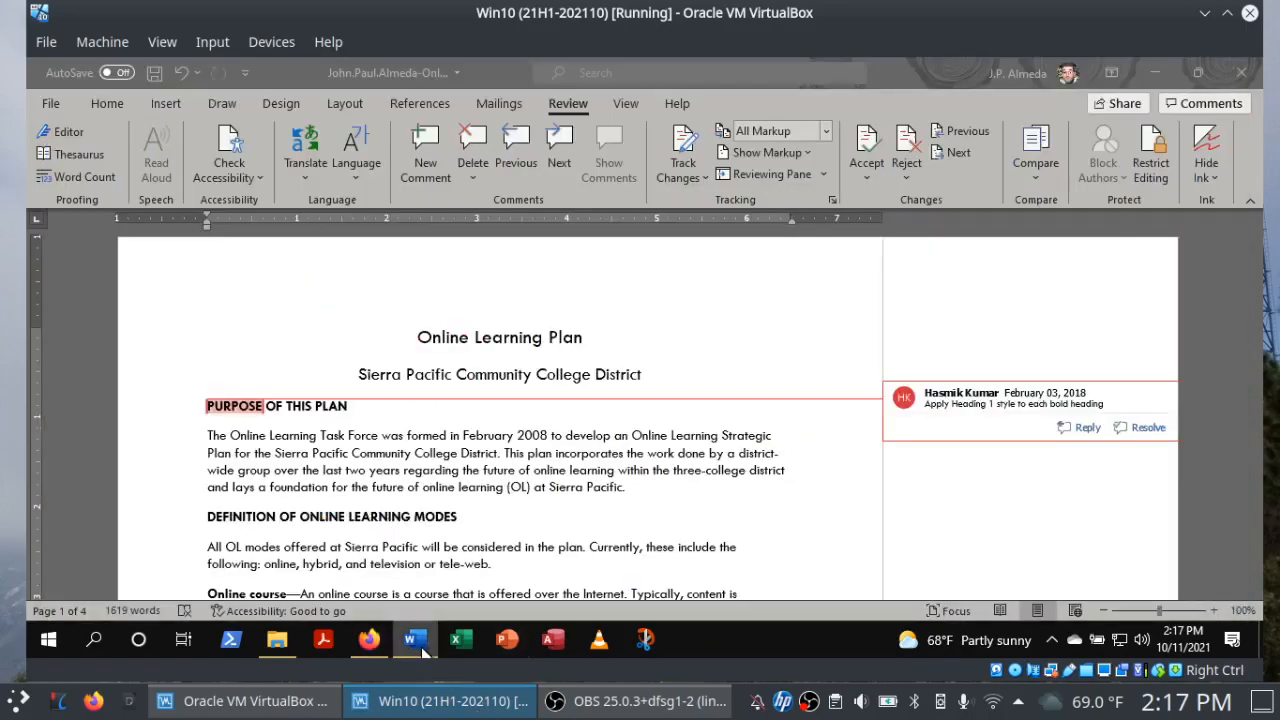
left_click(1077, 436)
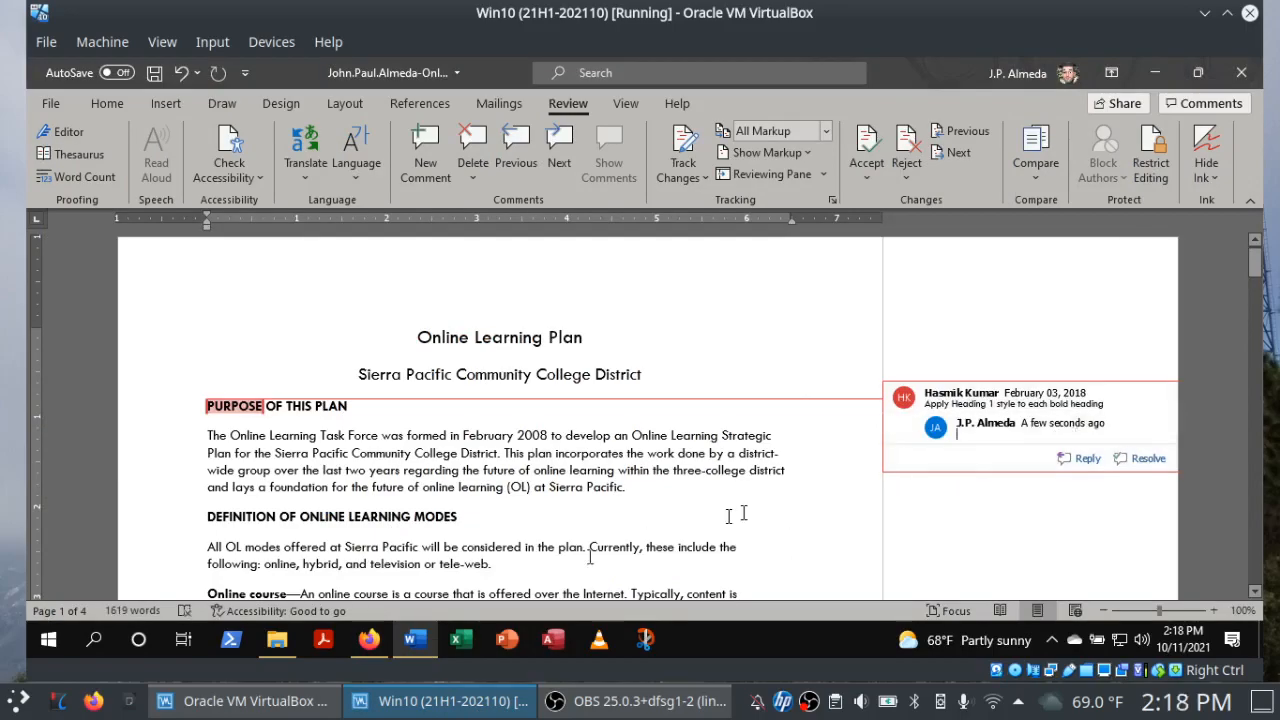
Switch to Firefox and check off instructions 6b and 6c about replying to the comment.
left_click(368, 643)
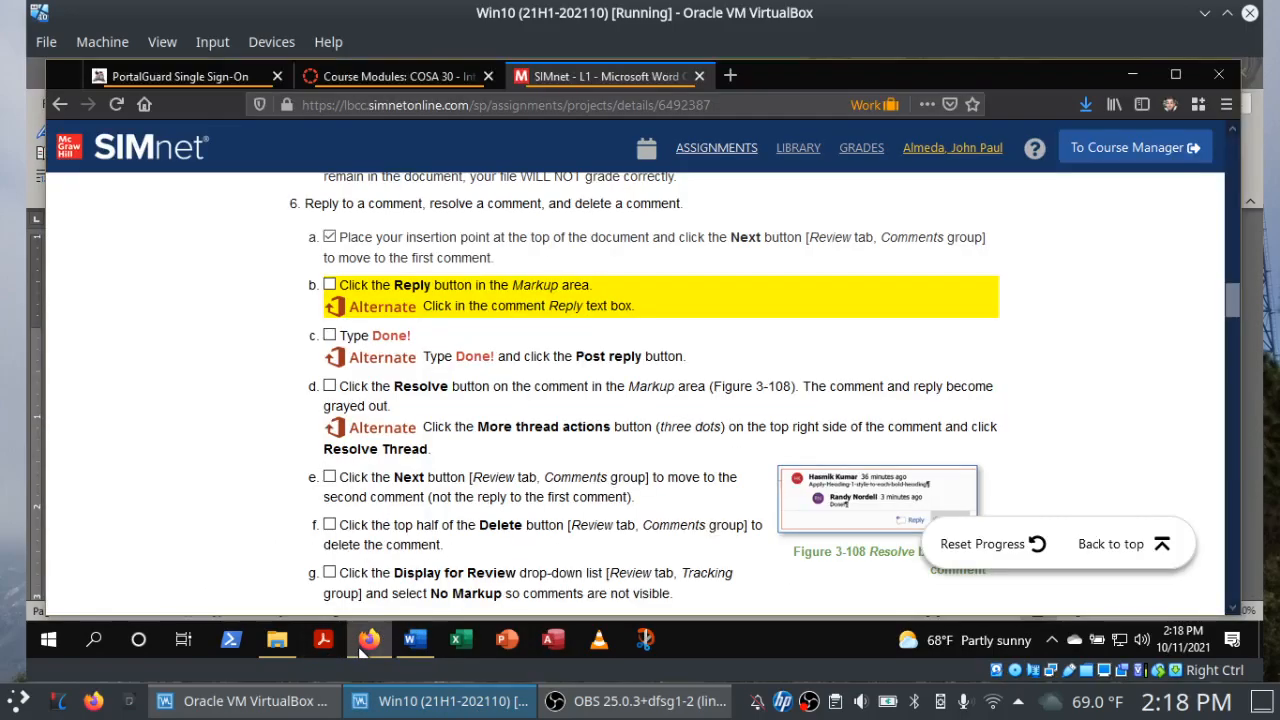
left_click(329, 285)
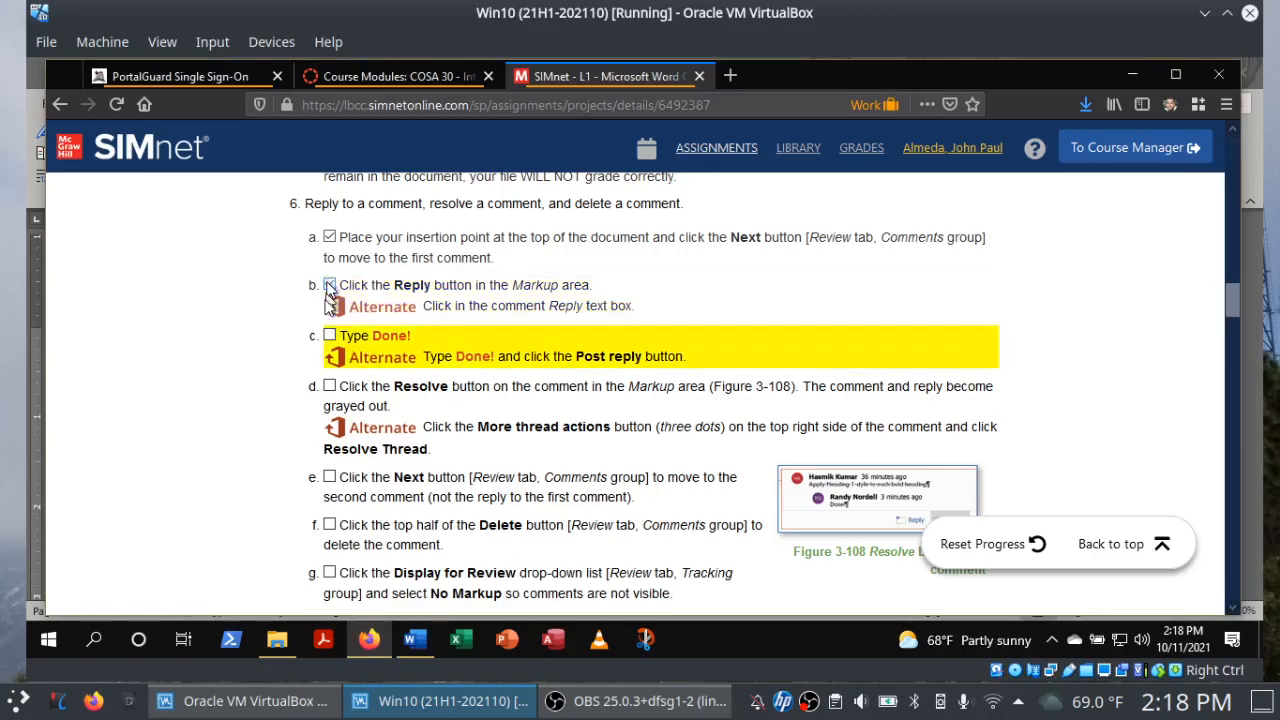
left_click(331, 337)
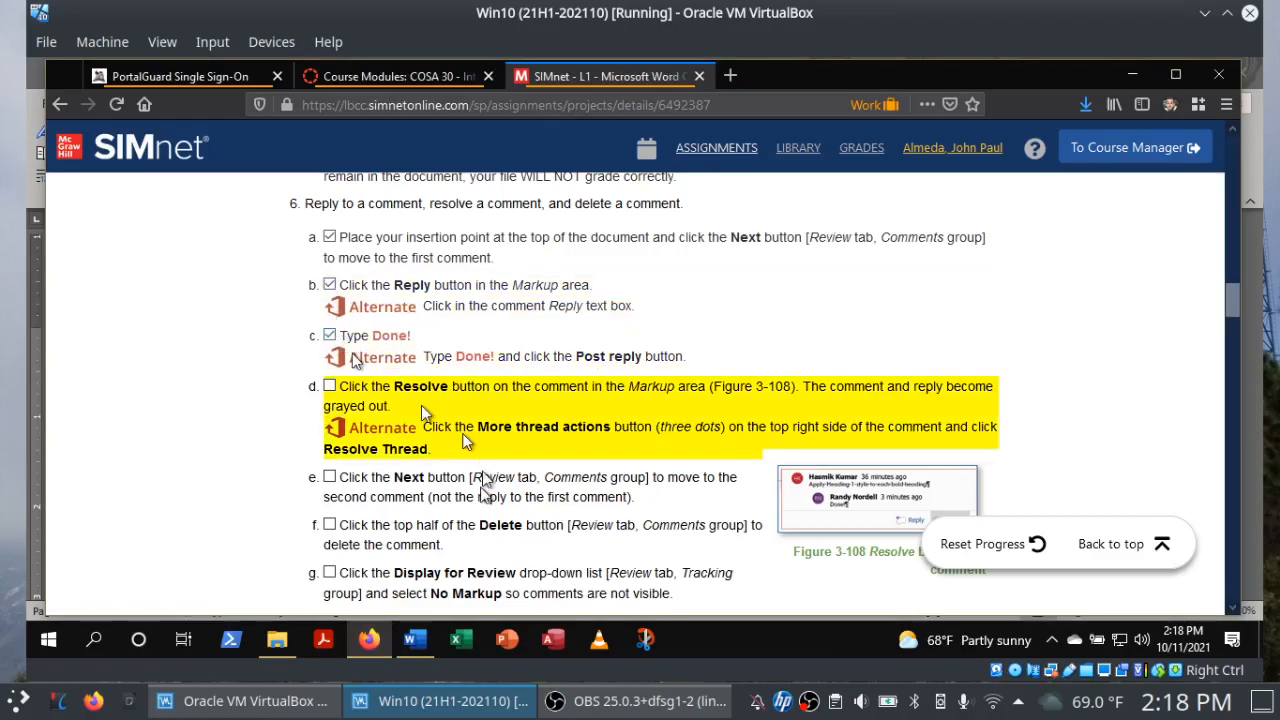
Switch to Word, enter "Done!" as the reply to the Heading 1 comment and resolve the comment.
left_click(415, 639)
type("Done!")
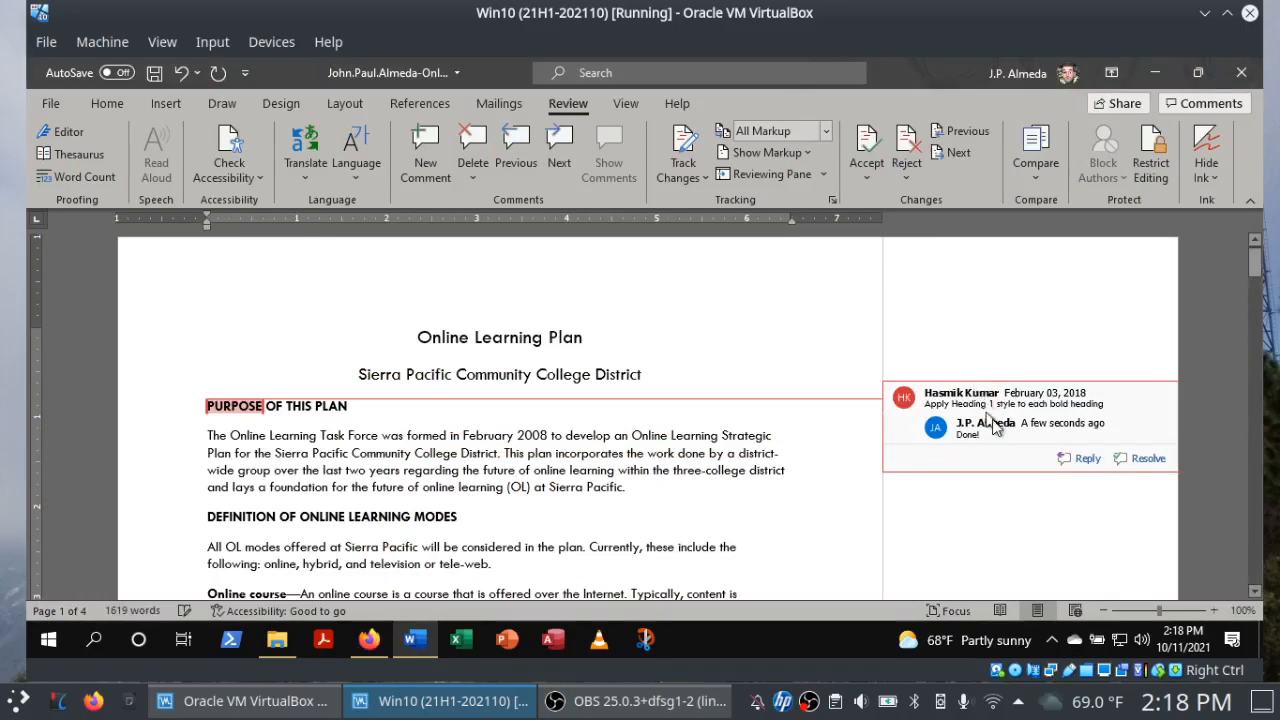
left_click(1130, 457)
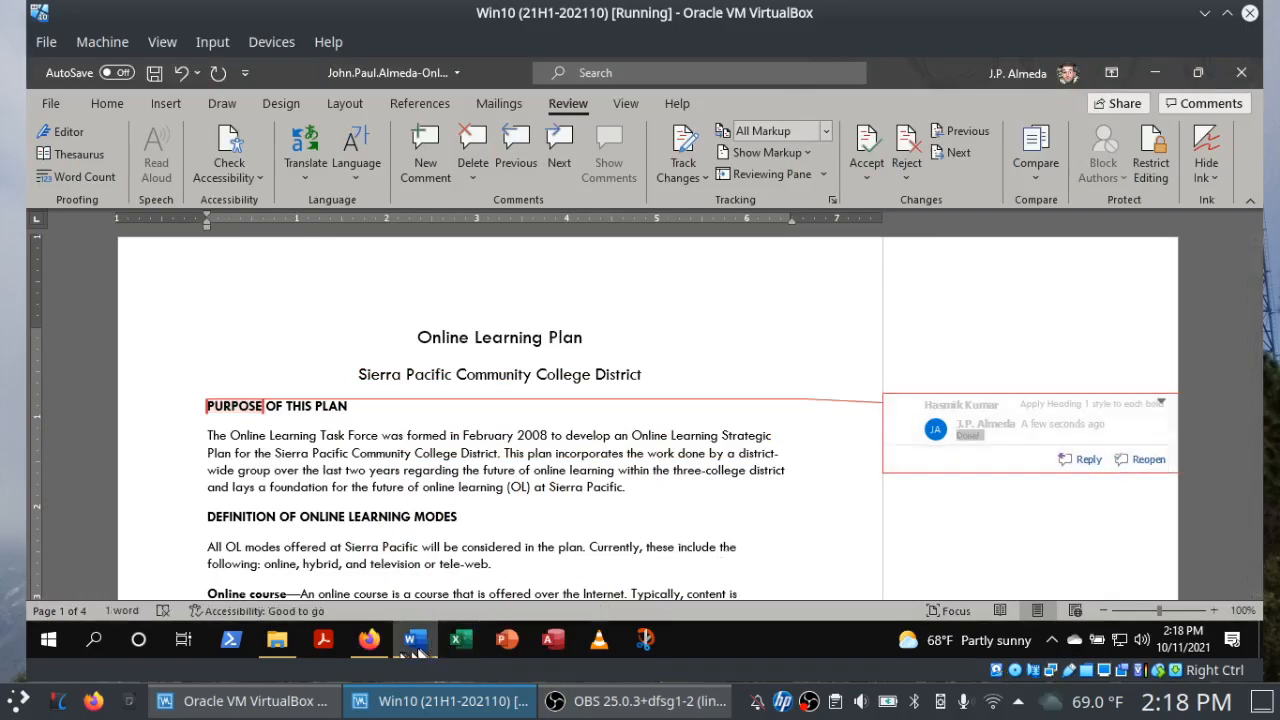
Switch to Firefox and check off instructions 6d and 6e about resolving the comment and moving to the second one.
left_click(369, 638)
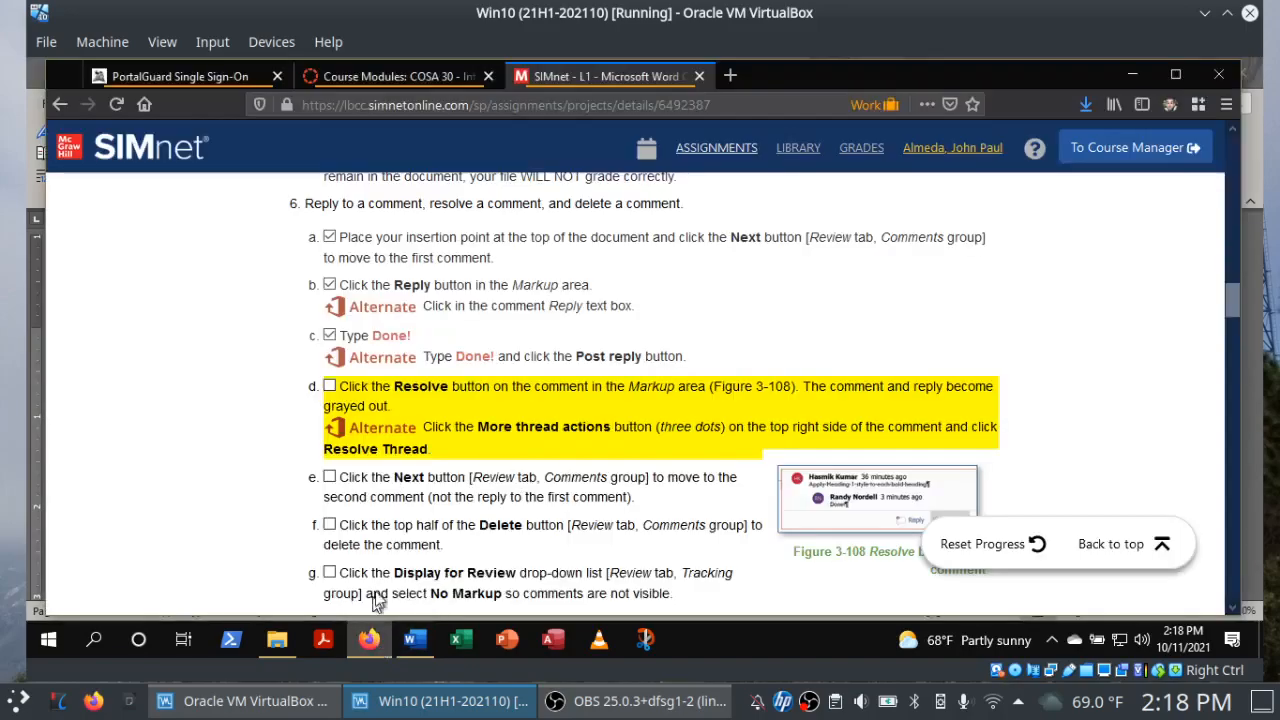
left_click(330, 388)
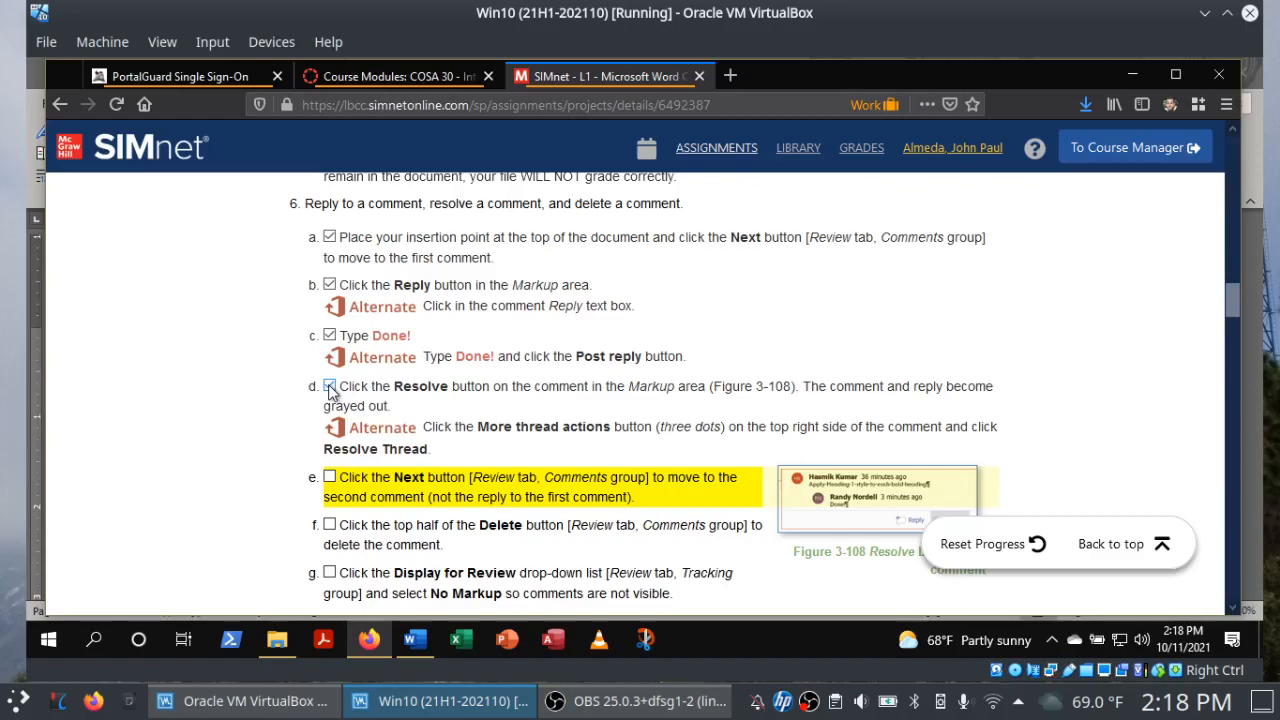
left_click(329, 478)
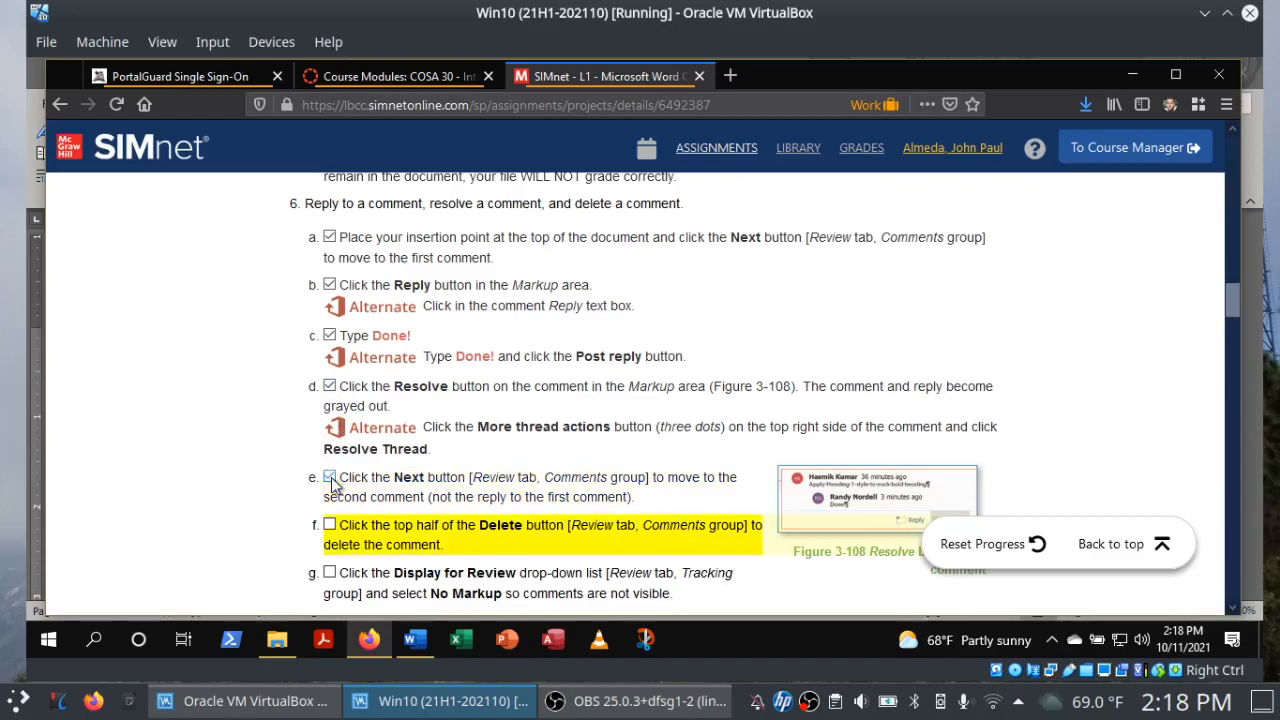
Switch to Word, move to the second comment about applying Heading 2 style and delete it.
left_click(417, 644)
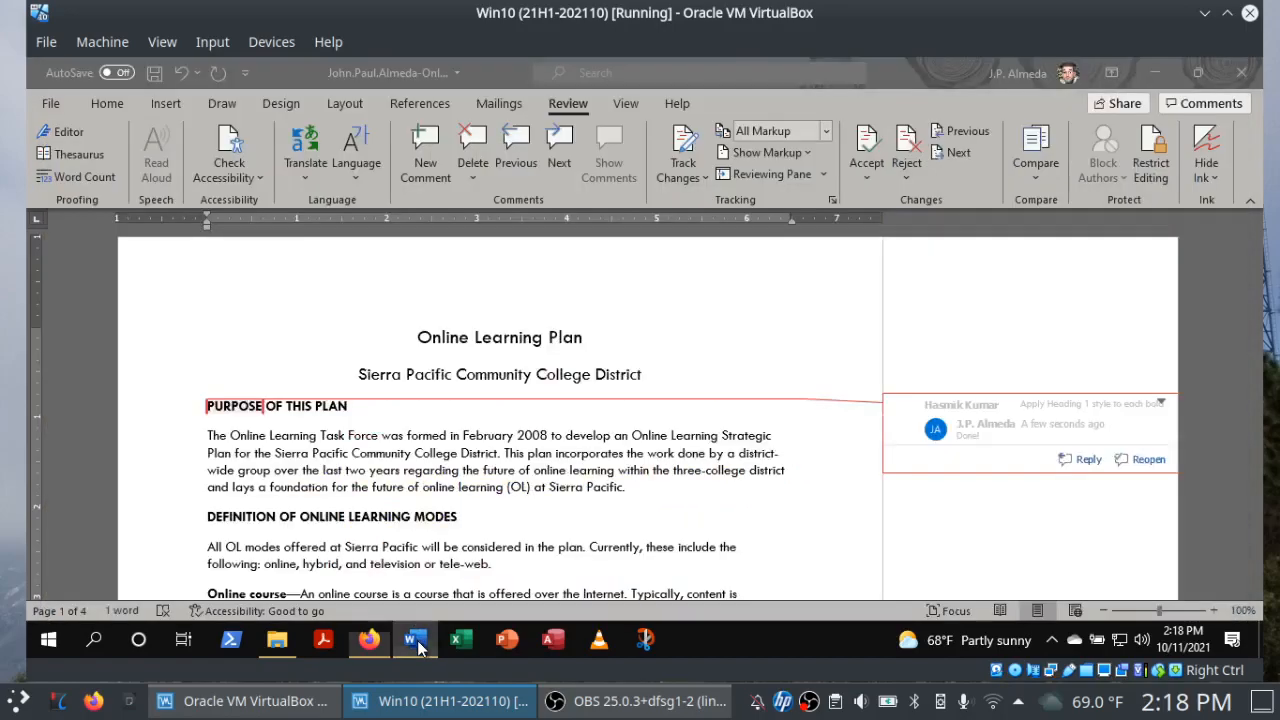
left_click(955, 153)
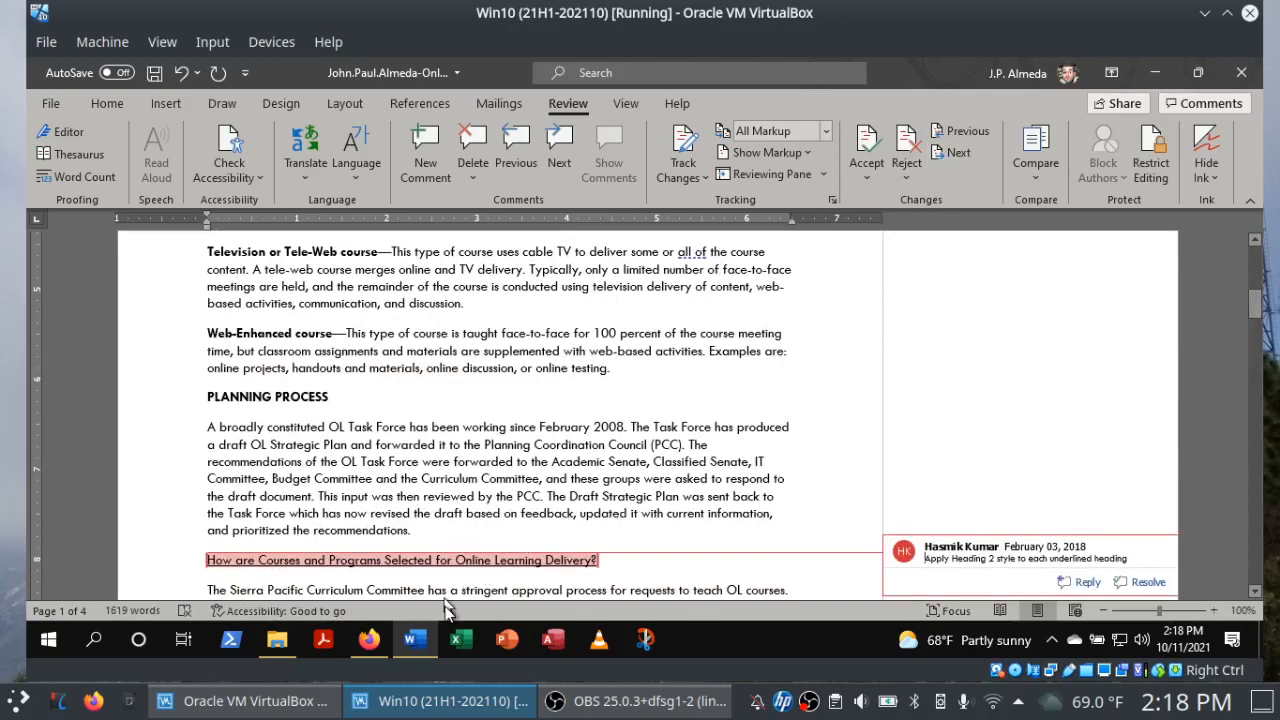
left_click(369, 639)
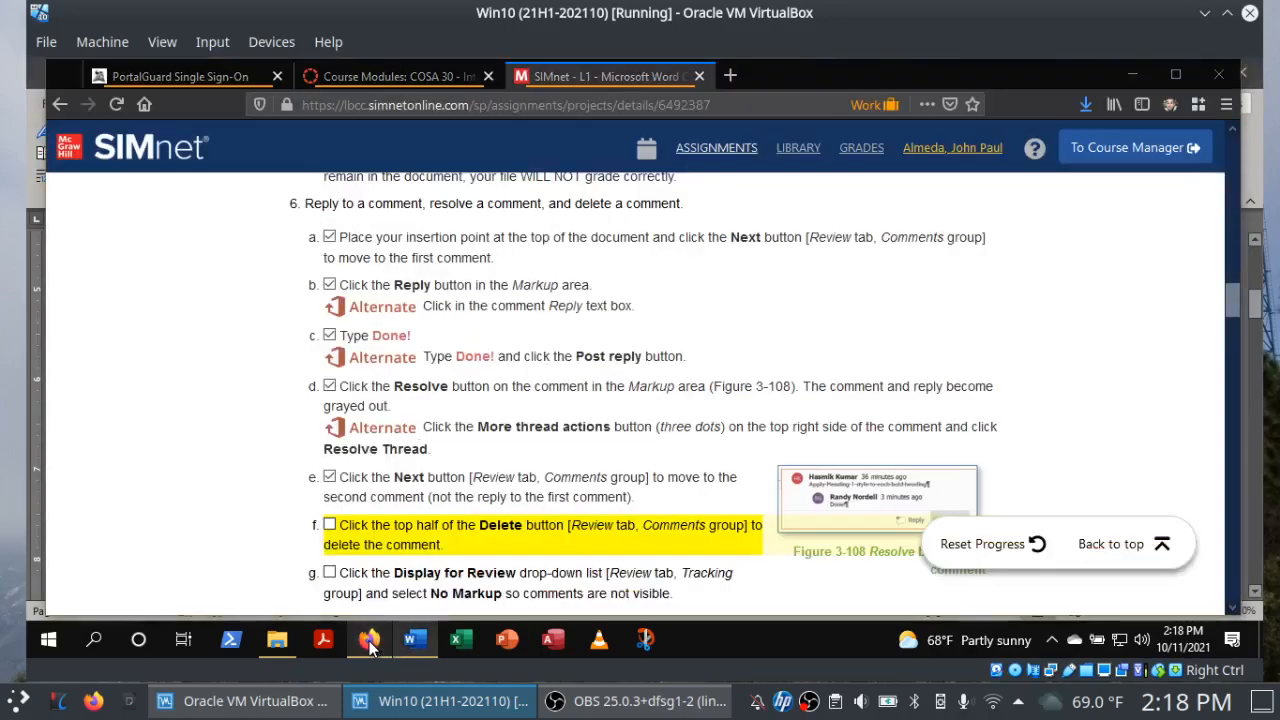
left_click(369, 639)
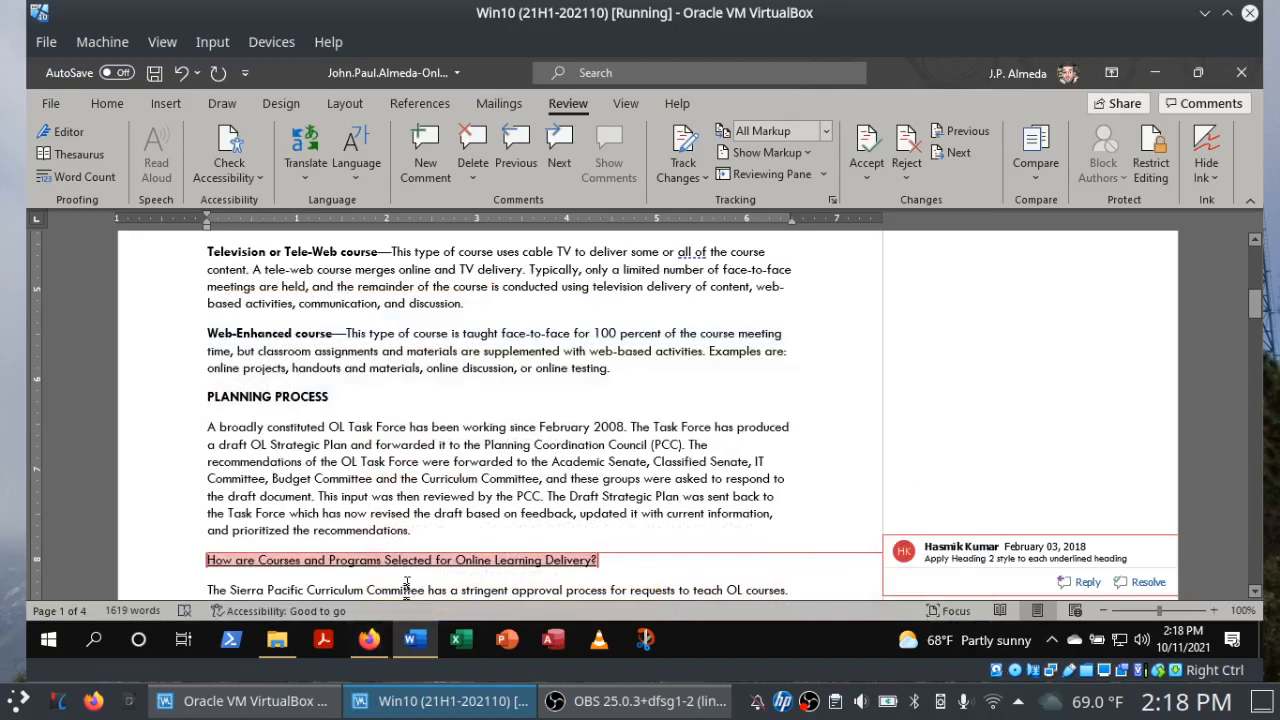
left_click(475, 142)
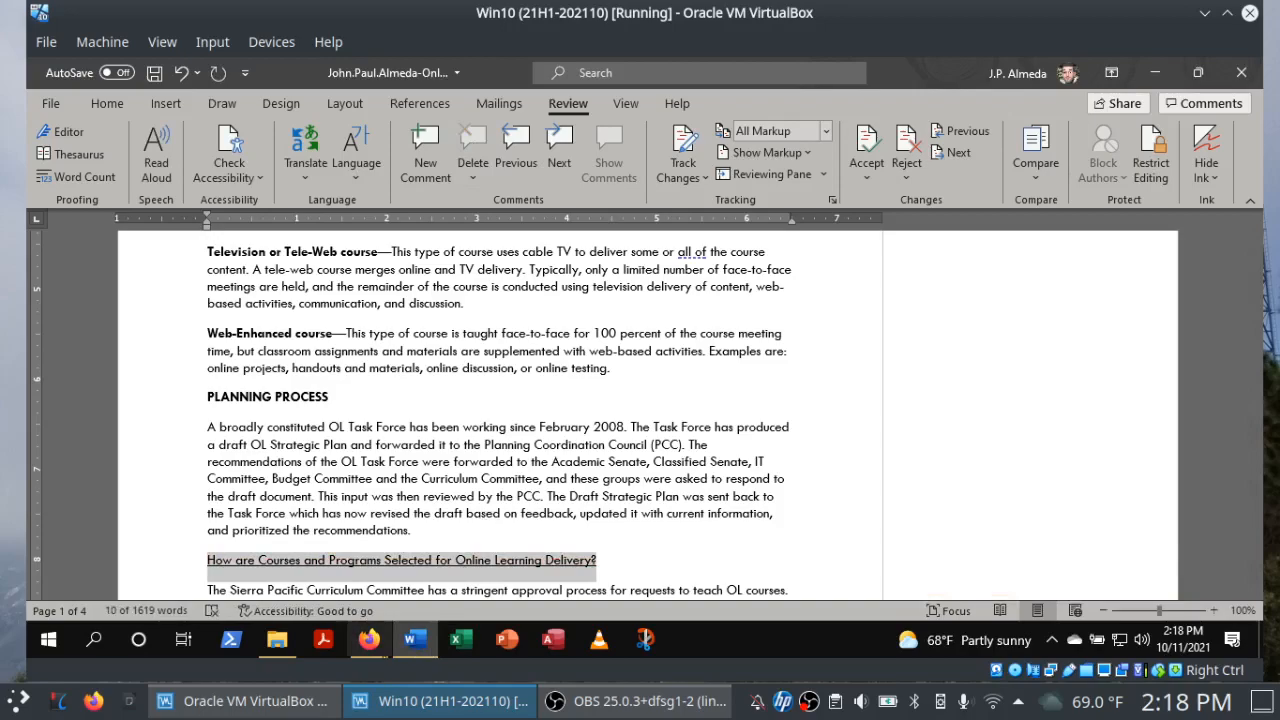
Check off instruction 6f in Firefox, switch to Word and set Display for Review to No Markup.
left_click(377, 645)
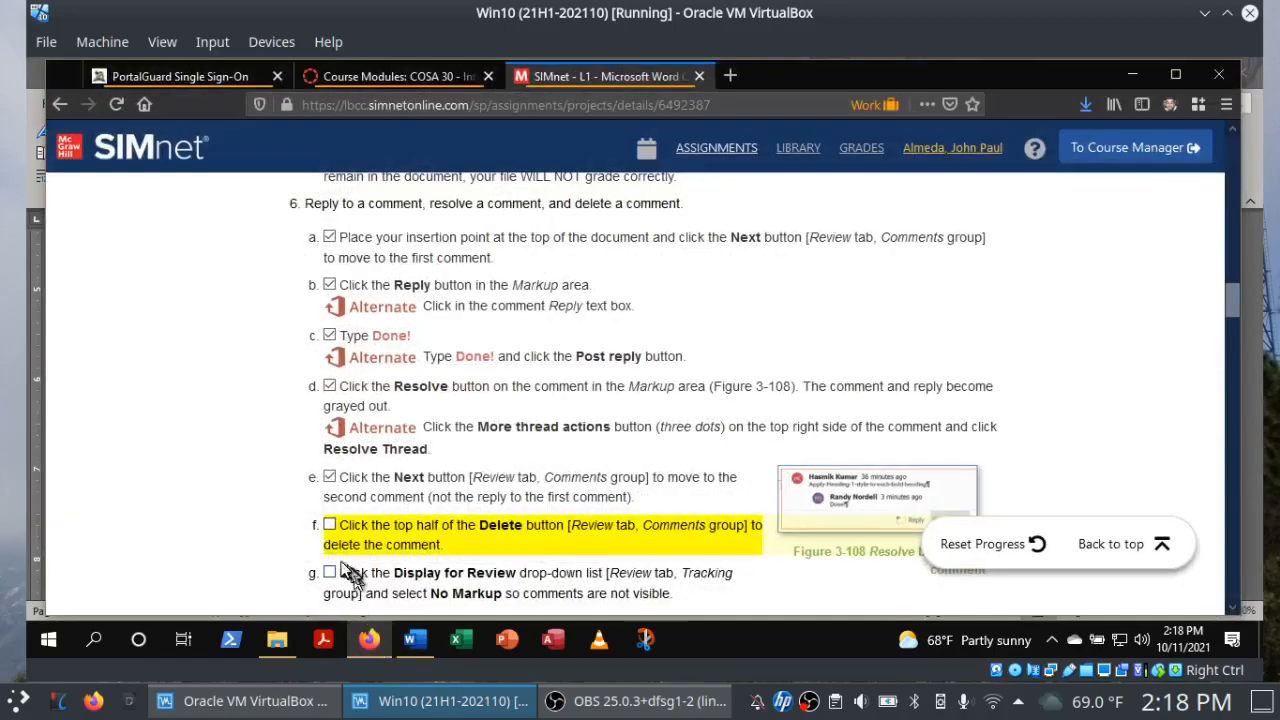
left_click(330, 527)
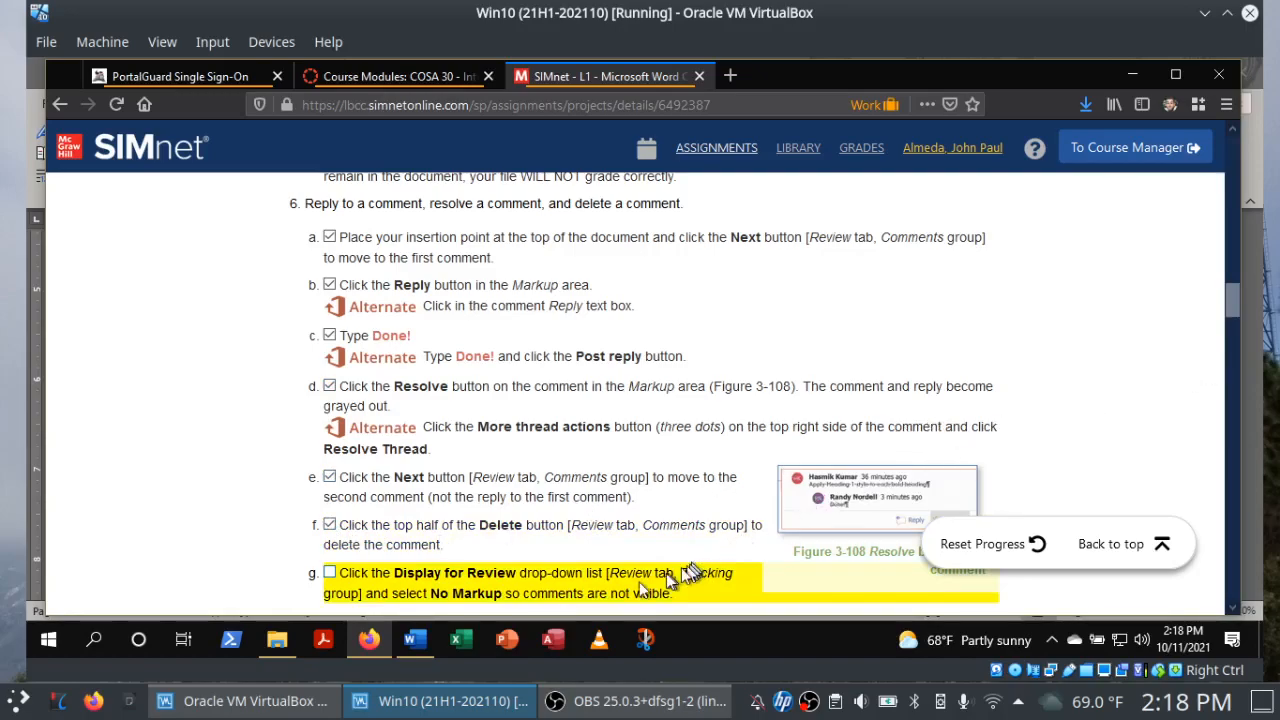
left_click(418, 638)
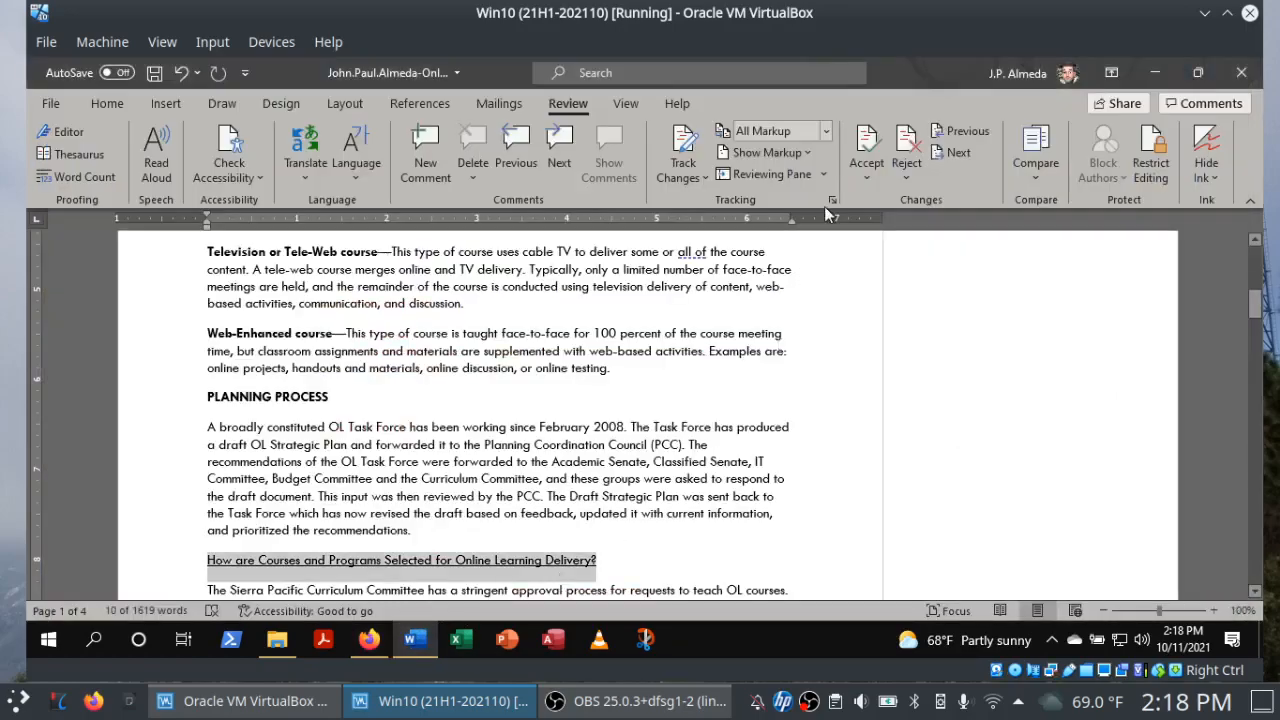
left_click(826, 137)
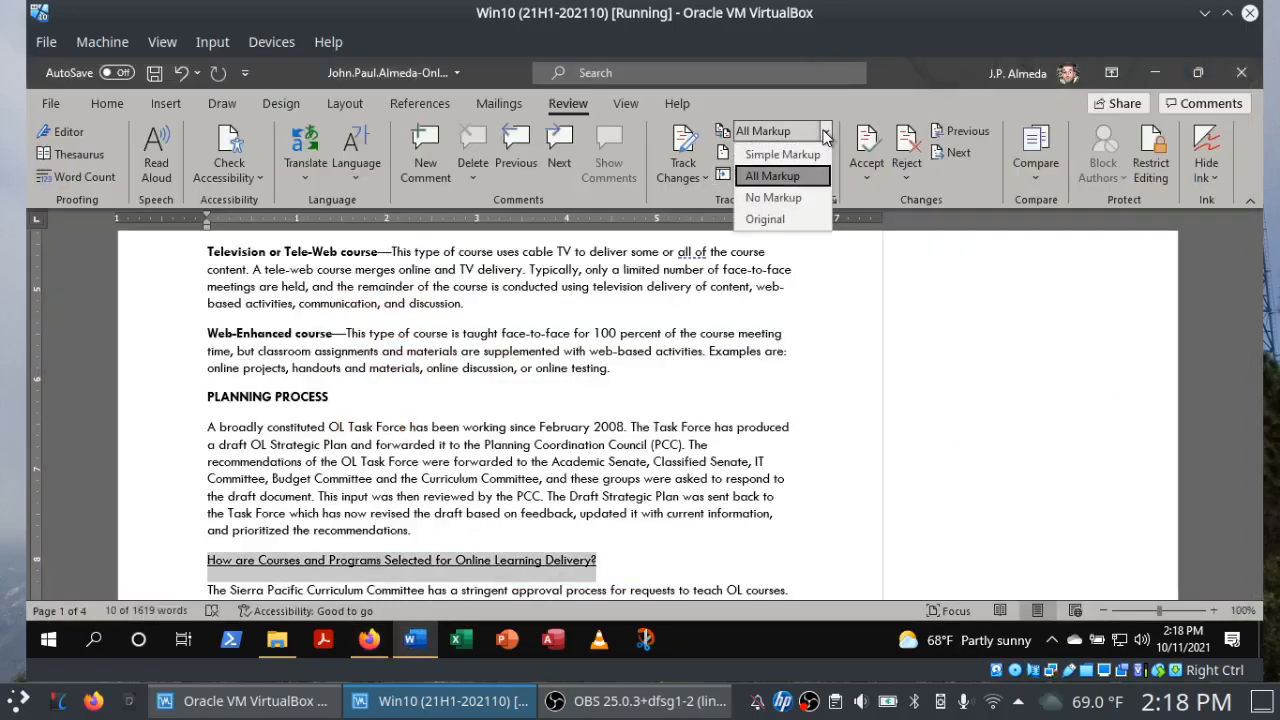
left_click(783, 192)
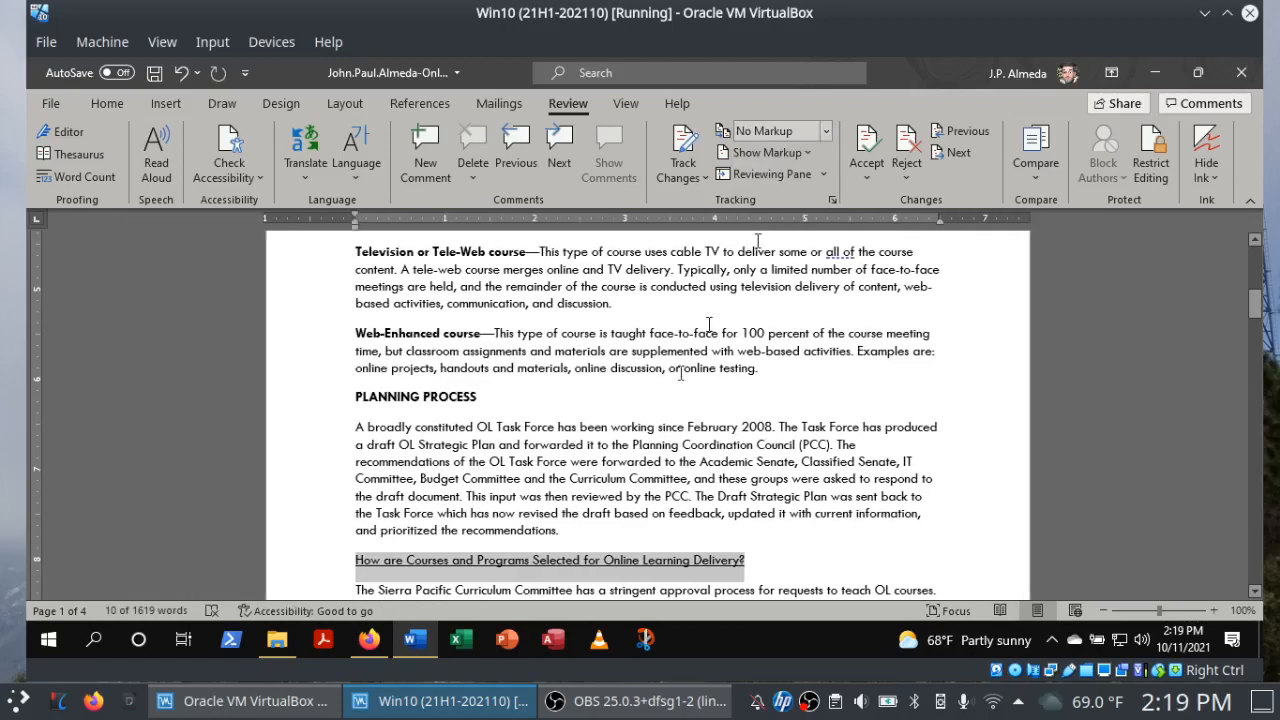
Switch to Firefox, check off instruction 6g and bring up the section 7 instructions on adding document properties.
left_click(369, 640)
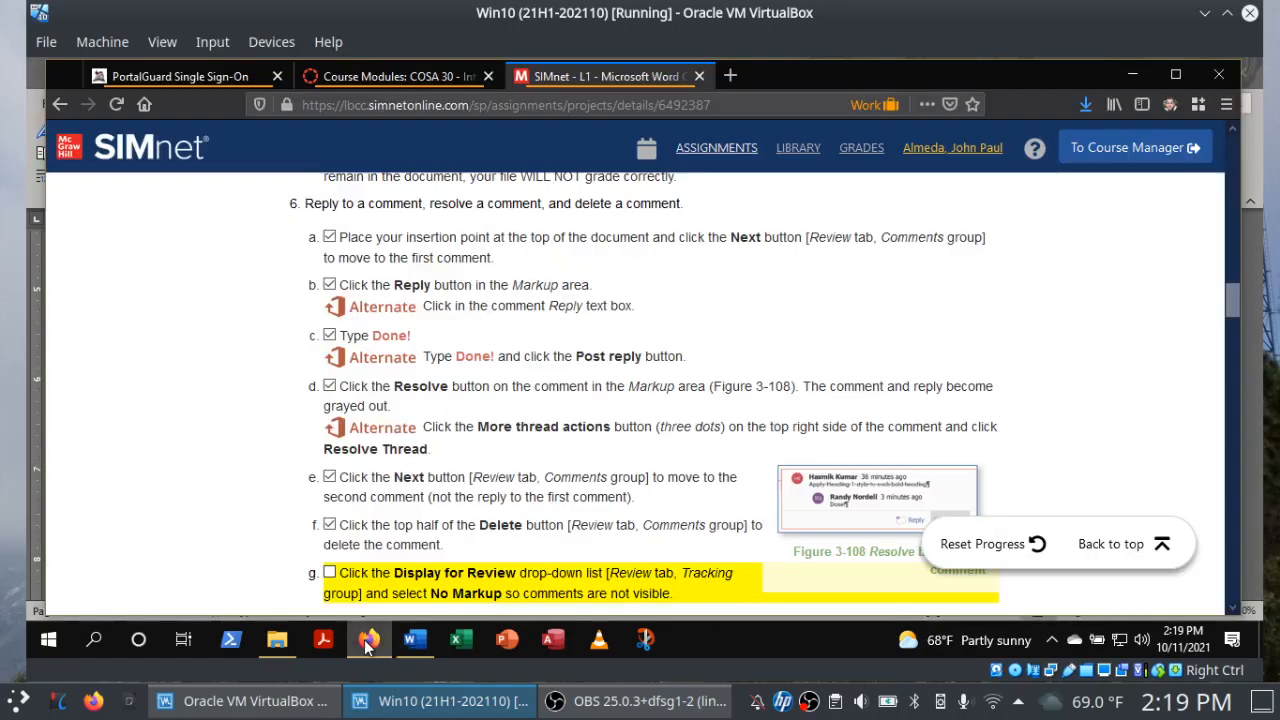
left_click(329, 574)
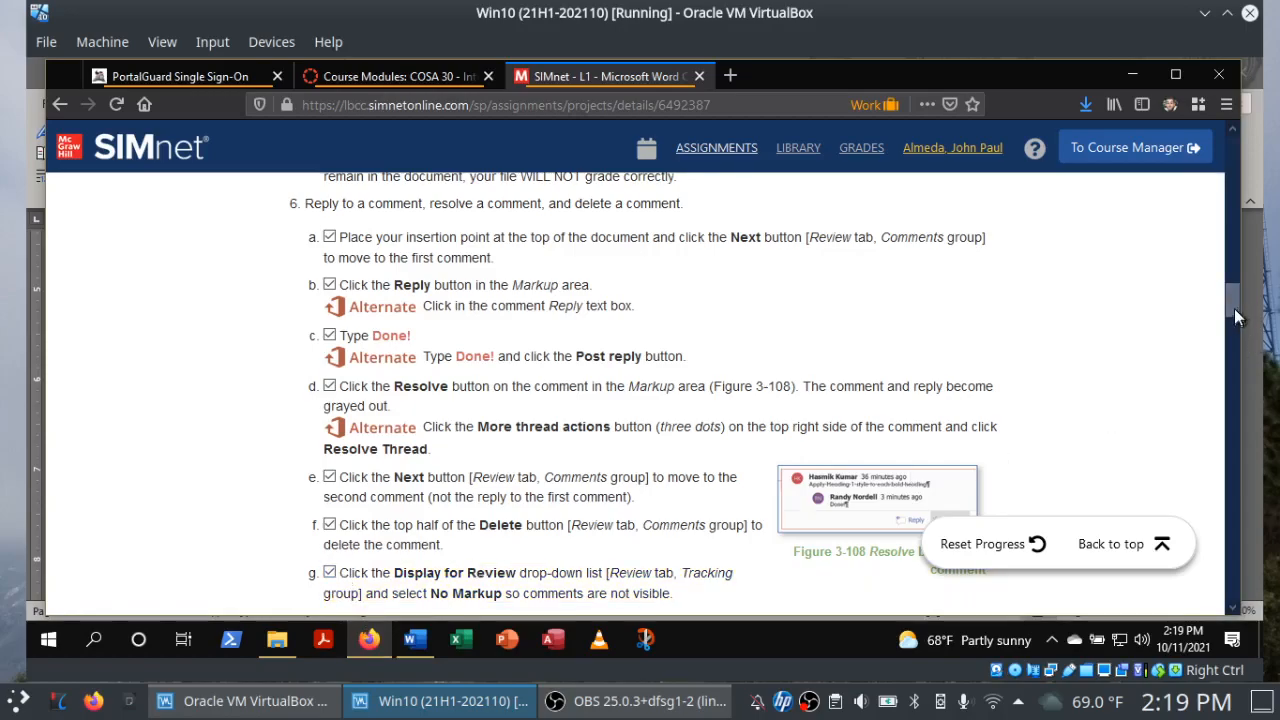
scroll(1236, 318, "down", 5)
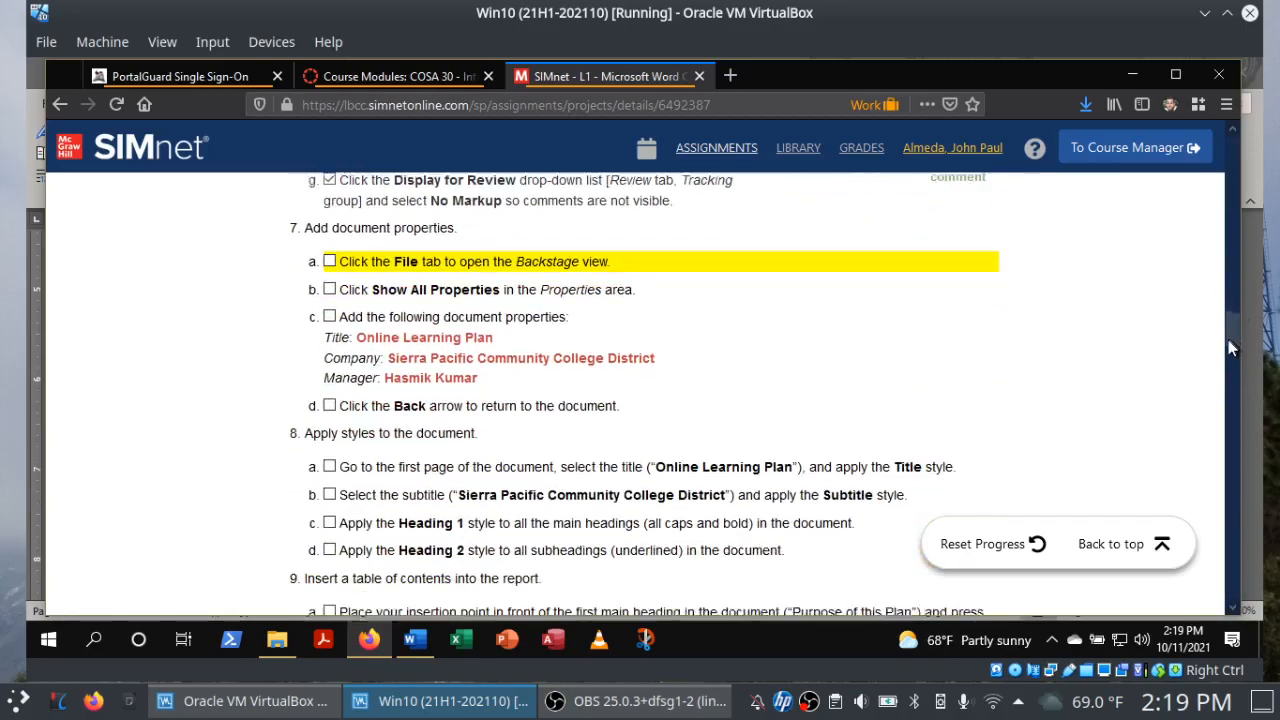
scroll(1230, 347, "down", 1)
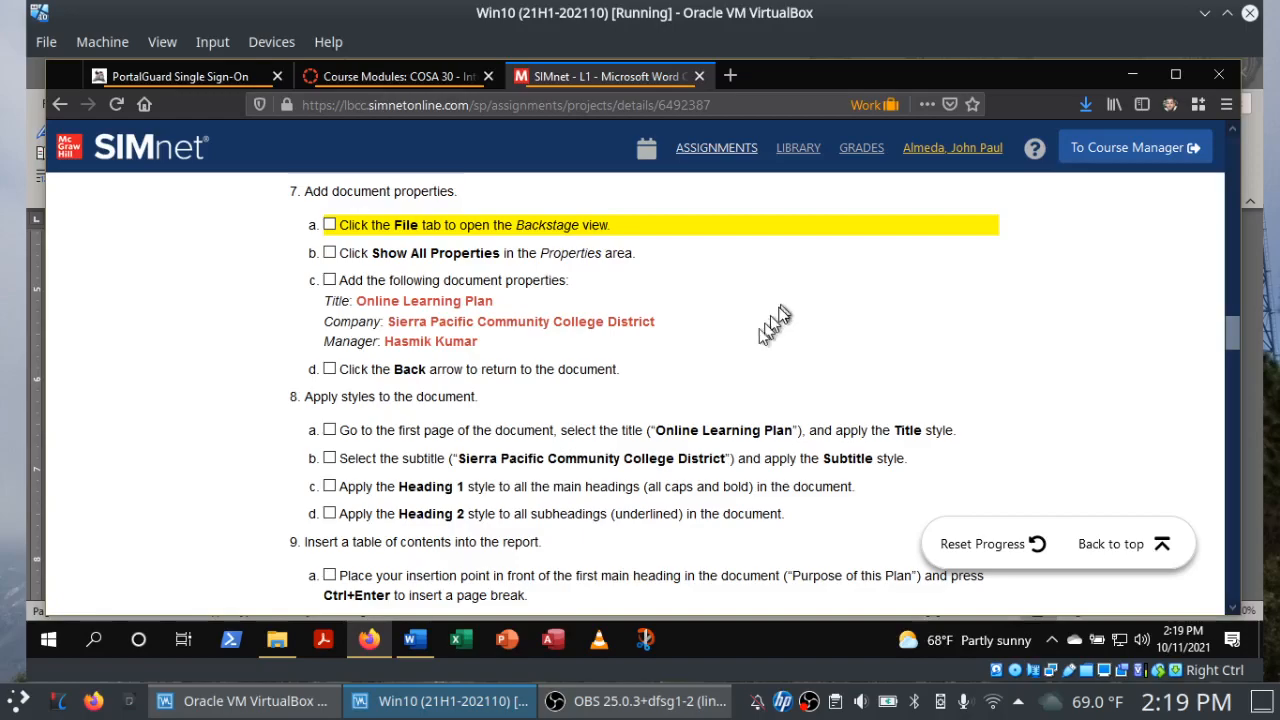
Switch to Word and open the document's Info page in the Backstage view.
left_click(410, 645)
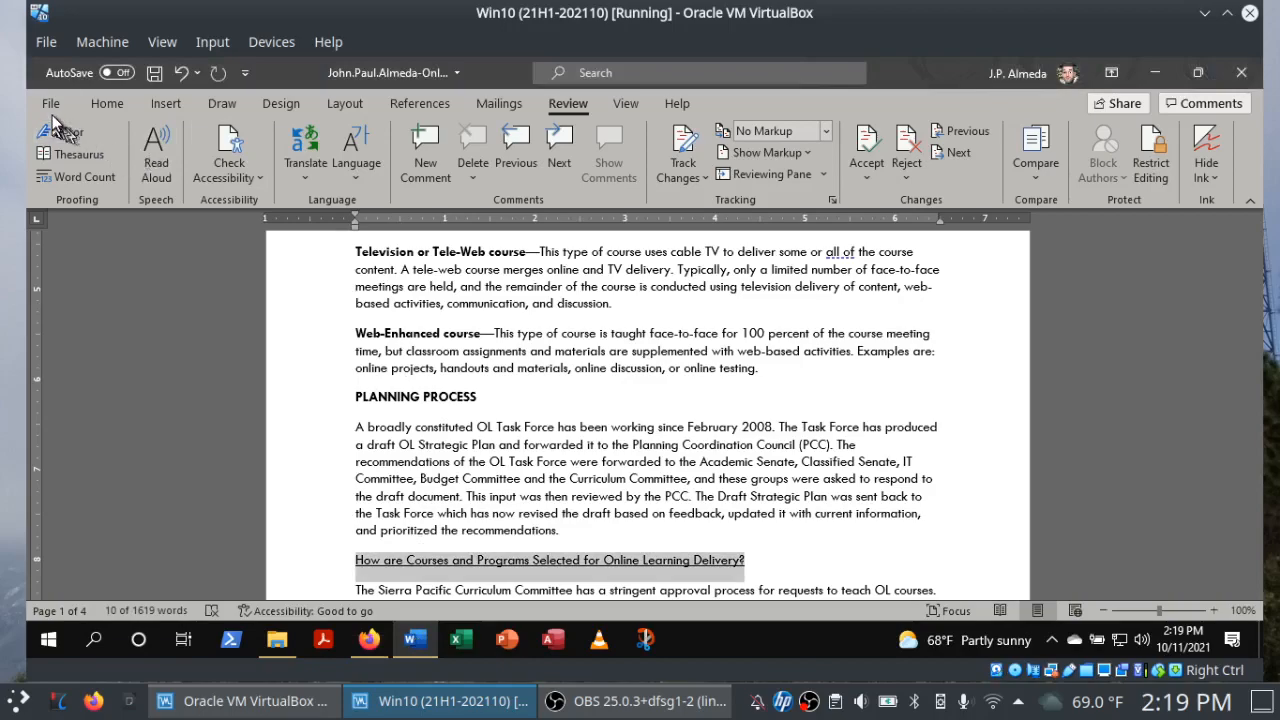
left_click(51, 104)
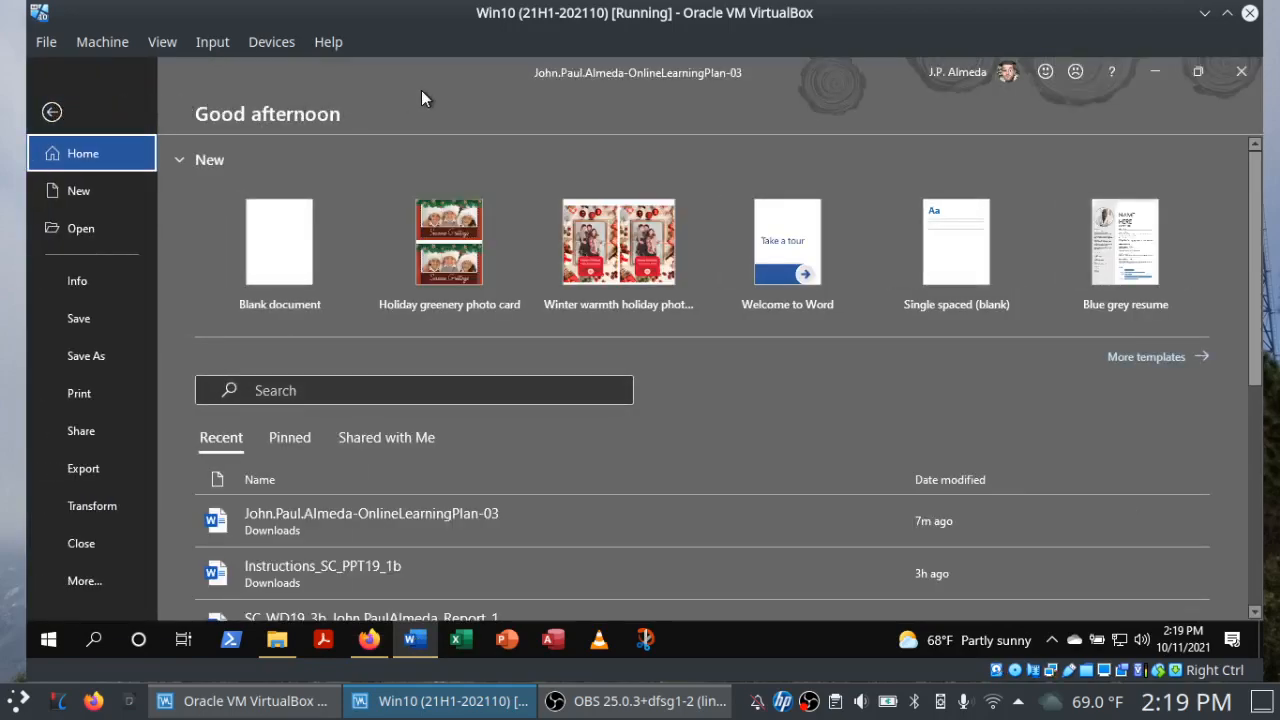
left_click(101, 284)
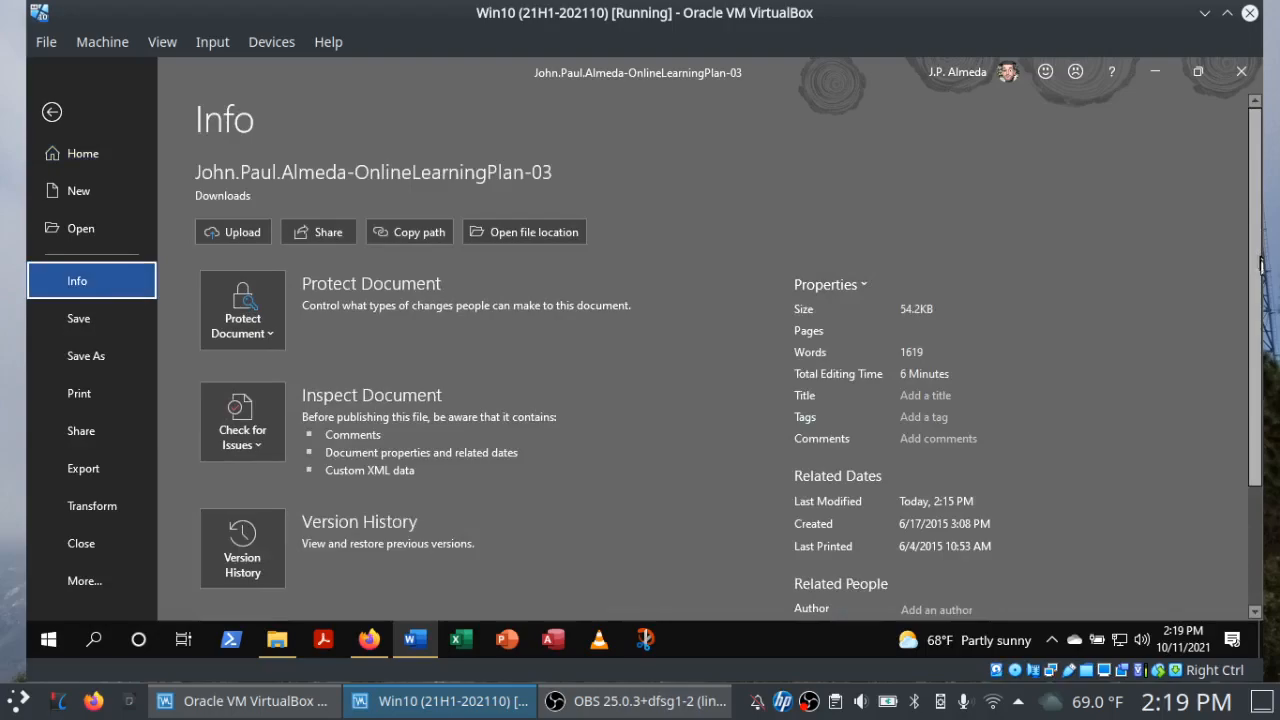
Show all document properties on the Info page, switch to Firefox and check off instructions 7a and 7b.
left_click_drag(1260, 282, 1250, 405)
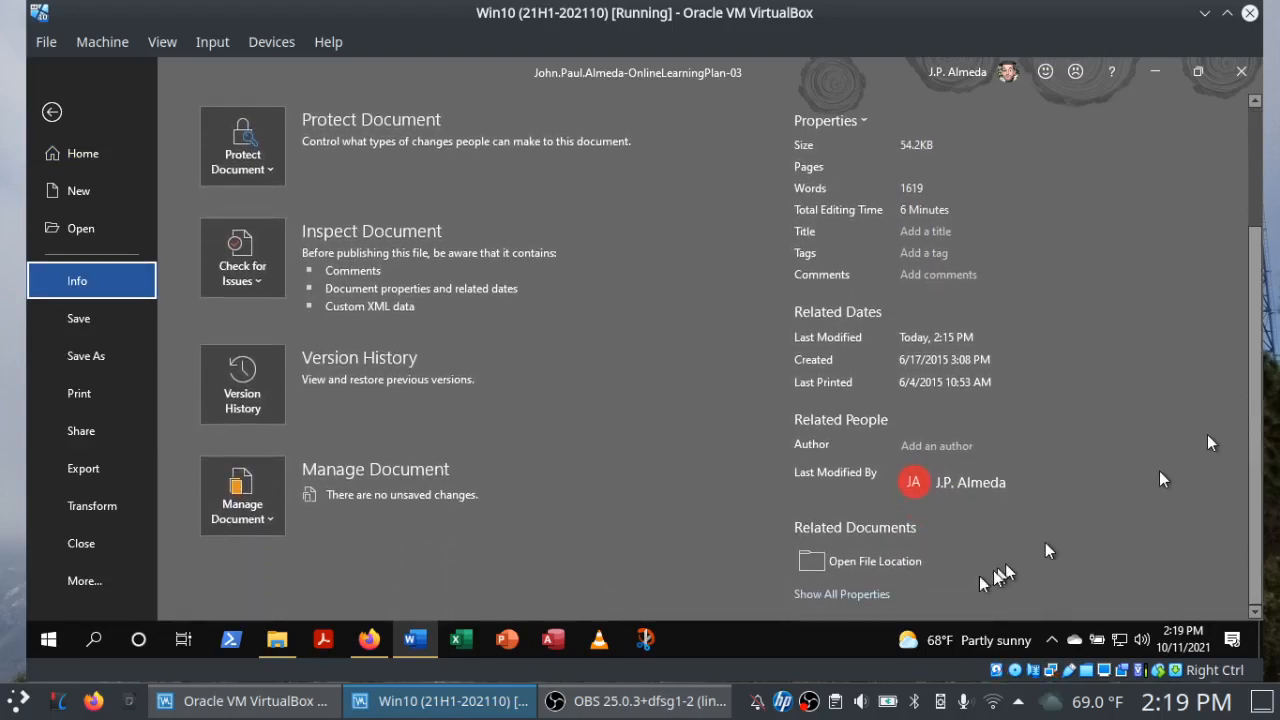
left_click(861, 595)
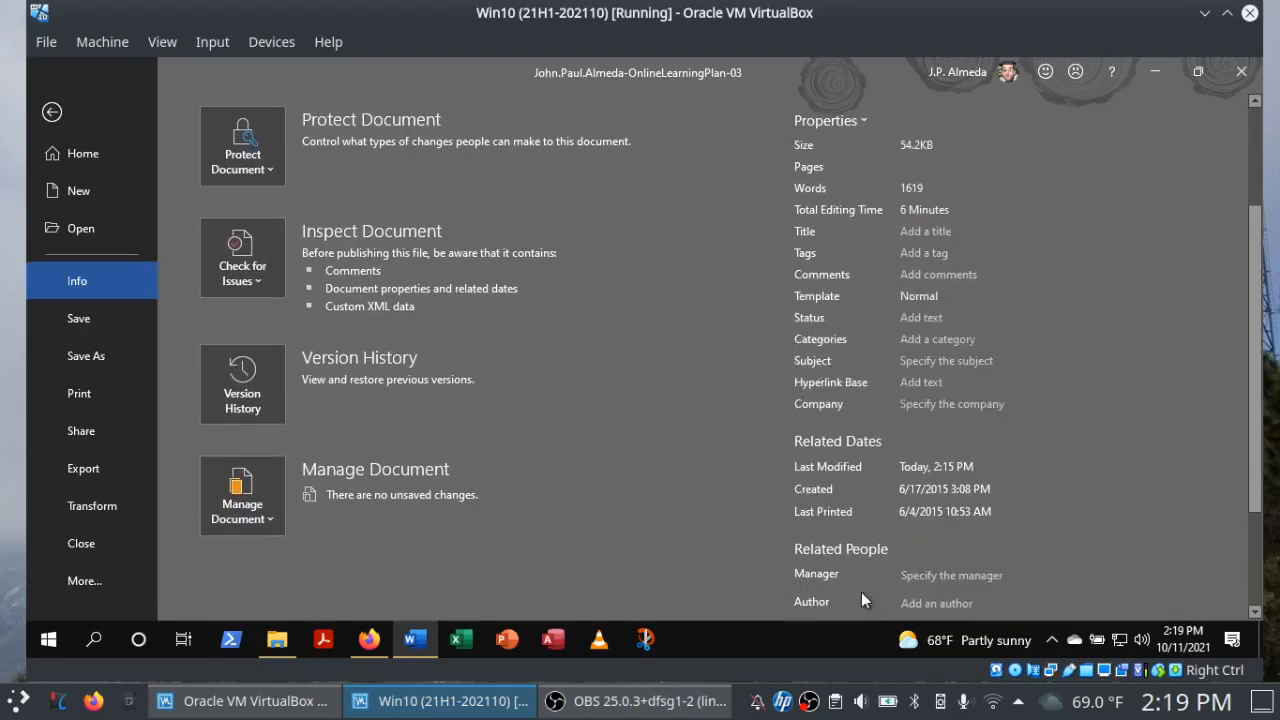
left_click(370, 640)
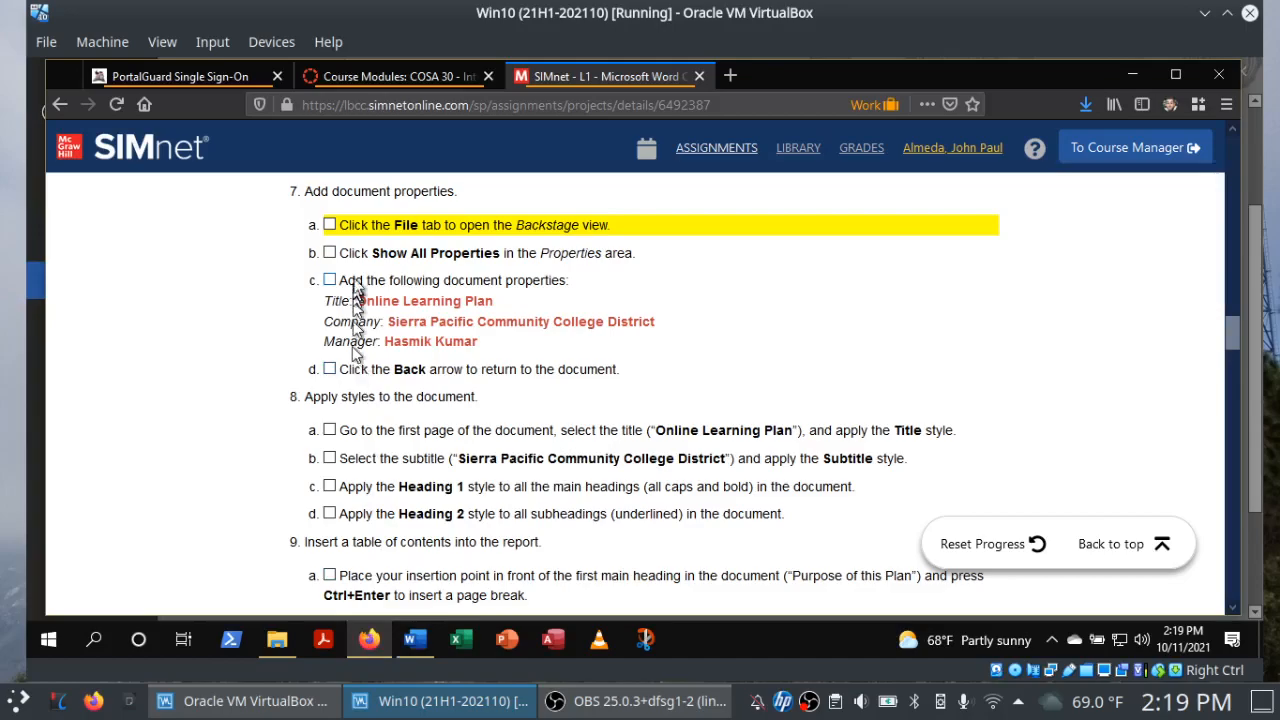
left_click(331, 225)
left_click(330, 253)
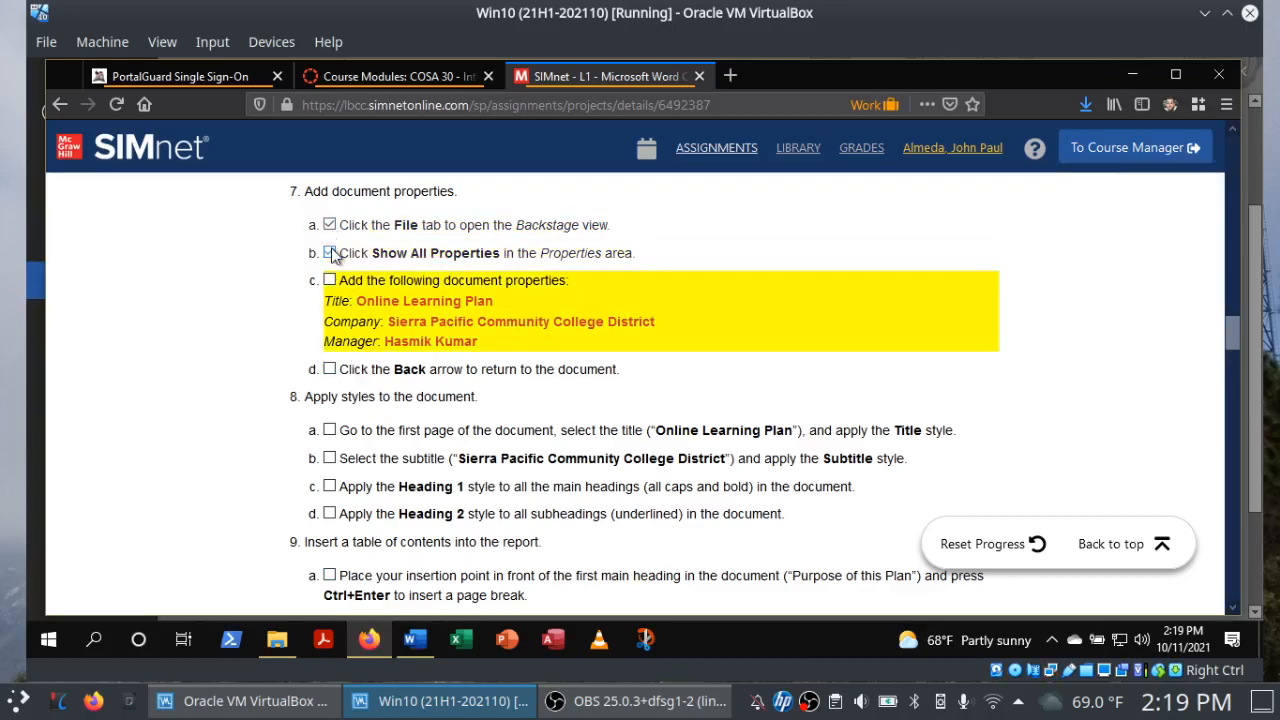
Switch to Word and set the Title property to Online Learning Plan and the Company property to Sierra Pacific Community College District.
left_click(410, 645)
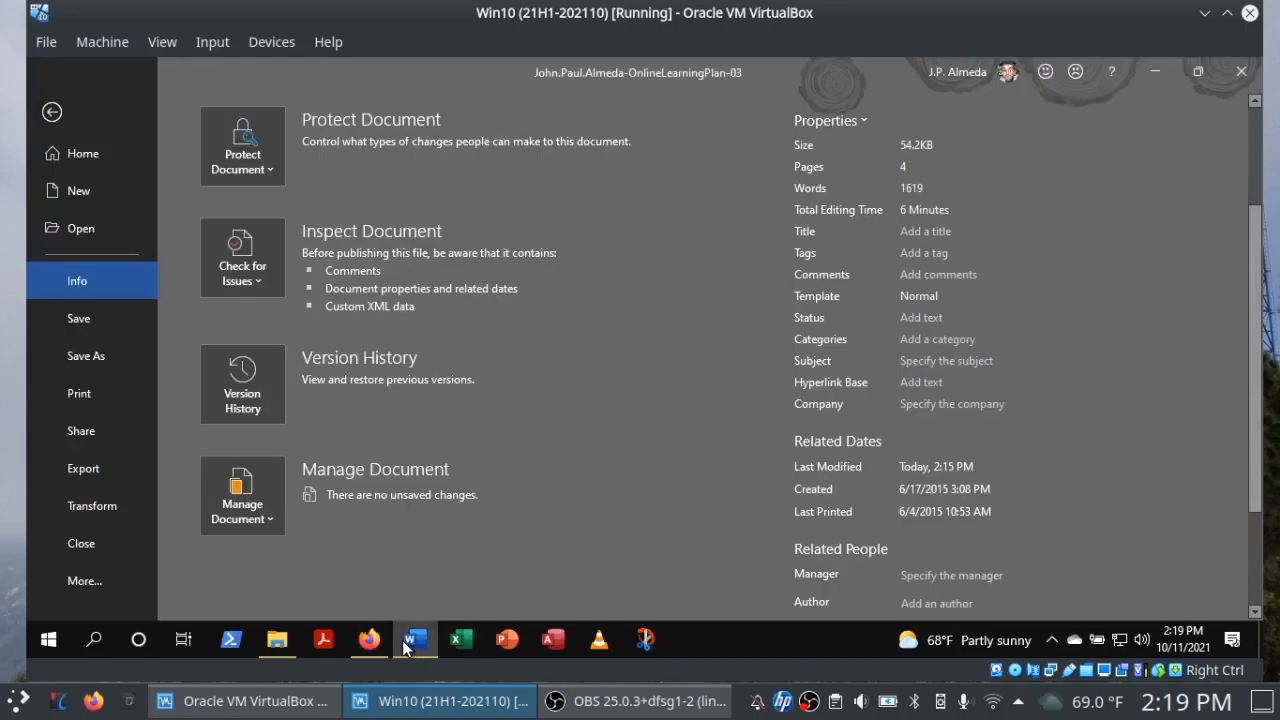
left_click(921, 228)
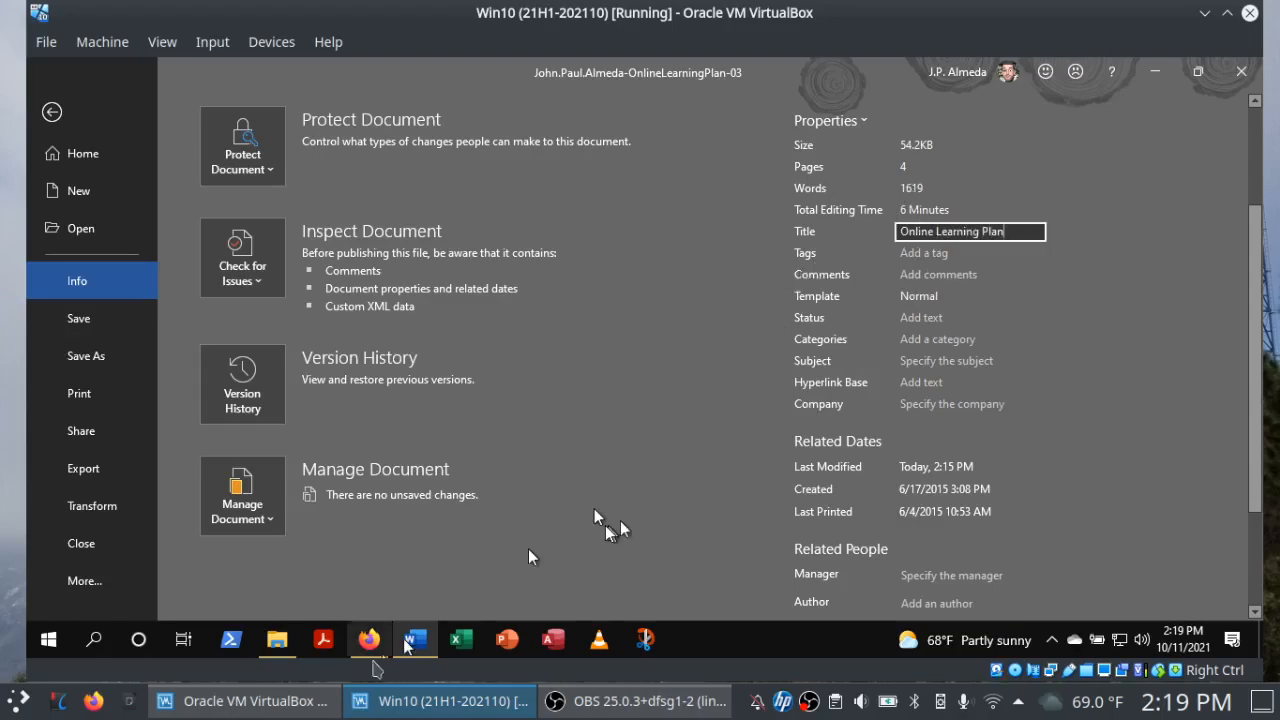
left_click(370, 642)
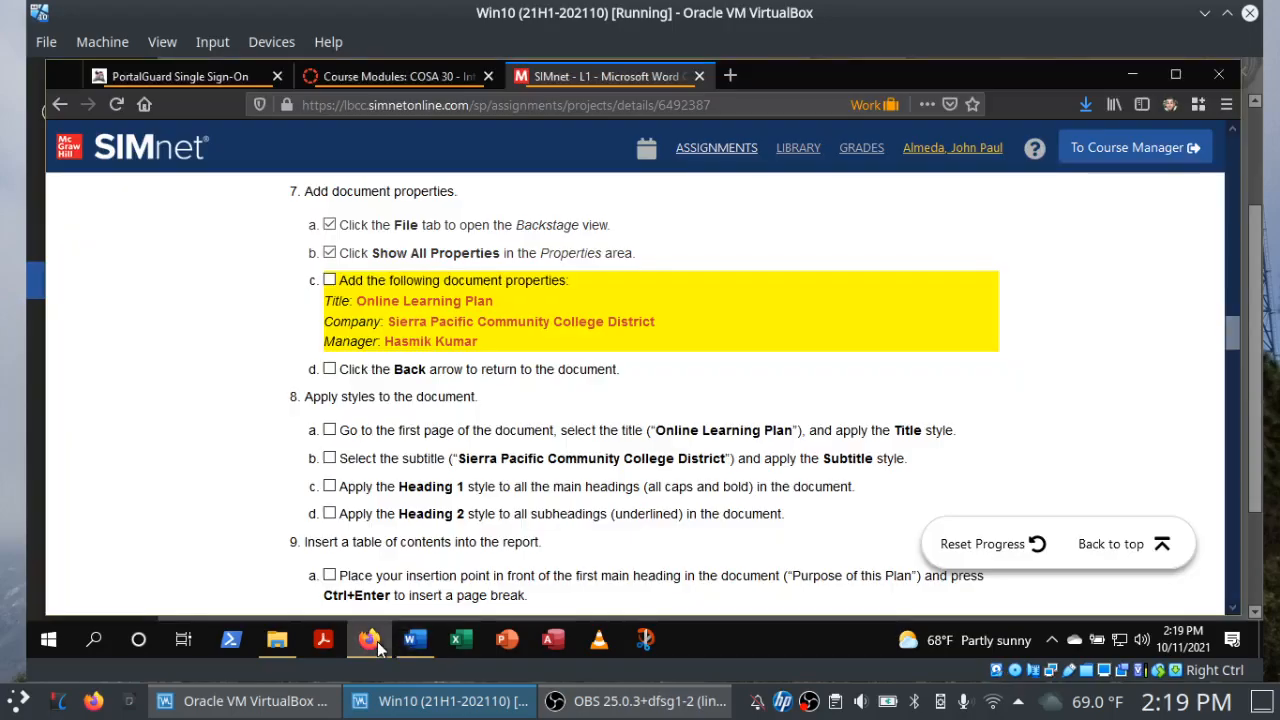
left_click(415, 640)
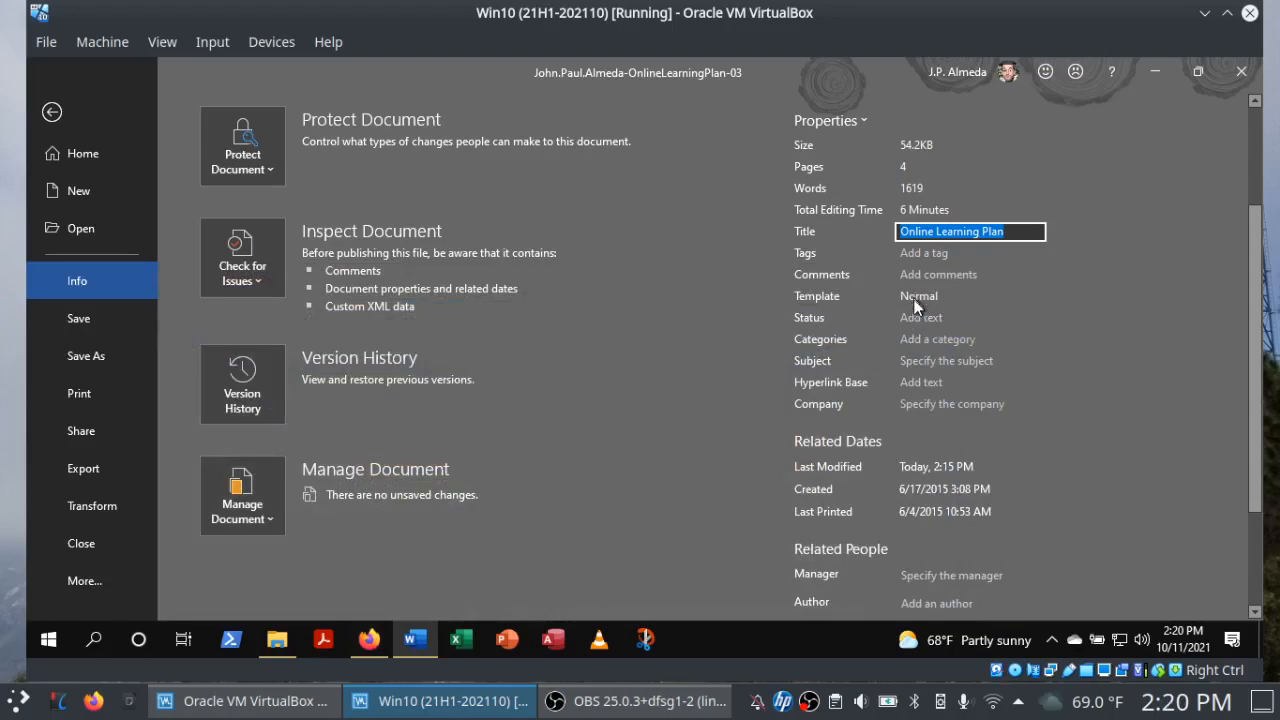
left_click(927, 405)
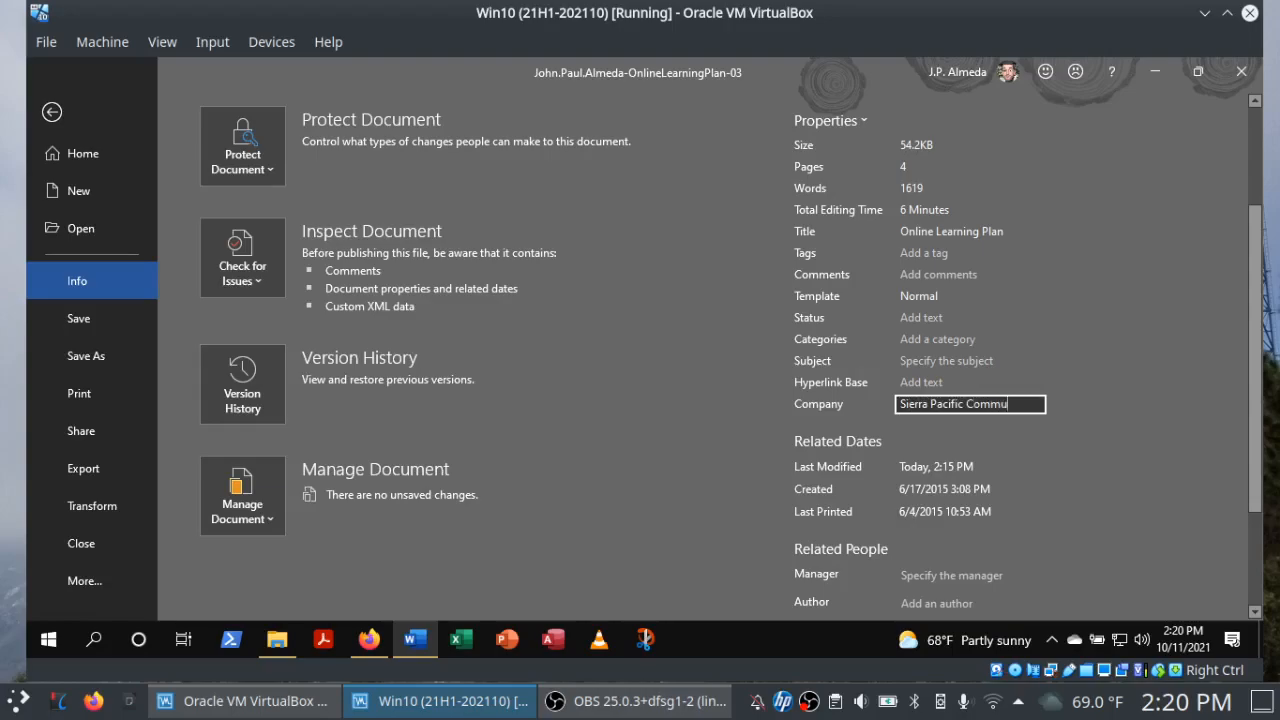
type("Sierra Pacific Community College Distric")
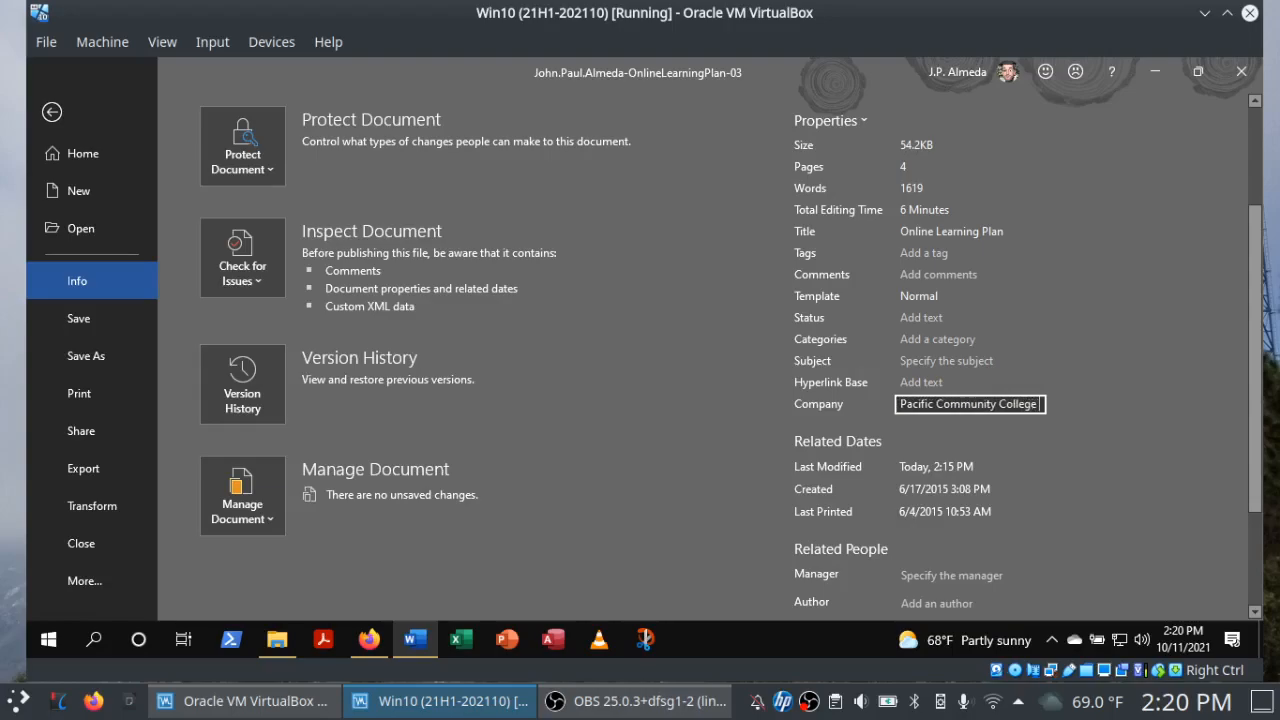
type("t")
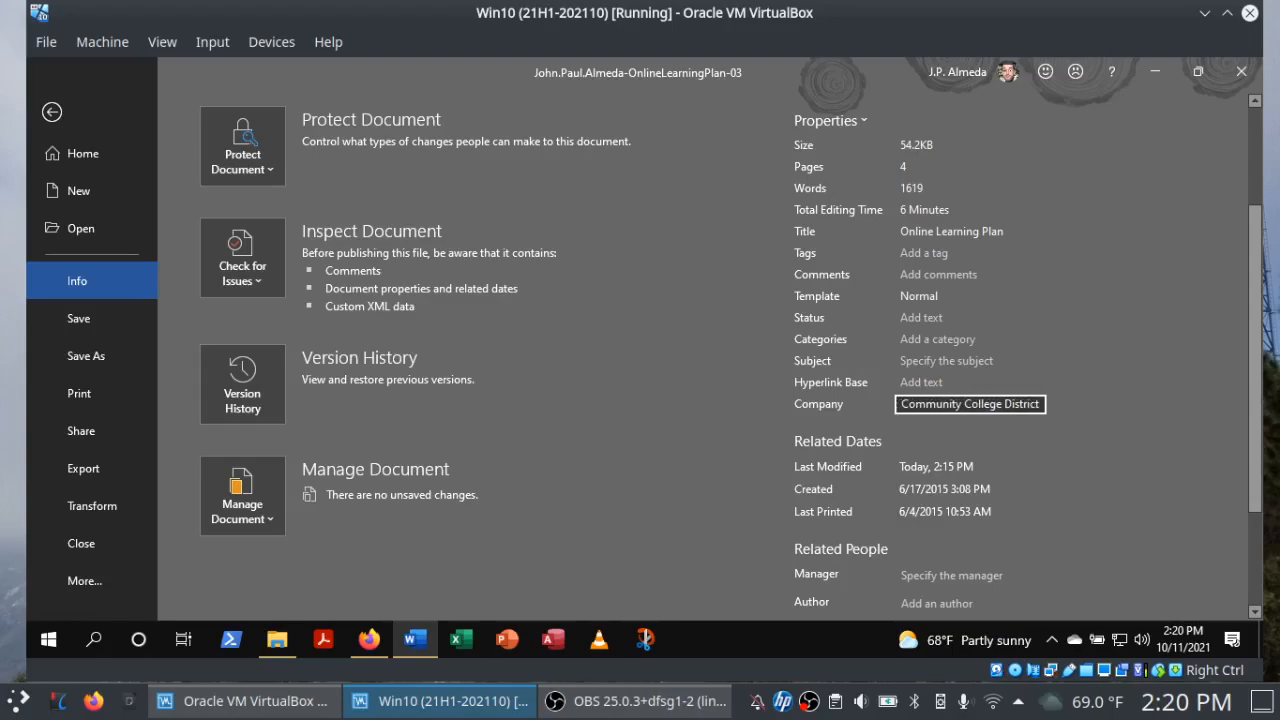
Look up the required manager in the Firefox instructions, return to Word and enter the manager's name in the Manager property.
left_click(369, 640)
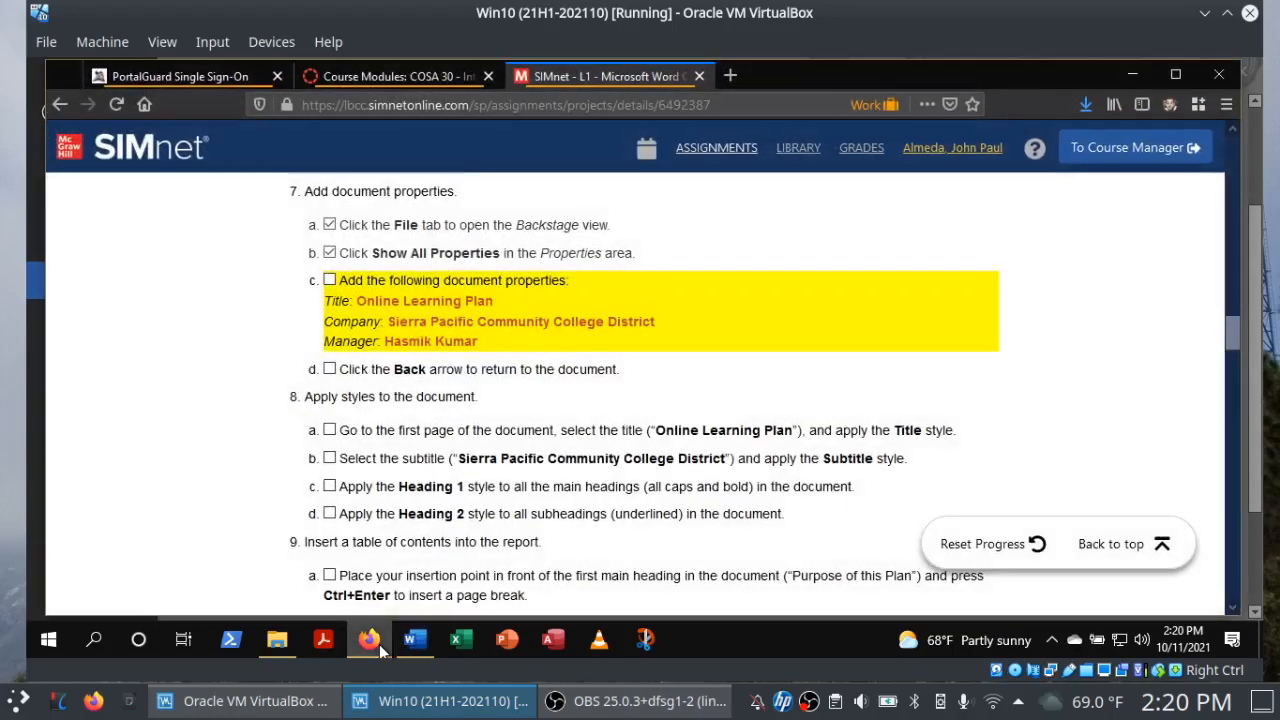
key("alt+Tab")
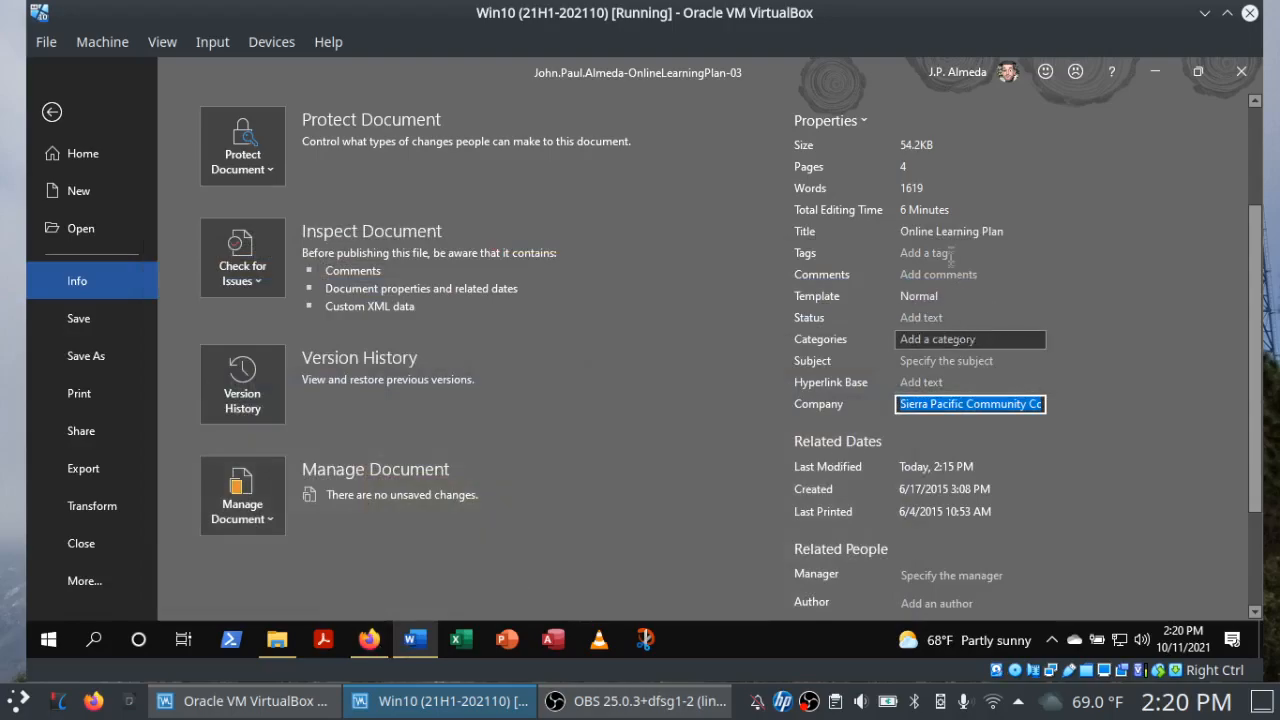
left_click(930, 577)
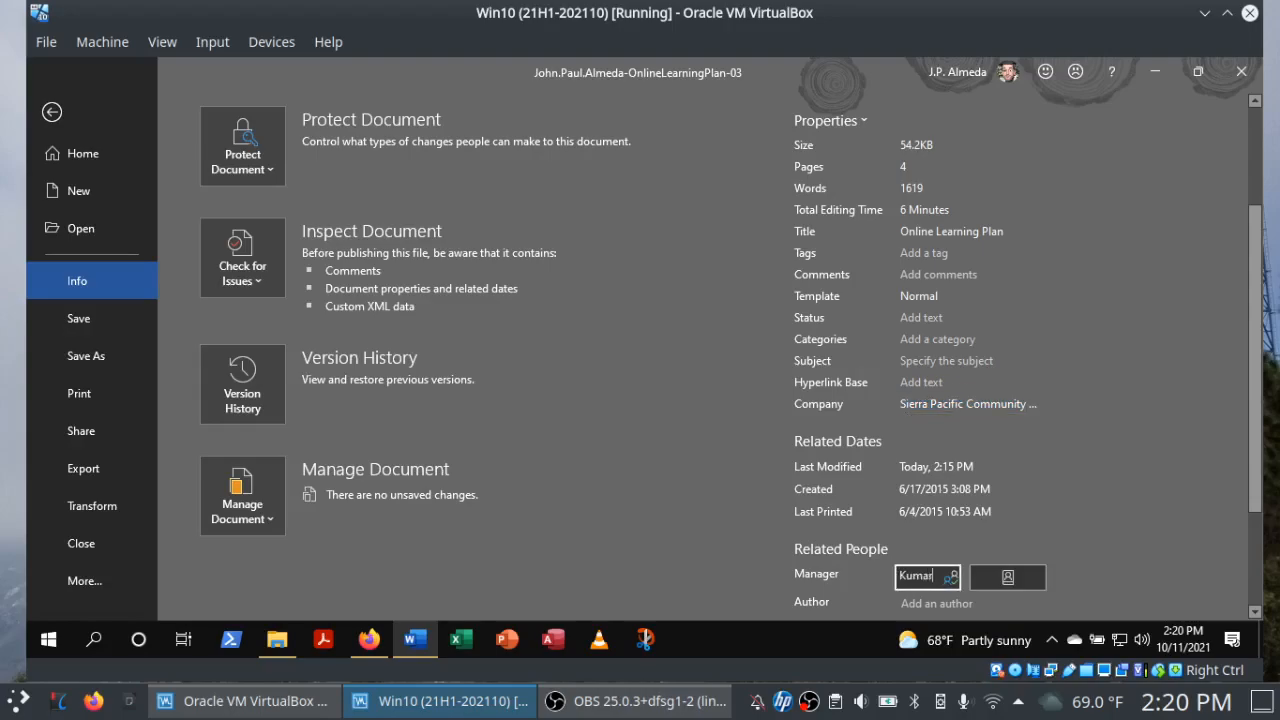
left_click(1059, 500)
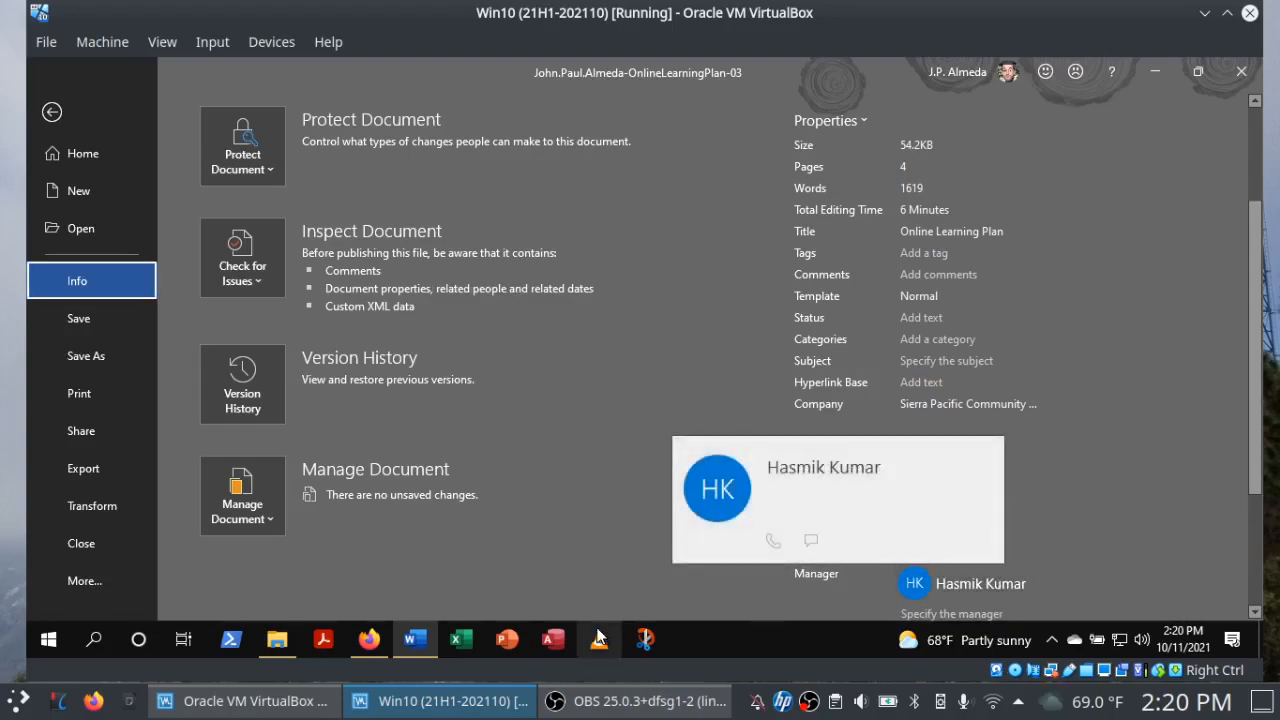
Check off instructions 7c and 7d in Firefox, switch to Word and return from the Info page to the document.
left_click(373, 641)
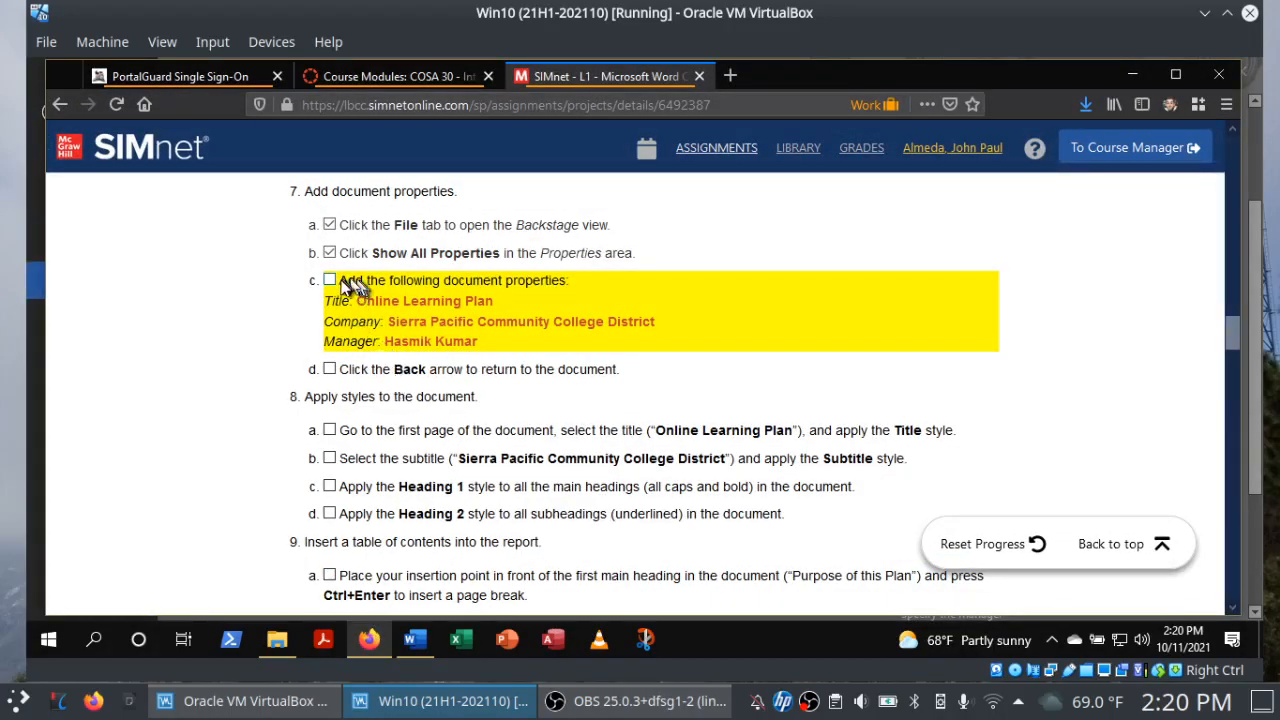
left_click(333, 281)
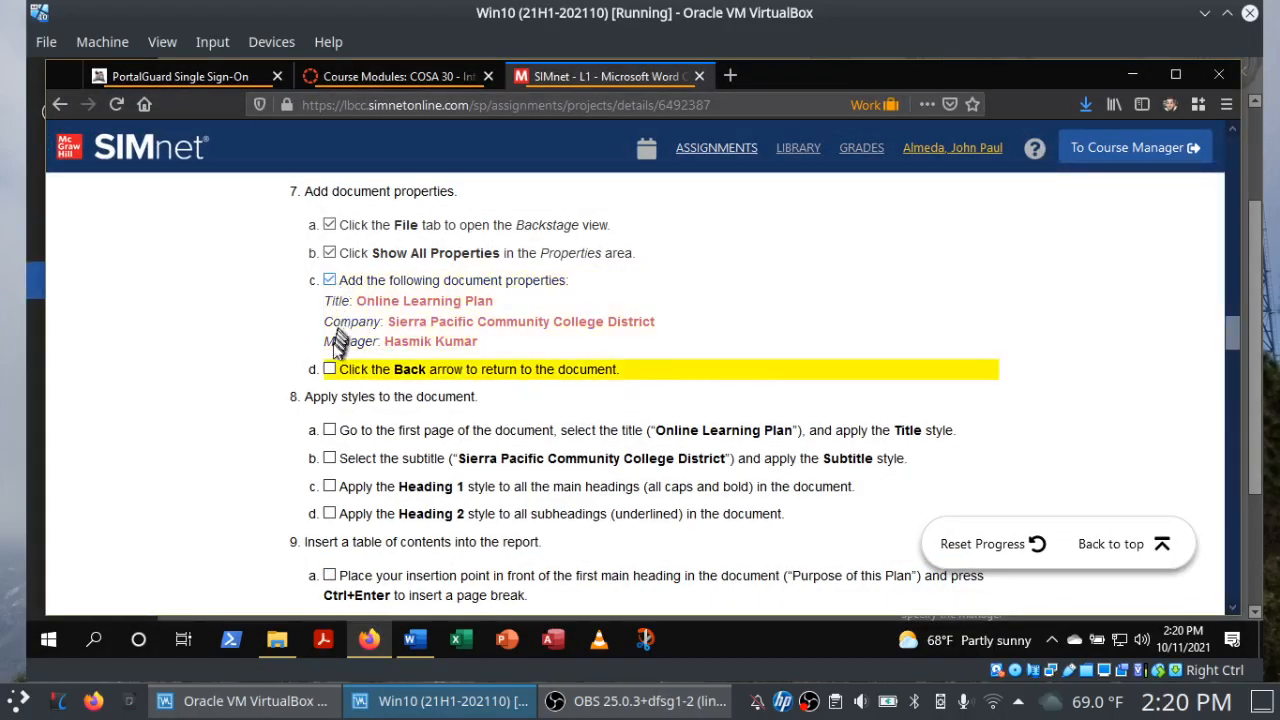
left_click(330, 370)
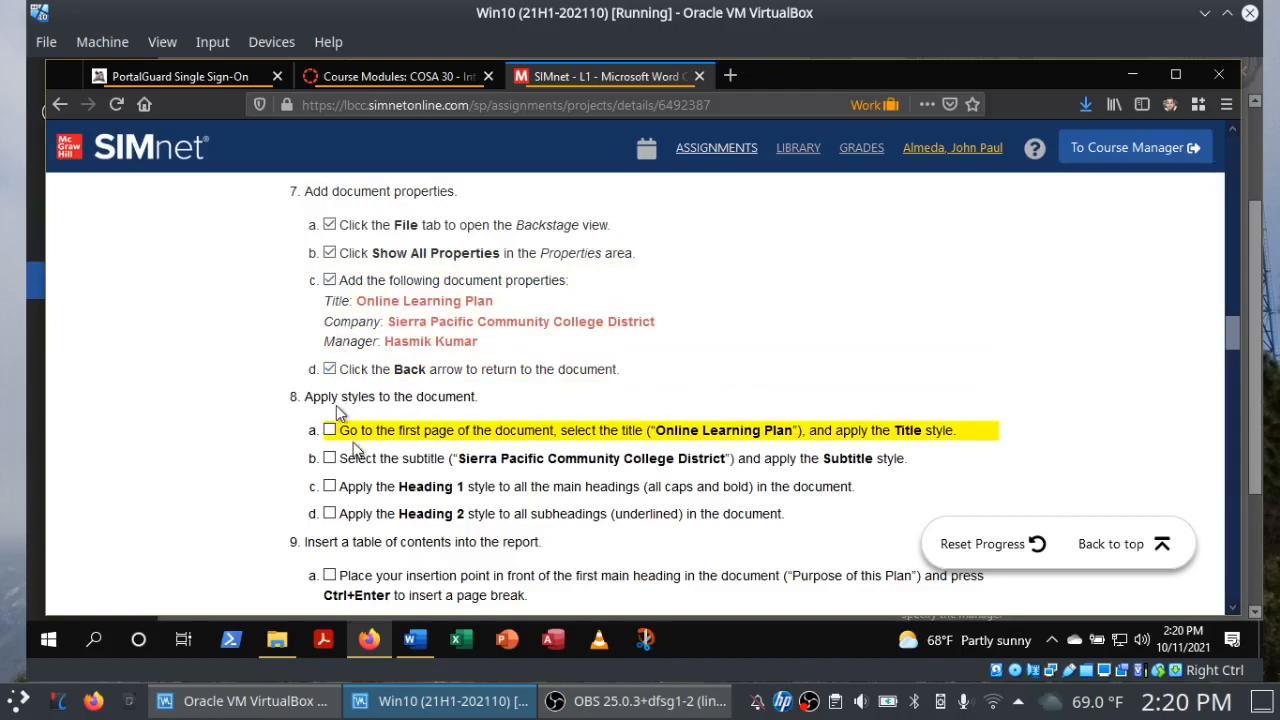
left_click(416, 640)
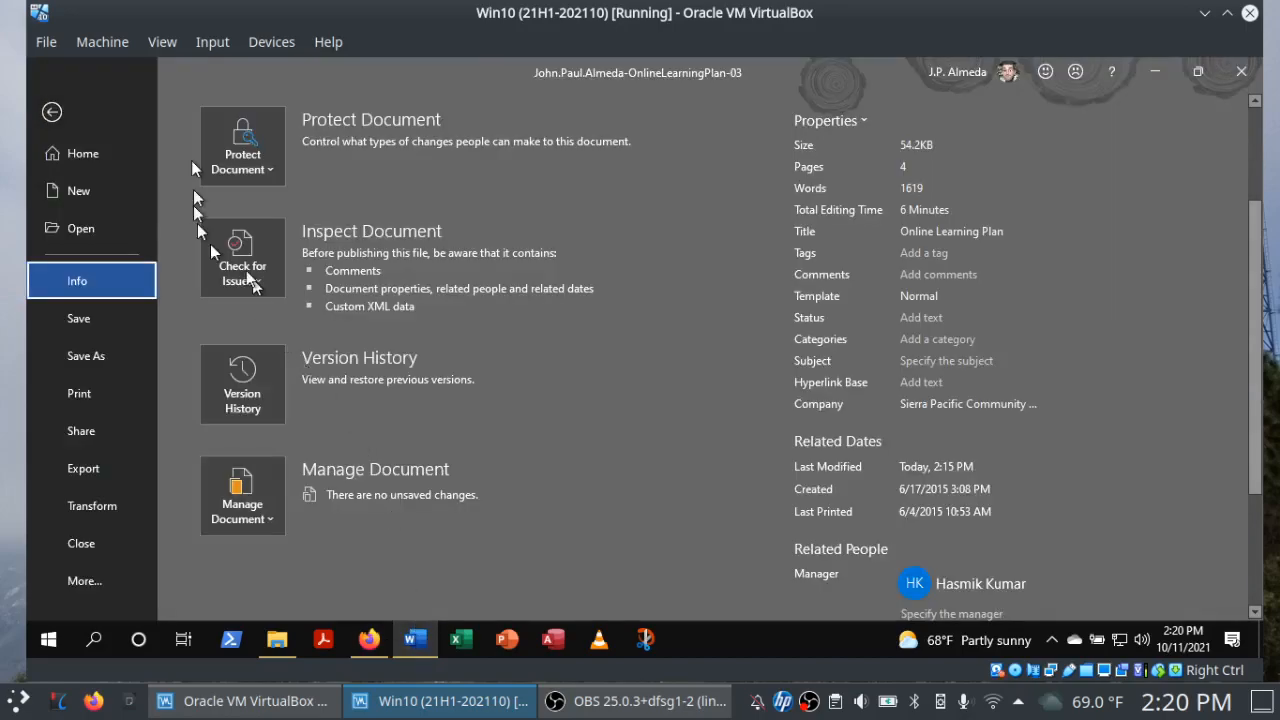
left_click(53, 113)
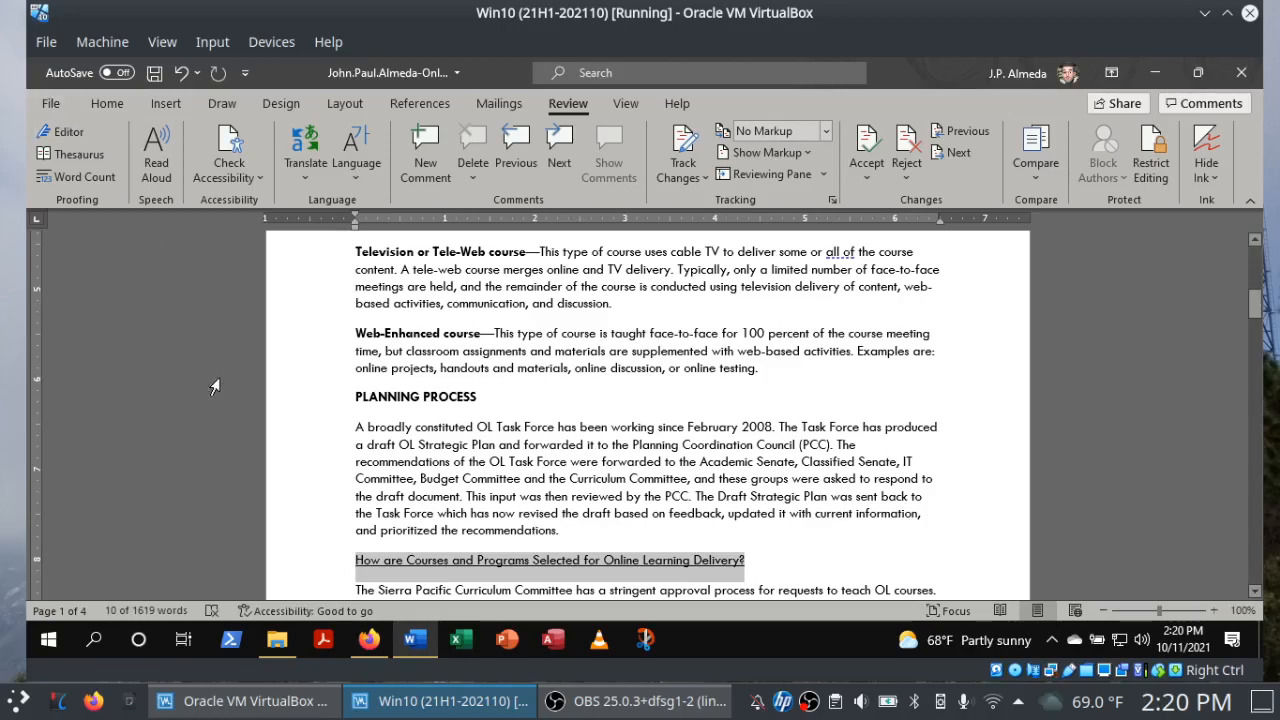
Bring up the style commands in Word, review instruction 8a in Firefox and go to the beginning of the Word document.
left_click(378, 641)
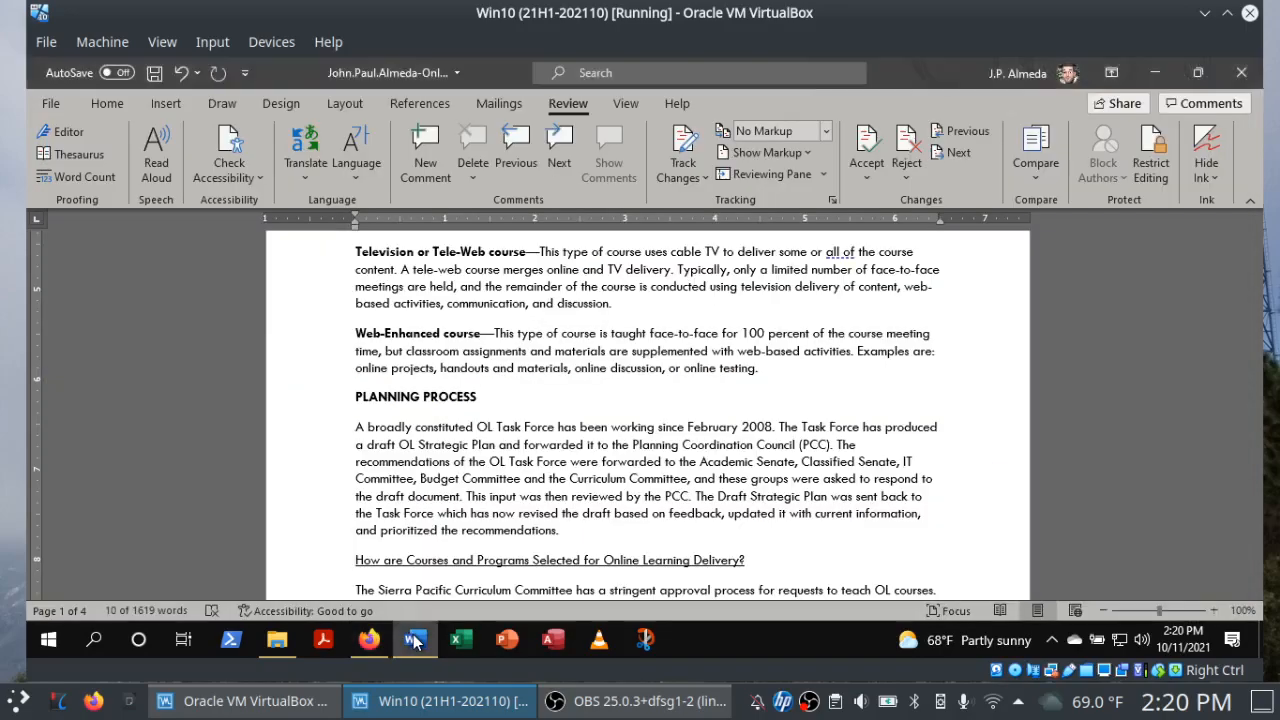
left_click(415, 641)
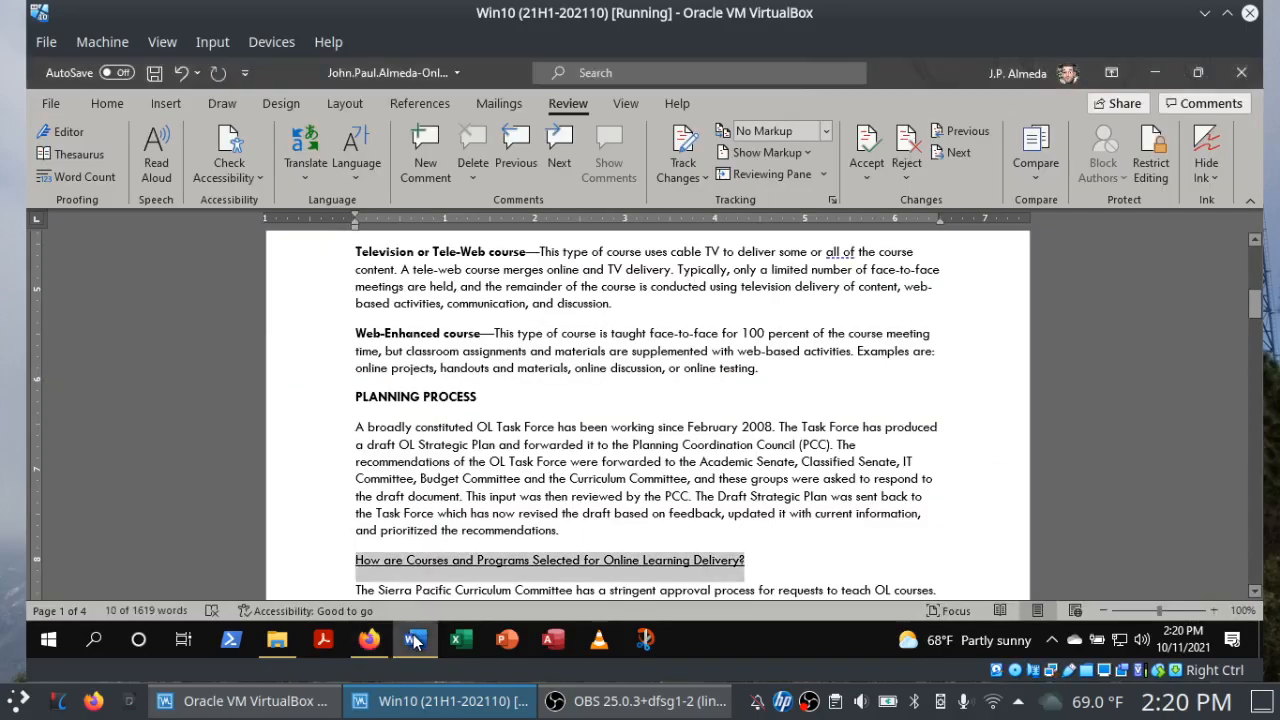
left_click(105, 104)
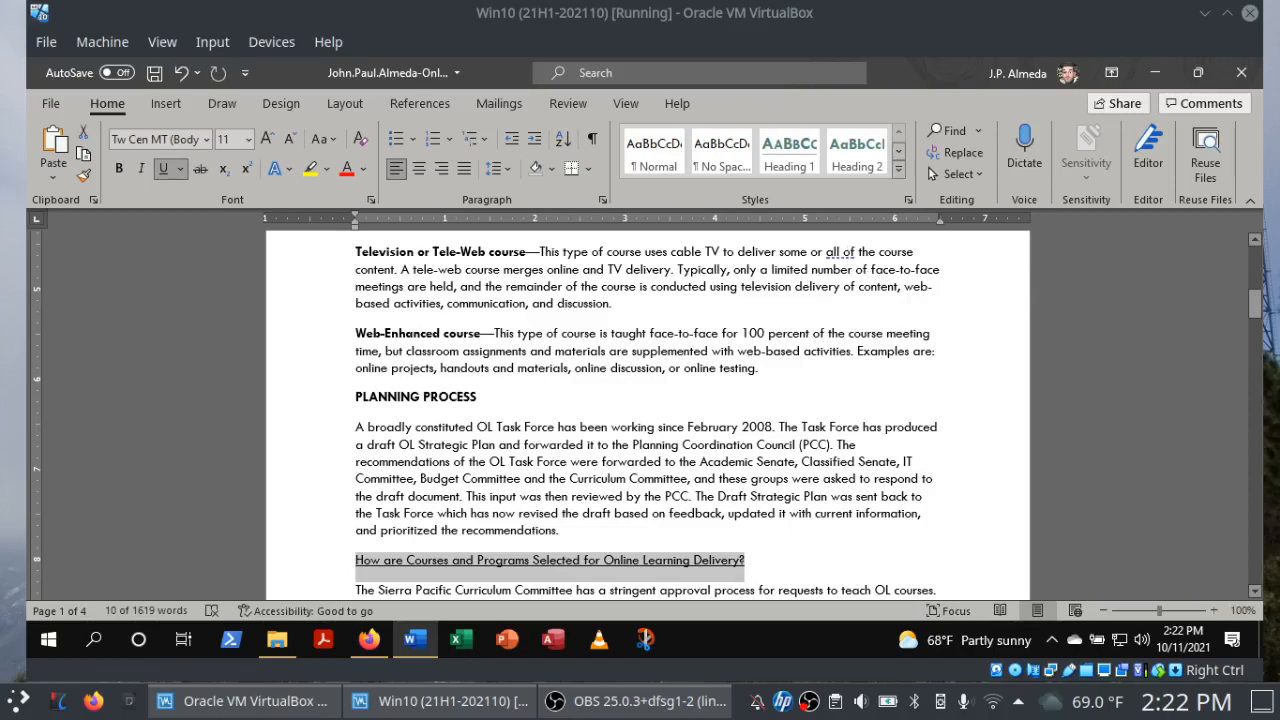
left_click(372, 644)
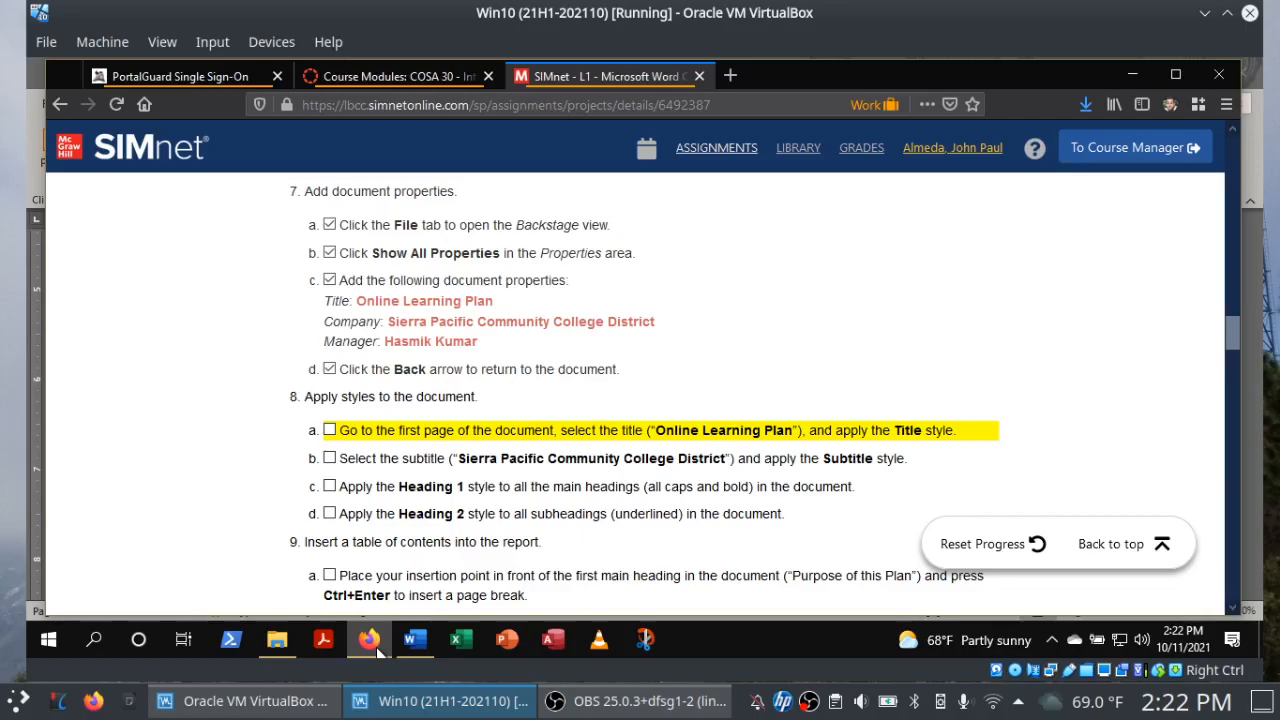
left_click(415, 640)
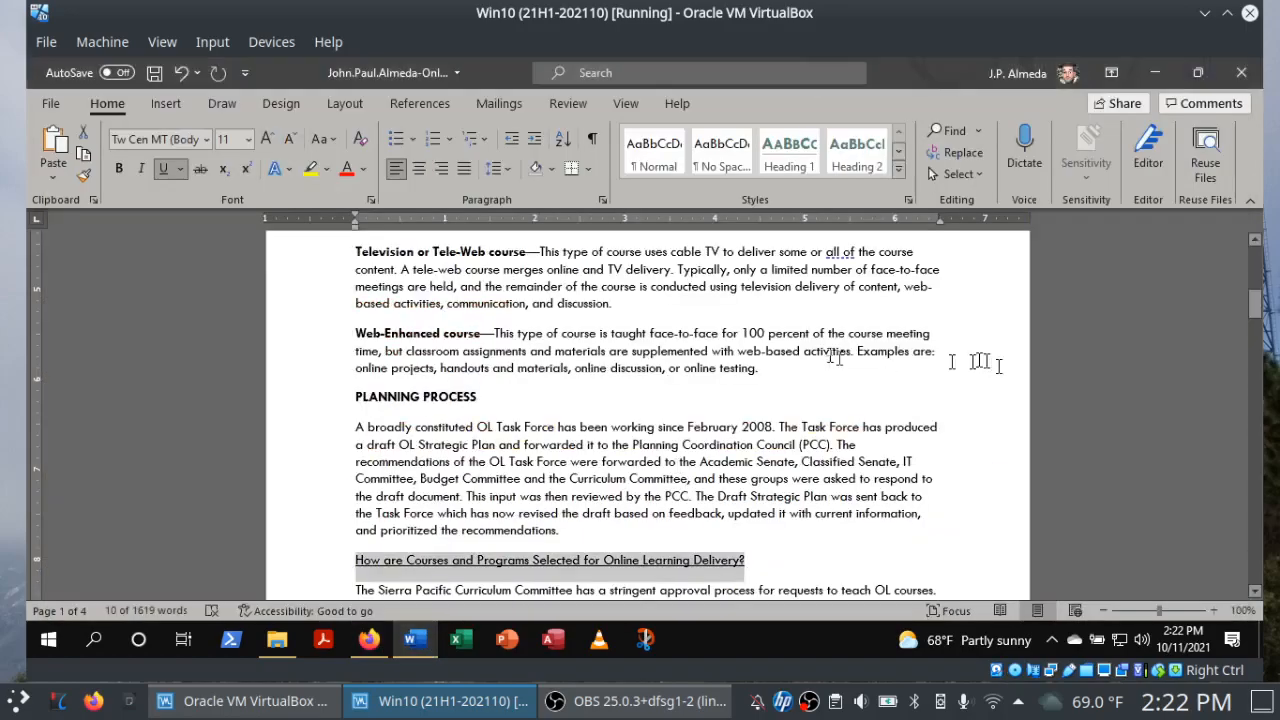
left_click(1123, 350)
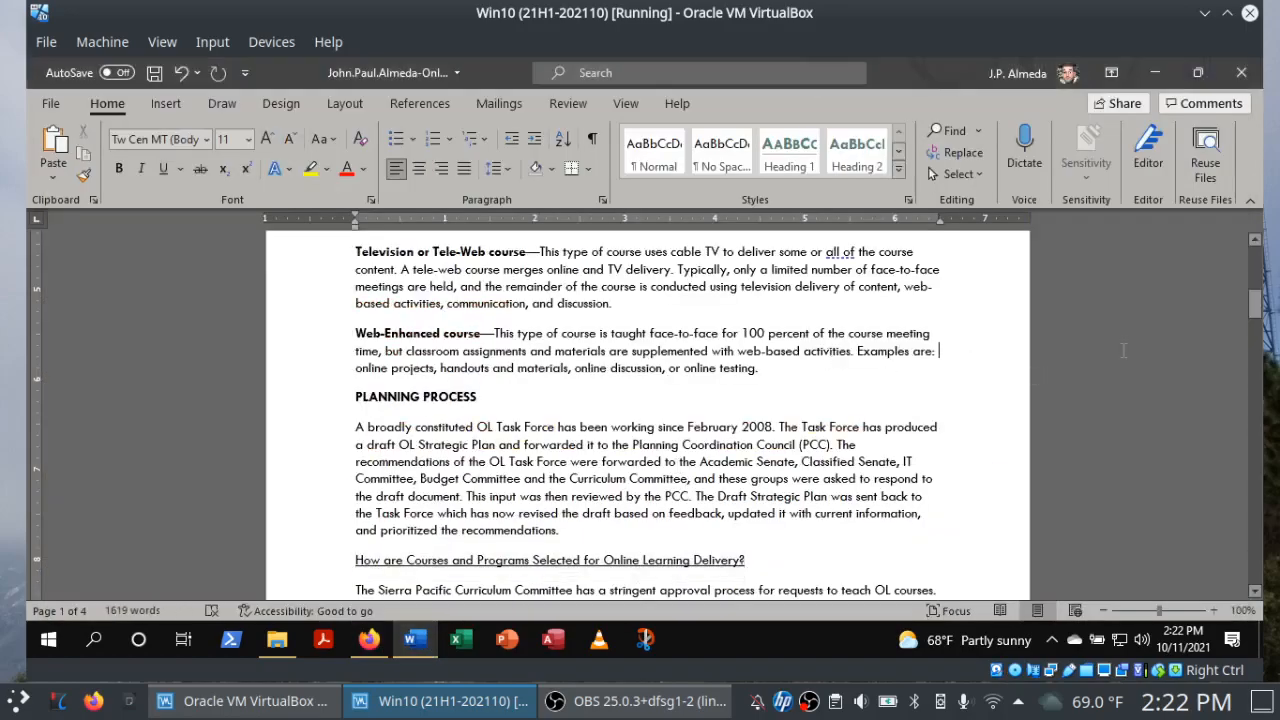
key("ctrl+Home")
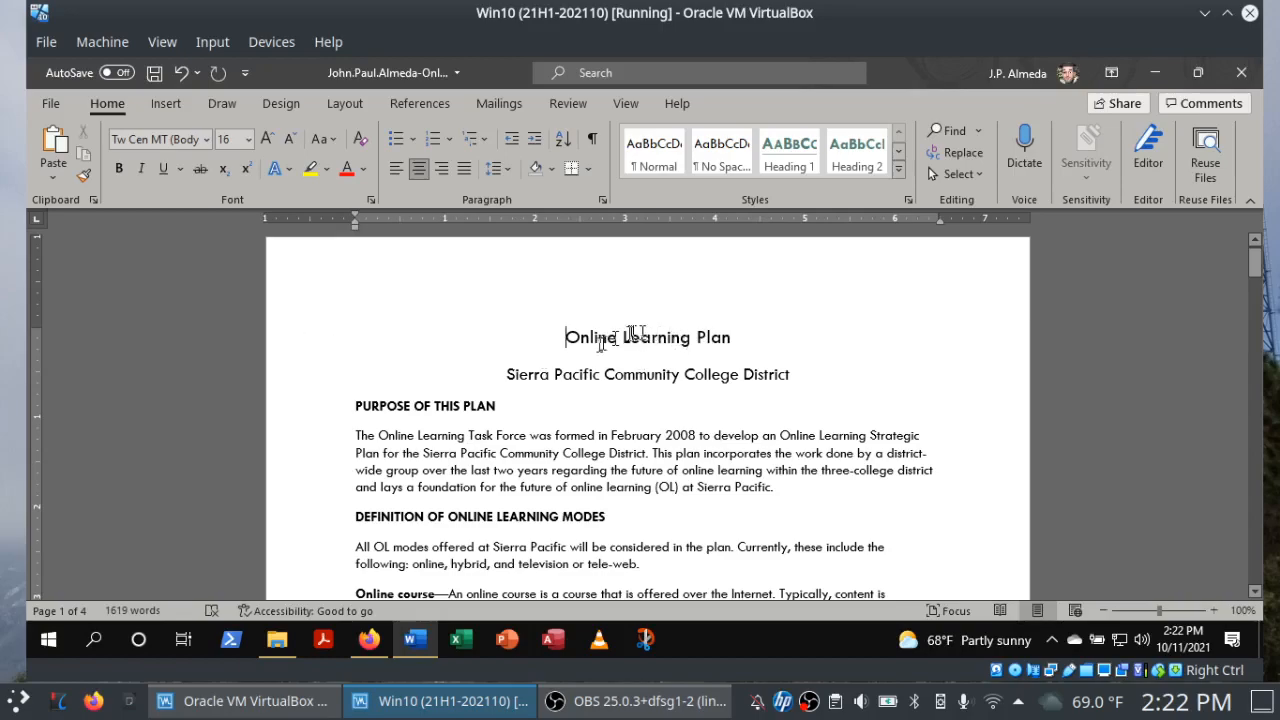
Try out selecting the title line, its first word, the paragraph under Purpose of This Plan and the whole document.
left_click(288, 350)
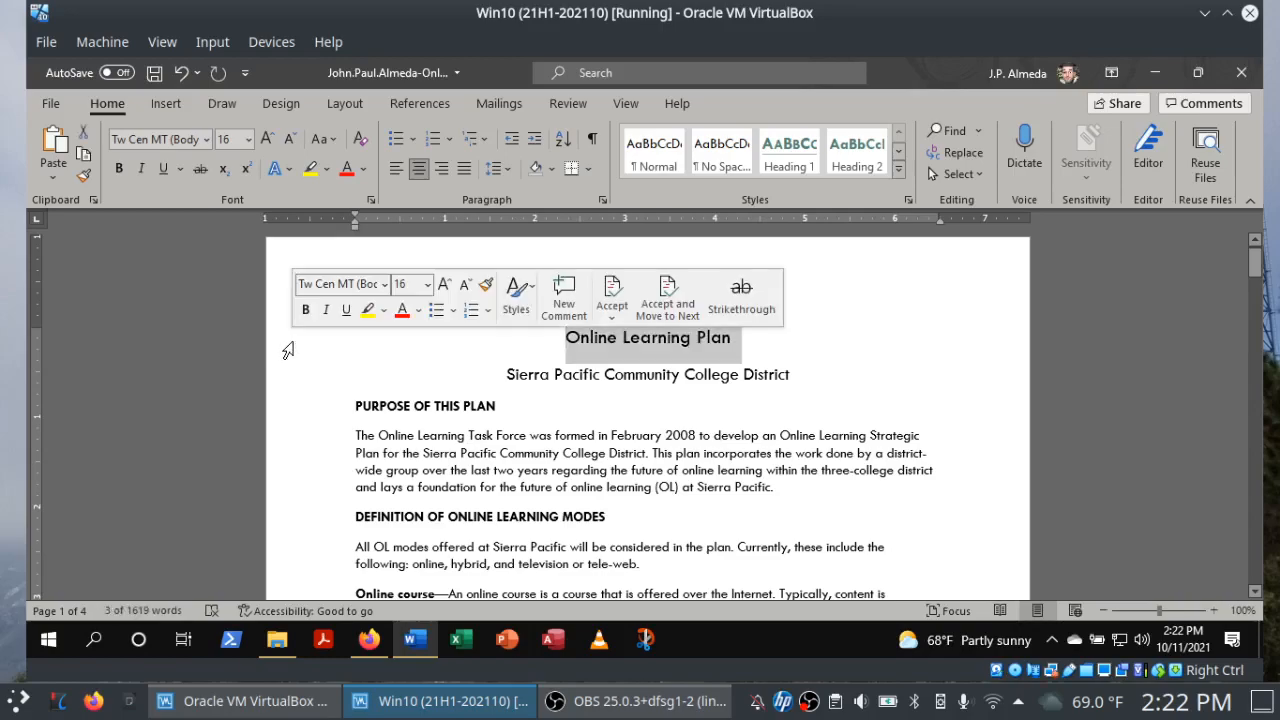
left_click(902, 328)
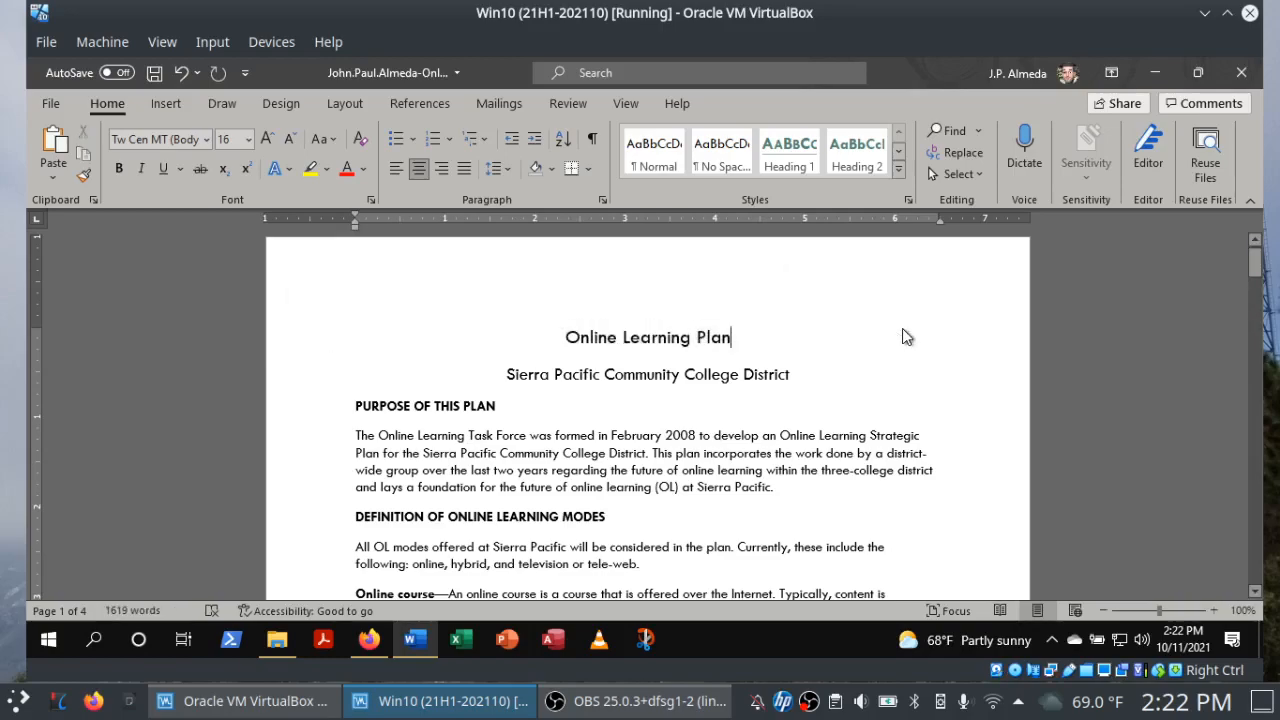
double_click(596, 340)
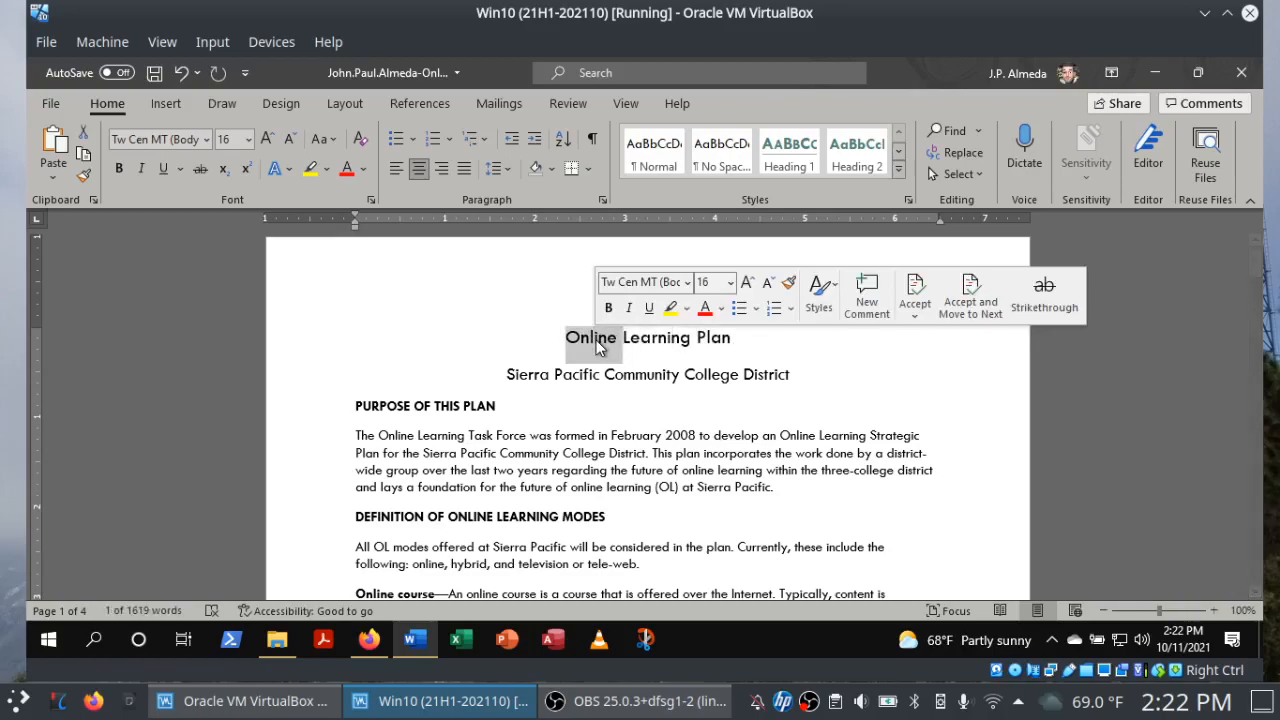
triple_click(596, 340)
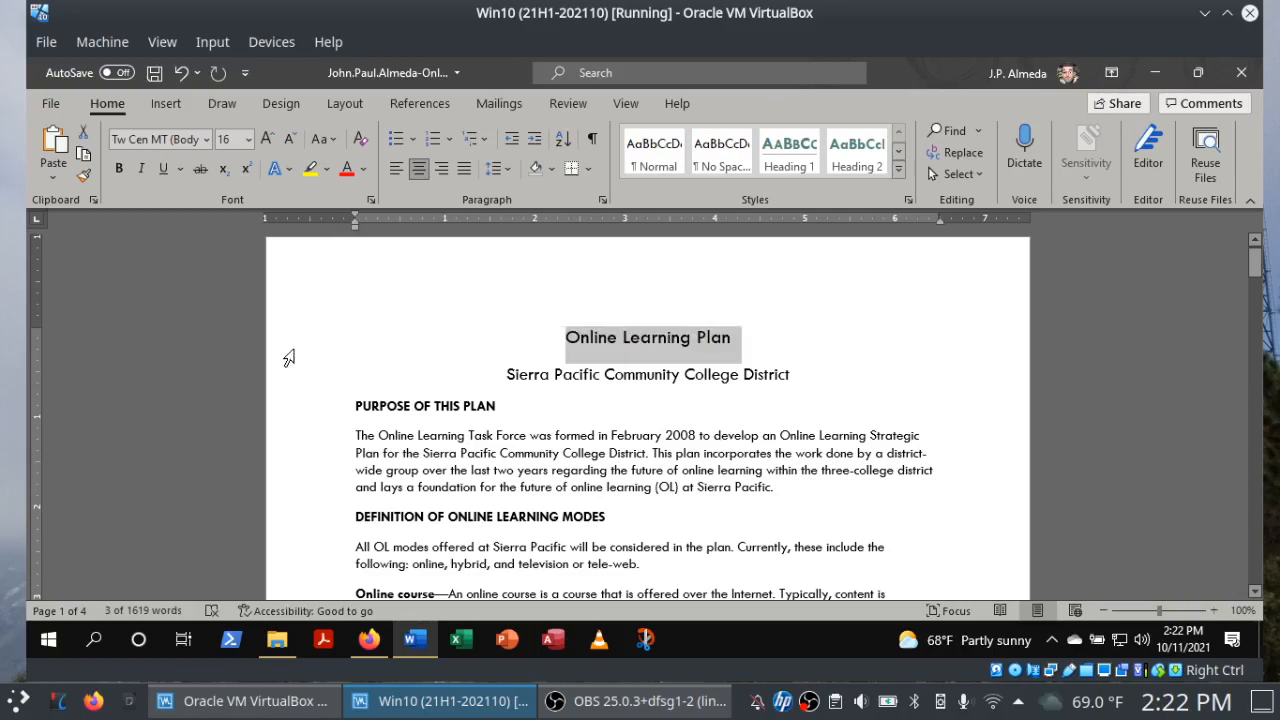
mouse_move(288, 358)
left_mouse_down()
mouse_move(289, 380)
mouse_move(292, 355)
left_mouse_up()
double_click(297, 457)
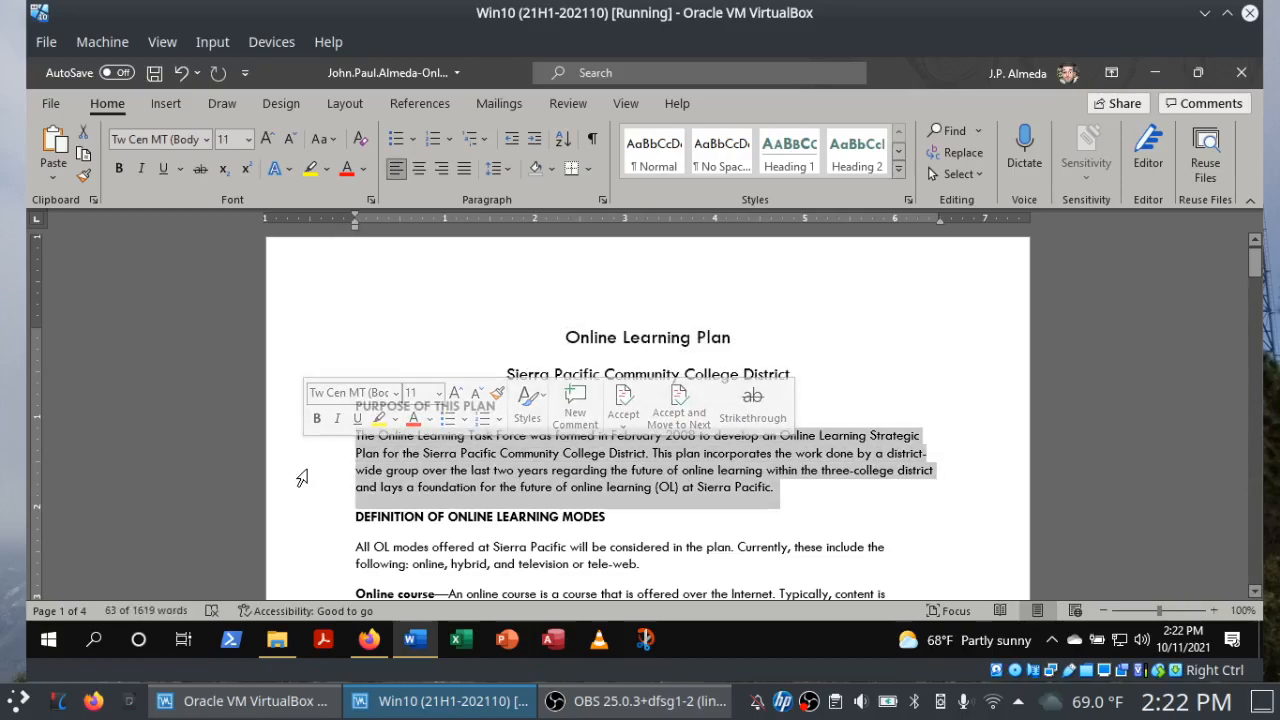
triple_click(302, 478)
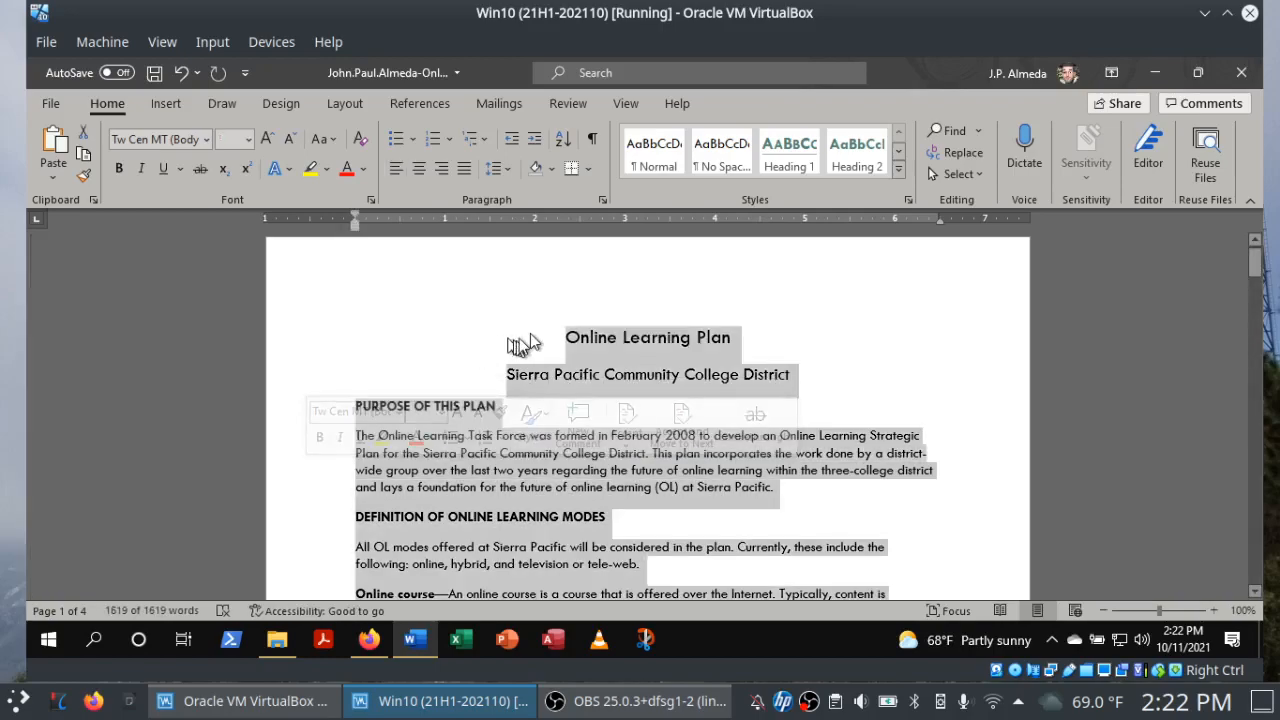
left_click(557, 337)
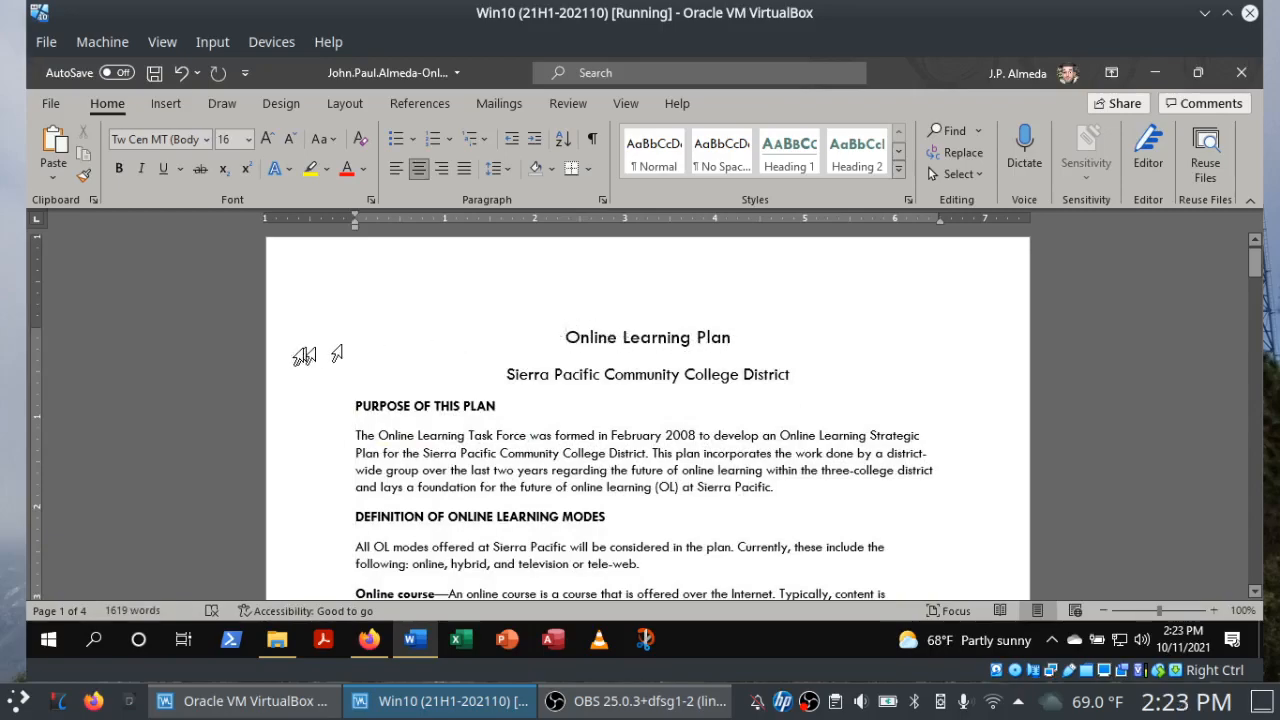
Select the title line Online Learning Plan, recheck instruction 8a in Firefox and apply the Title style in Word.
left_click(285, 352)
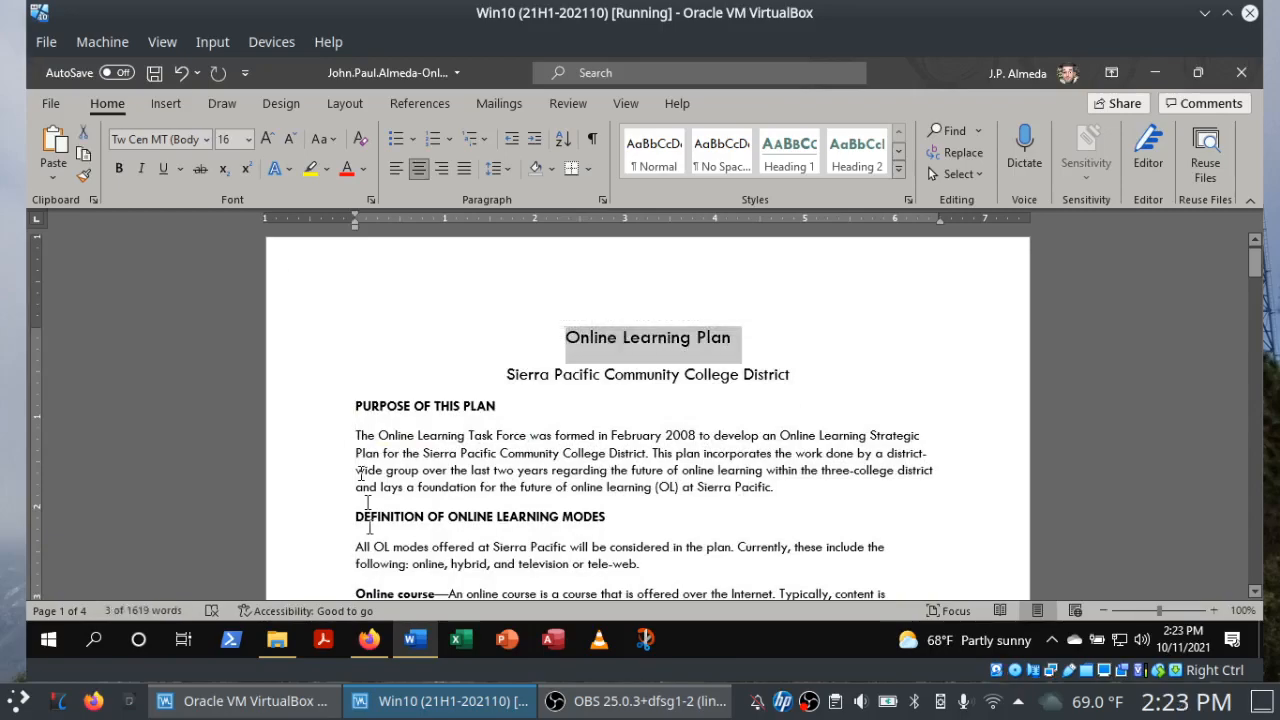
left_click(369, 639)
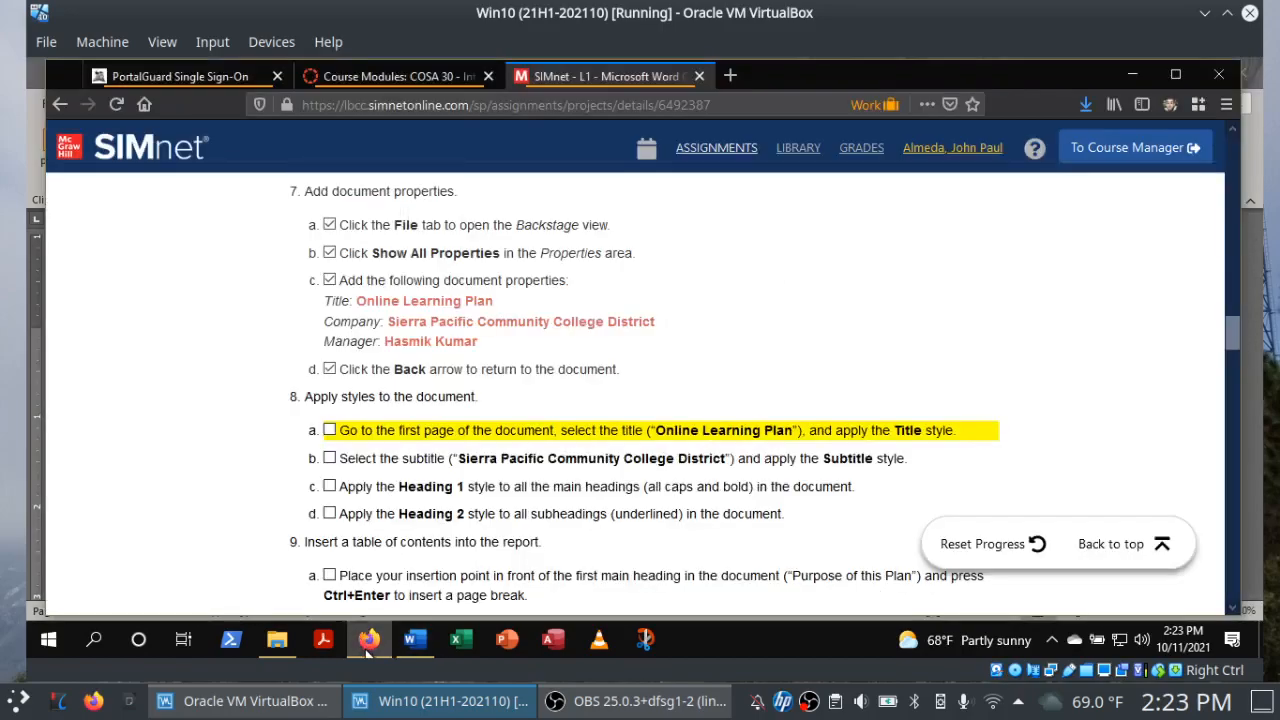
left_click(415, 639)
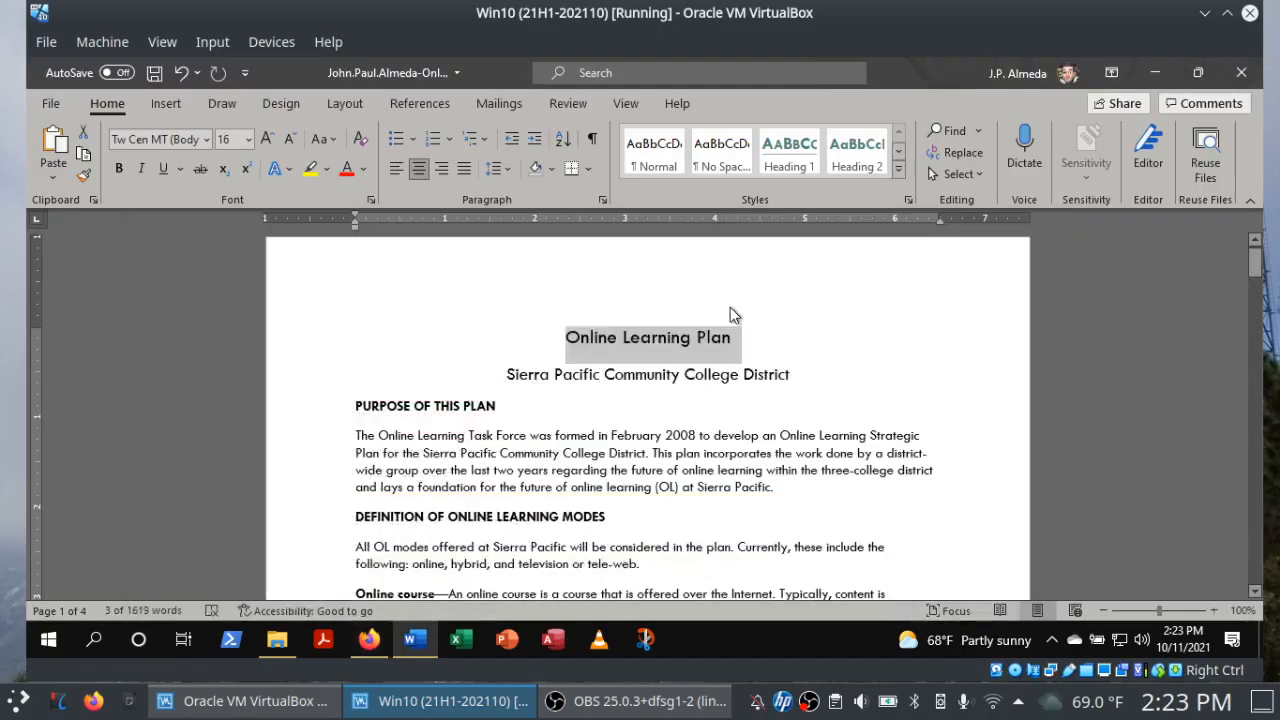
left_click(903, 171)
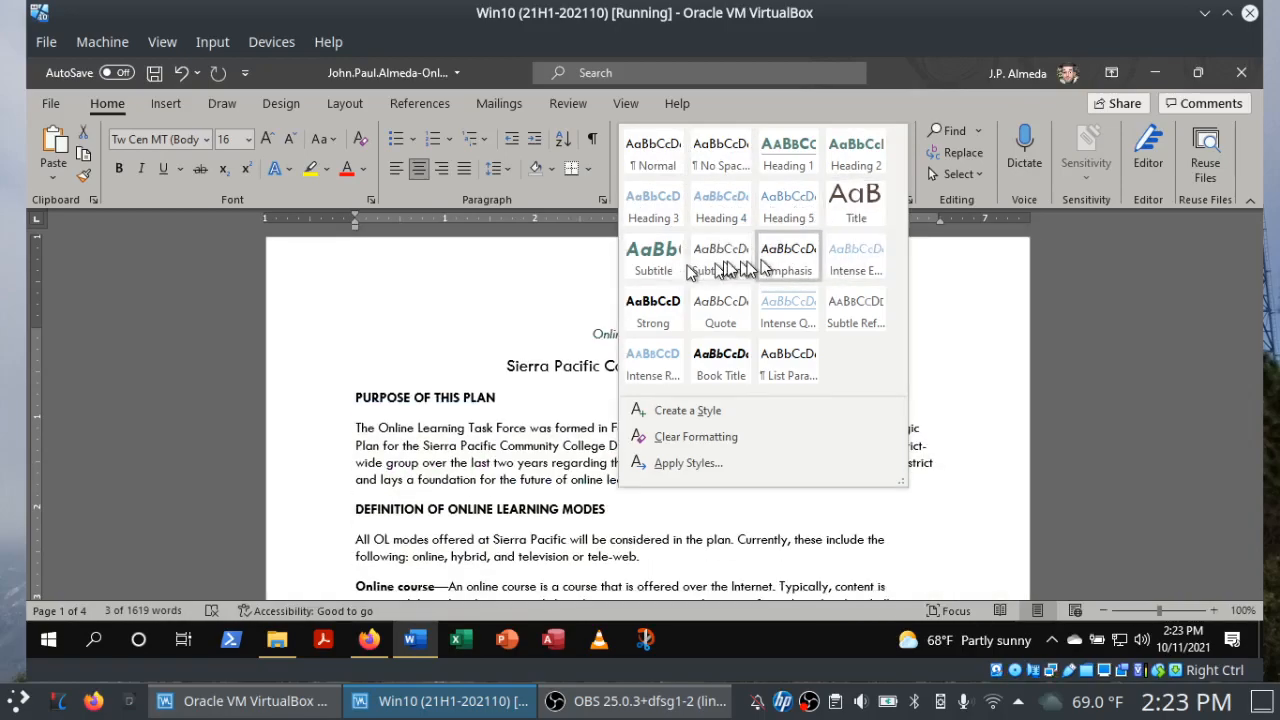
left_click(862, 212)
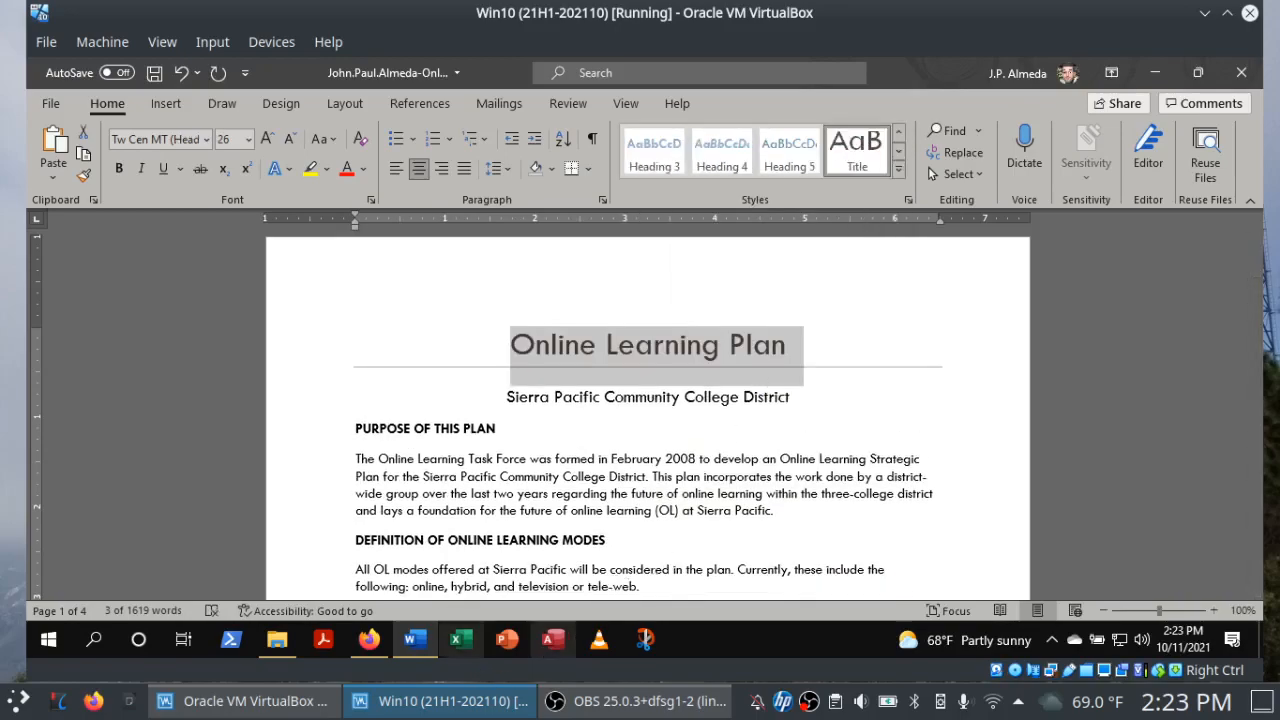
Check off instruction 8a in the Firefox assignment page and return to the Word document.
left_click(370, 641)
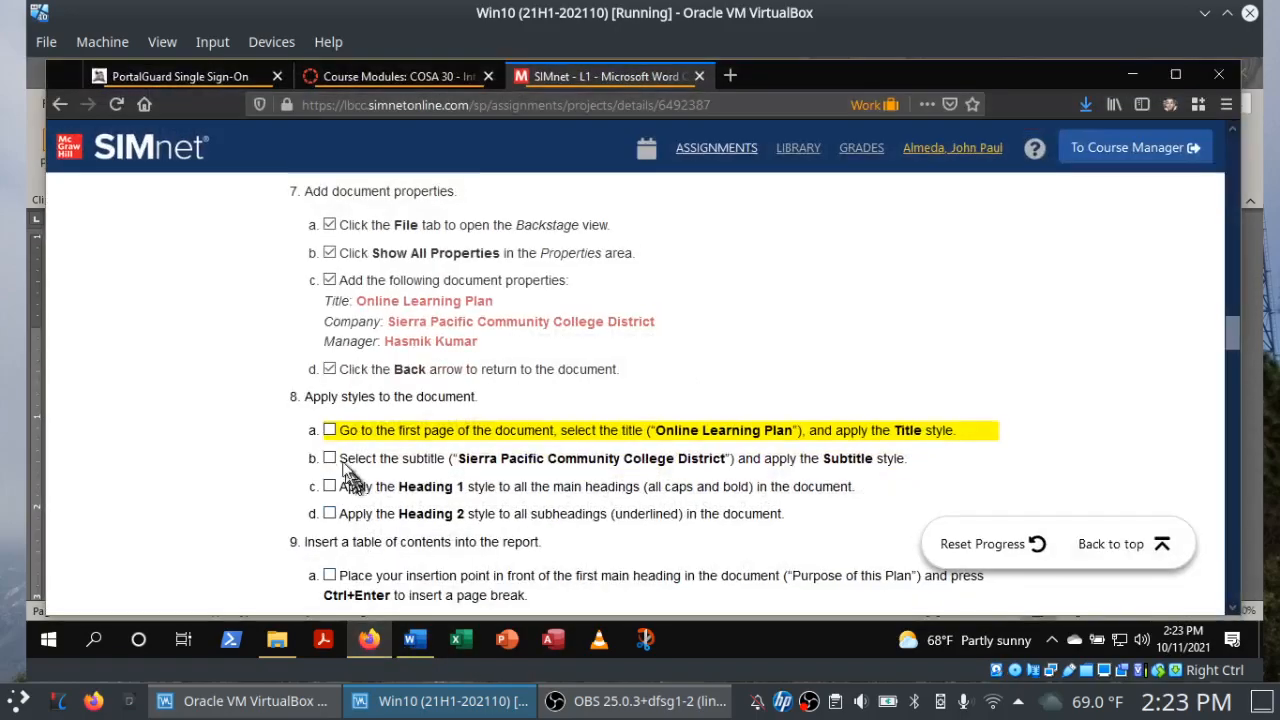
left_click(329, 431)
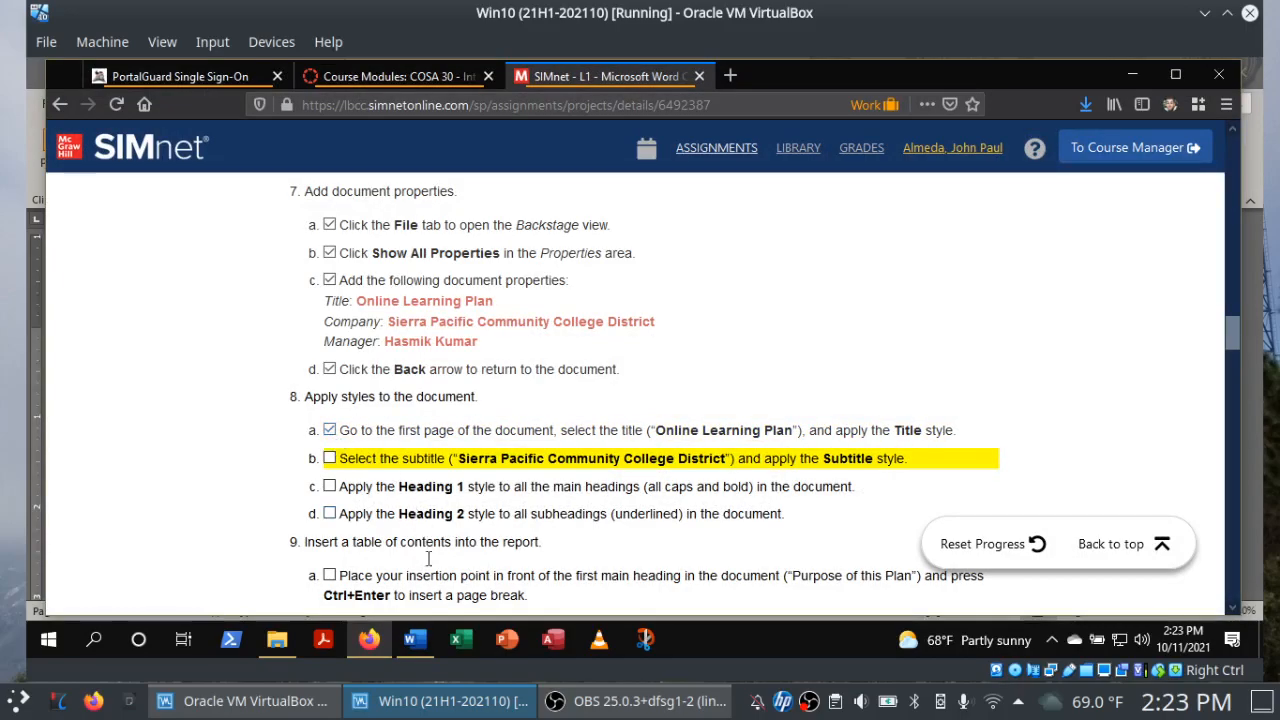
left_click(415, 640)
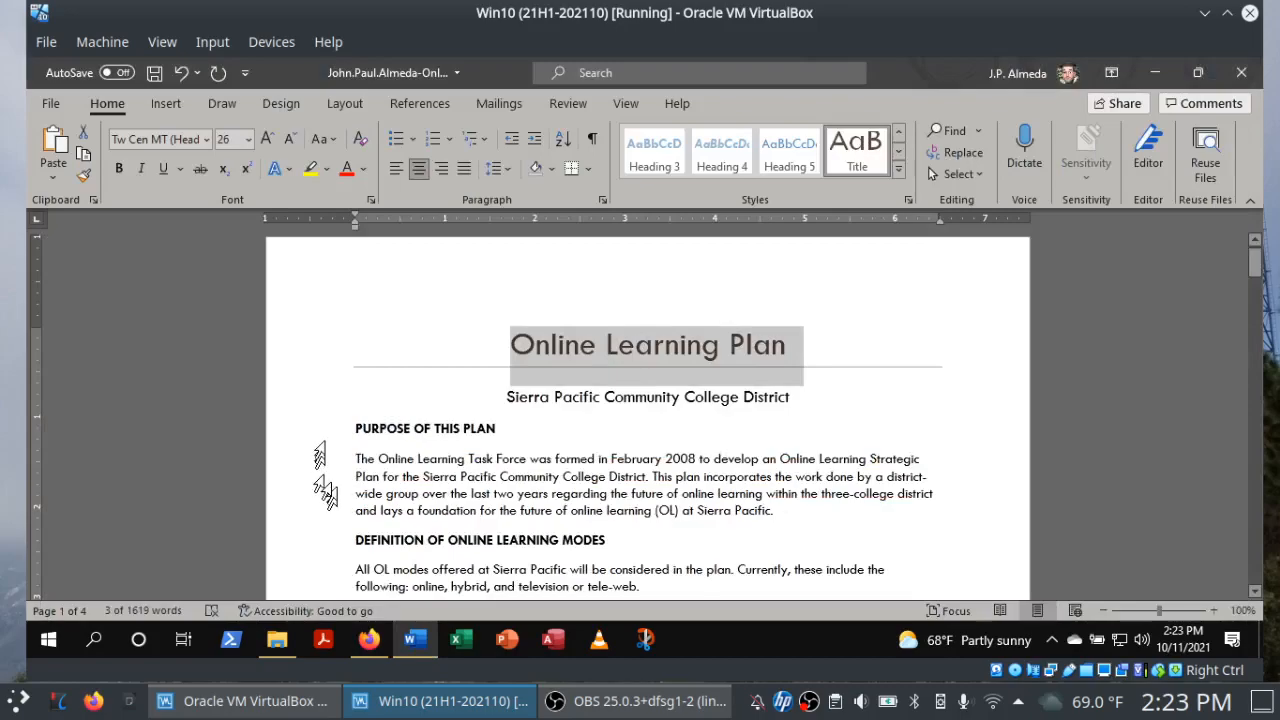
Apply the Subtitle style to the line Sierra Pacific Community College District.
left_click(292, 411)
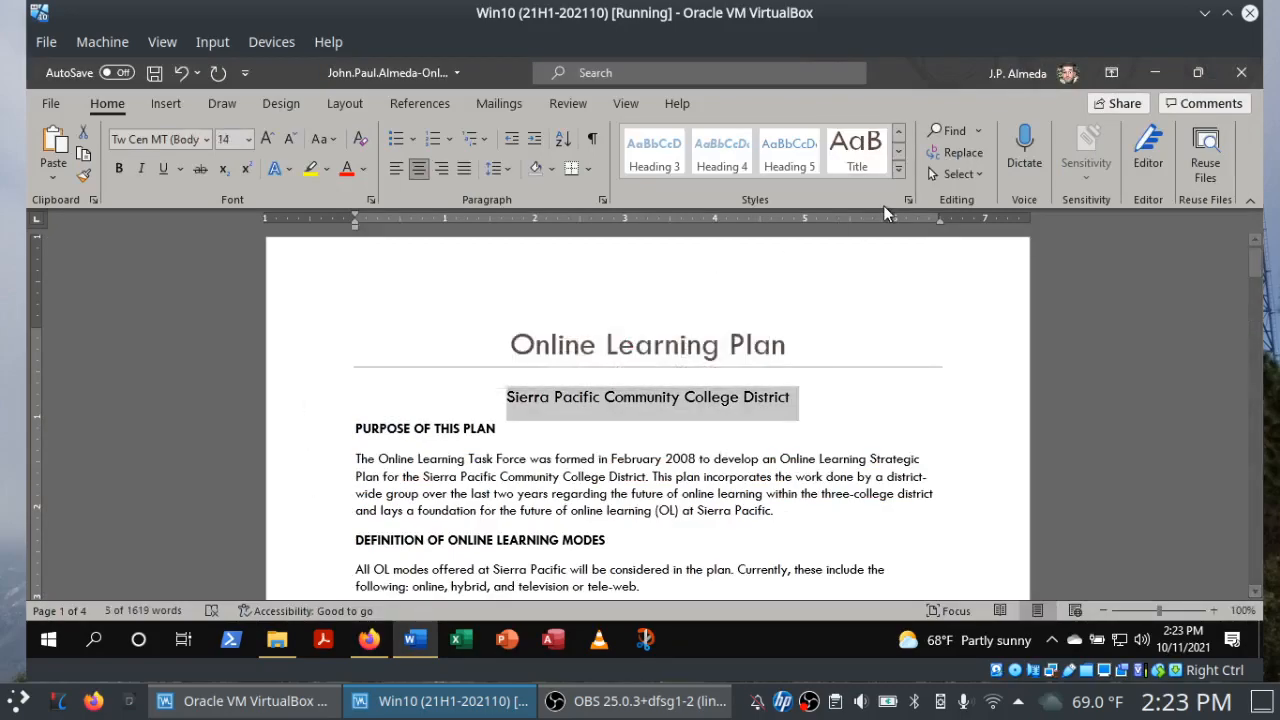
left_click(899, 170)
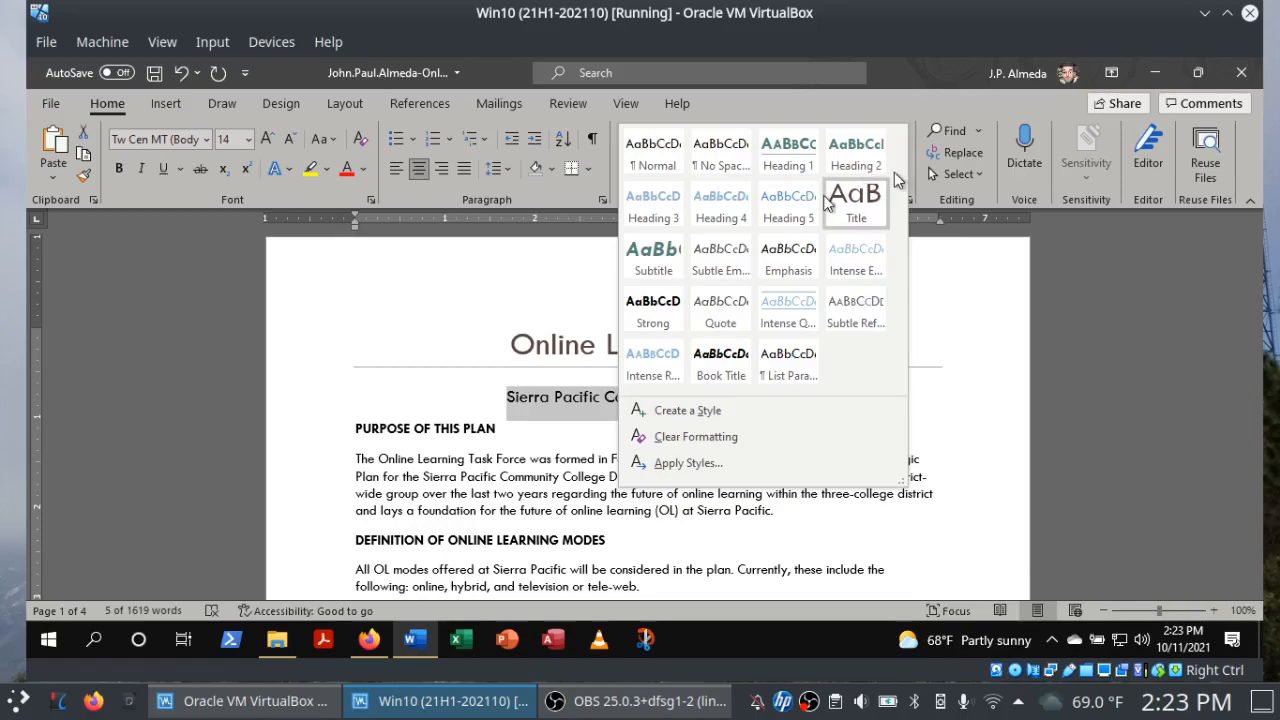
left_click(655, 257)
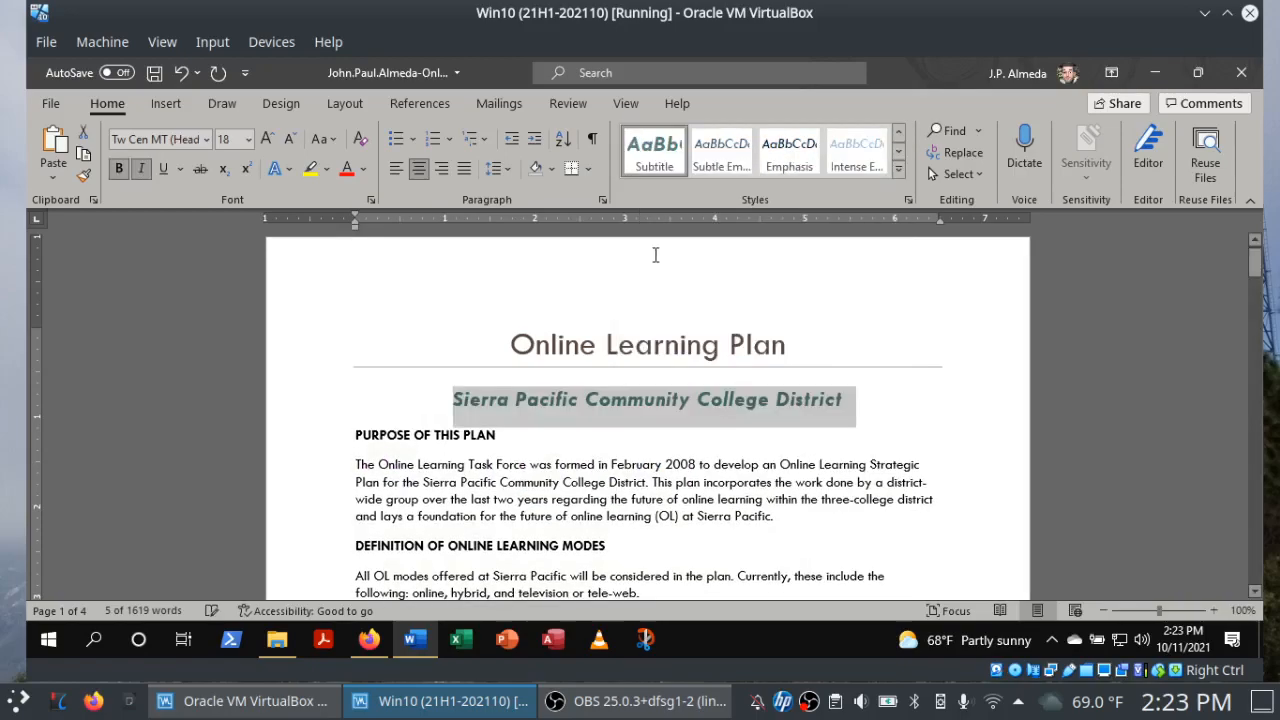
Check off instruction 8b in the Firefox assignment page and switch back to Word.
left_click(371, 645)
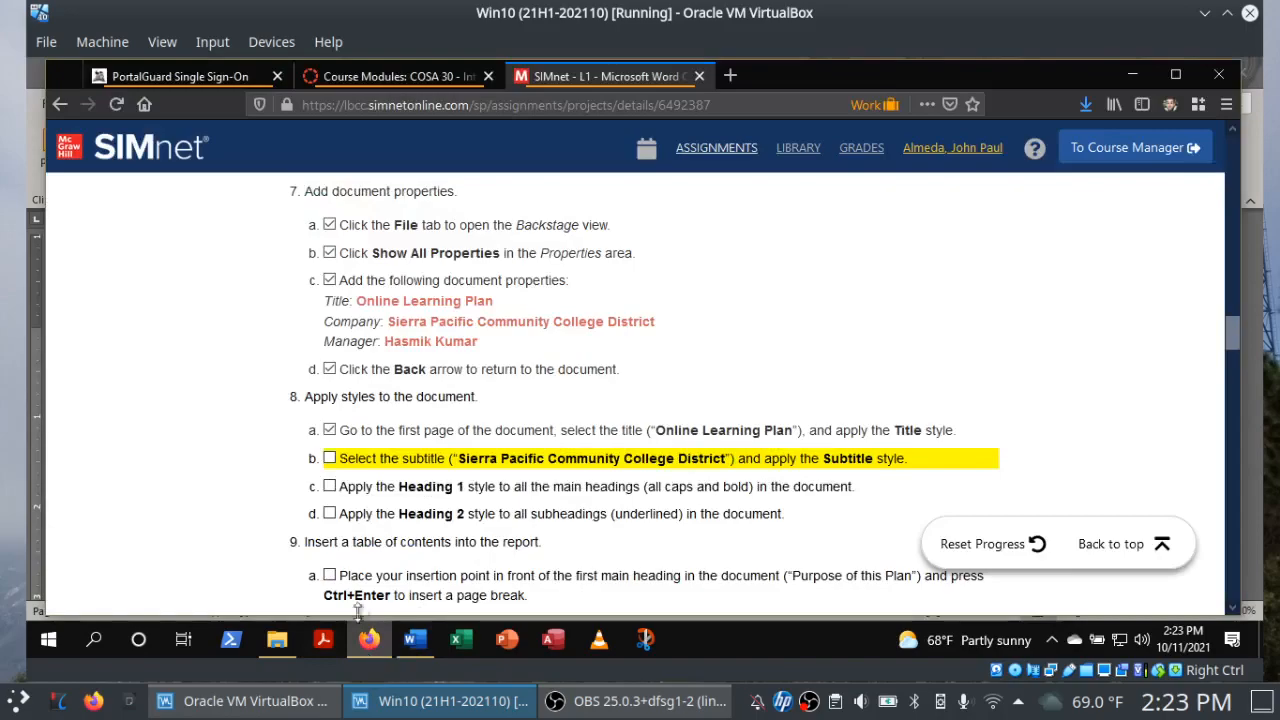
left_click(329, 459)
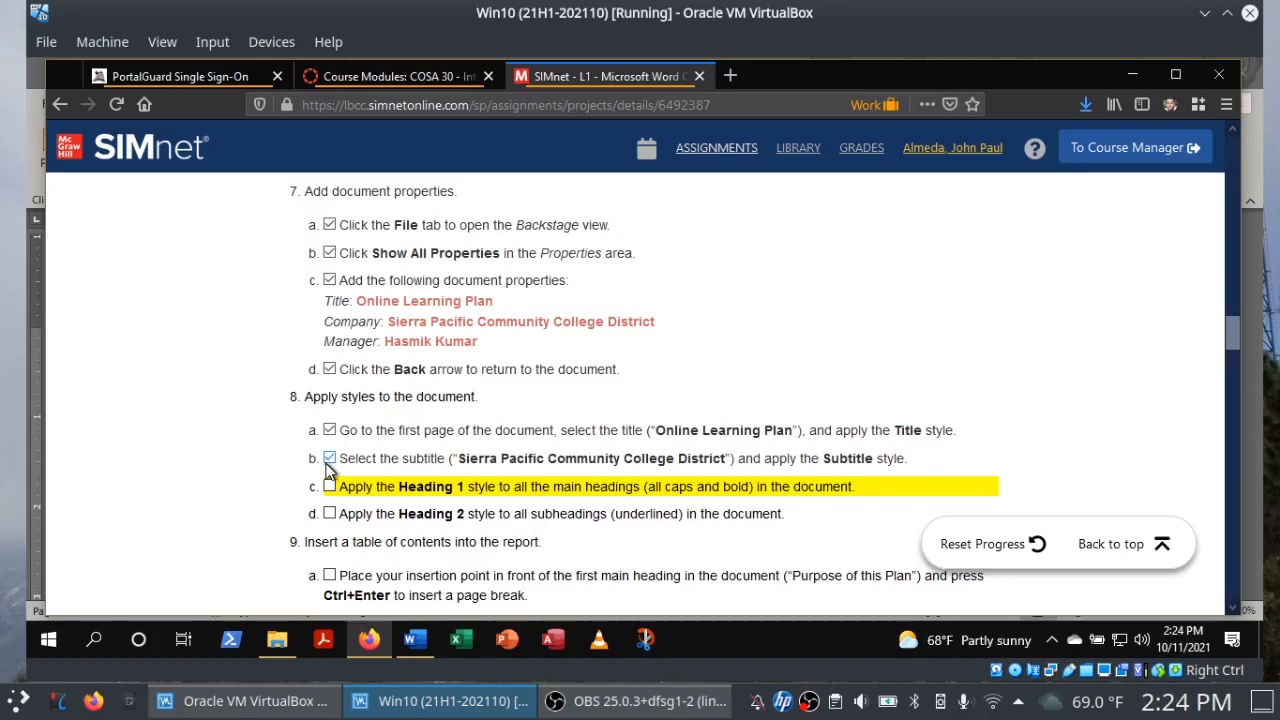
left_click(416, 641)
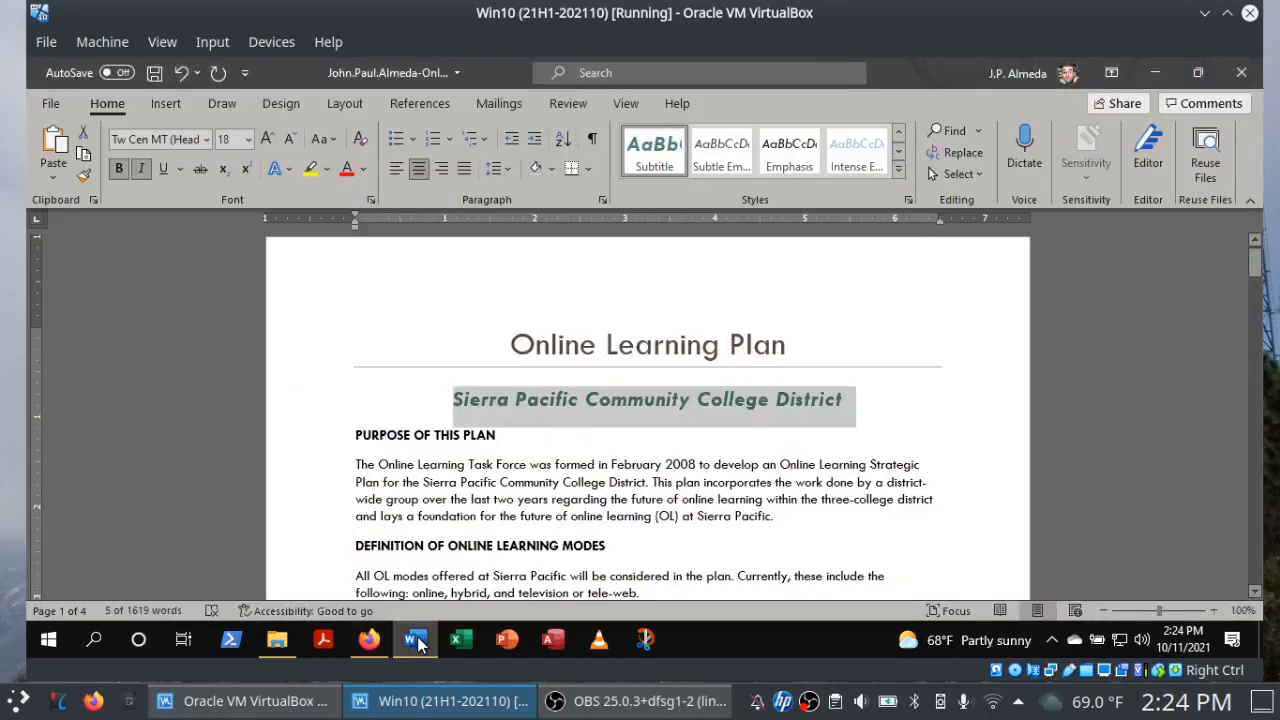
Apply Heading 1 to the headings Purpose of This Plan, Definition of Online Learning Modes, Planning Process and Where Are We Now With Online Learning?
left_click(303, 446)
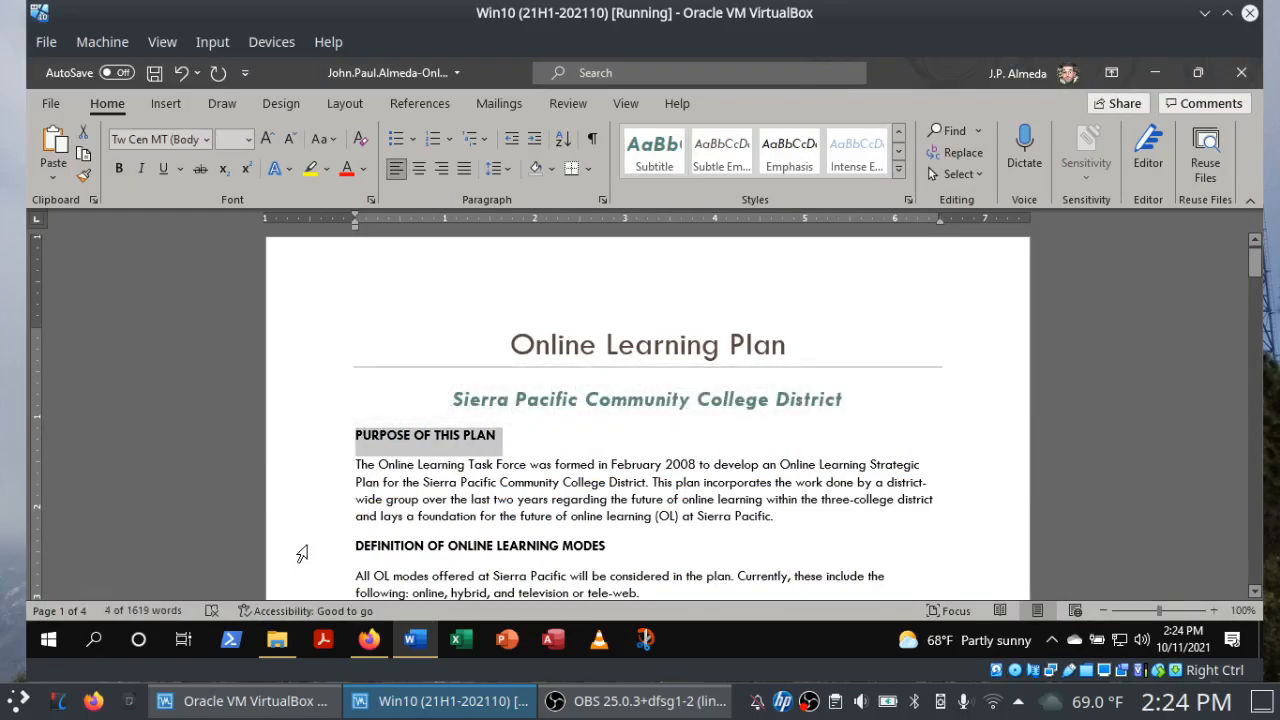
left_click(302, 553, "ctrl")
left_click_drag(1253, 275, 1253, 307)
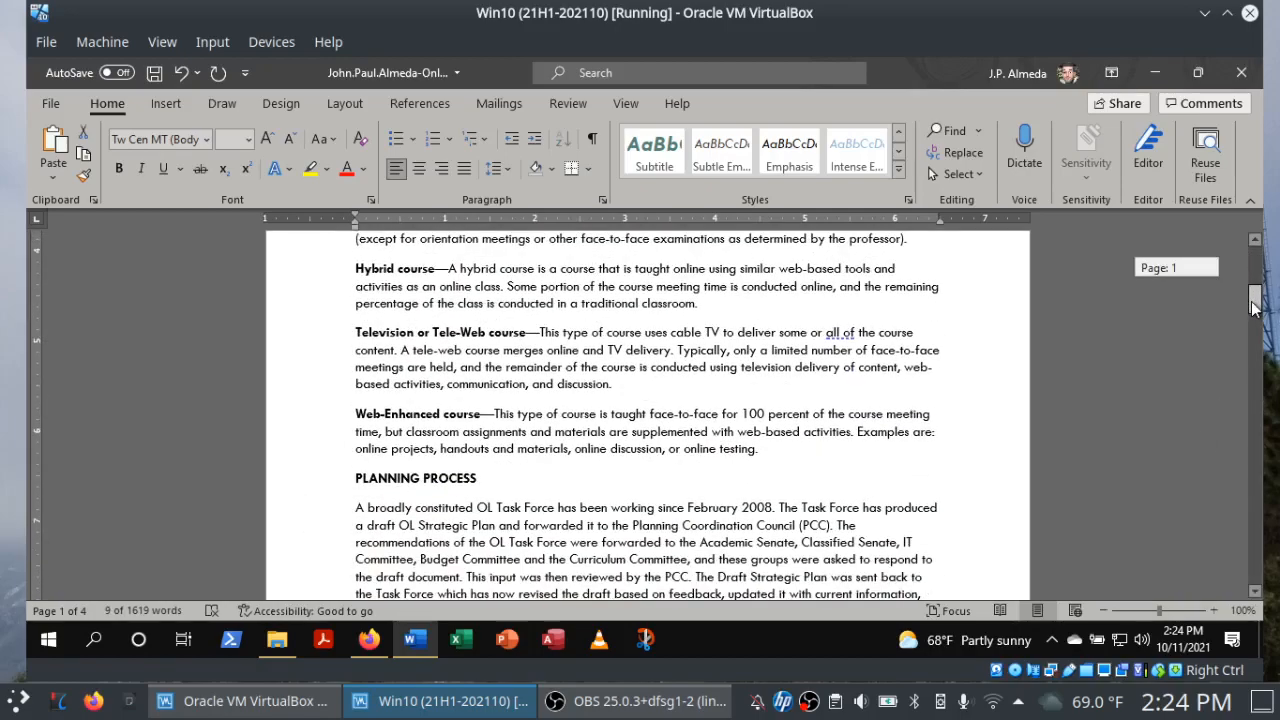
left_click(302, 487, "ctrl")
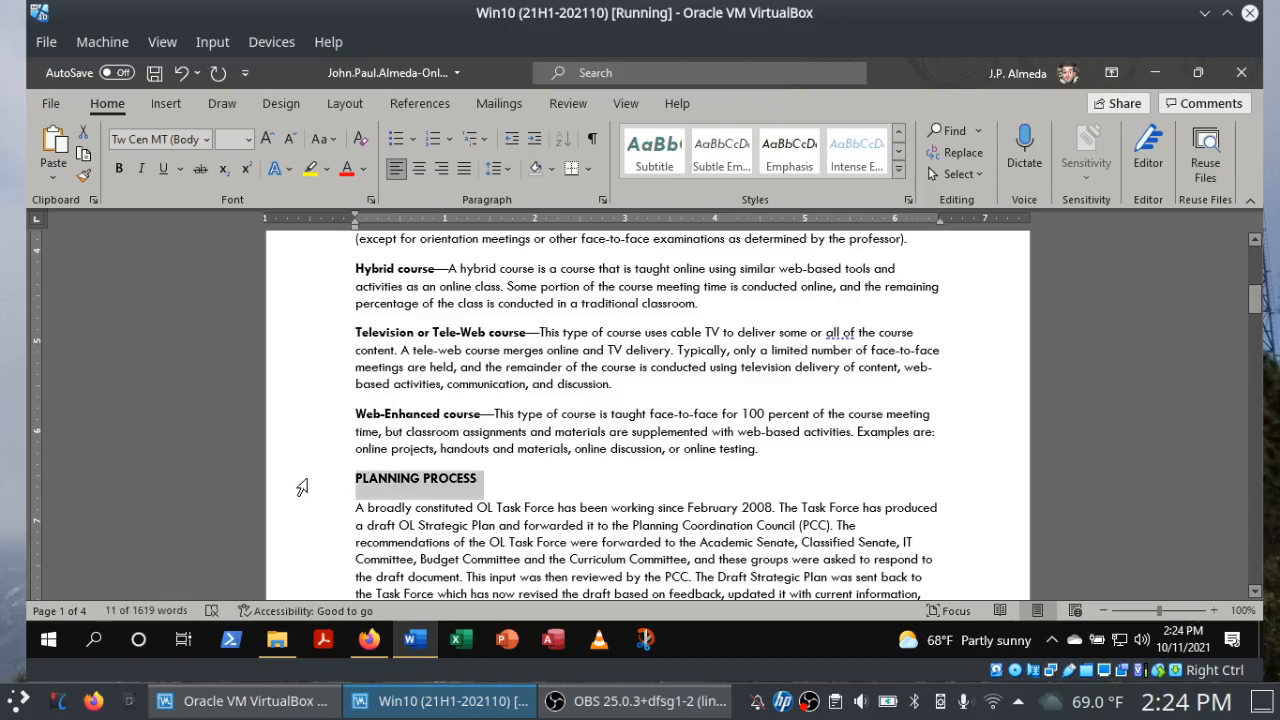
left_click_drag(1252, 309, 1243, 376)
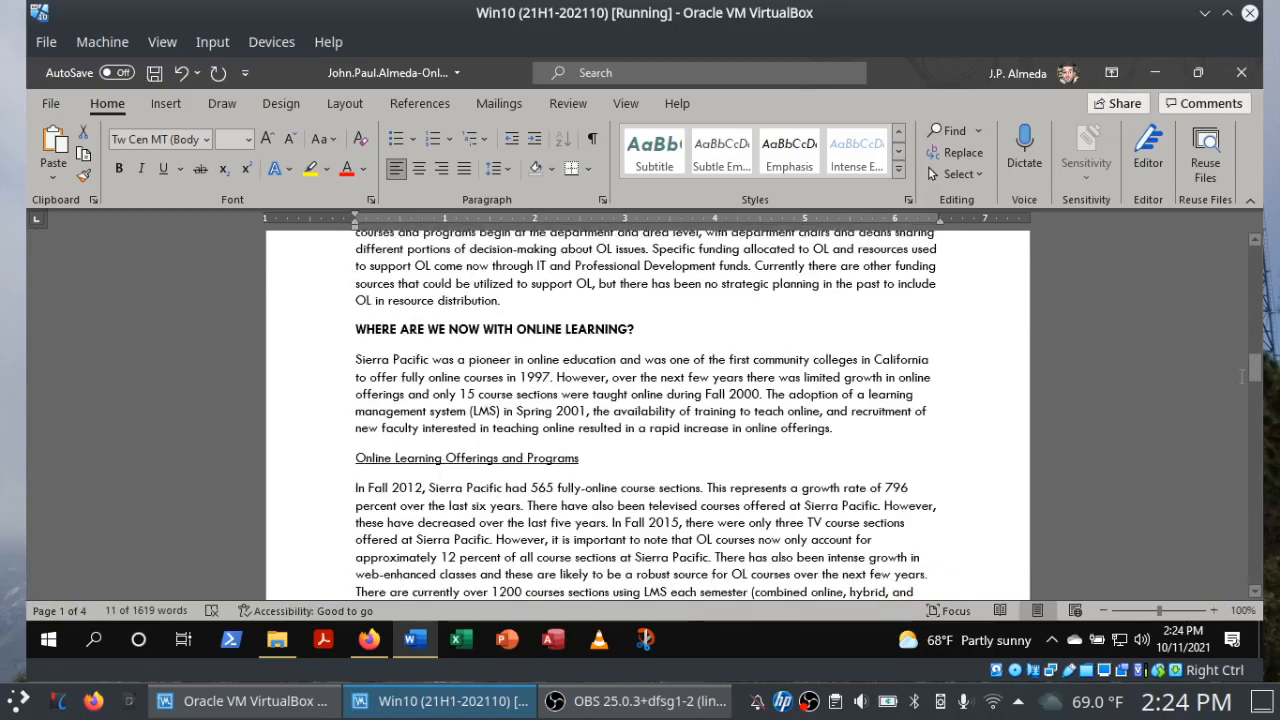
left_click(305, 334)
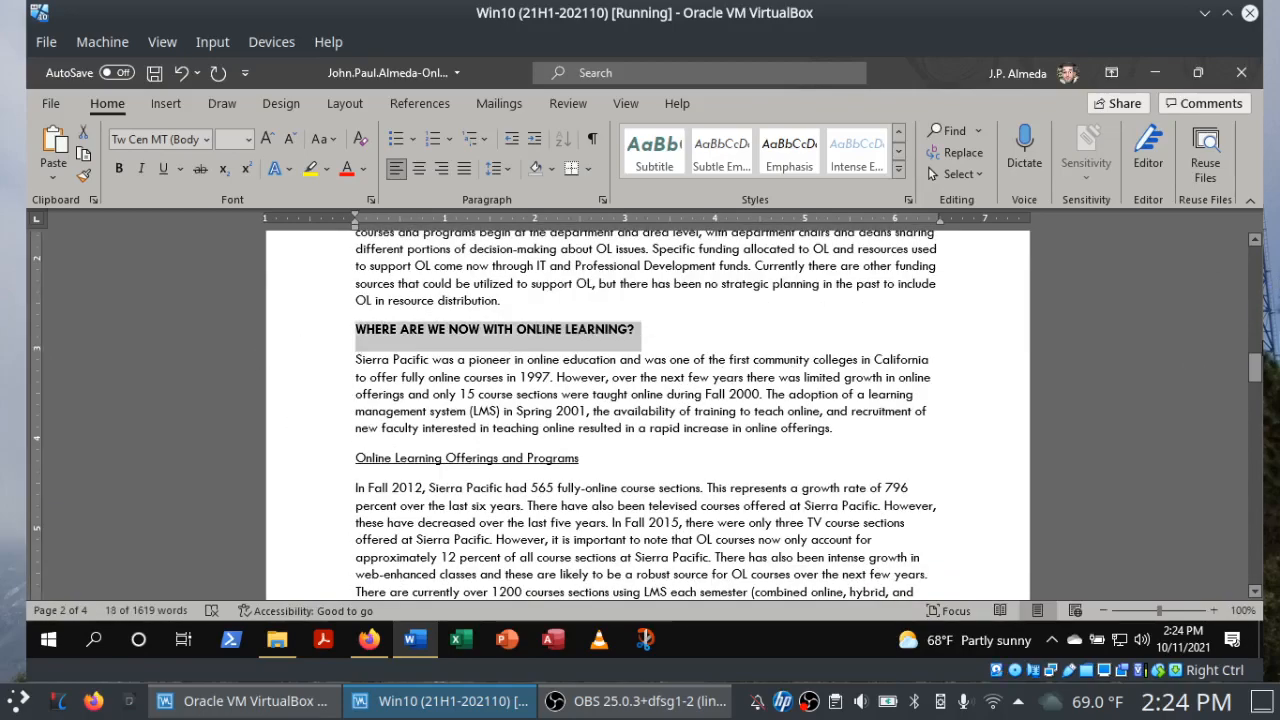
left_click_drag(1255, 367, 1258, 437)
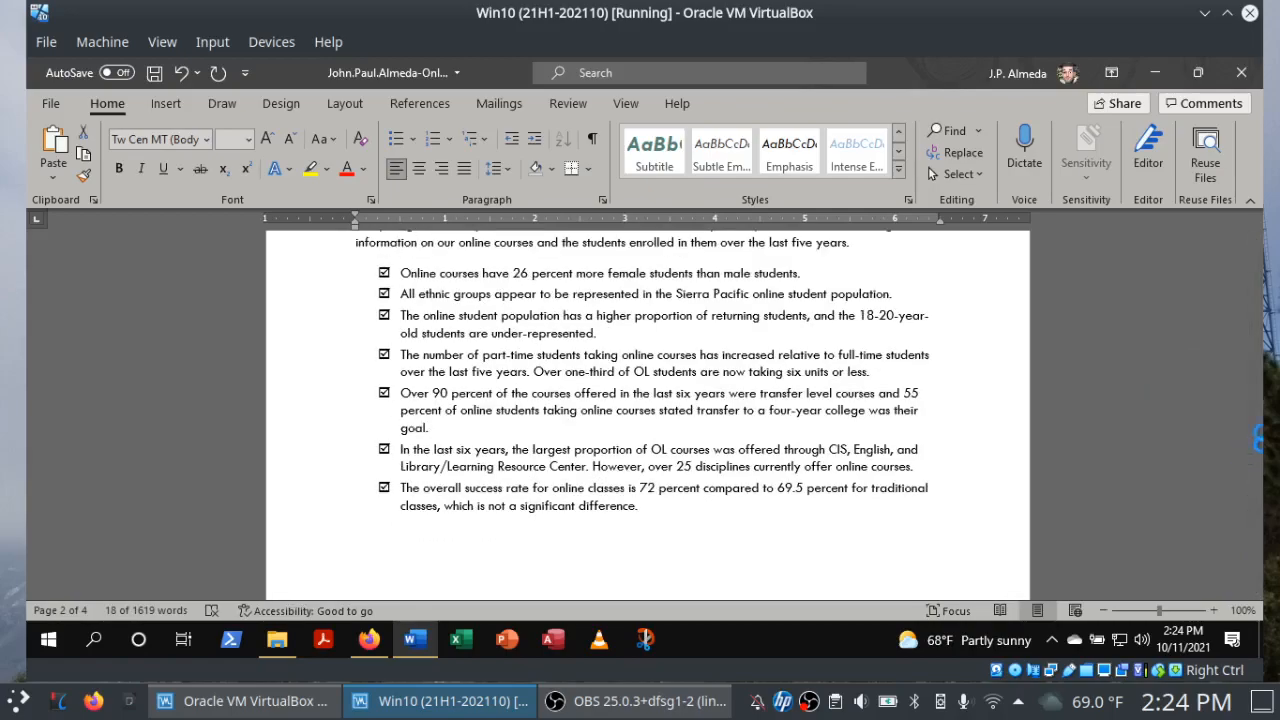
left_click(1256, 273)
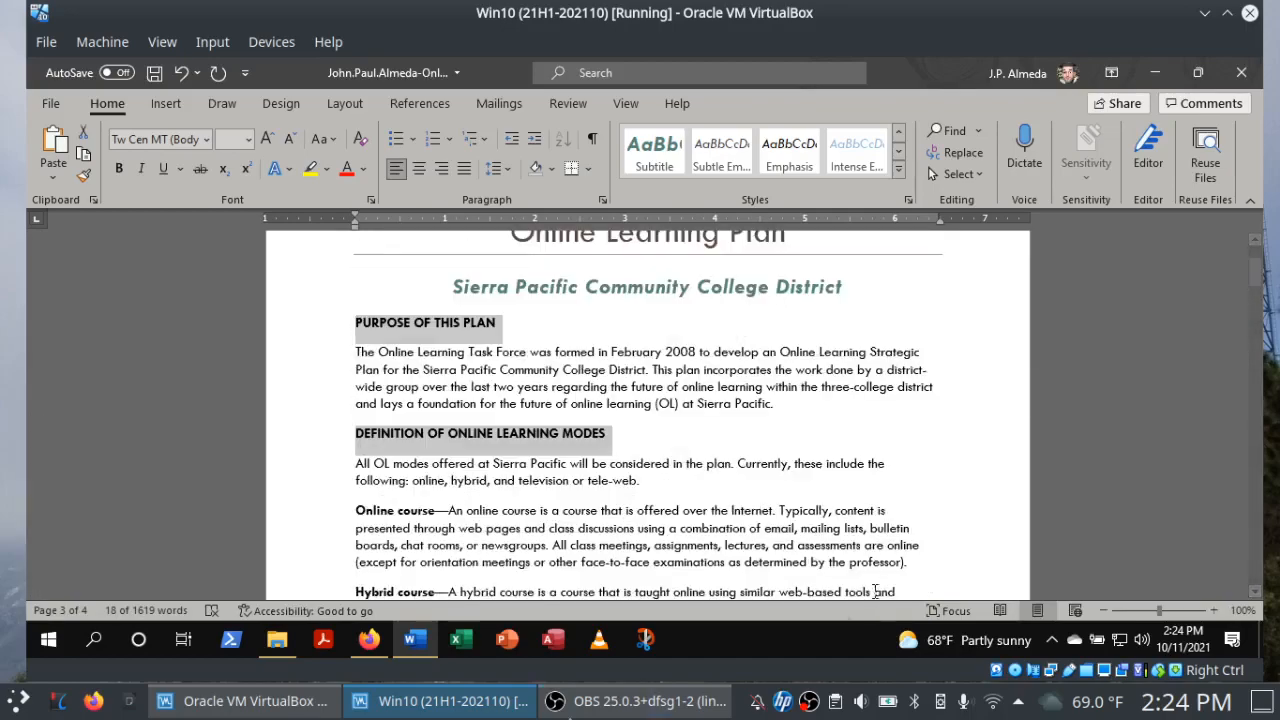
left_click(370, 645)
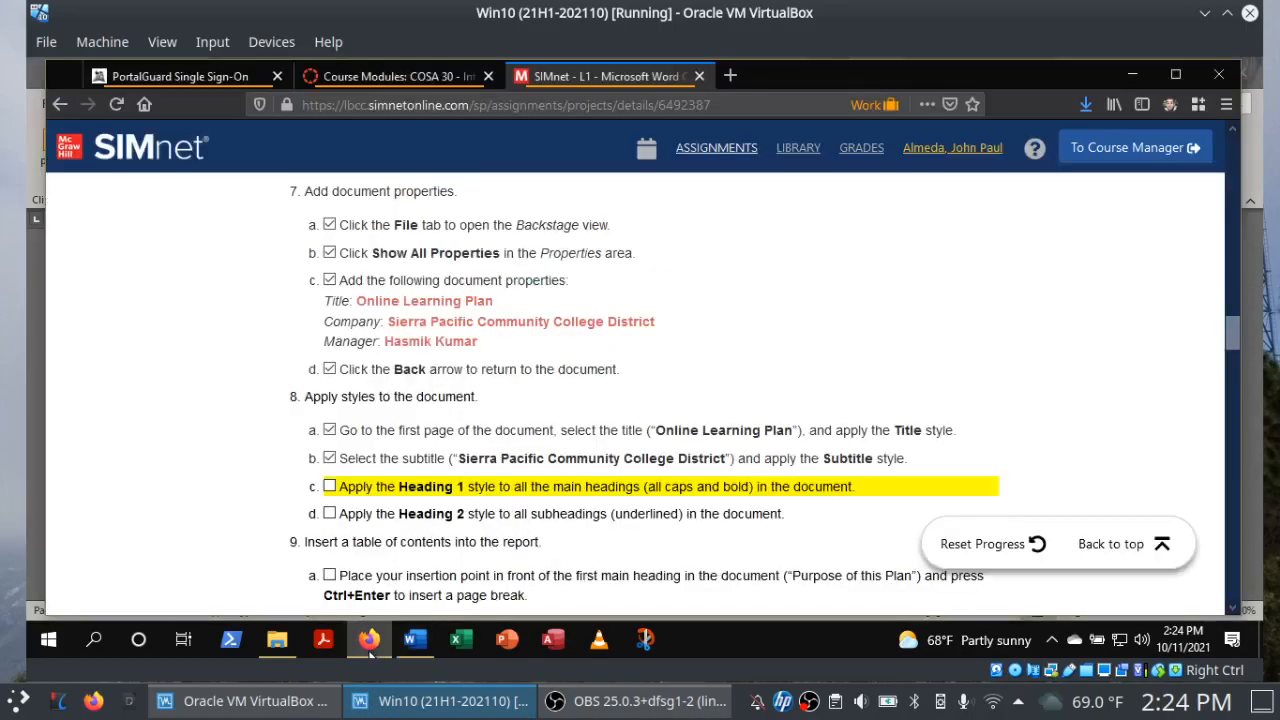
left_click(415, 640)
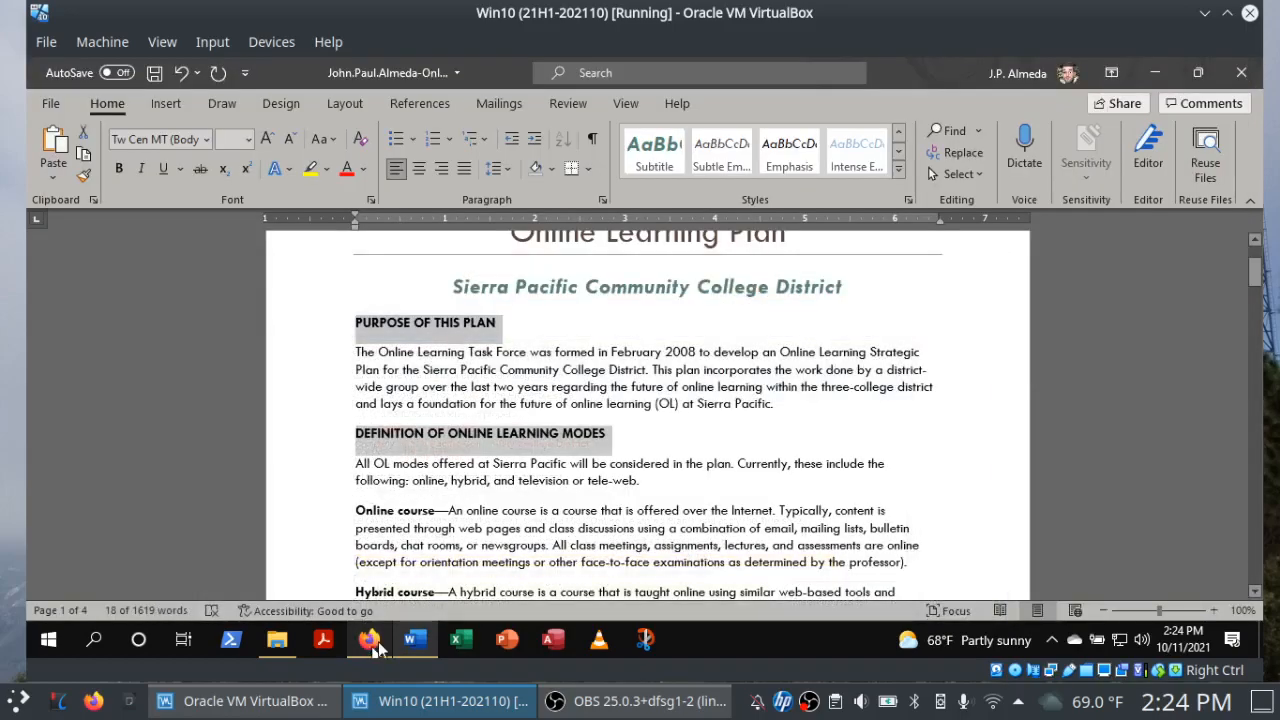
left_click(899, 170)
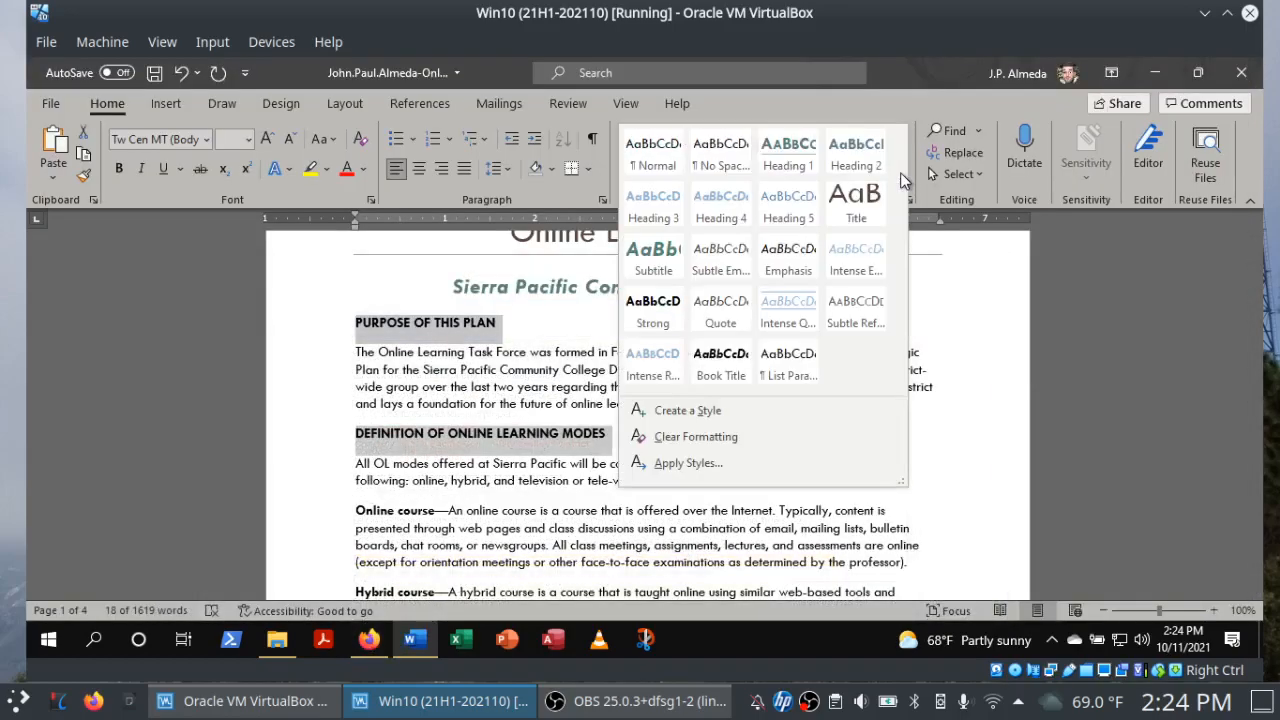
left_click(790, 163)
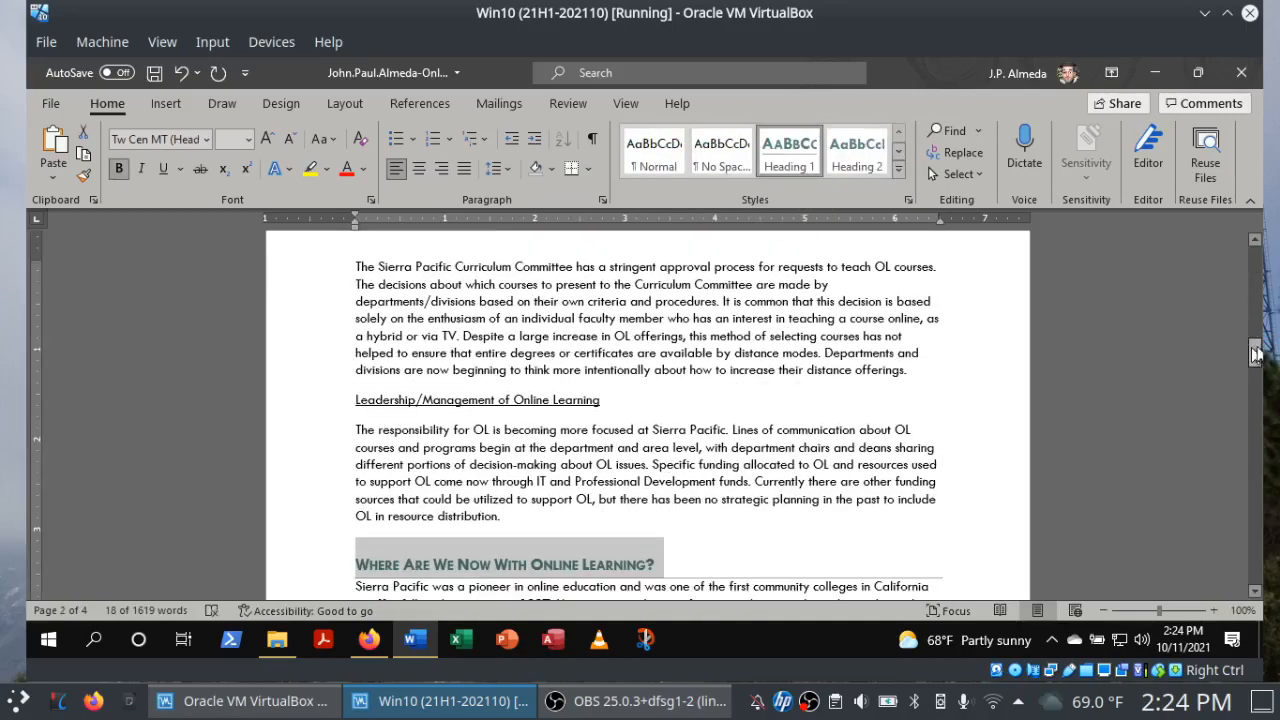
left_click_drag(1257, 352, 1260, 233)
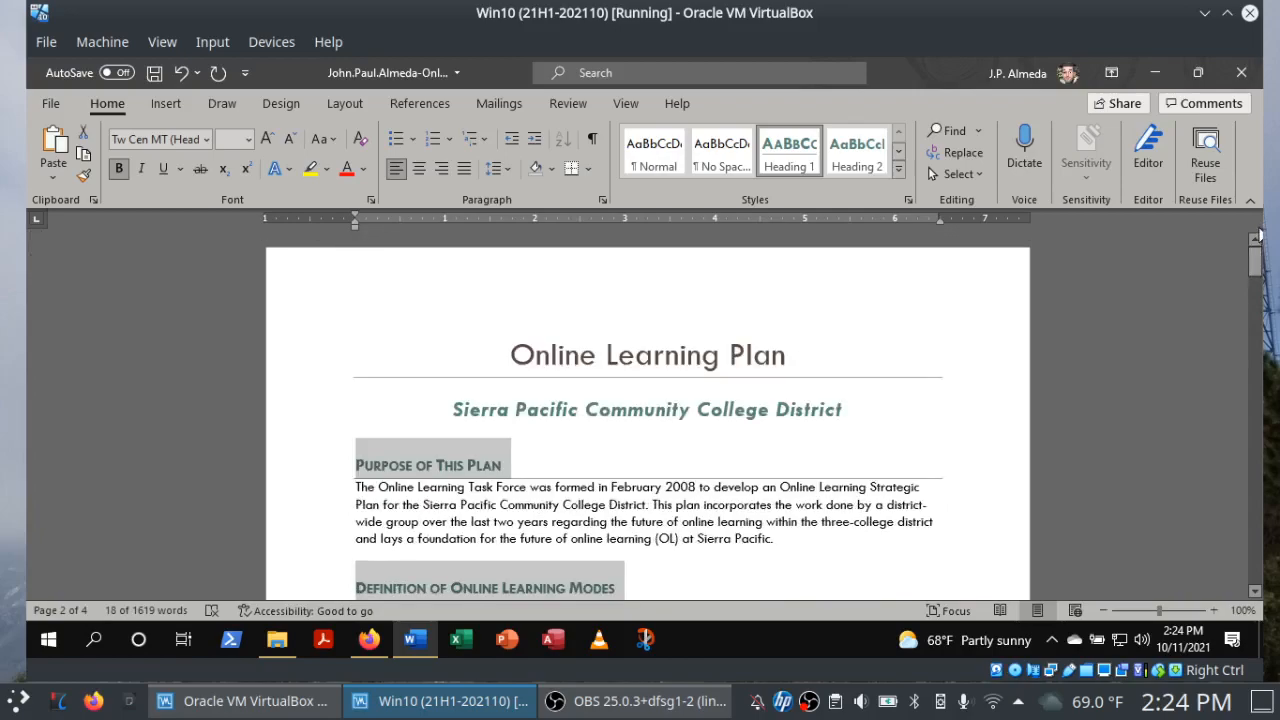
Mark instruction 8c as done in the Firefox assignment page and go back to the Word document.
left_click(370, 645)
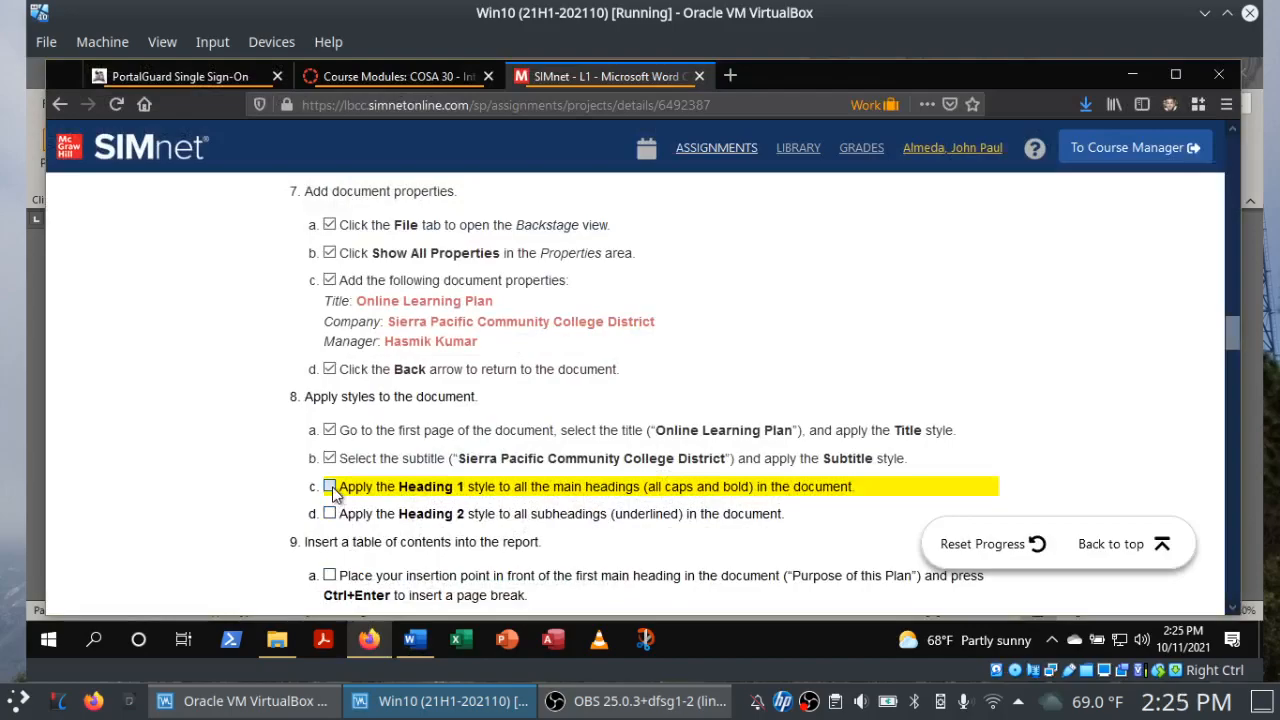
left_click(331, 488)
left_click(427, 646)
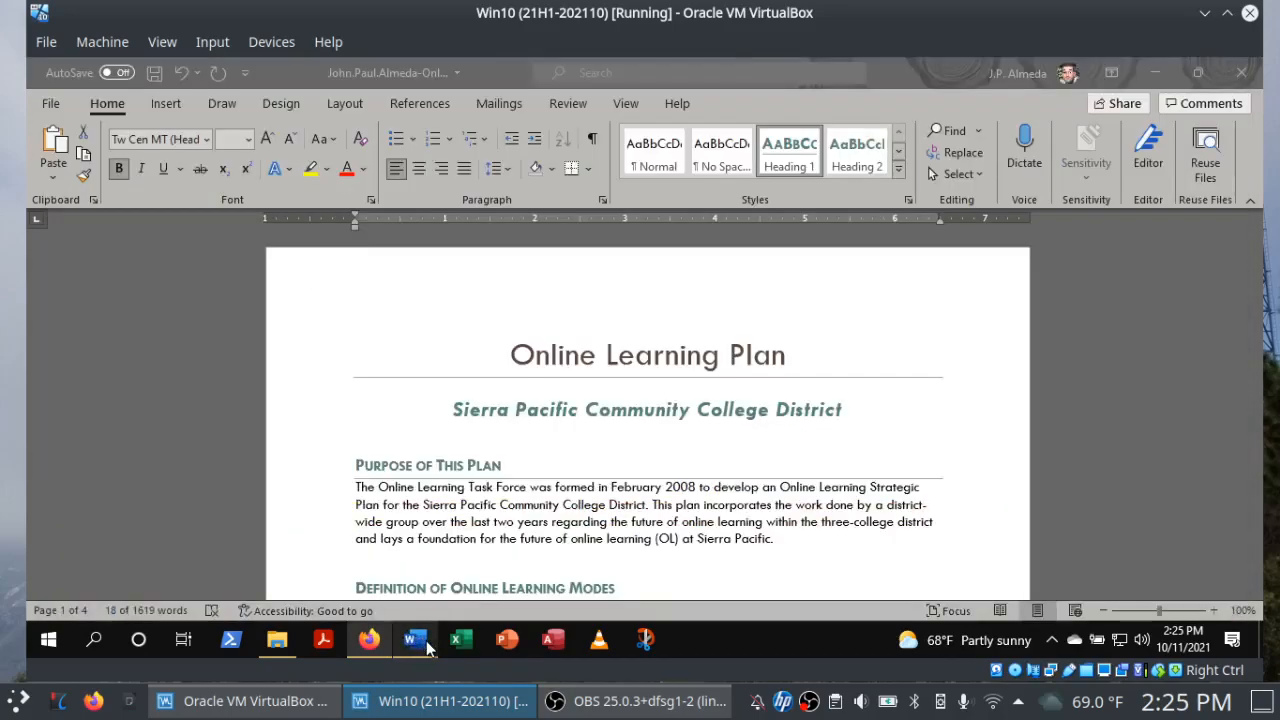
Apply Heading 2 to all underlined subheadings, from the one on course and program selection to the one on student comparison research, and save the document.
left_click_drag(1257, 278, 1251, 342)
left_click(302, 297)
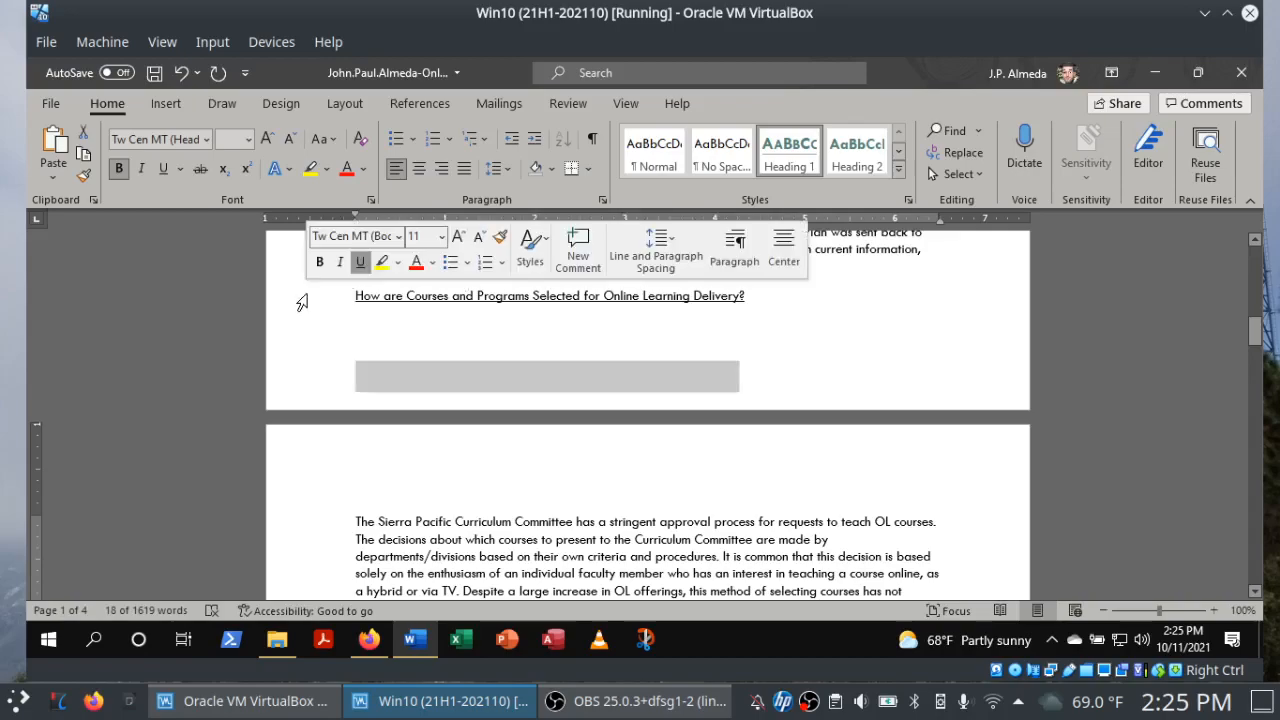
left_click_drag(1258, 340, 1258, 345)
left_click_drag(1256, 360, 1256, 364)
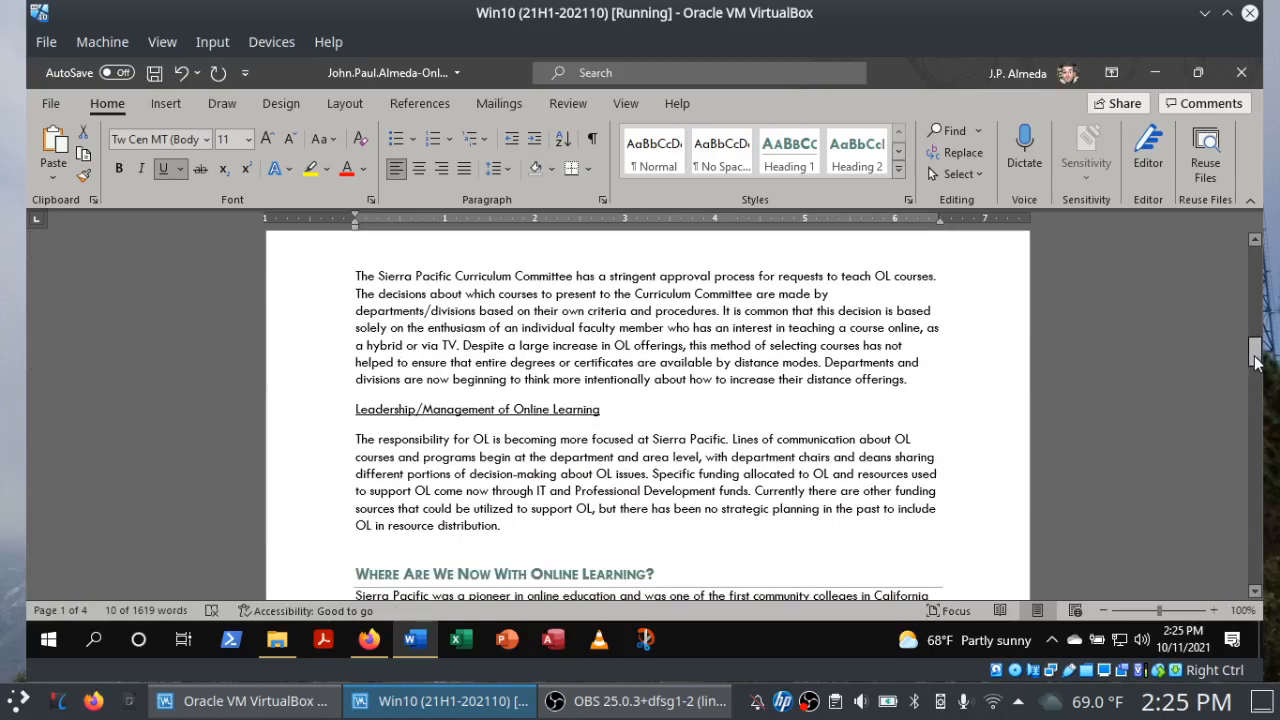
left_click(297, 419)
left_click_drag(1255, 350, 1252, 380)
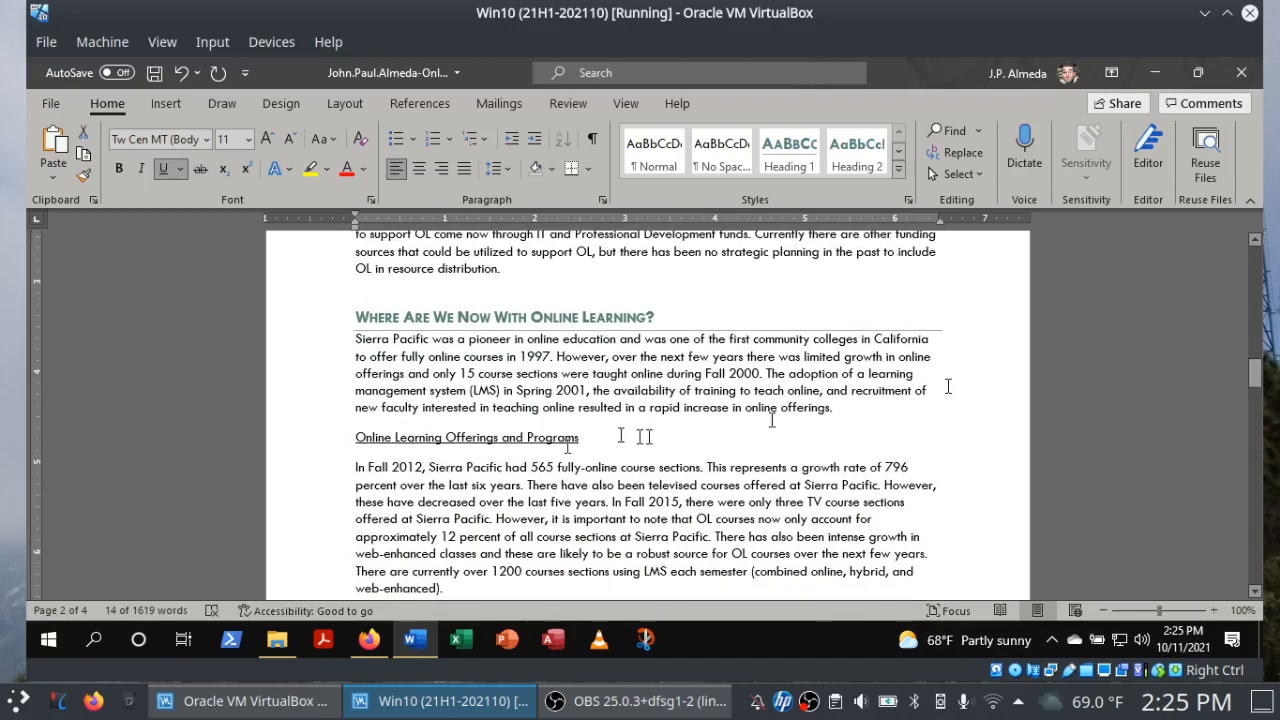
left_click(297, 447)
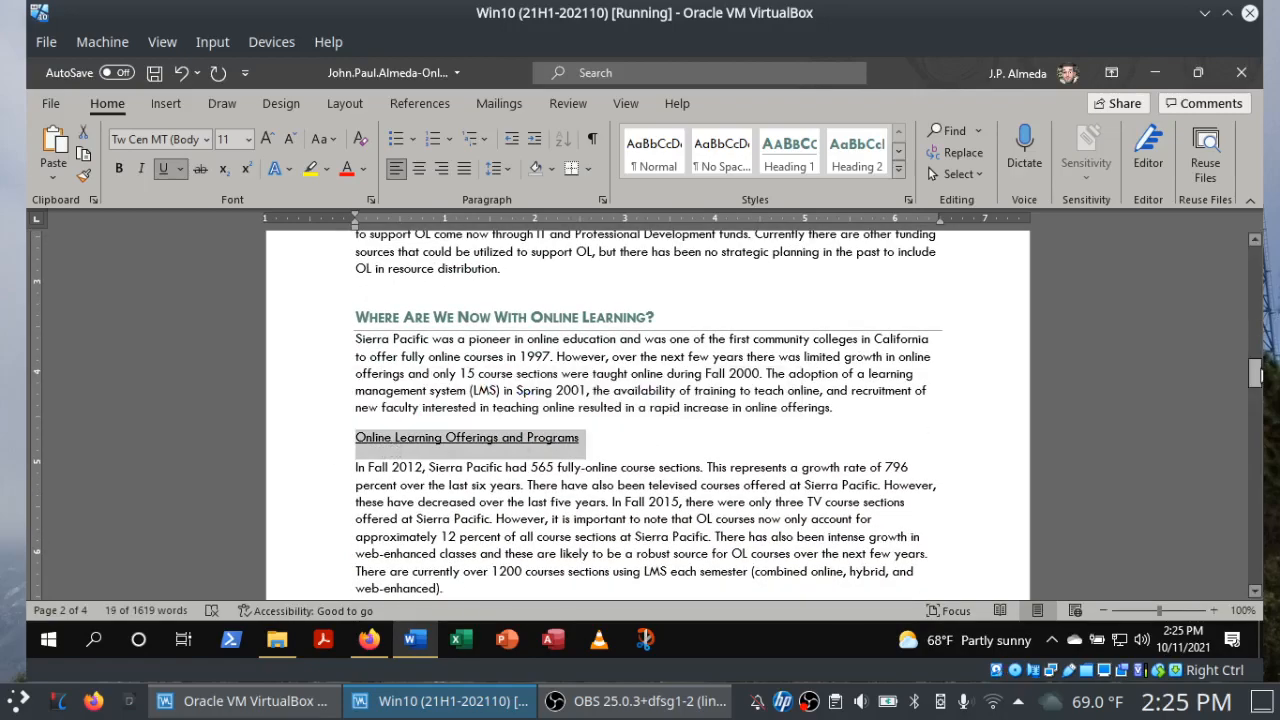
left_click_drag(1255, 378, 1255, 408)
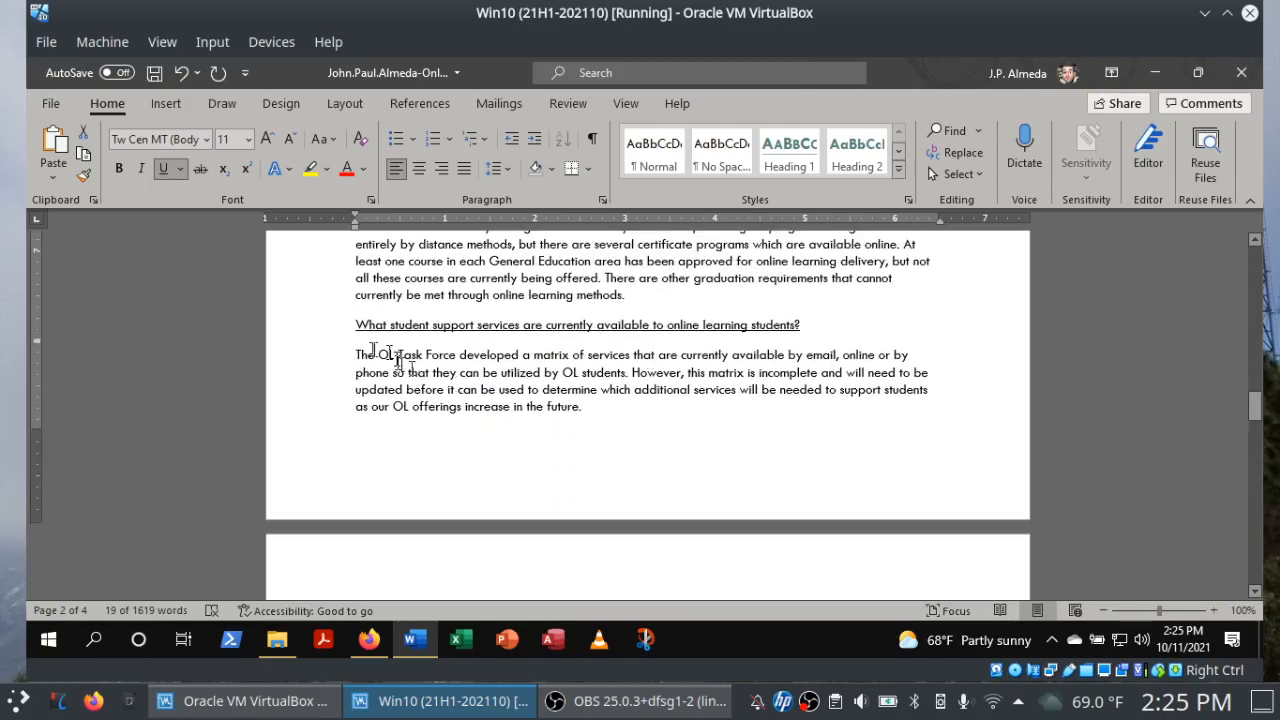
left_click(307, 333)
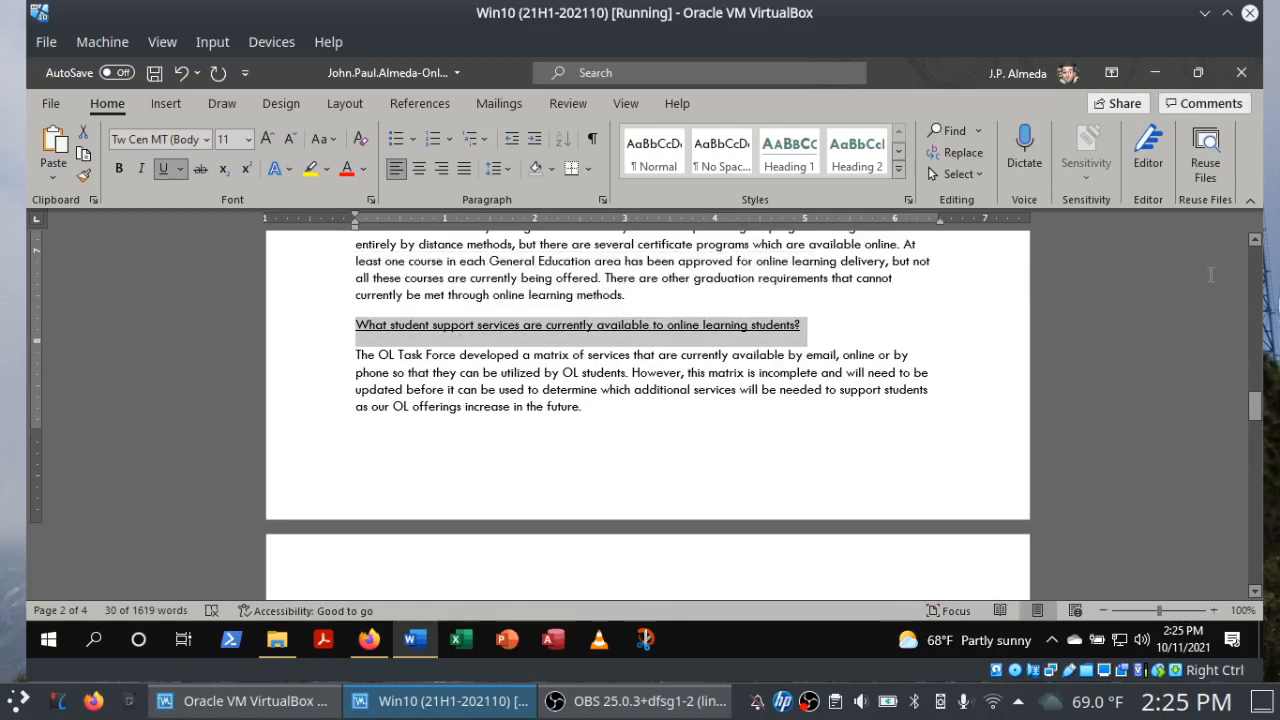
left_click_drag(1255, 405, 1257, 433)
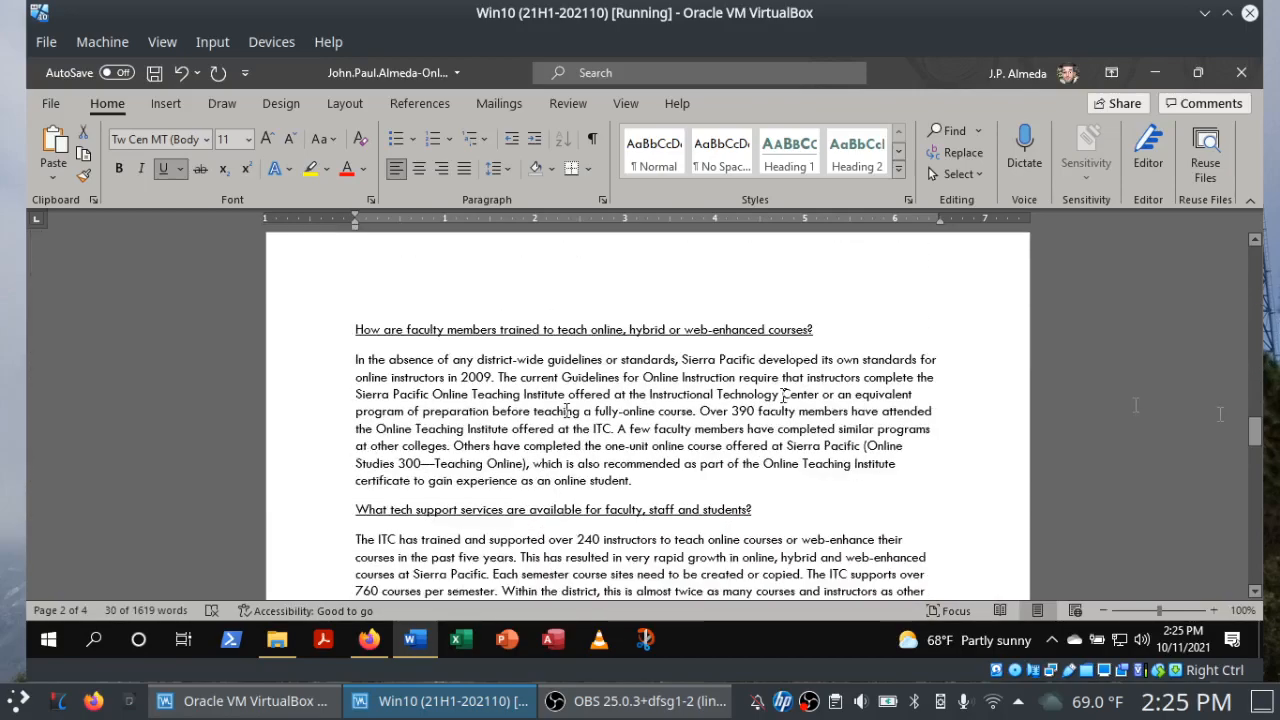
left_click(296, 340)
left_click(301, 514, "ctrl")
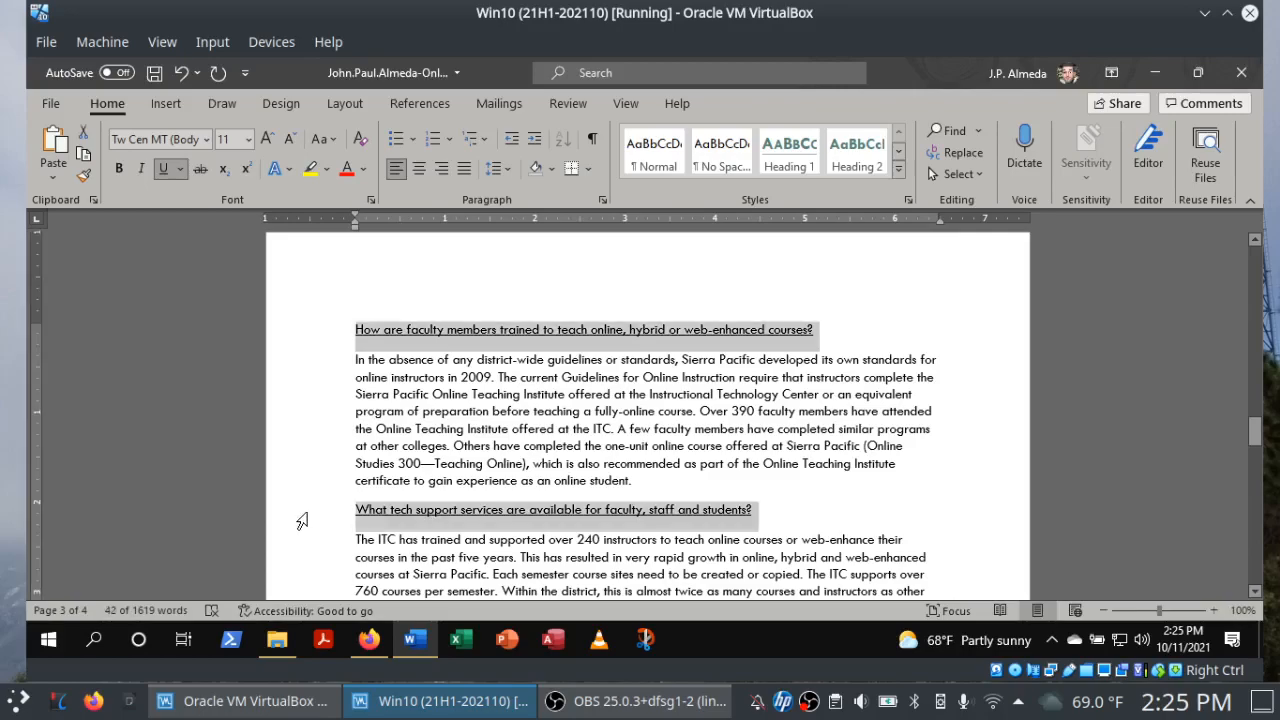
left_click_drag(1256, 440, 1255, 468)
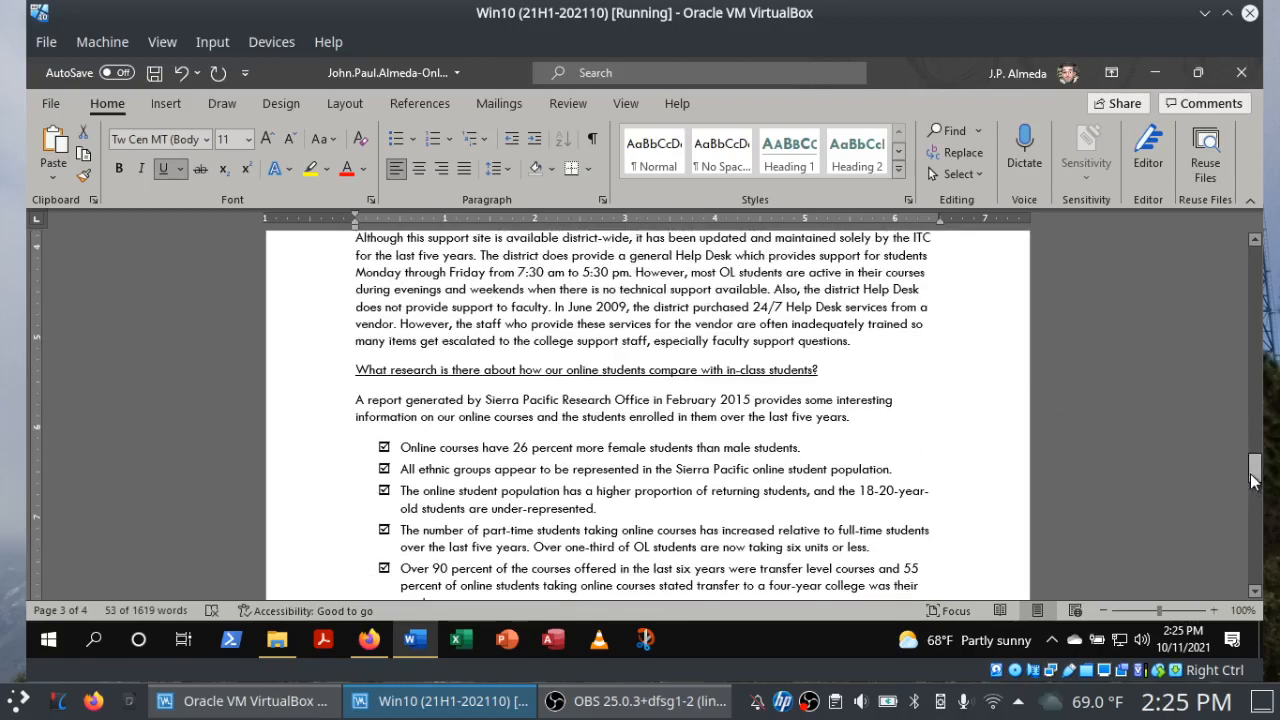
left_click(309, 377)
left_click_drag(1260, 458, 1249, 512)
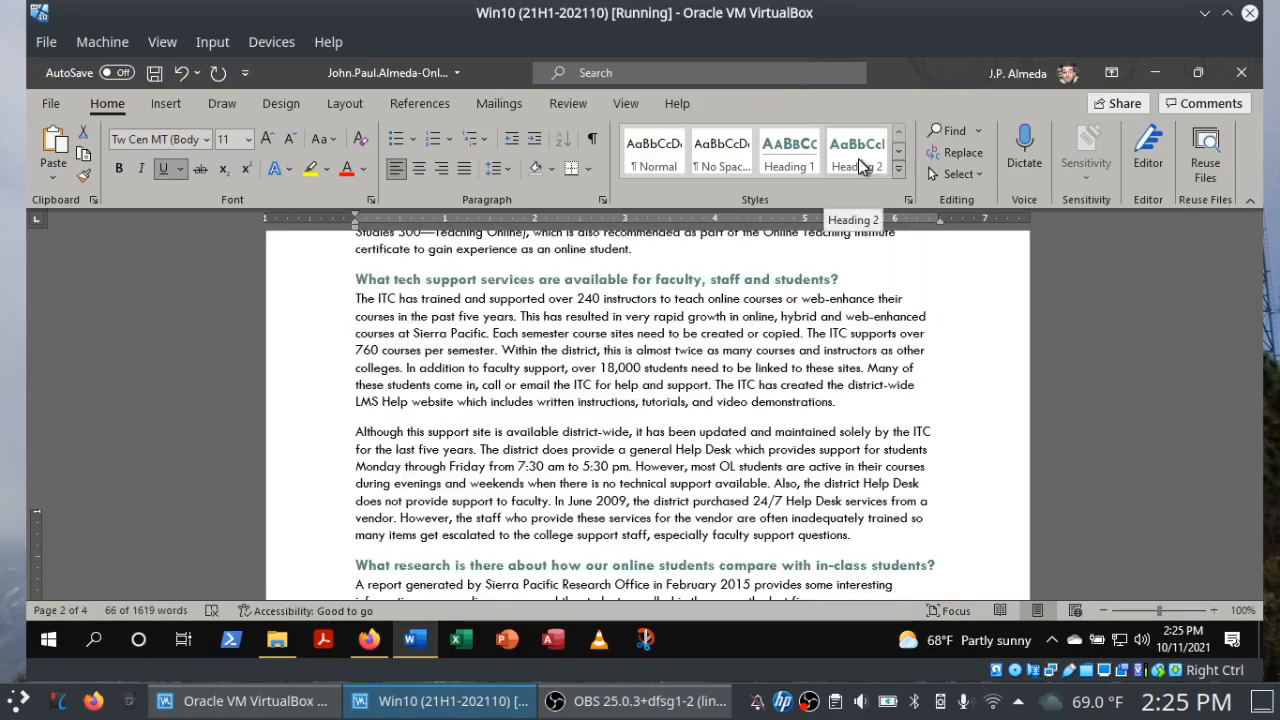
left_click(859, 160)
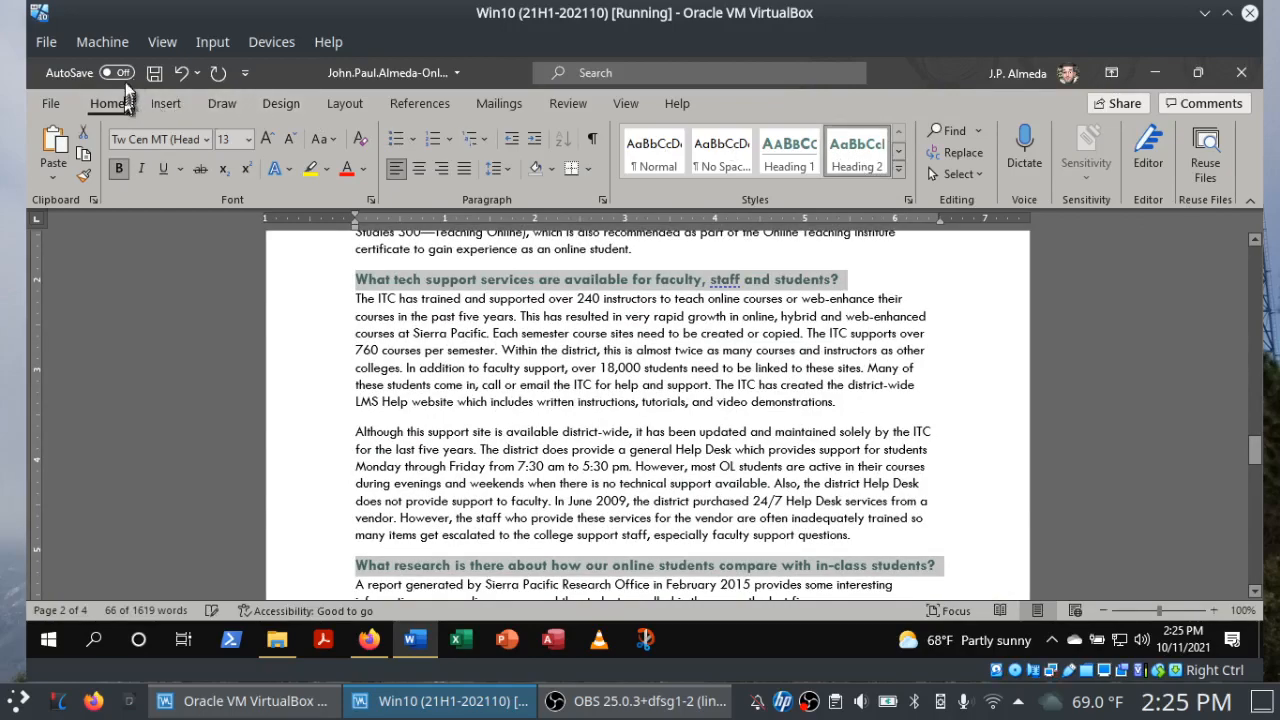
left_click(158, 74)
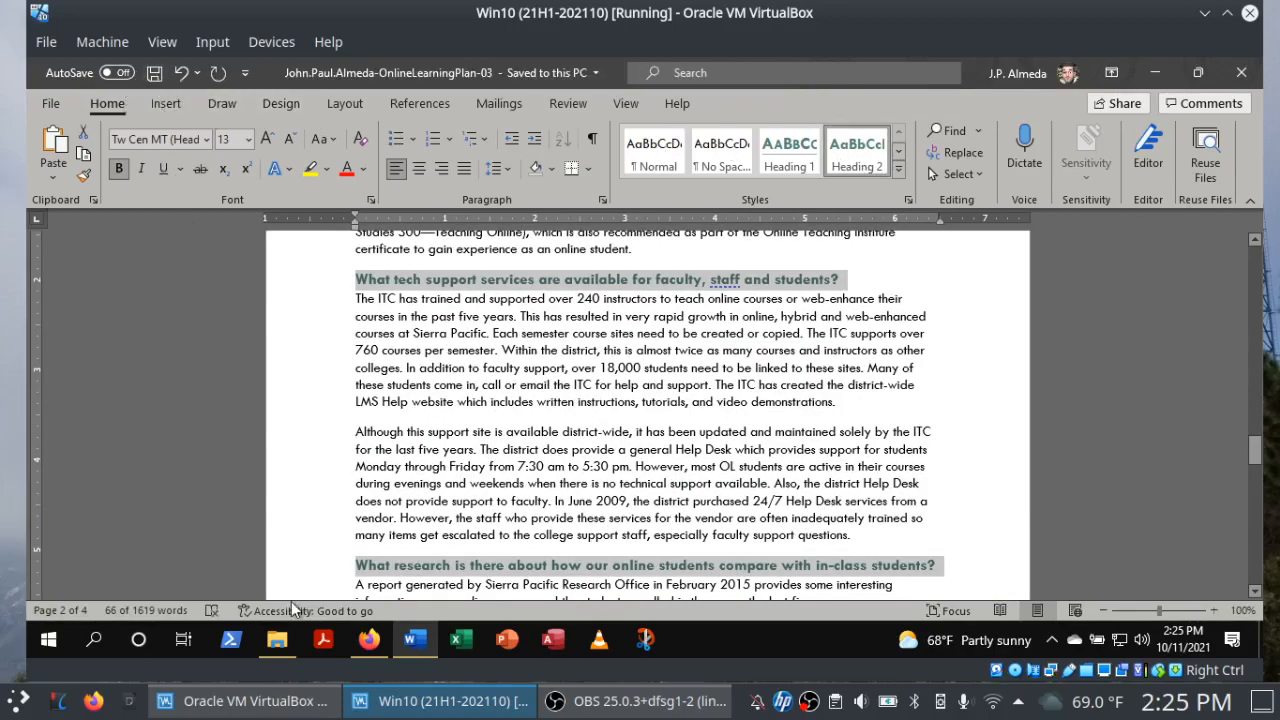
Check off instruction 8d in the Firefox assignment page, view the instructions of section 9, and switch back to Word.
left_click(381, 644)
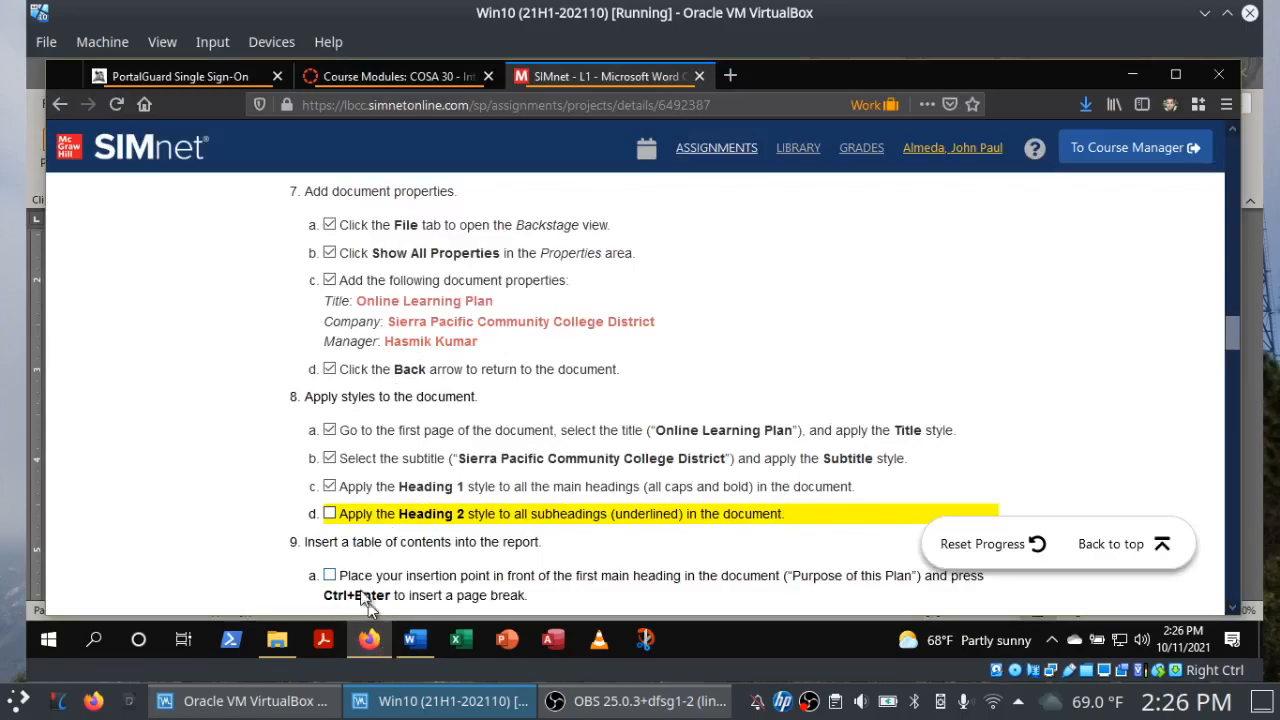
left_click(329, 514)
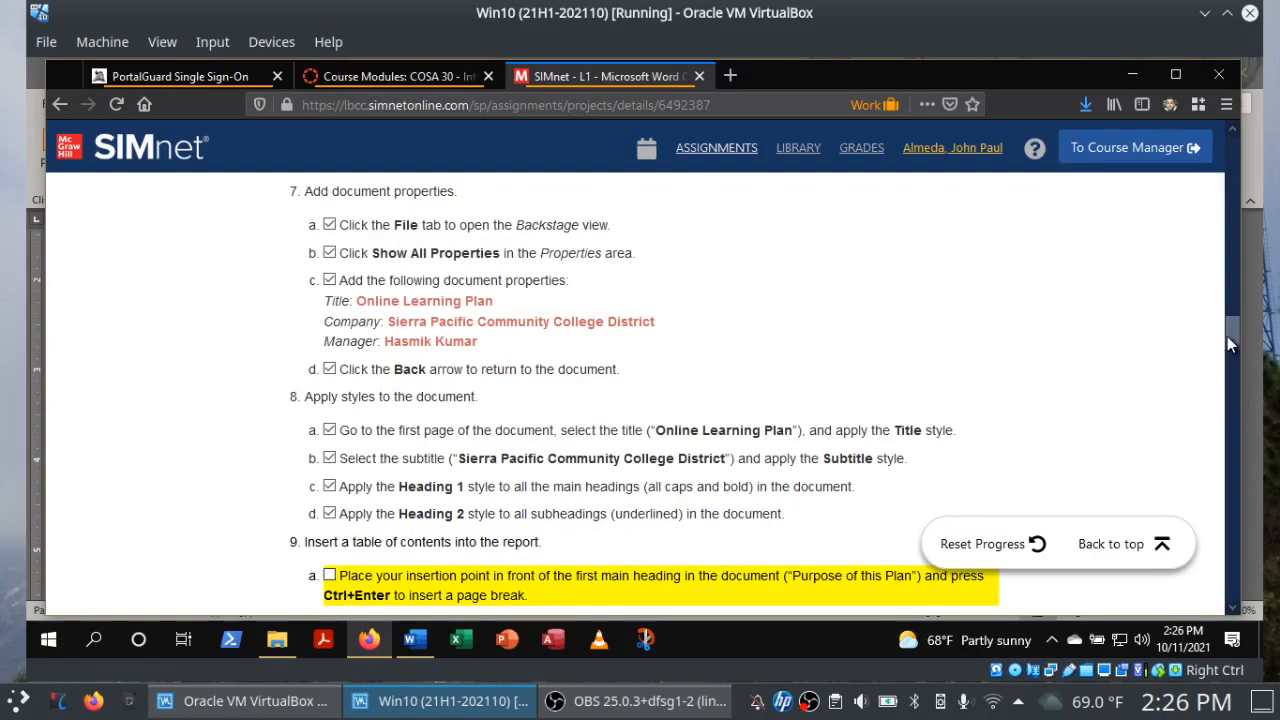
left_click_drag(1229, 345, 1226, 365)
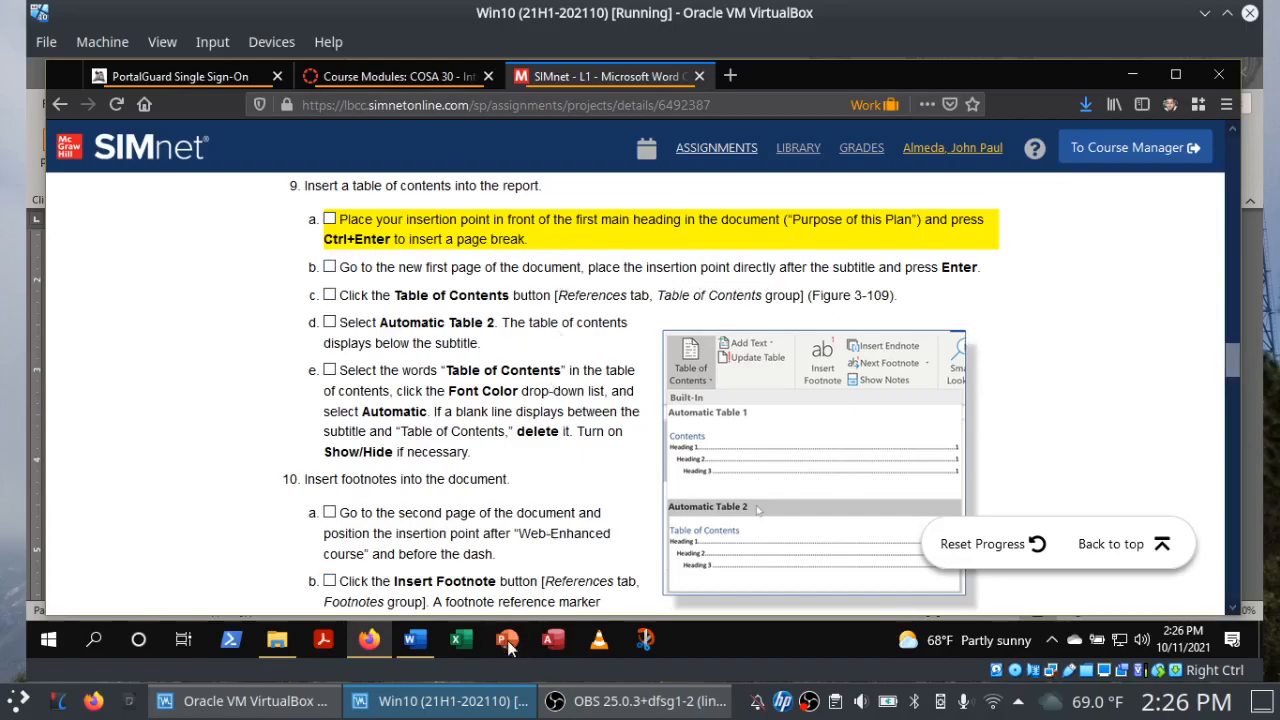
mouse_move(415, 645)
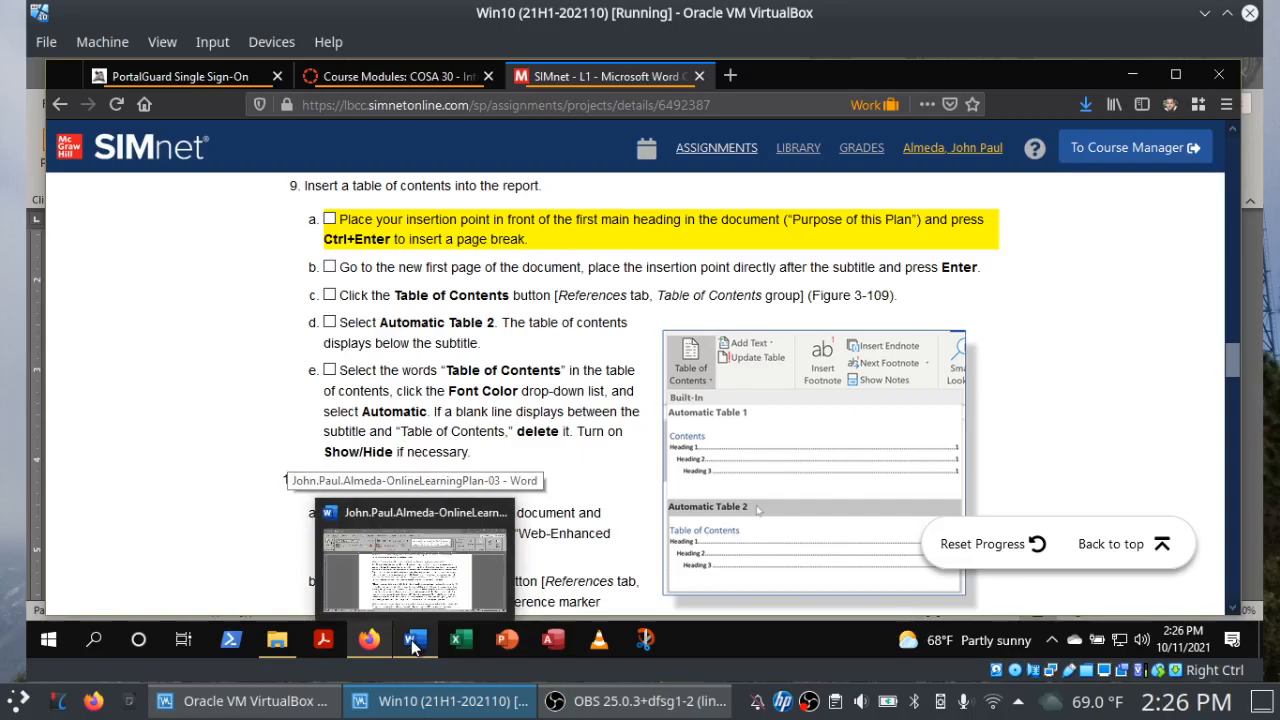
left_click(415, 643)
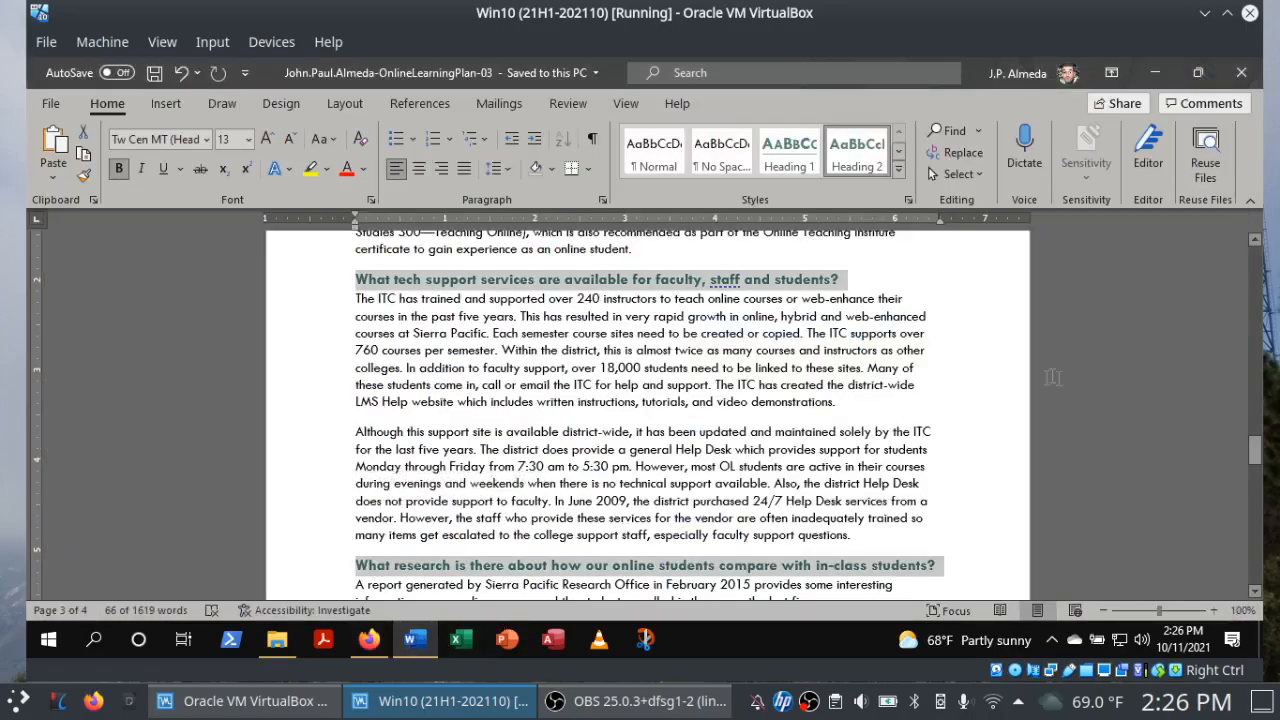
Insert a page break in front of the first main heading, Purpose of This Plan.
left_click(1008, 383)
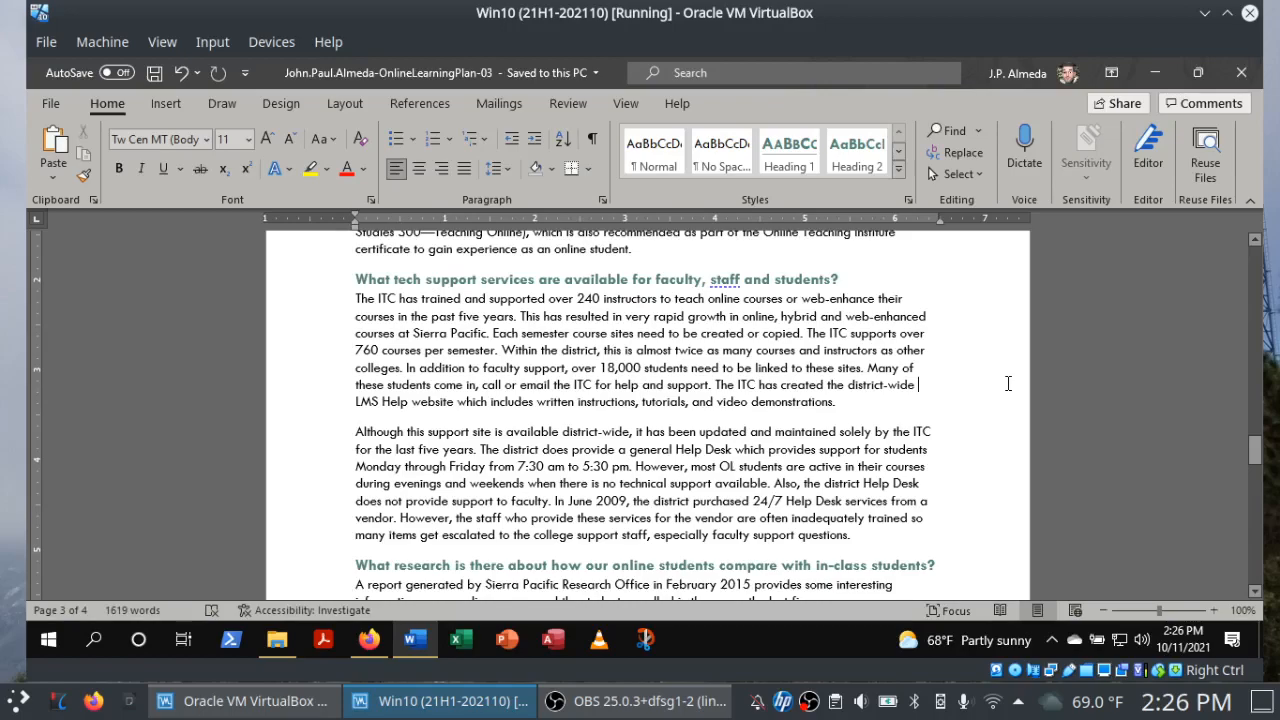
key("ctrl+Home")
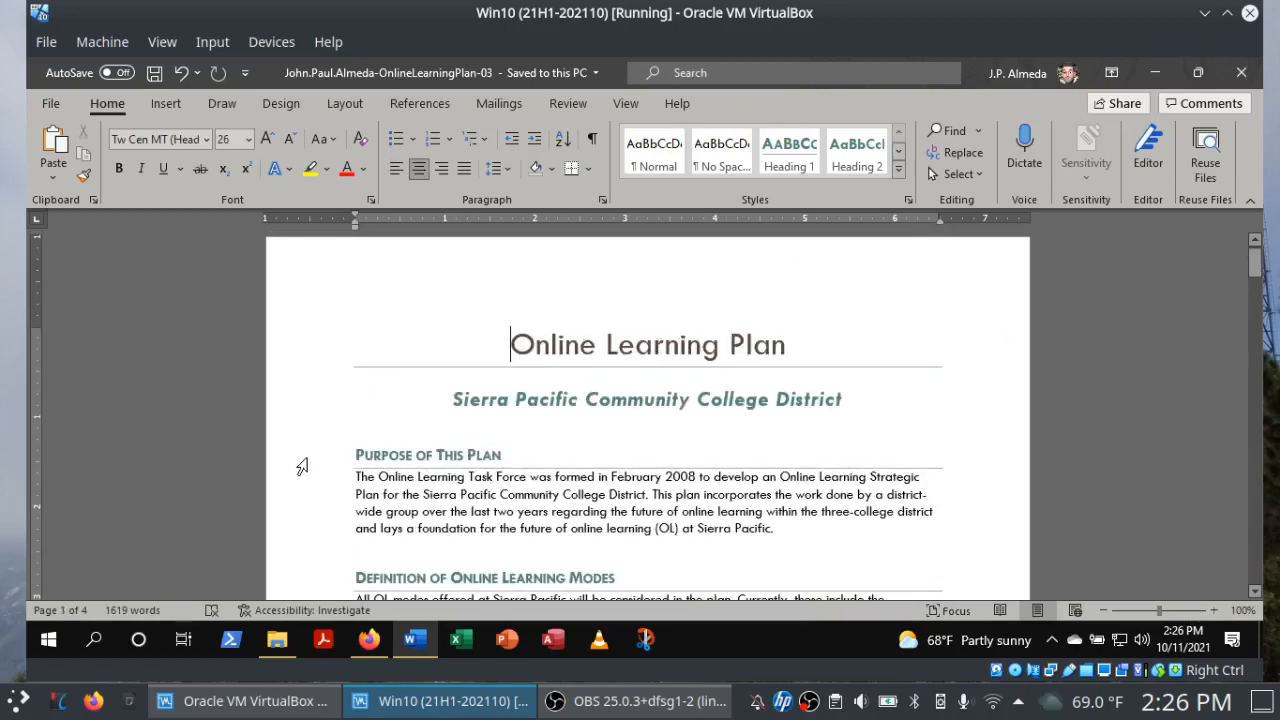
left_click(356, 455)
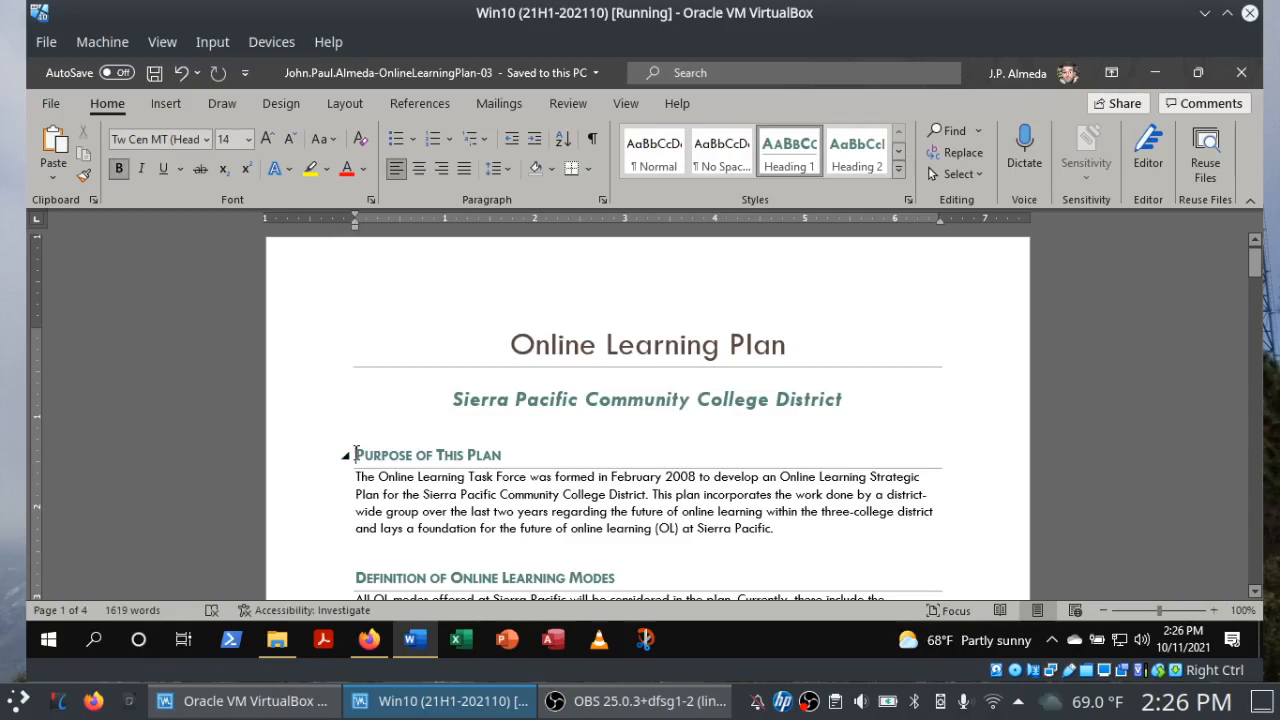
key("ctrl+Return")
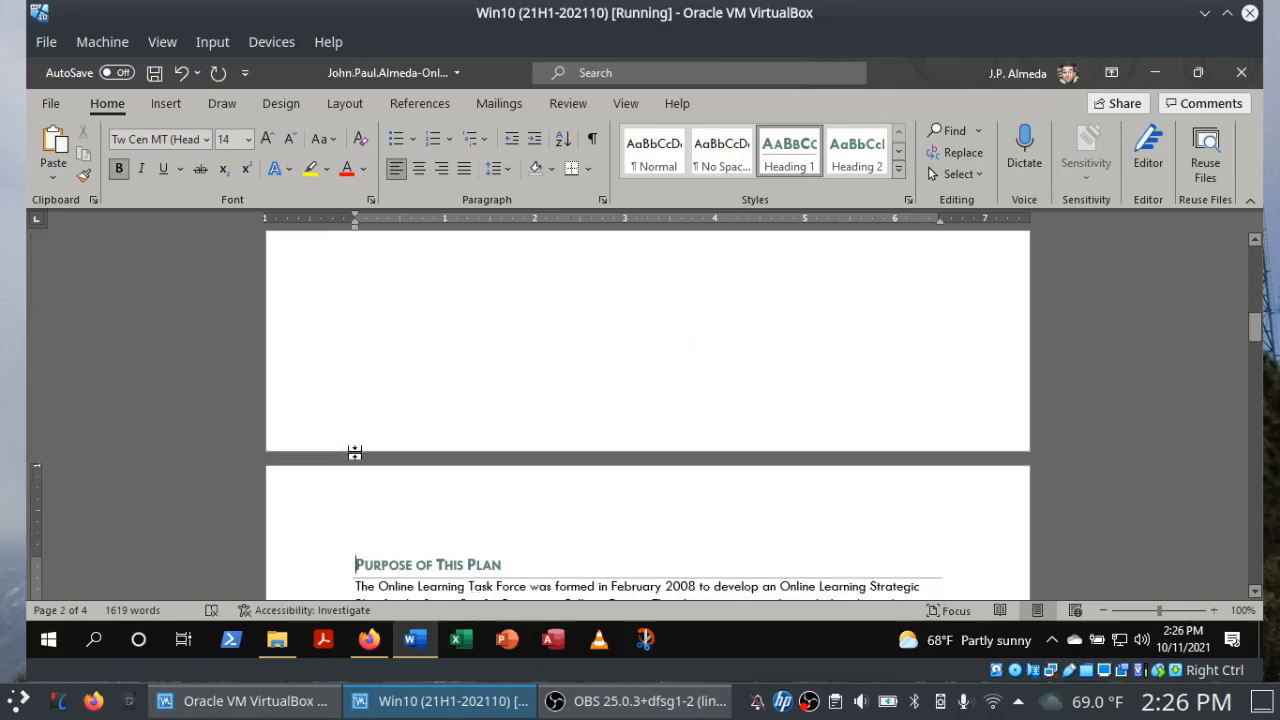
left_click(166, 104)
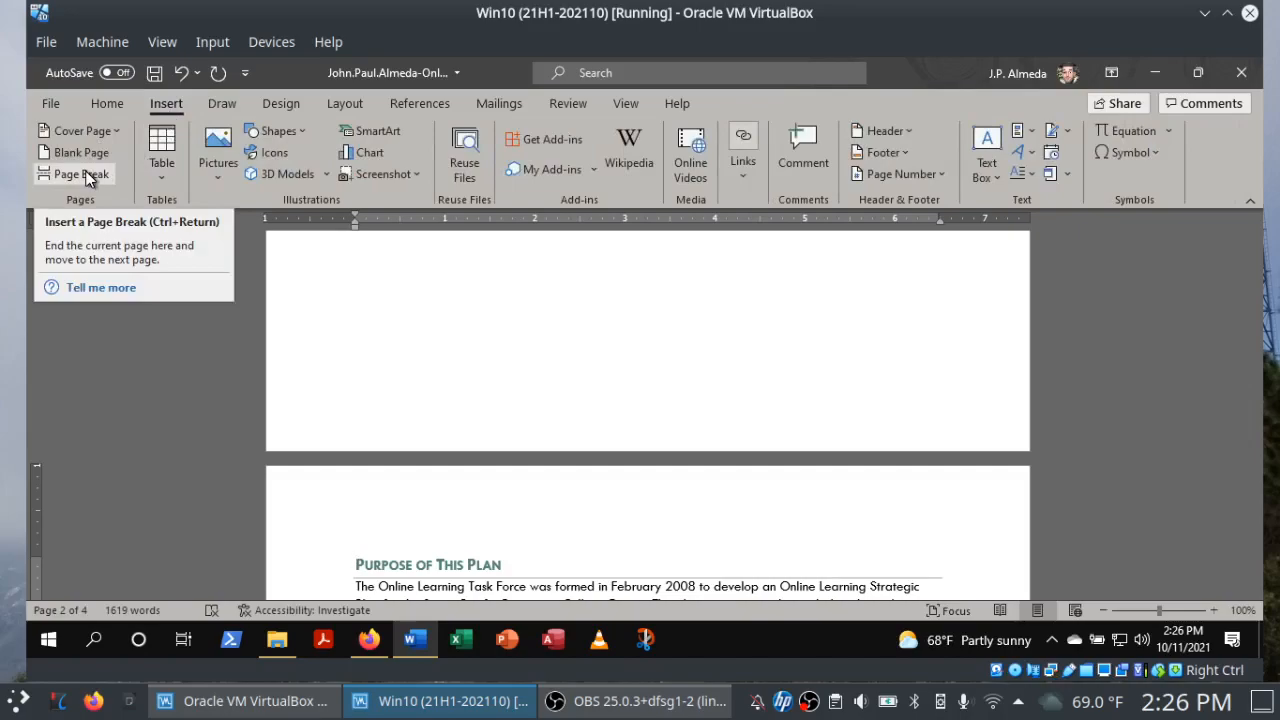
left_click(120, 103)
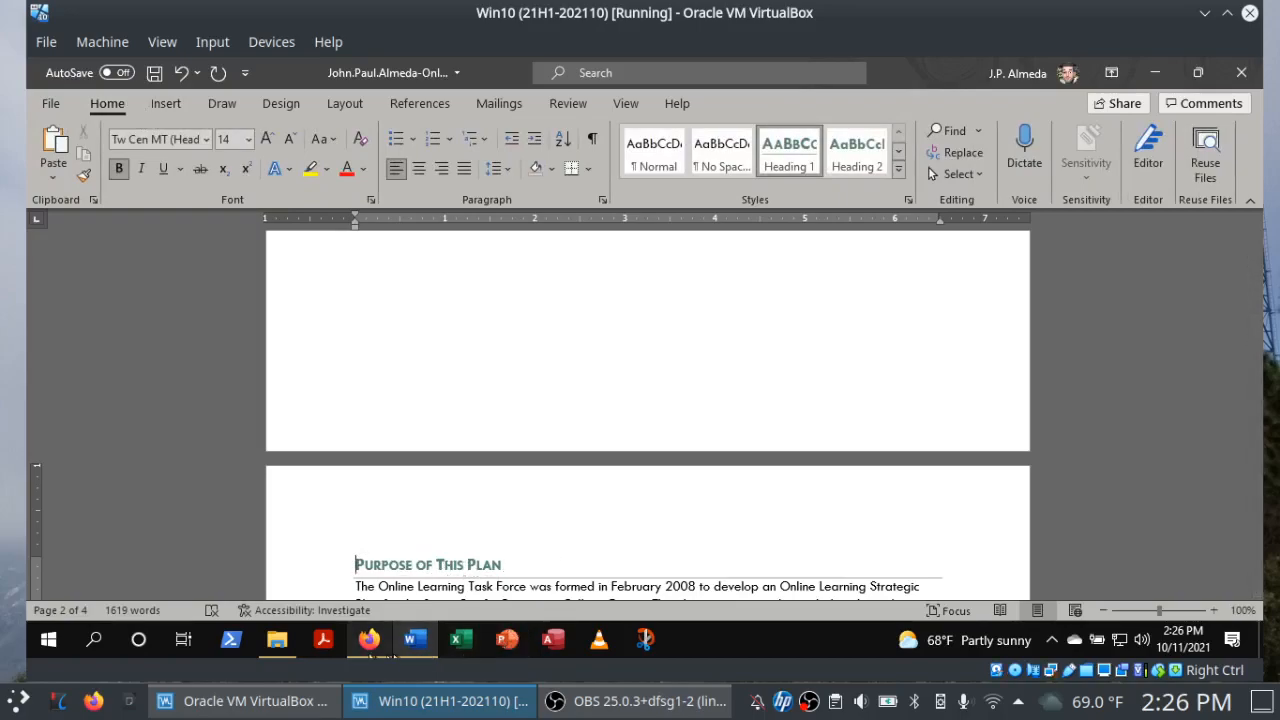
Mark instruction 9a as done in the Firefox assignment page and return to the Word document.
left_click(369, 640)
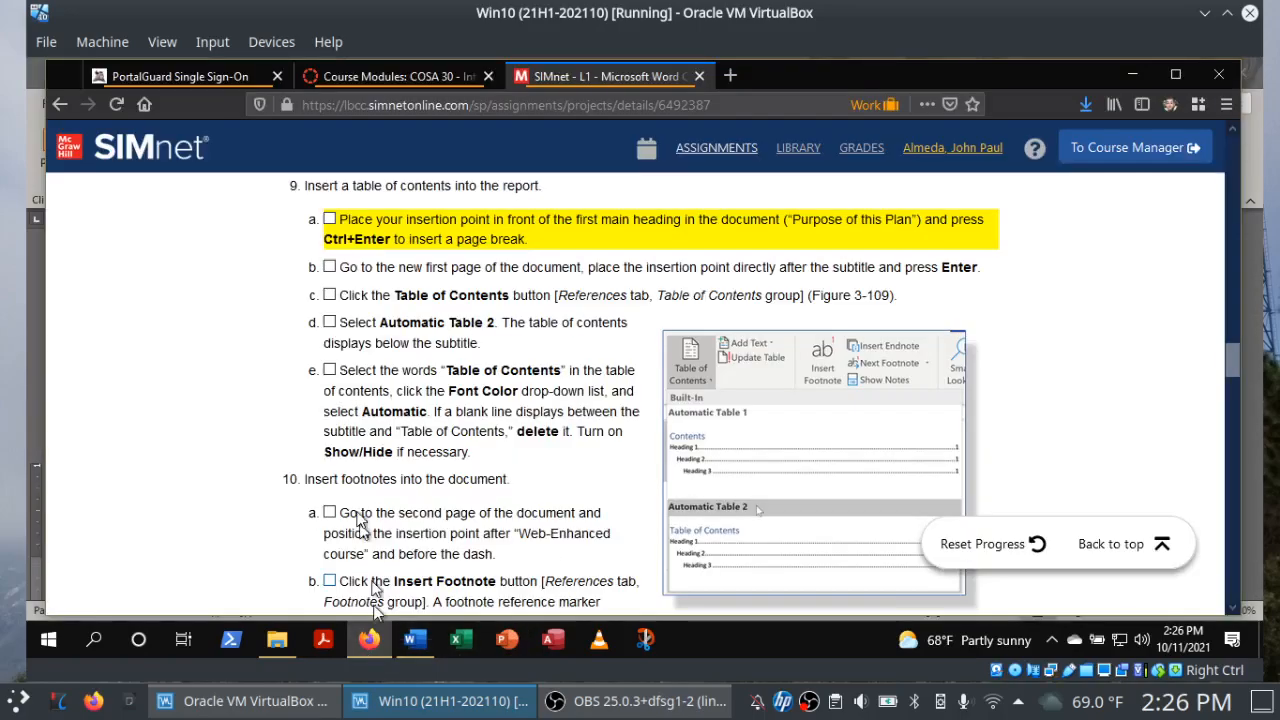
left_click(330, 220)
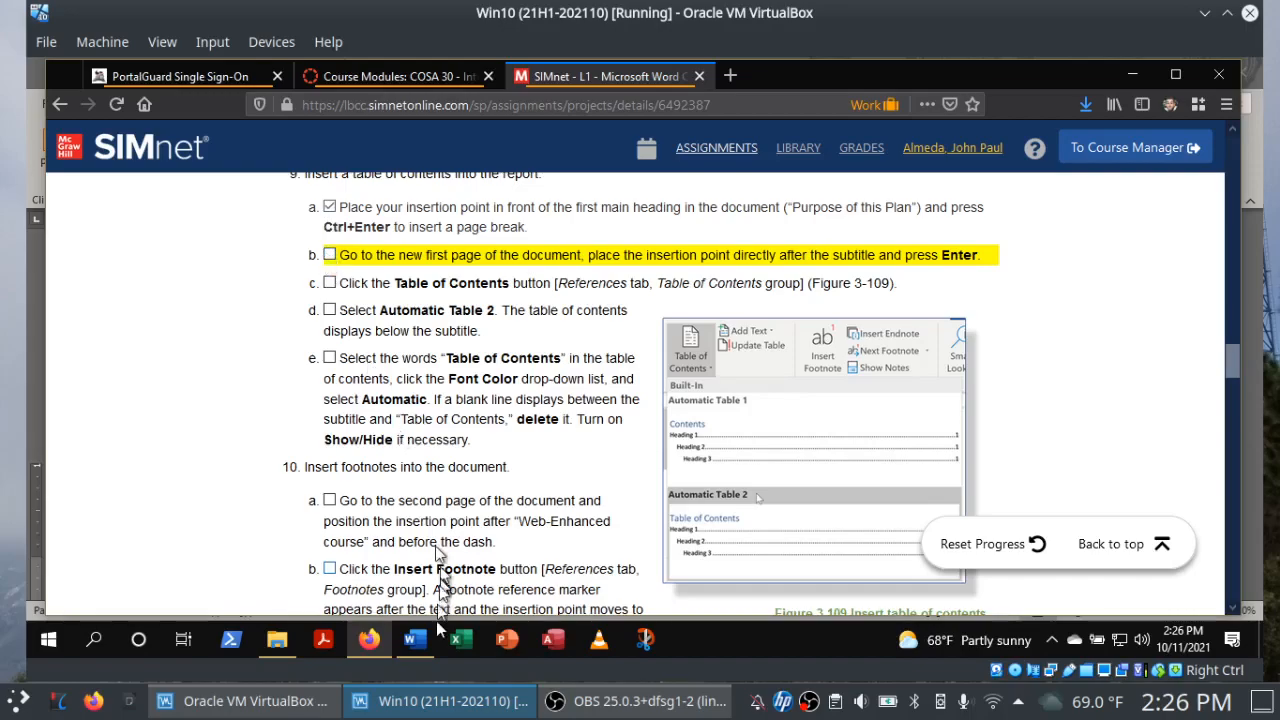
left_click(420, 648)
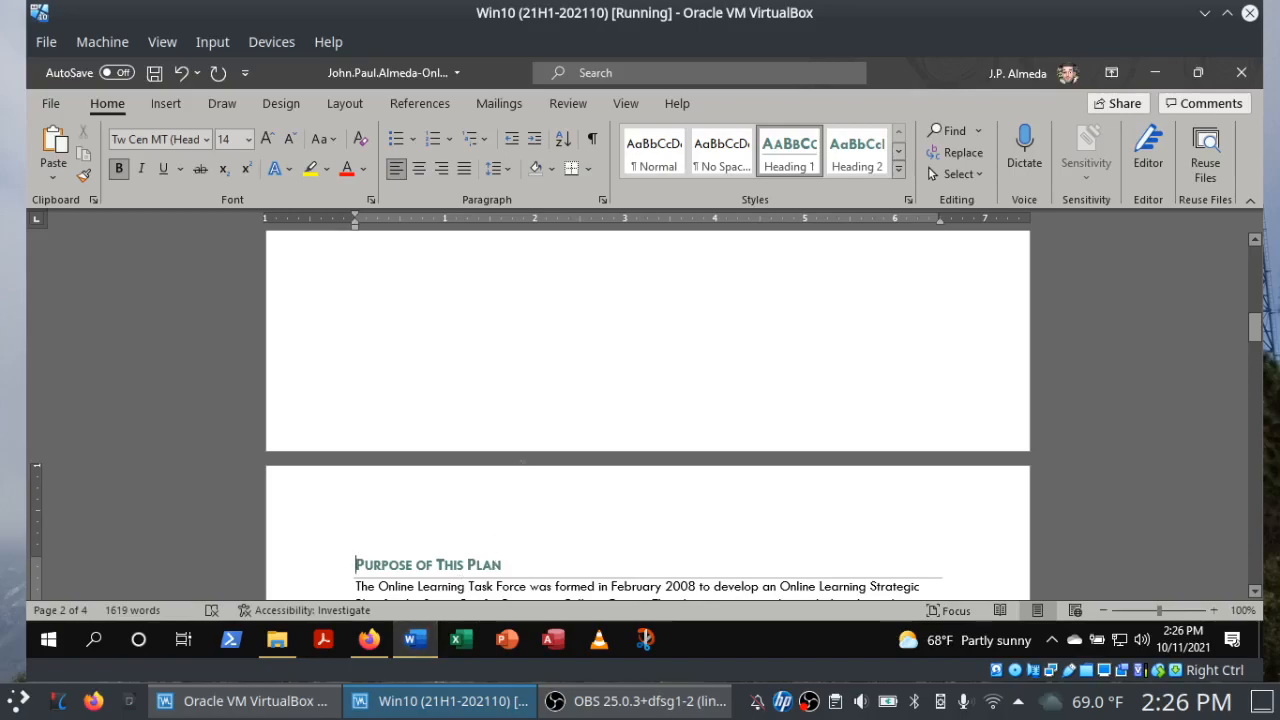
Add a blank line directly after the subtitle Sierra Pacific Community College District on the first page, consulting instruction 9b in Firefox.
key("ctrl+Home")
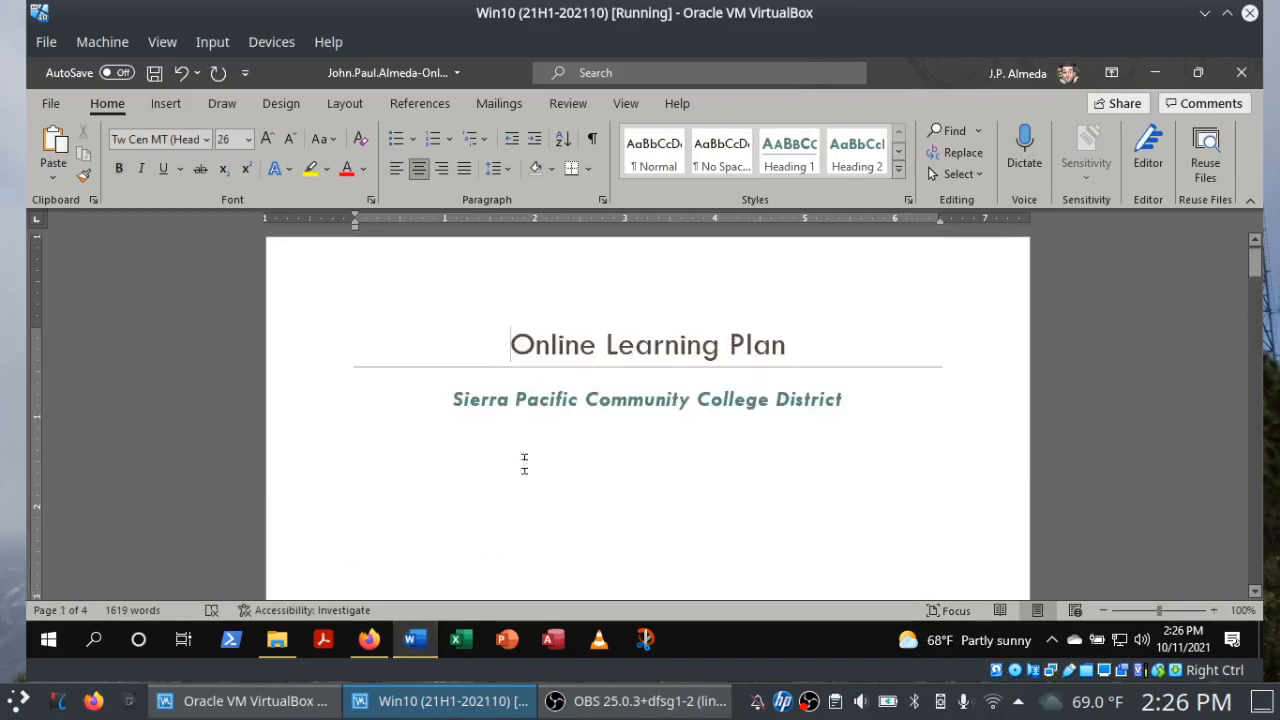
left_click(801, 437)
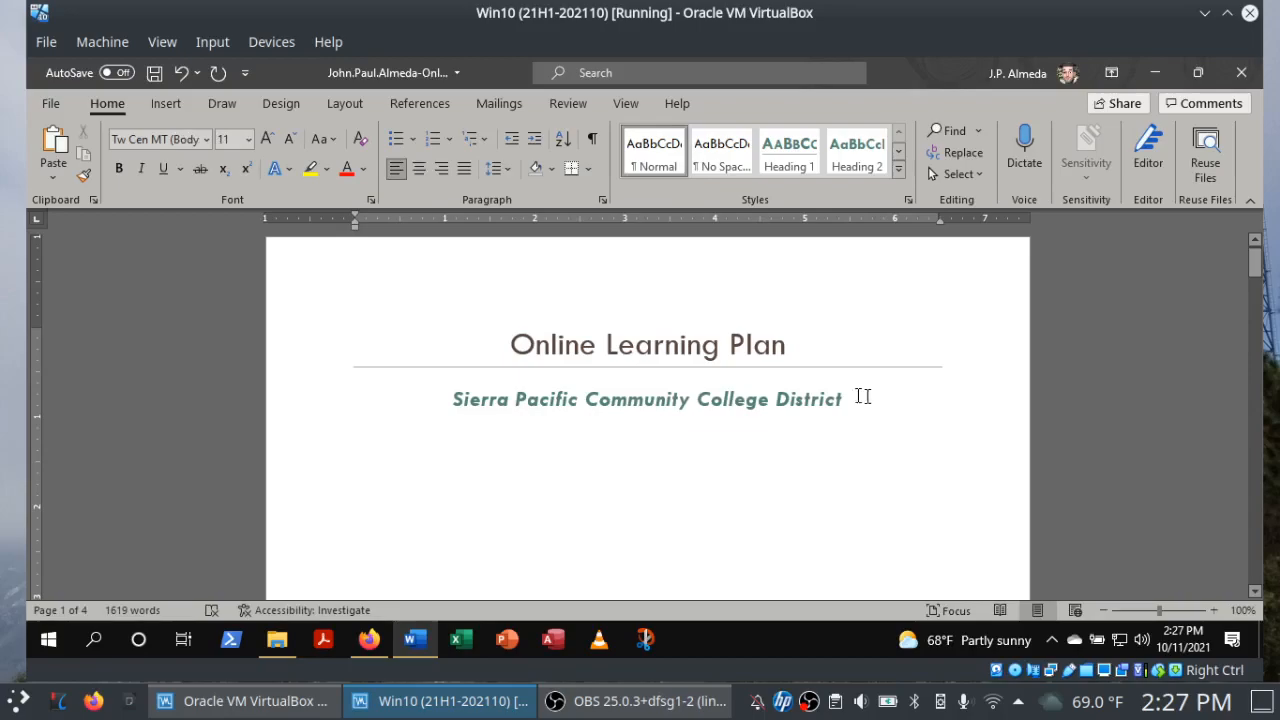
left_click(368, 640)
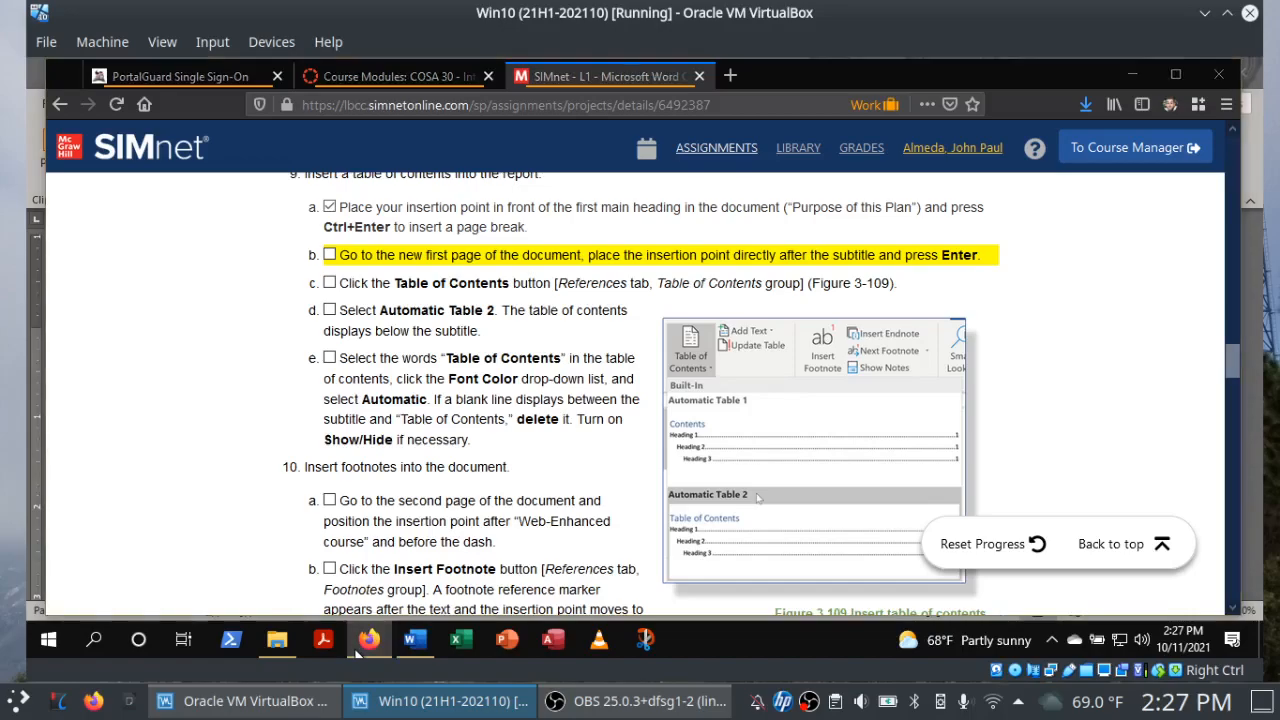
left_click(415, 640)
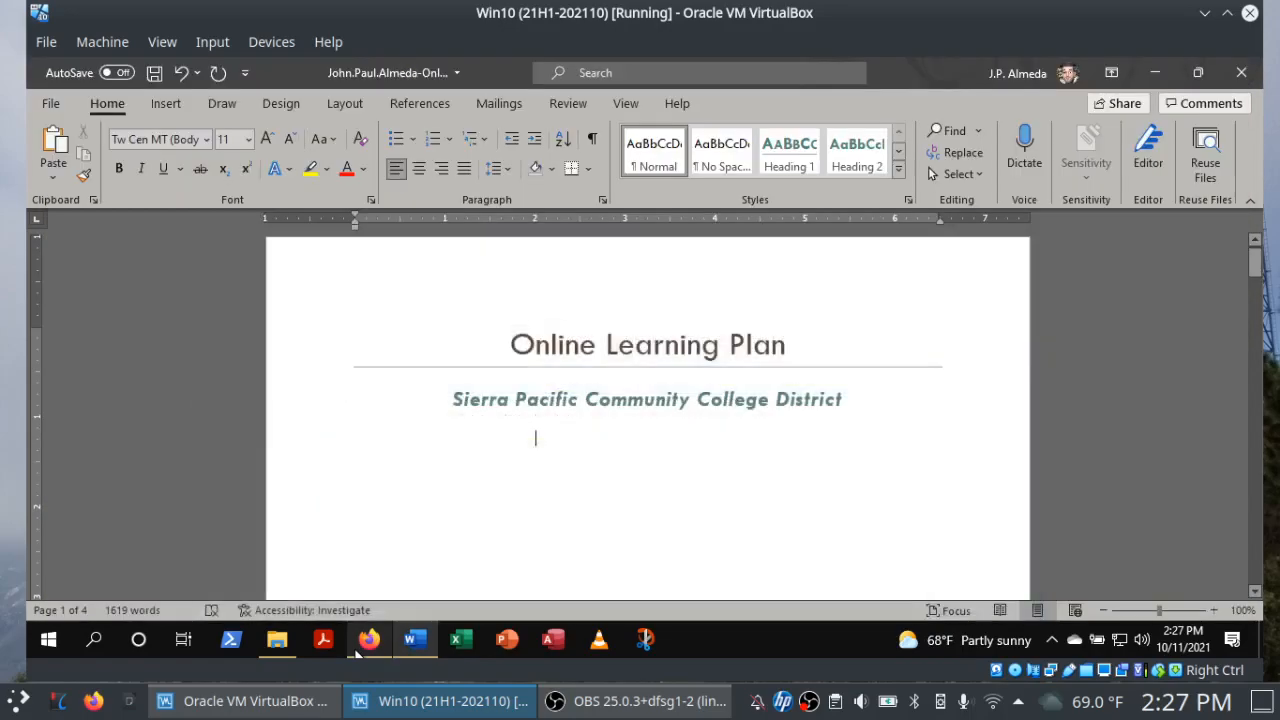
left_click(864, 402)
key("Return")
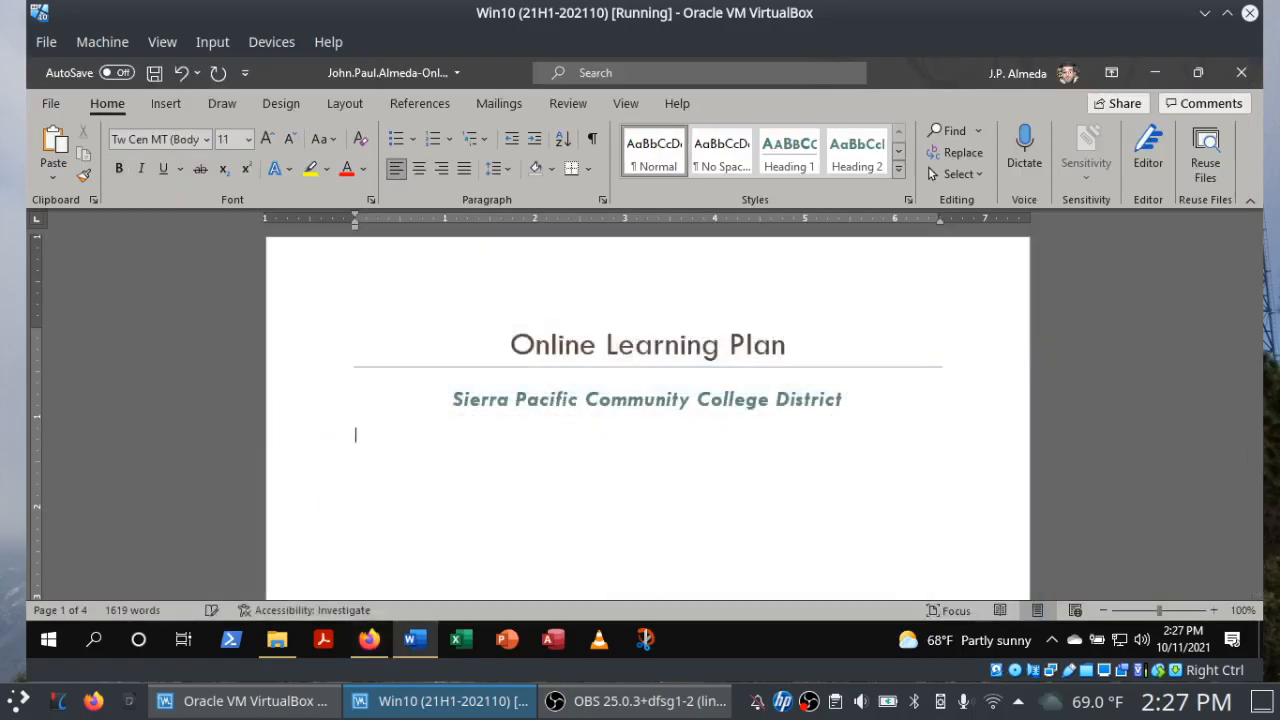
Check off instruction 9b in the Firefox assignment page and go back to Word.
left_click(375, 633)
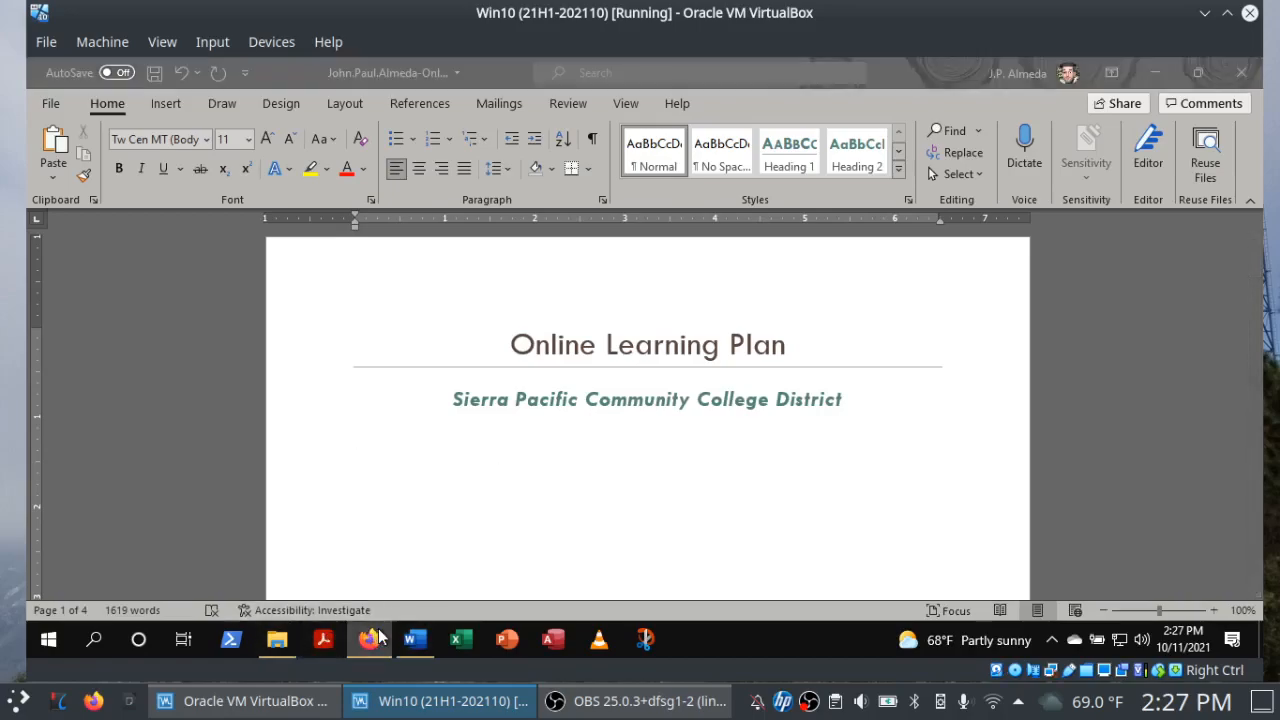
left_click(329, 256)
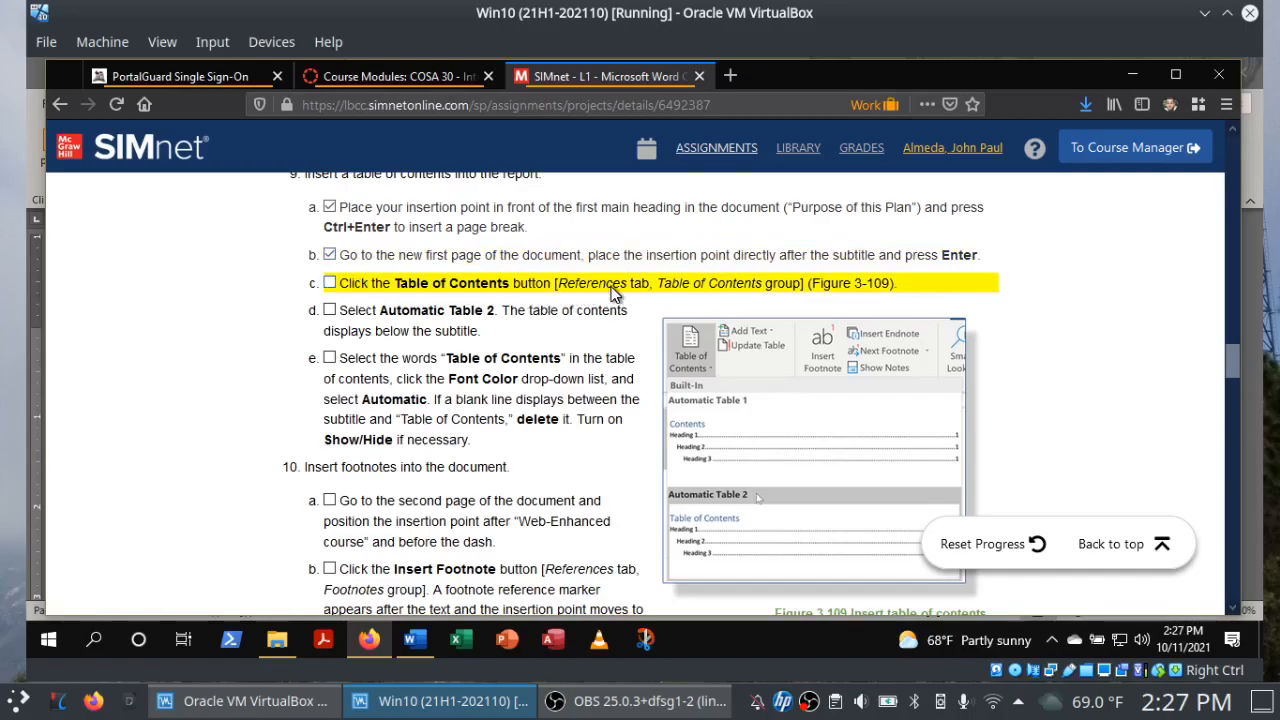
left_click(416, 642)
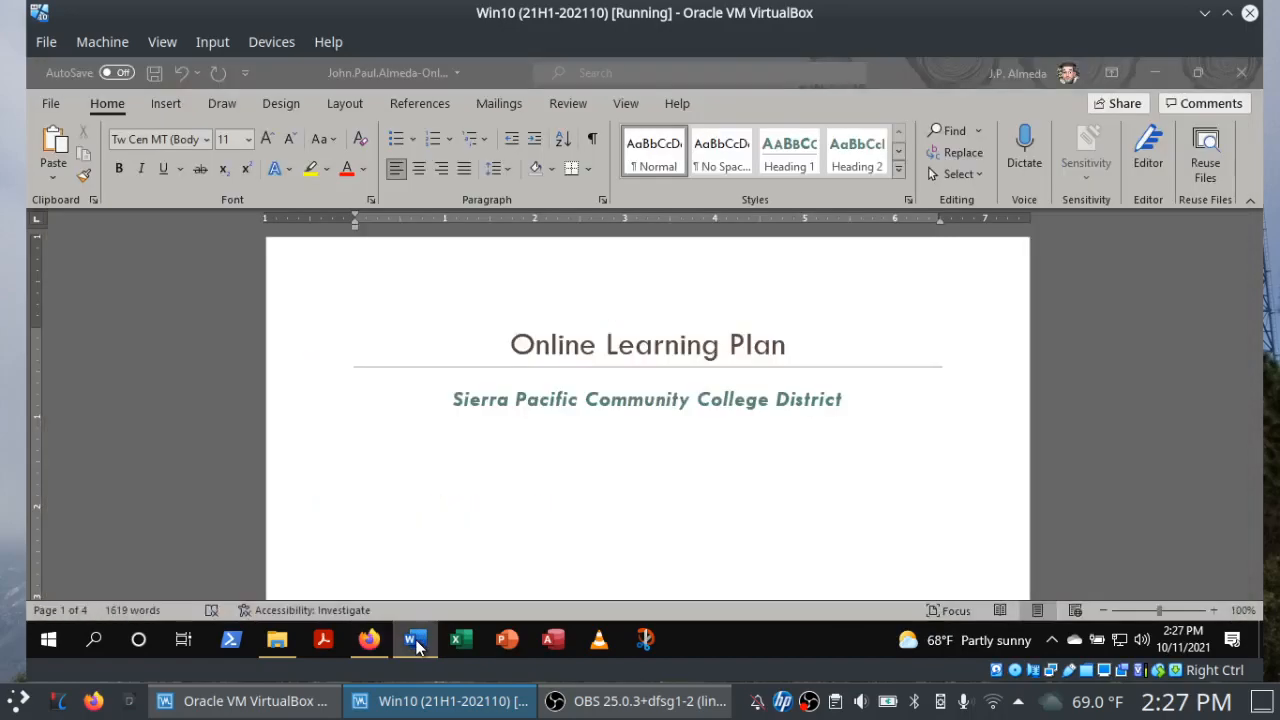
Insert an Automatic Table 2 table of contents on the blank line below the subtitle, consulting instructions 9c and 9d in Firefox.
left_click(435, 104)
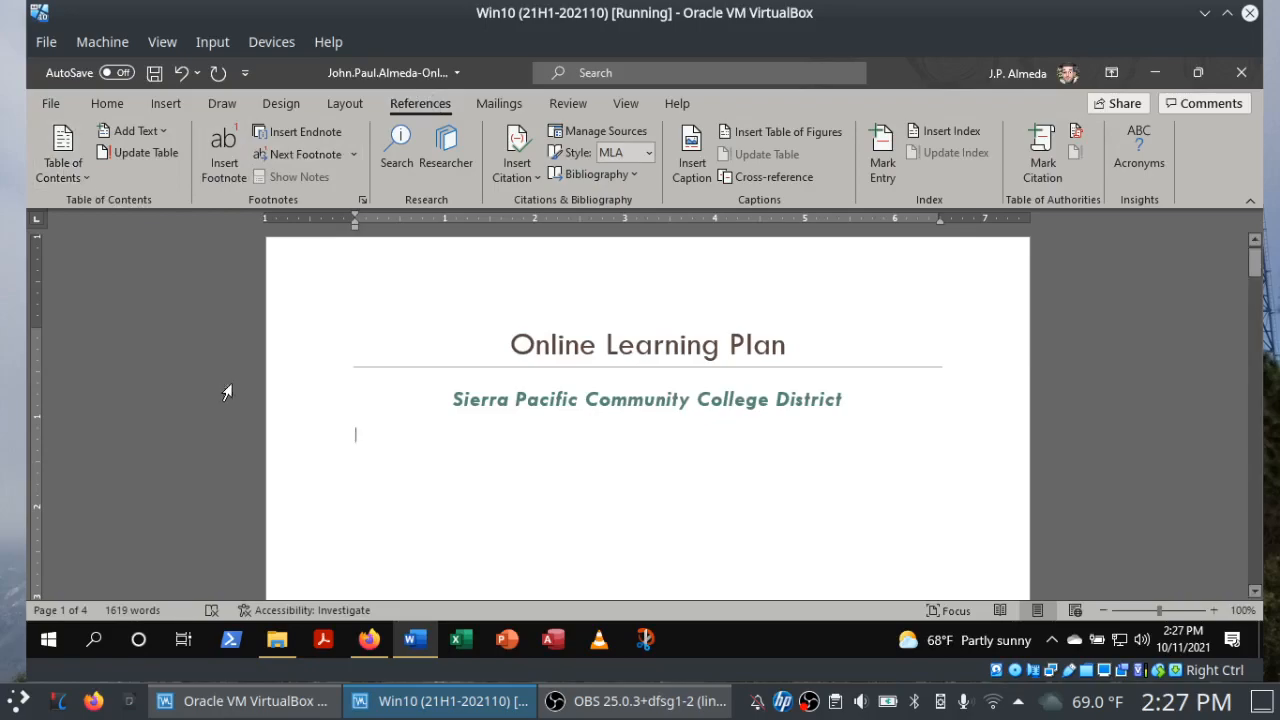
left_click(369, 640)
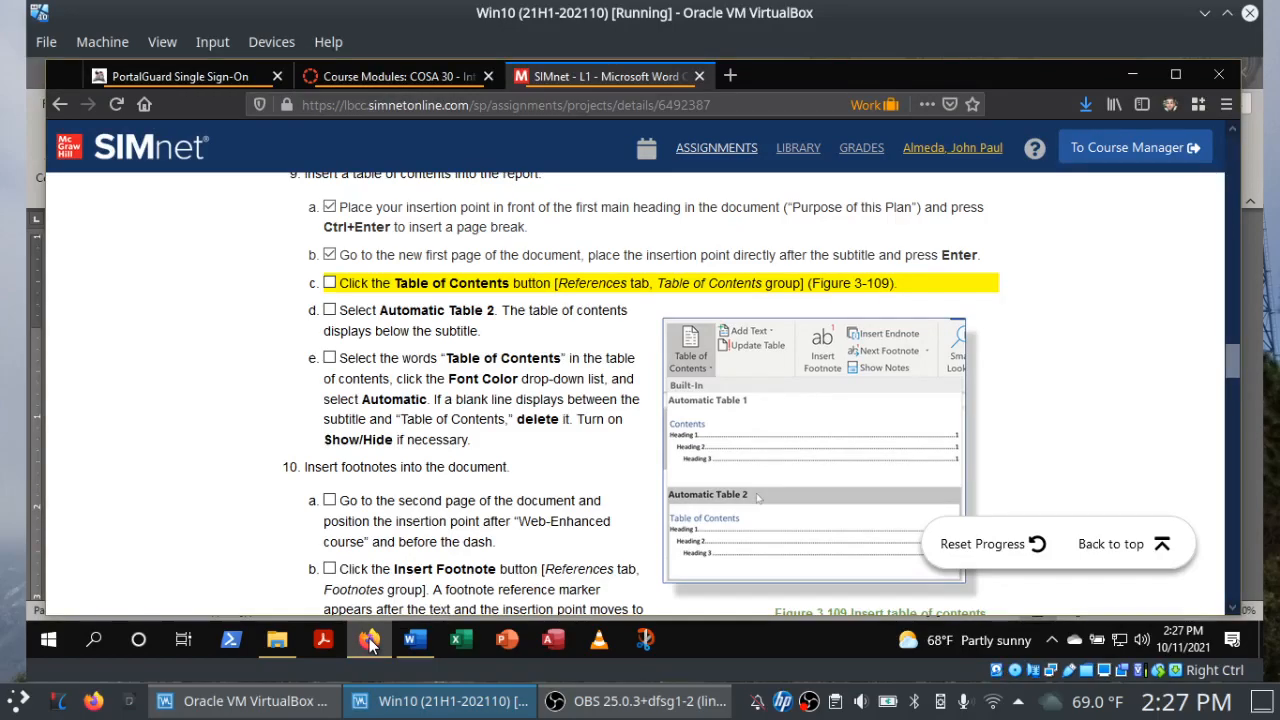
left_click(369, 640)
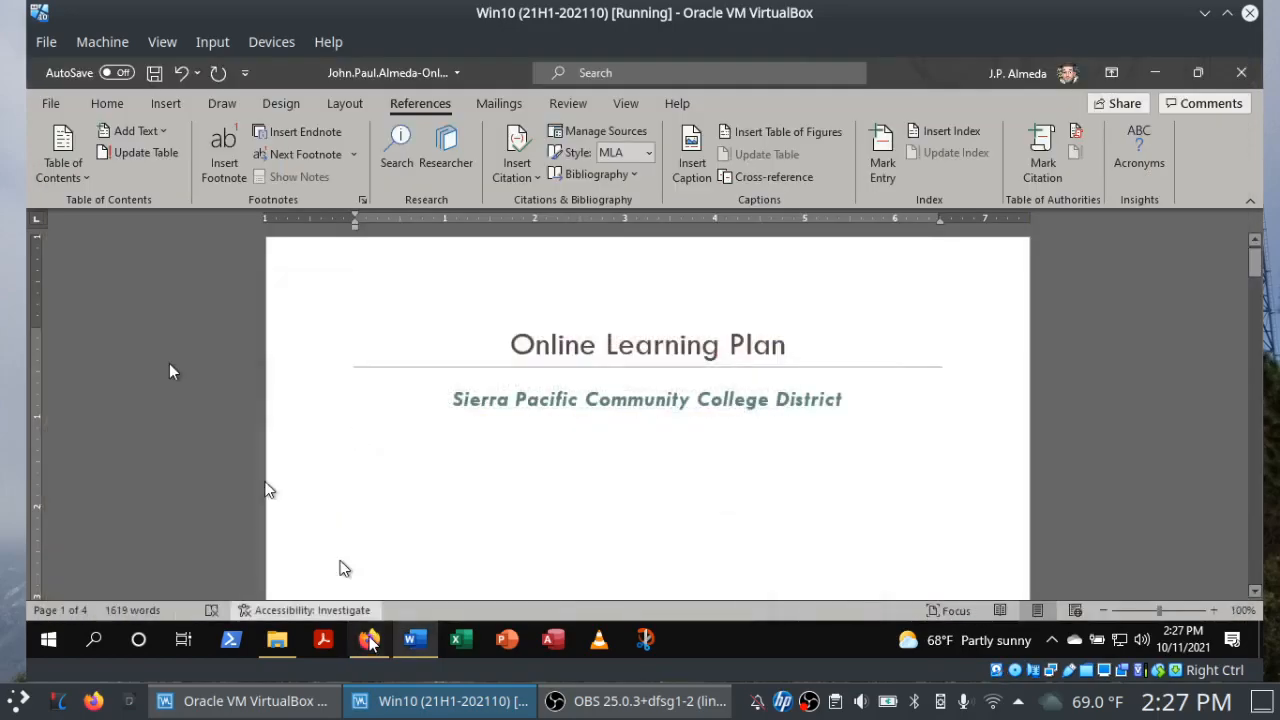
left_click(85, 185)
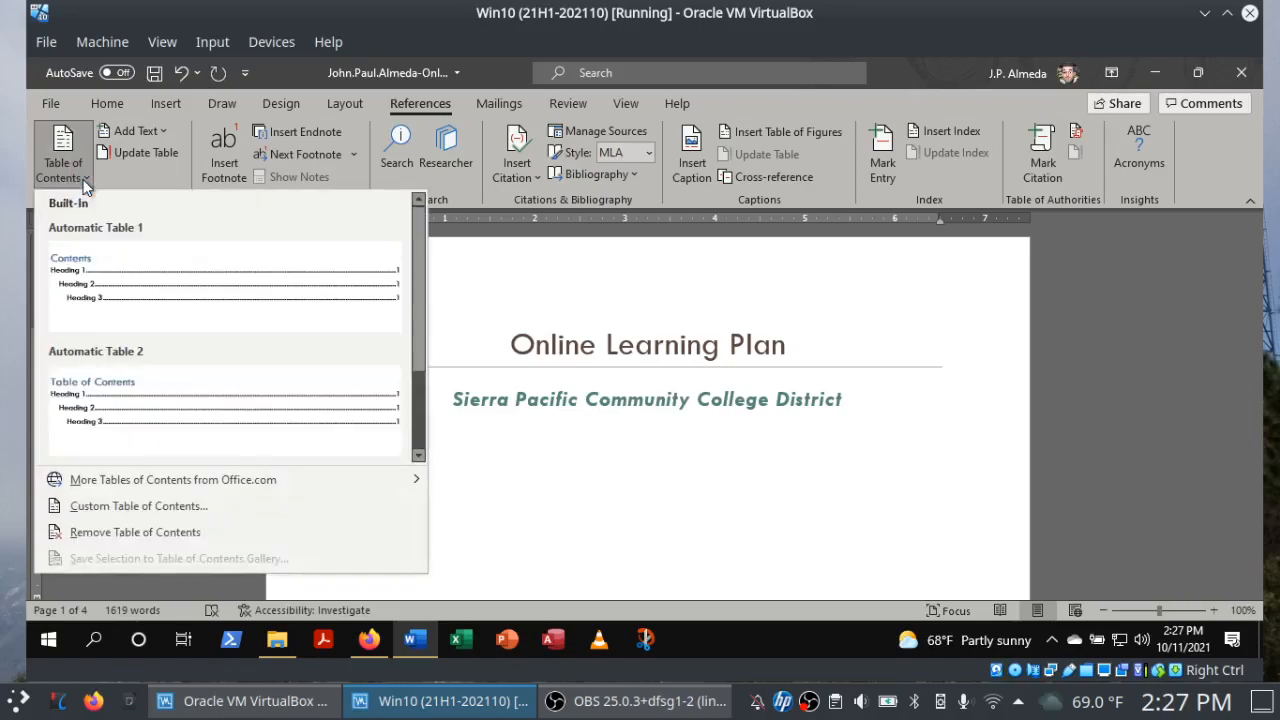
left_click(125, 395)
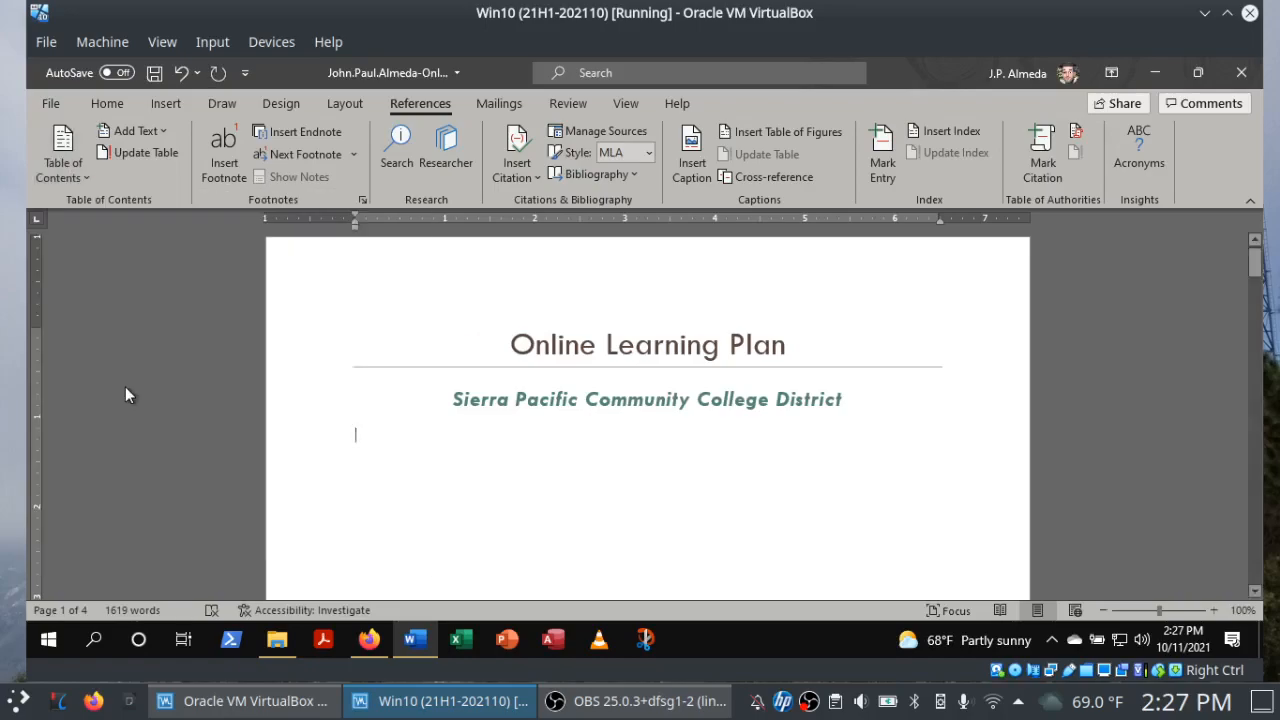
Check off instructions 9c and 9d in the Firefox assignment page and return to the Word document.
left_click(366, 643)
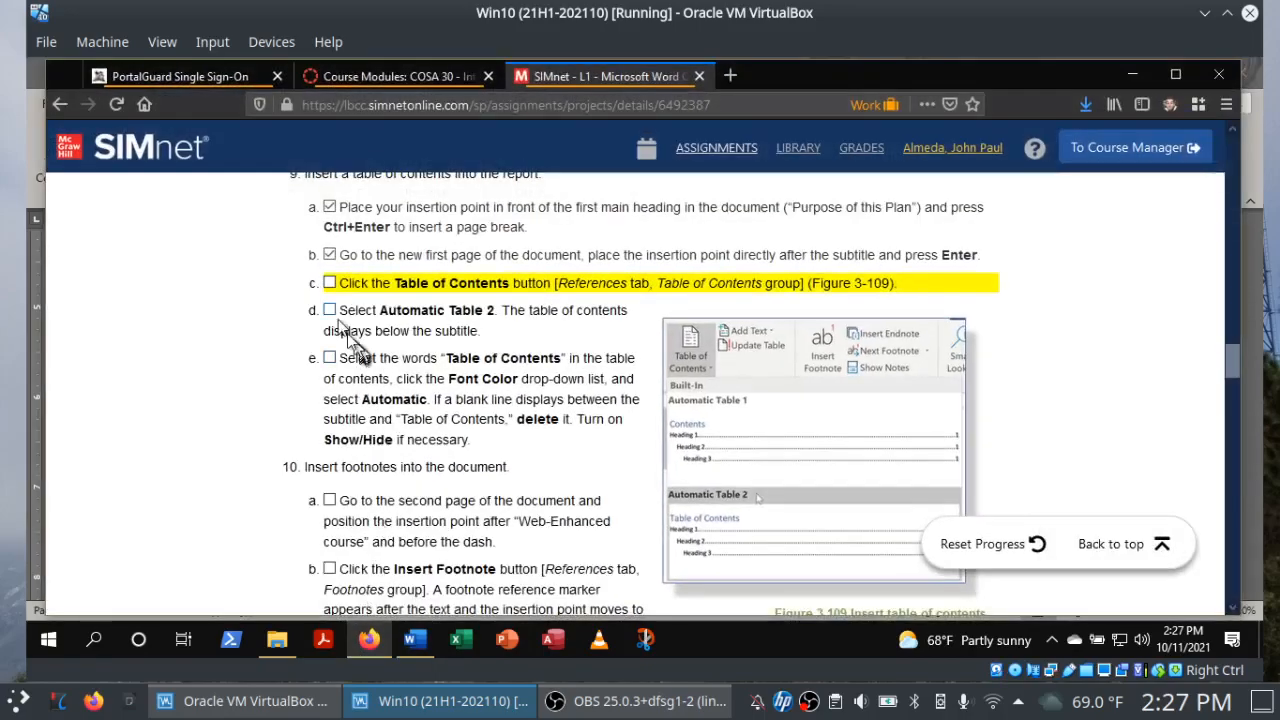
left_click(330, 285)
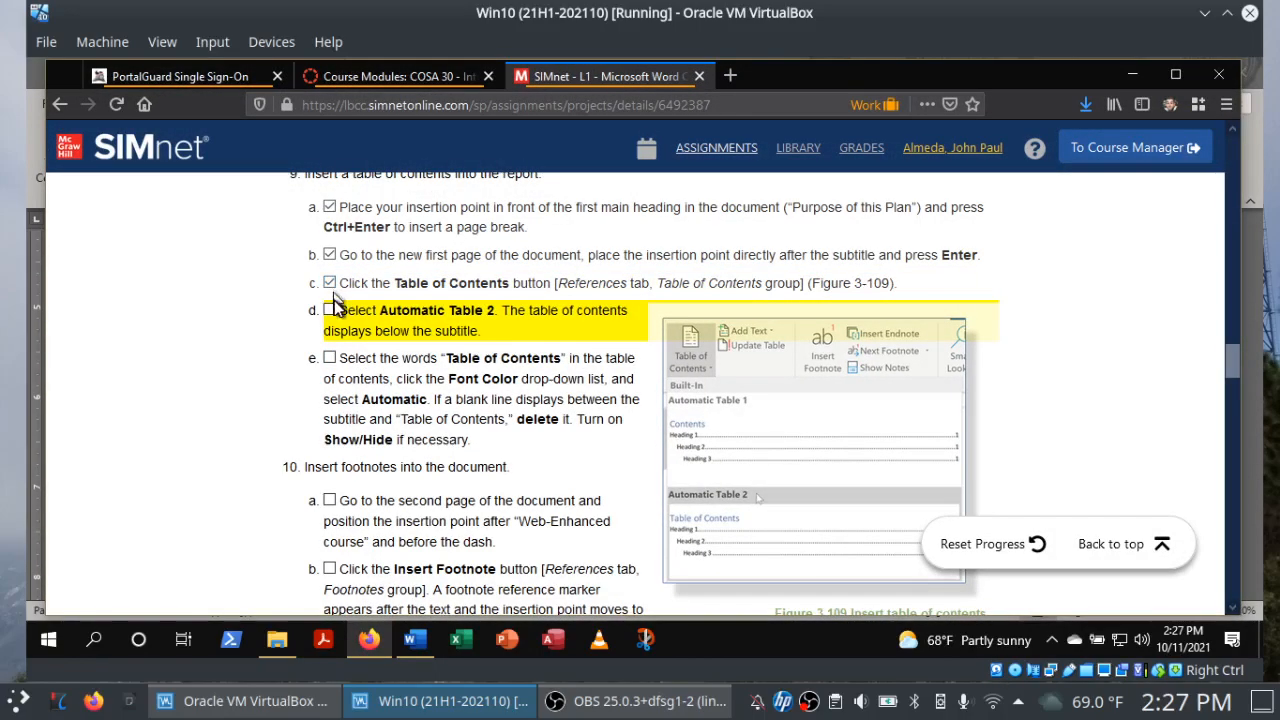
left_click(331, 311)
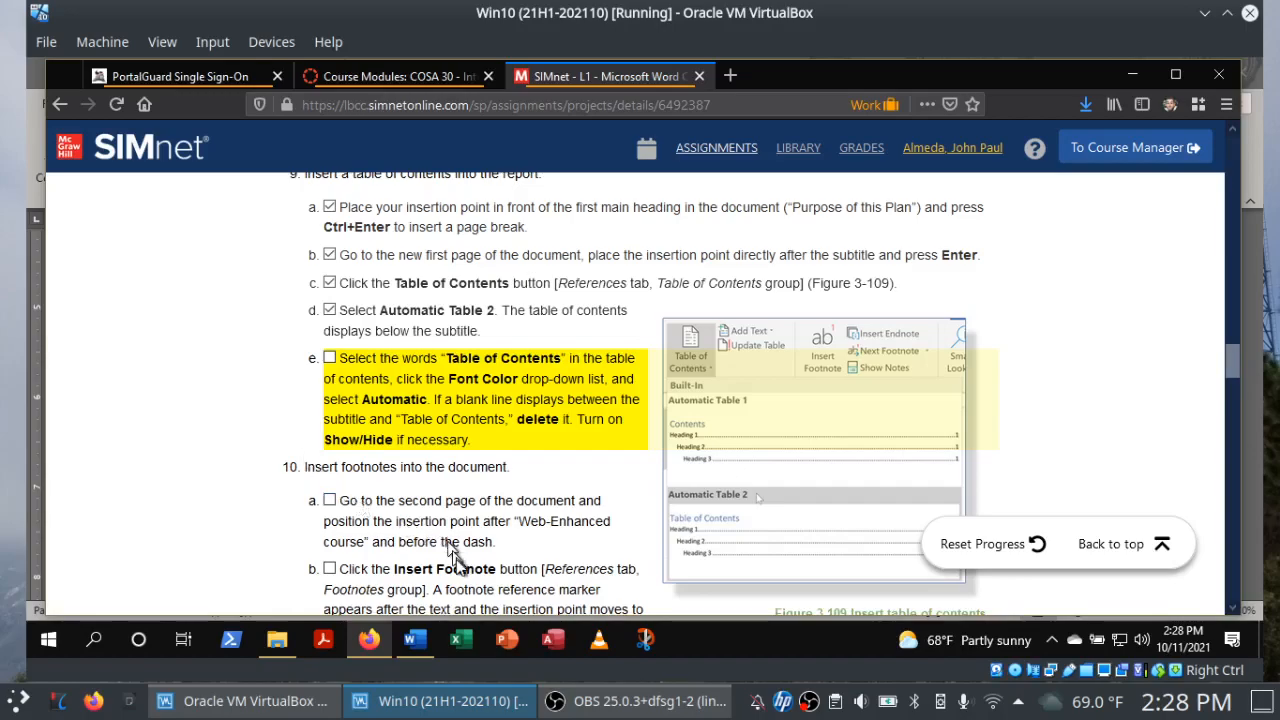
left_click(412, 640)
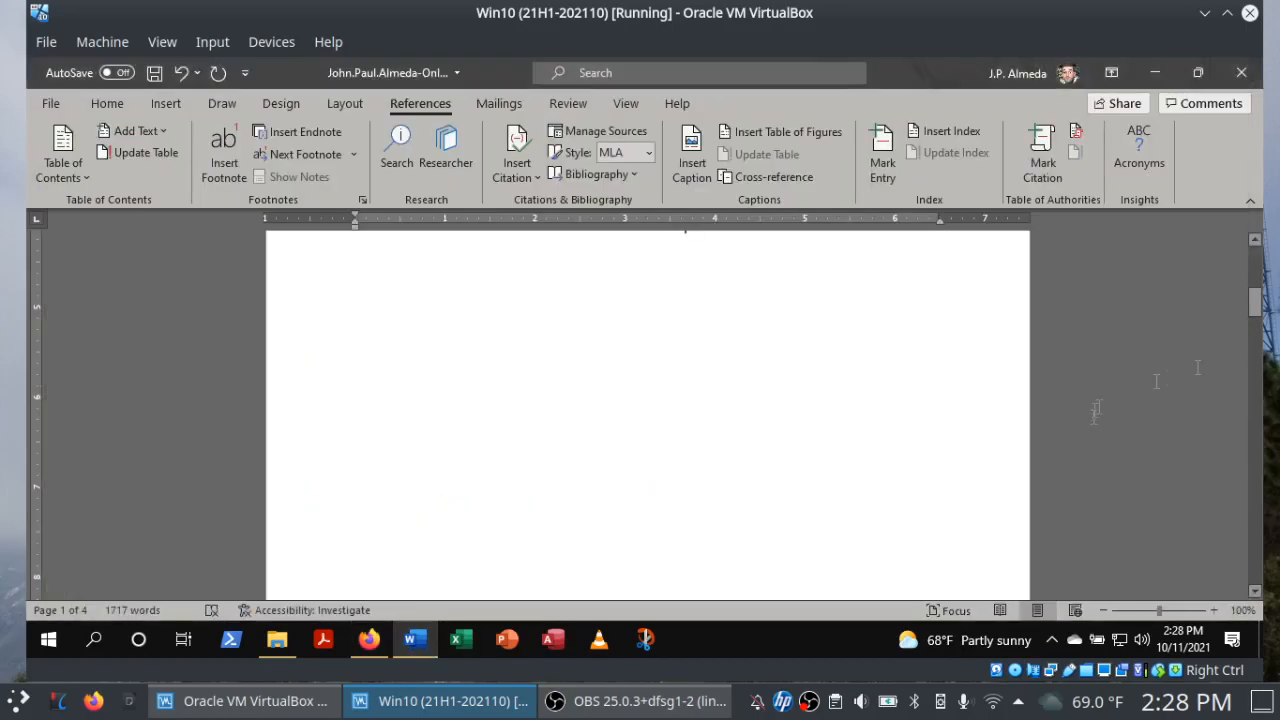
Set the font color of the words Table of Contents above the contents list to Automatic.
scroll(1262, 268, "up", 8)
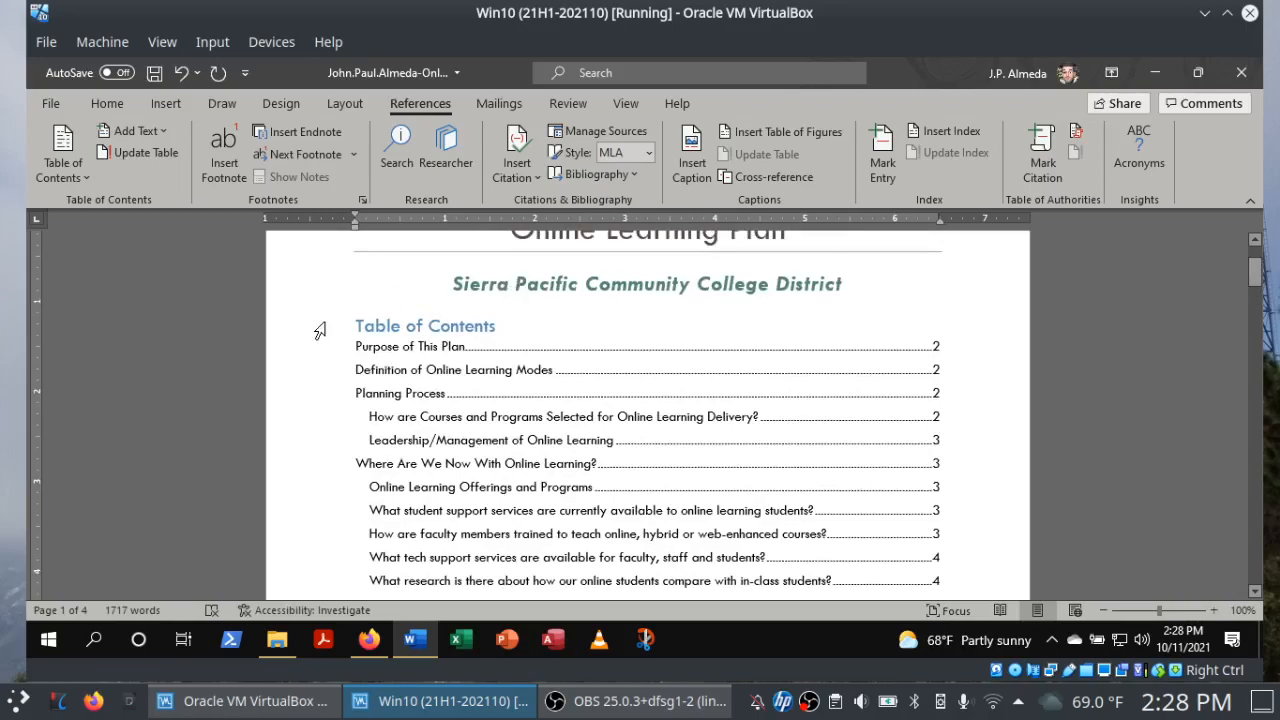
left_click(320, 330)
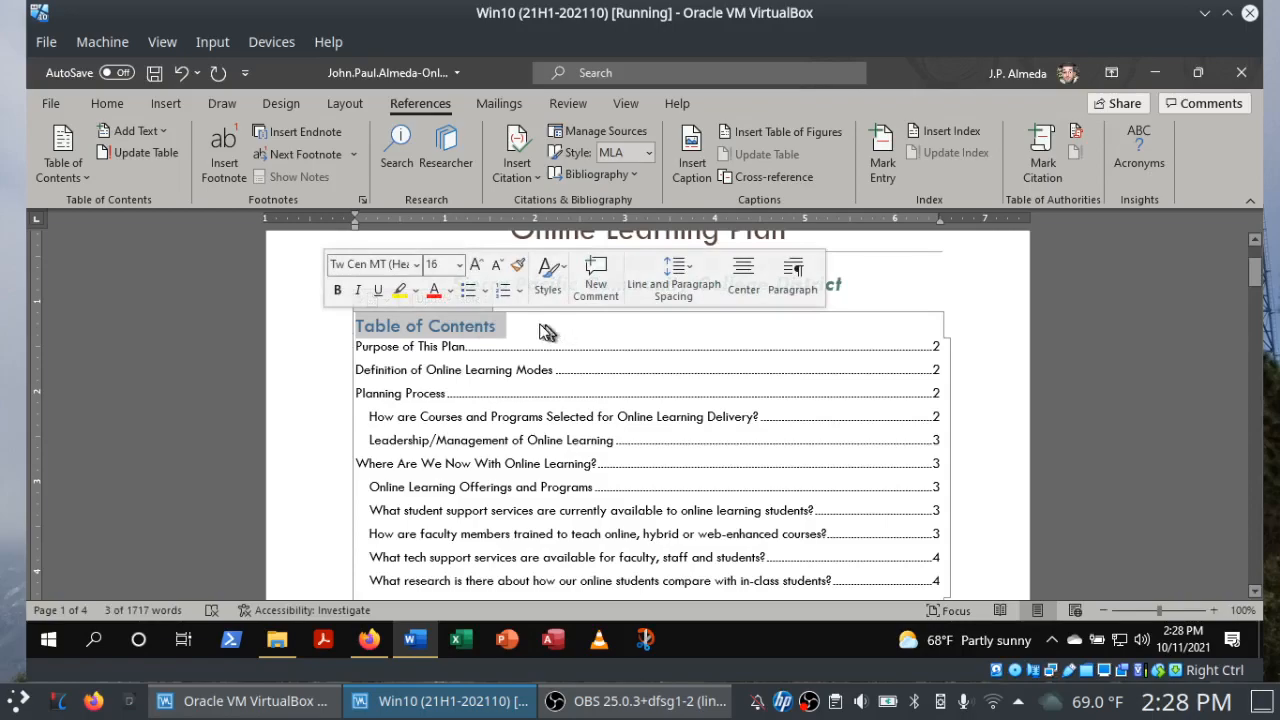
left_click(452, 290)
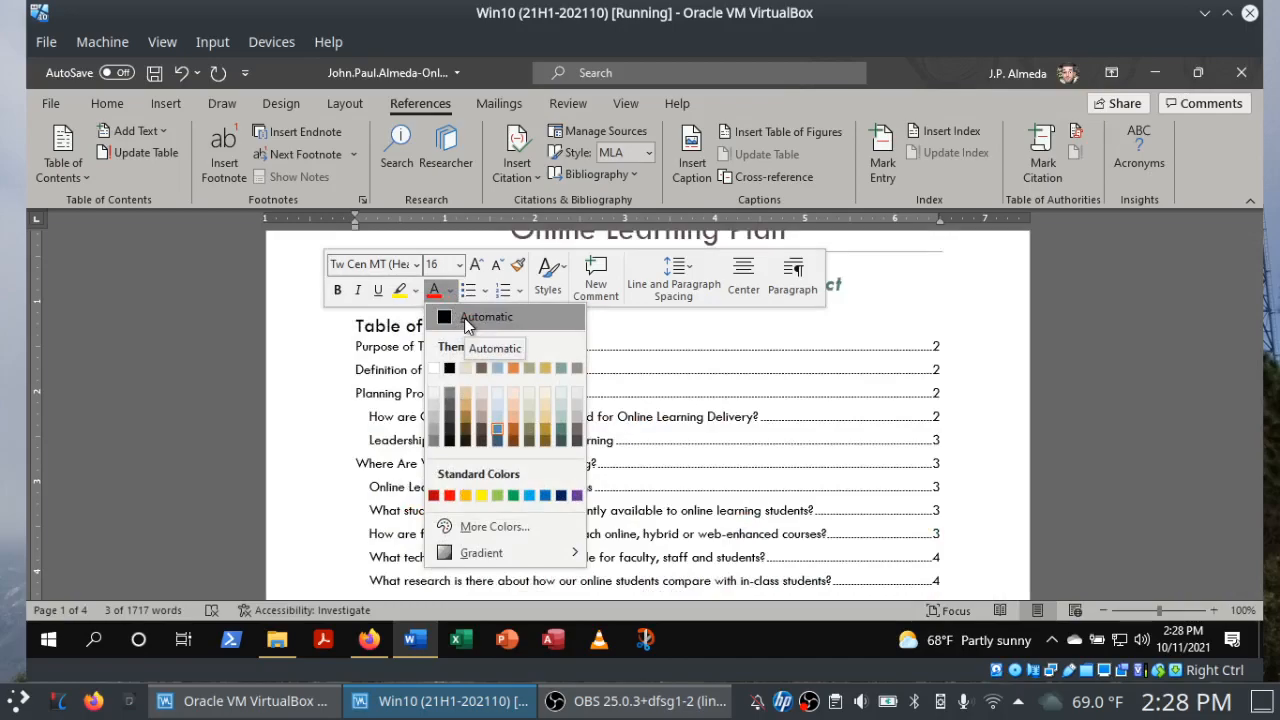
Set the "Table of Contents" heading's font color to Automatic, and mark step 9e complete in the SIMnet instructions in Firefox.
left_click(464, 318)
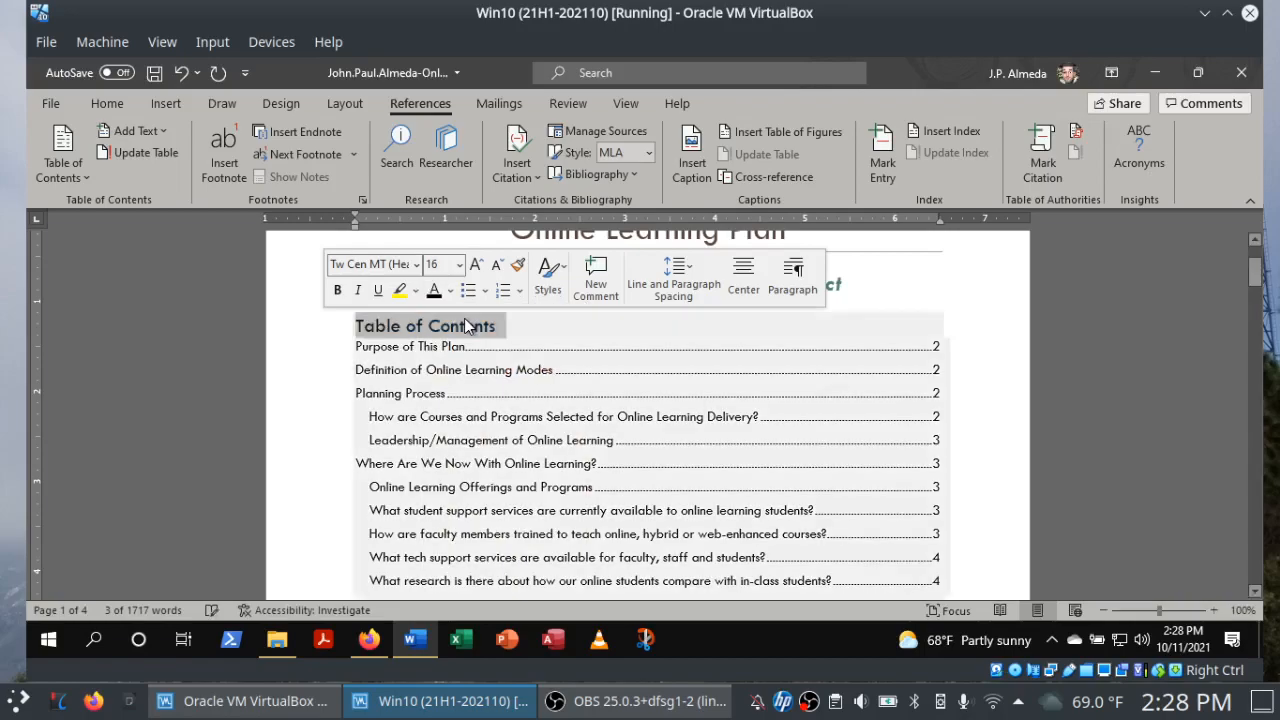
left_click(368, 640)
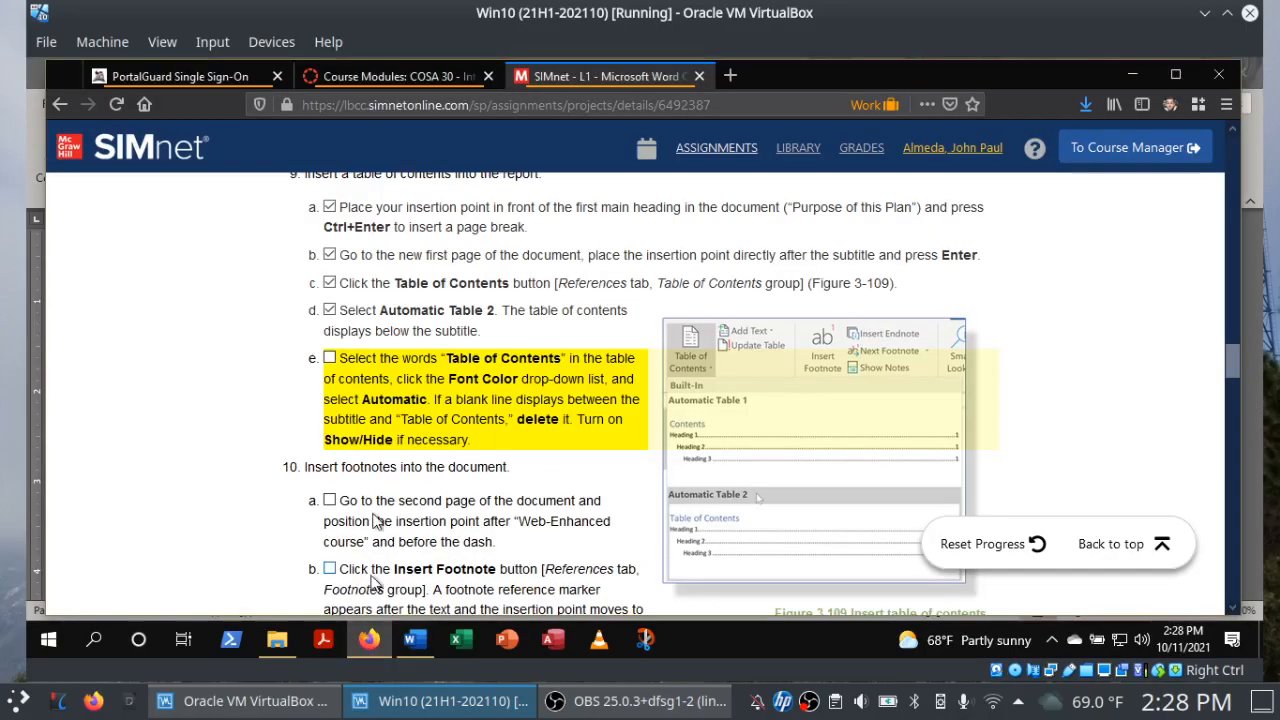
left_click(329, 359)
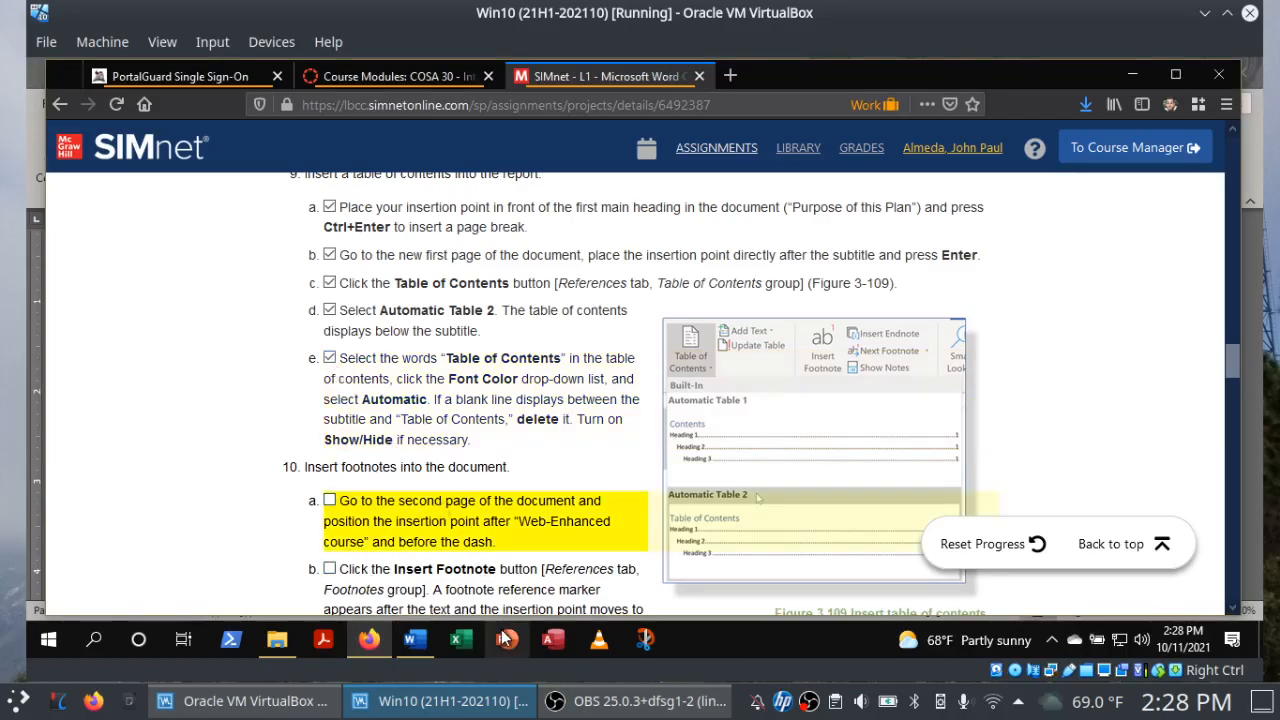
Switch to Word and place the insertion point on page 2 directly after "Web-Enhanced course" and before the dash.
left_click(410, 643)
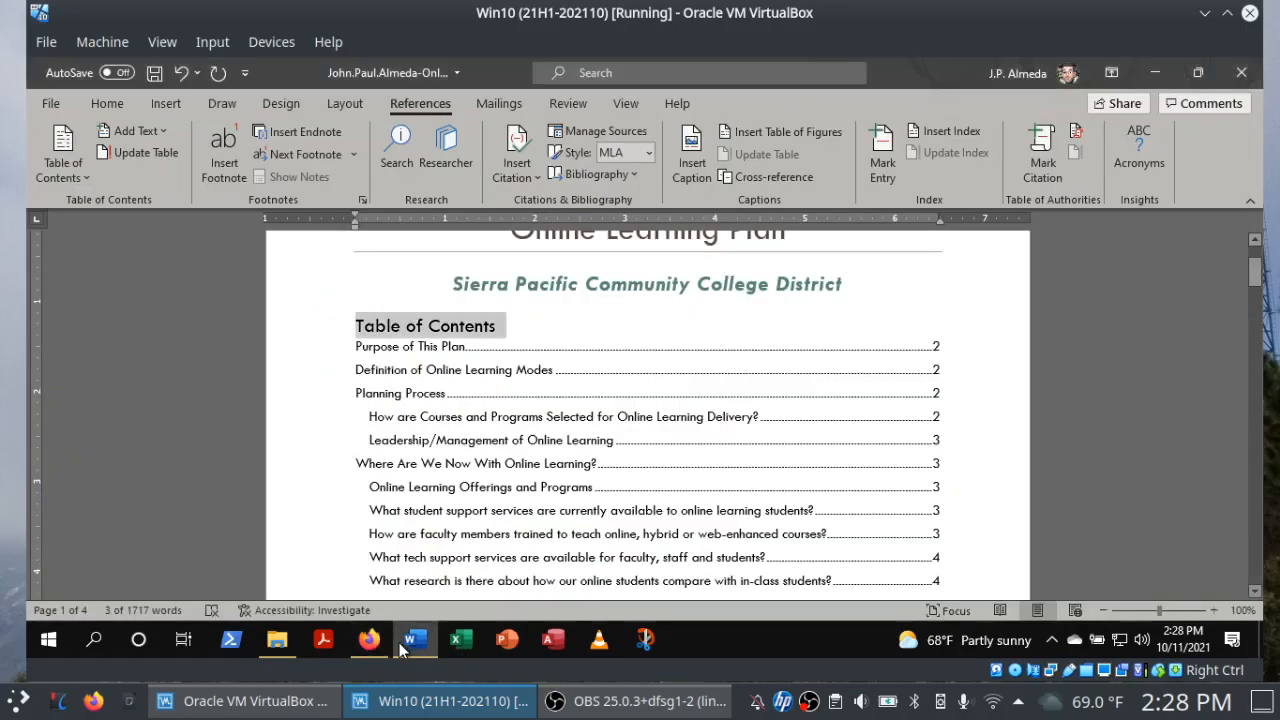
left_click(118, 101)
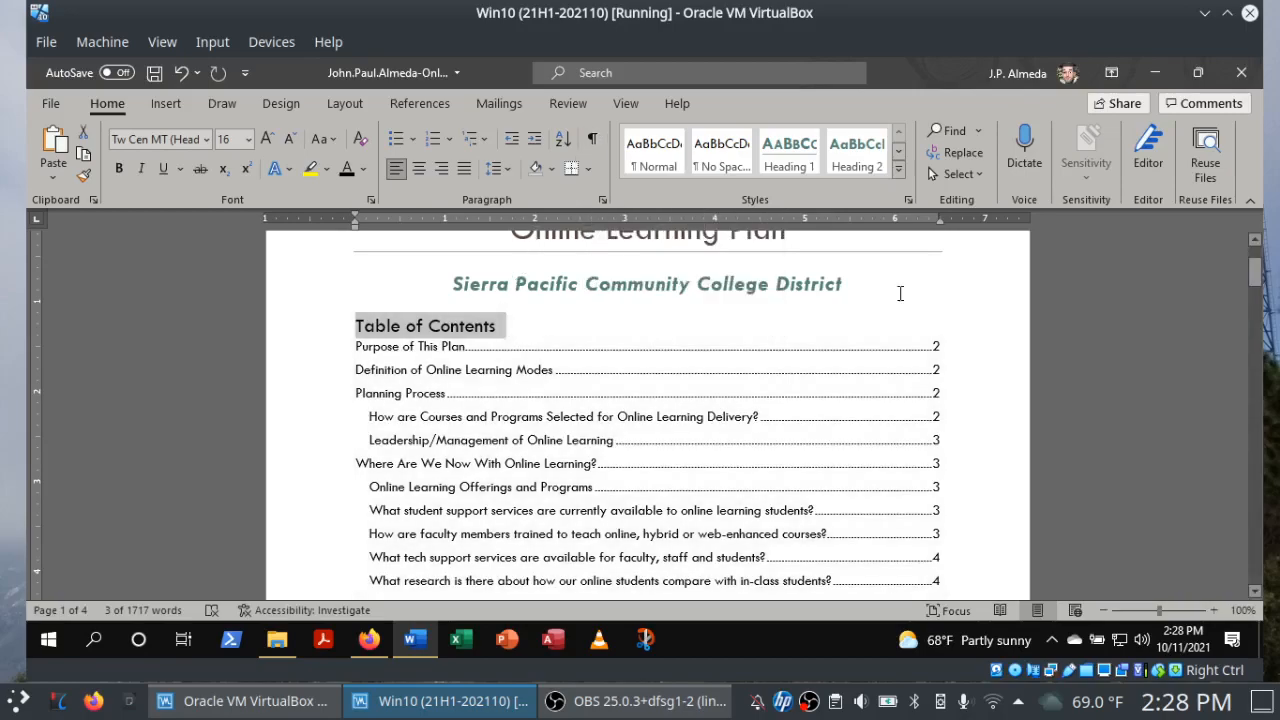
left_click_drag(1248, 287, 1249, 350)
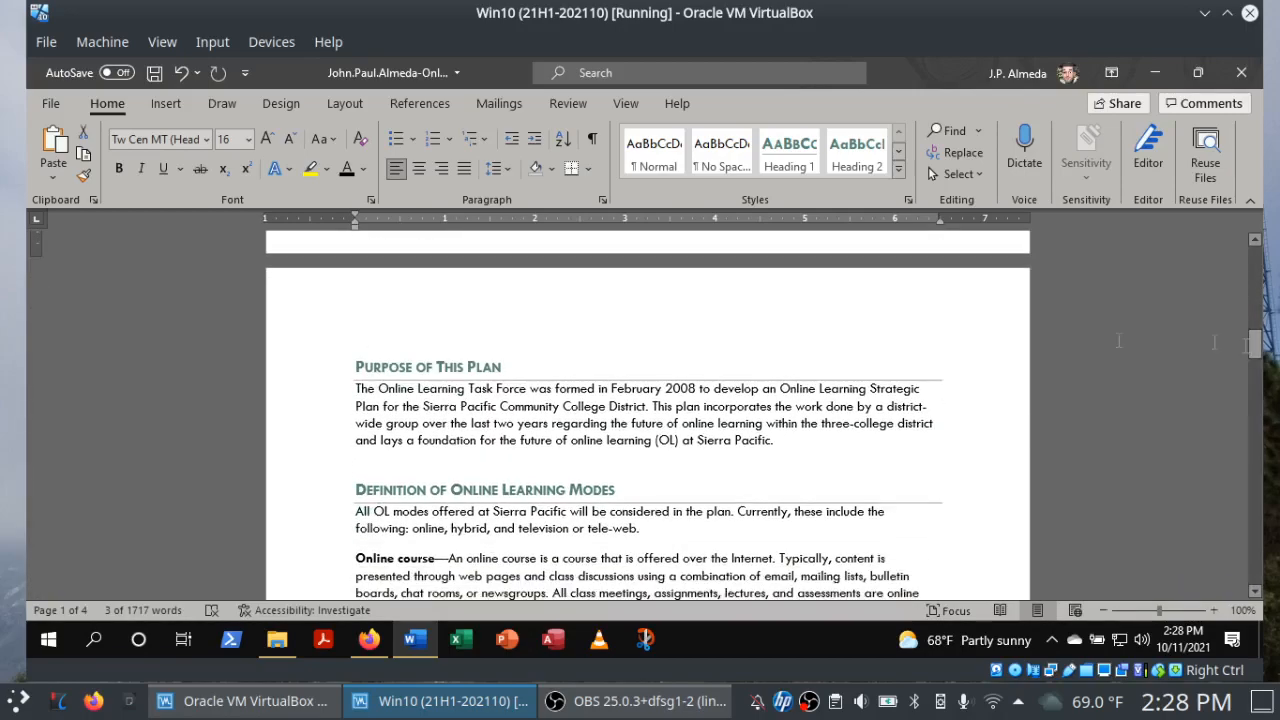
left_click(354, 366)
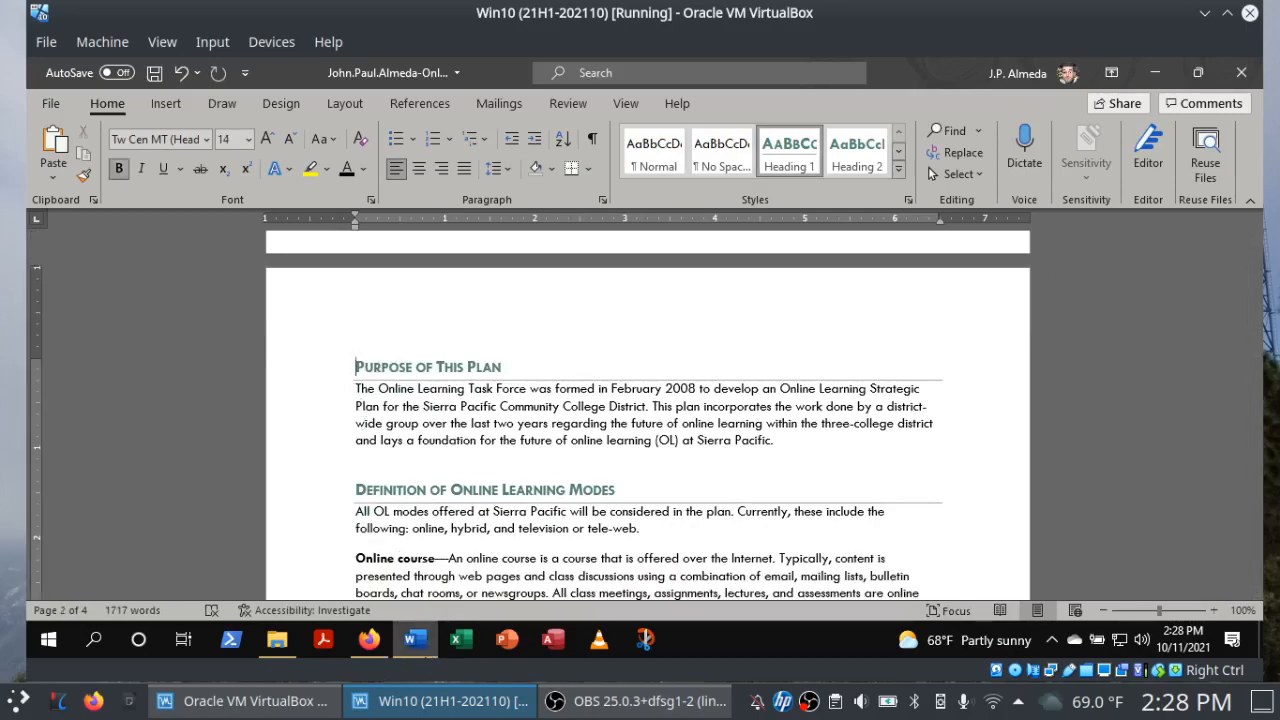
left_click(369, 640)
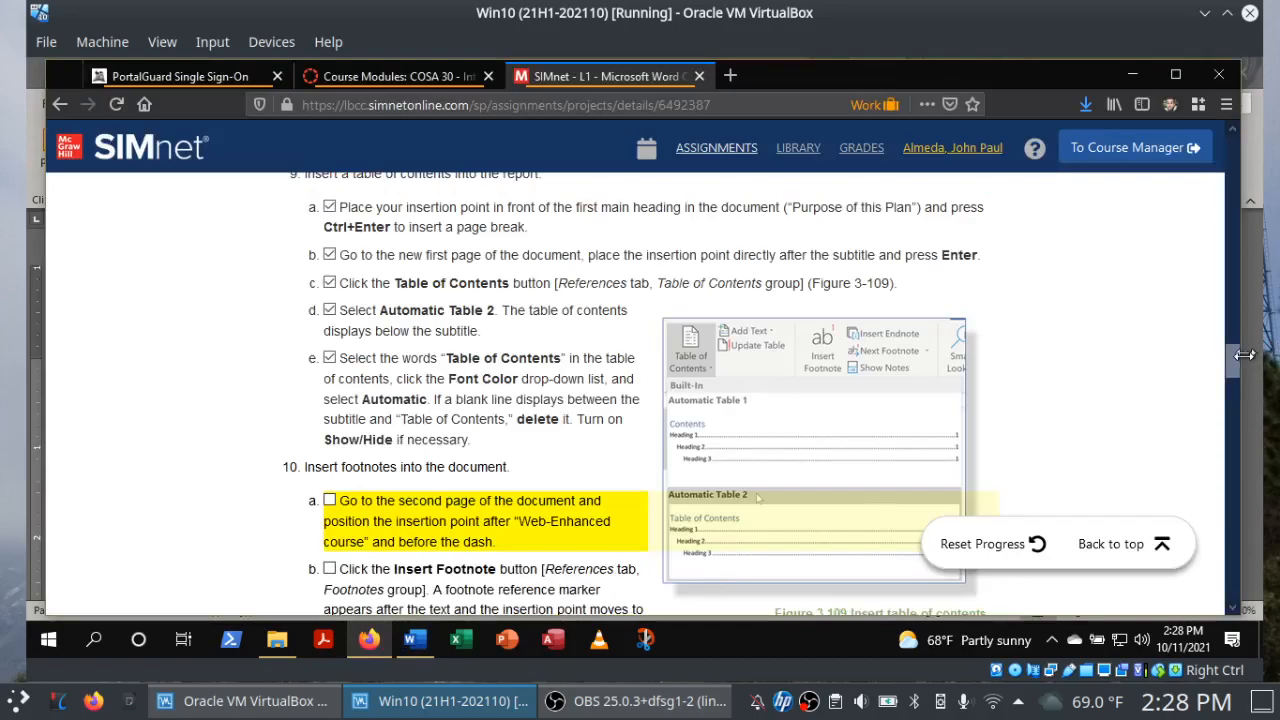
left_click_drag(1233, 360, 1233, 391)
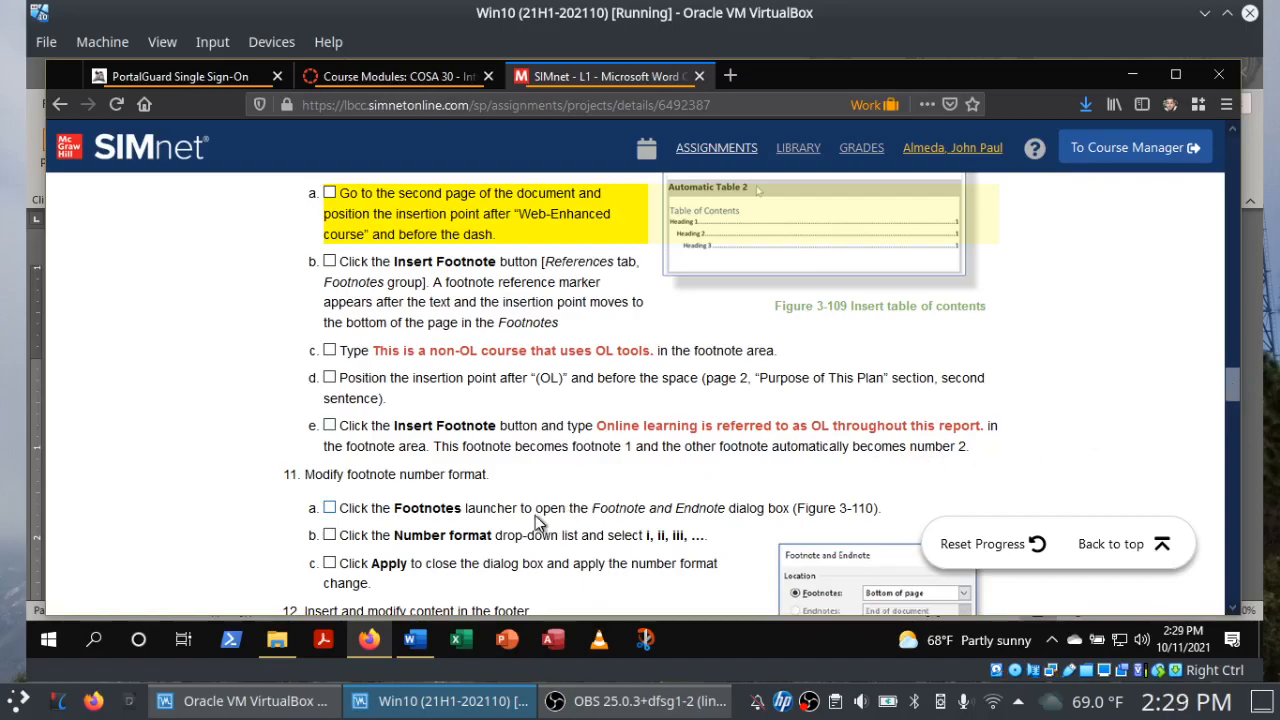
left_click(418, 645)
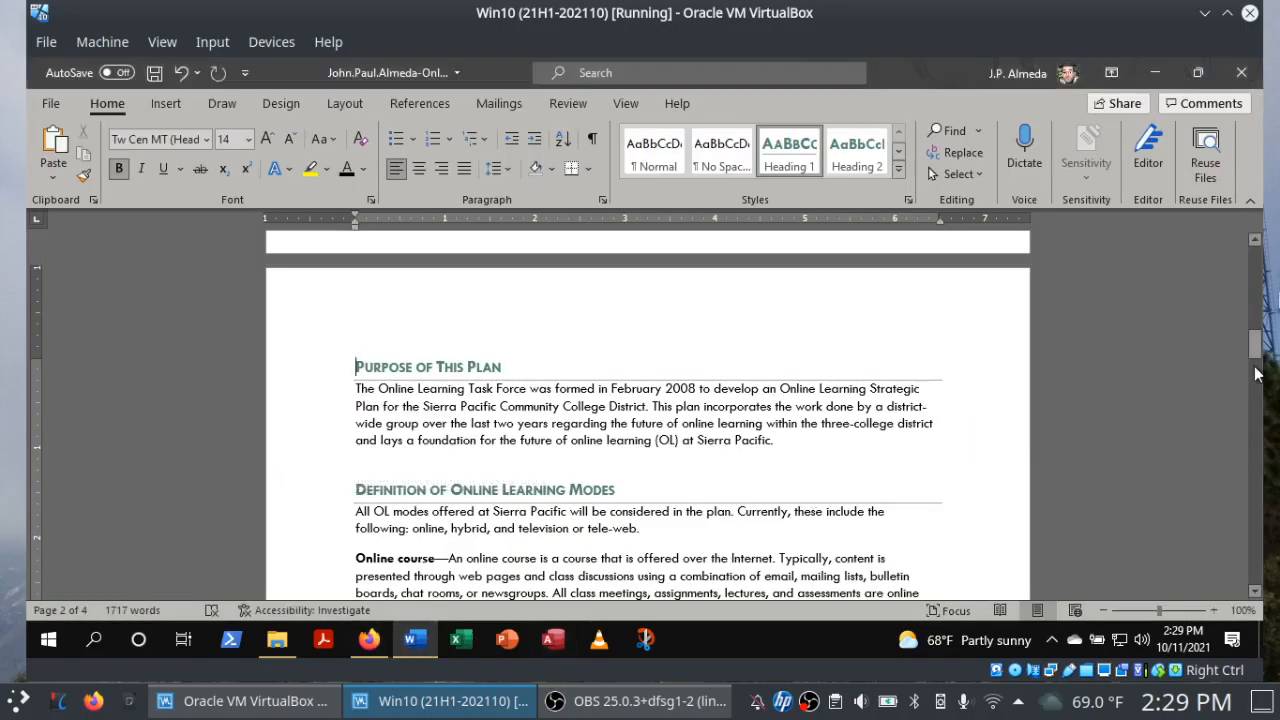
left_click_drag(1255, 344, 1254, 368)
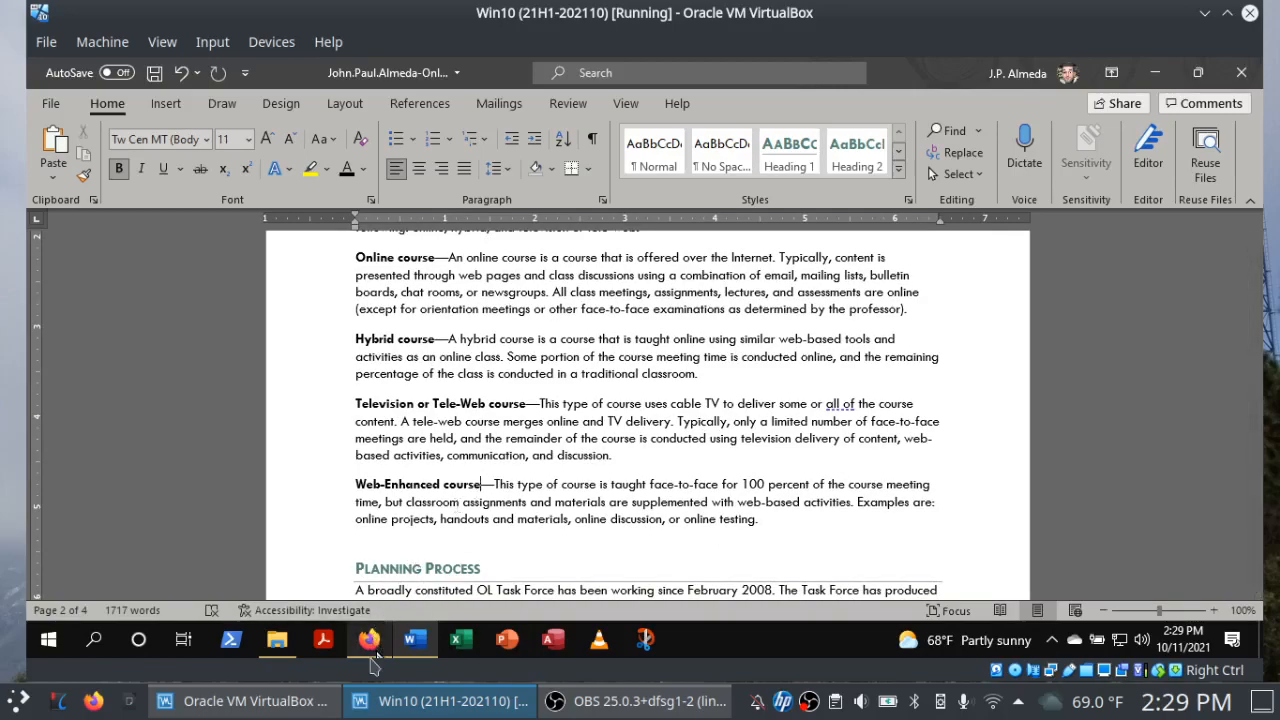
Switch to the SIMnet instructions in Firefox and mark step 10a complete.
mouse_move(370, 660)
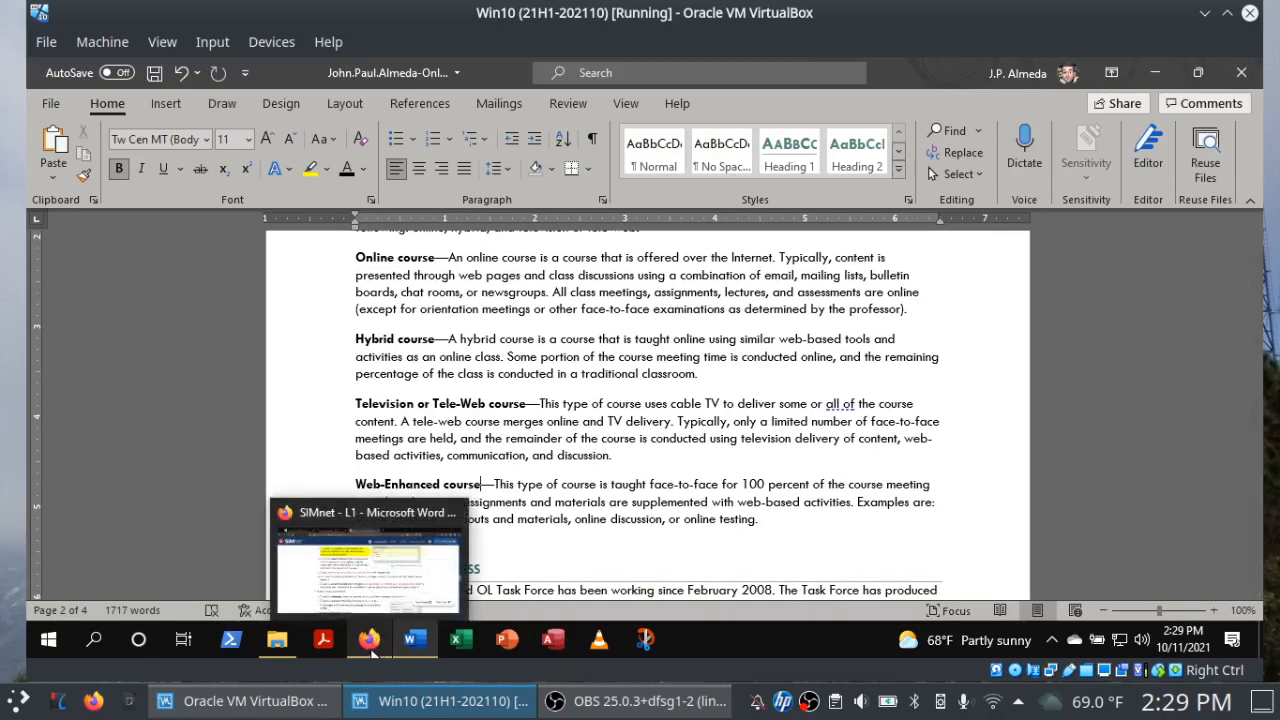
left_click(370, 645)
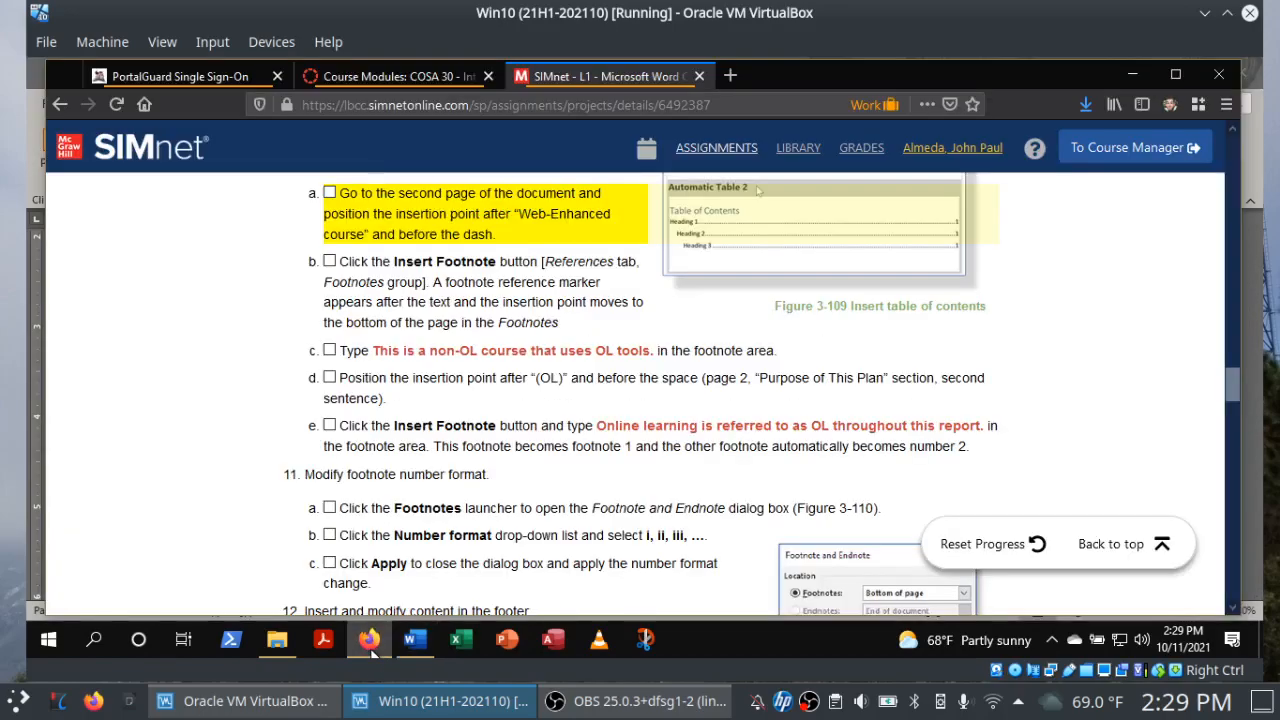
left_click(330, 194)
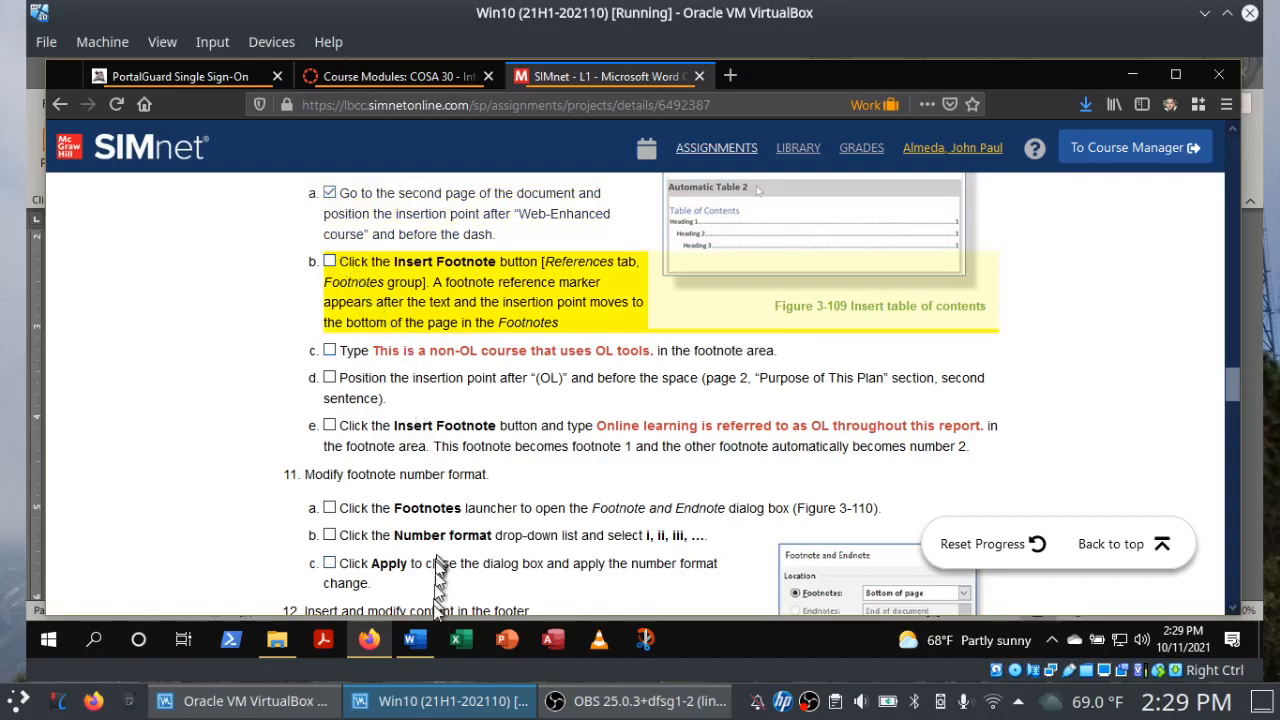
Switch to Word and insert a footnote directly after "Web-Enhanced course" on page 2.
left_click(424, 648)
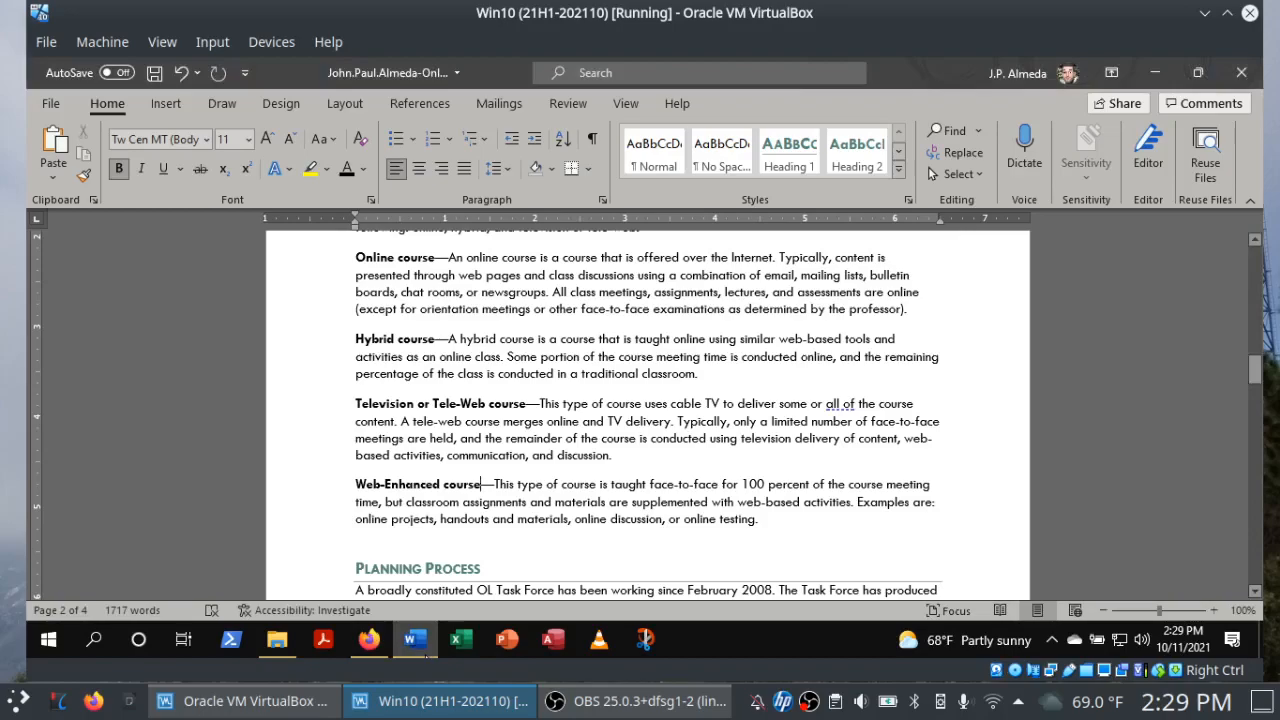
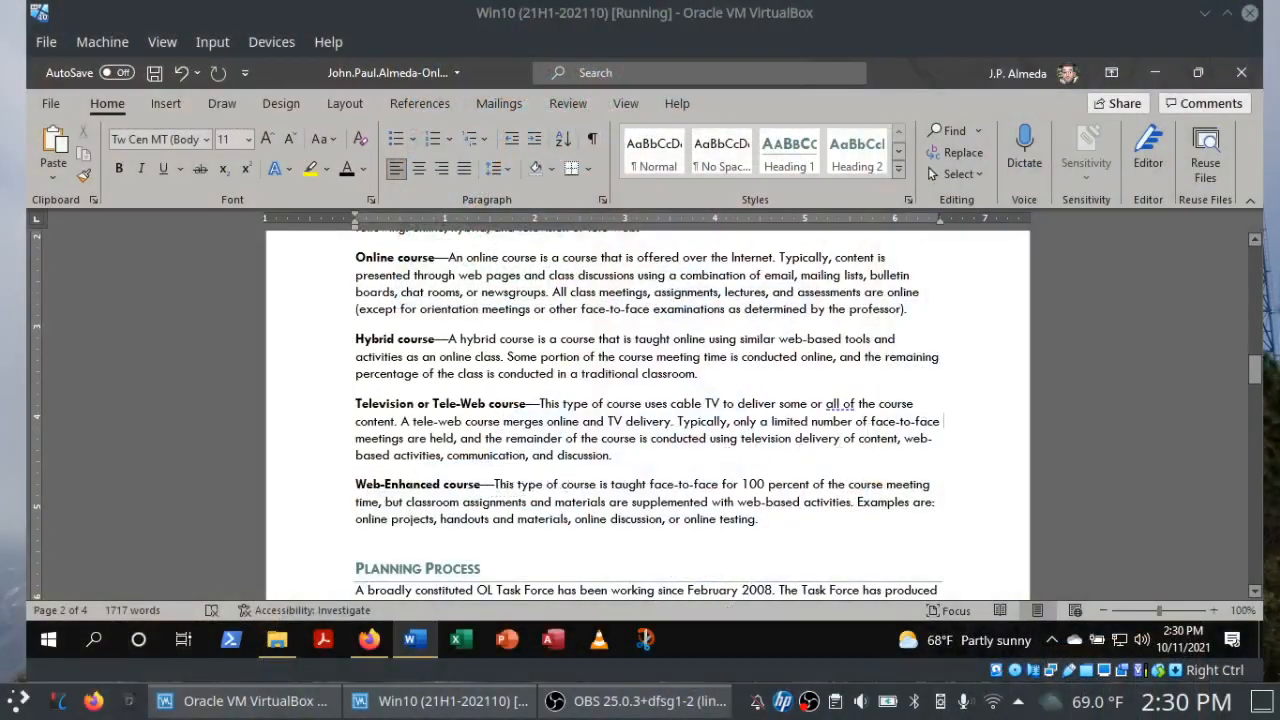
left_click(480, 486)
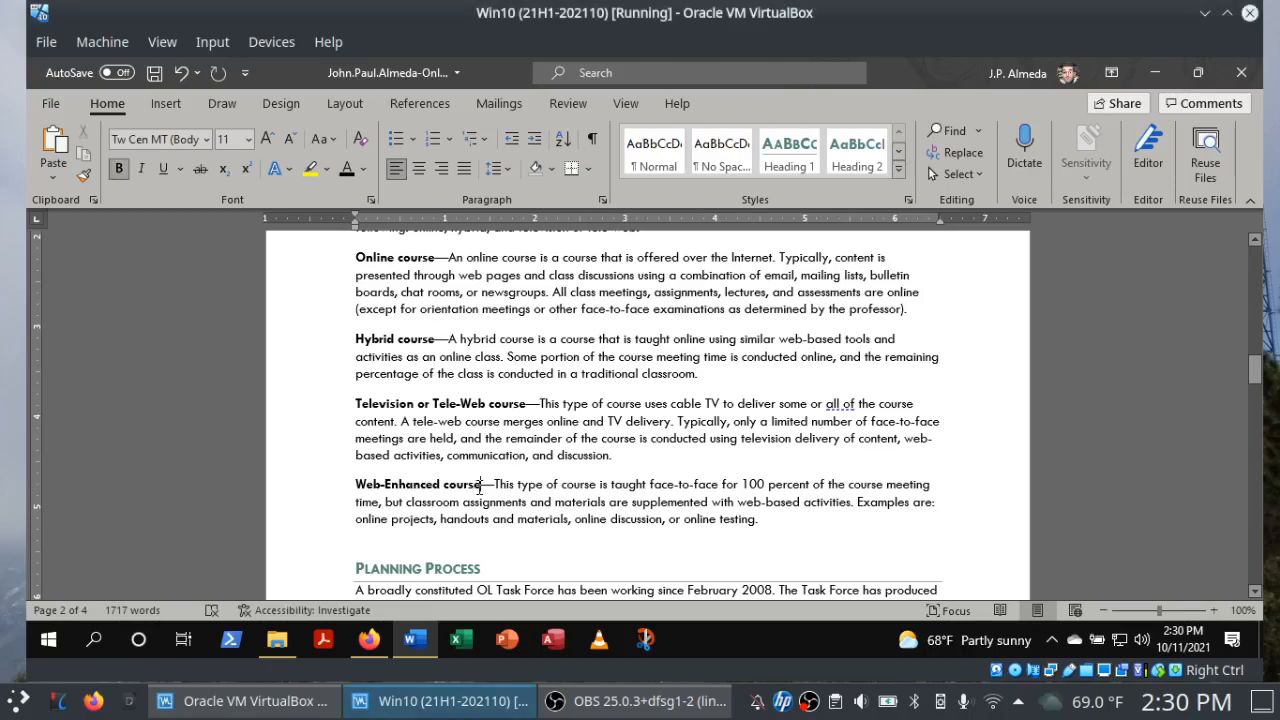
left_click(403, 106)
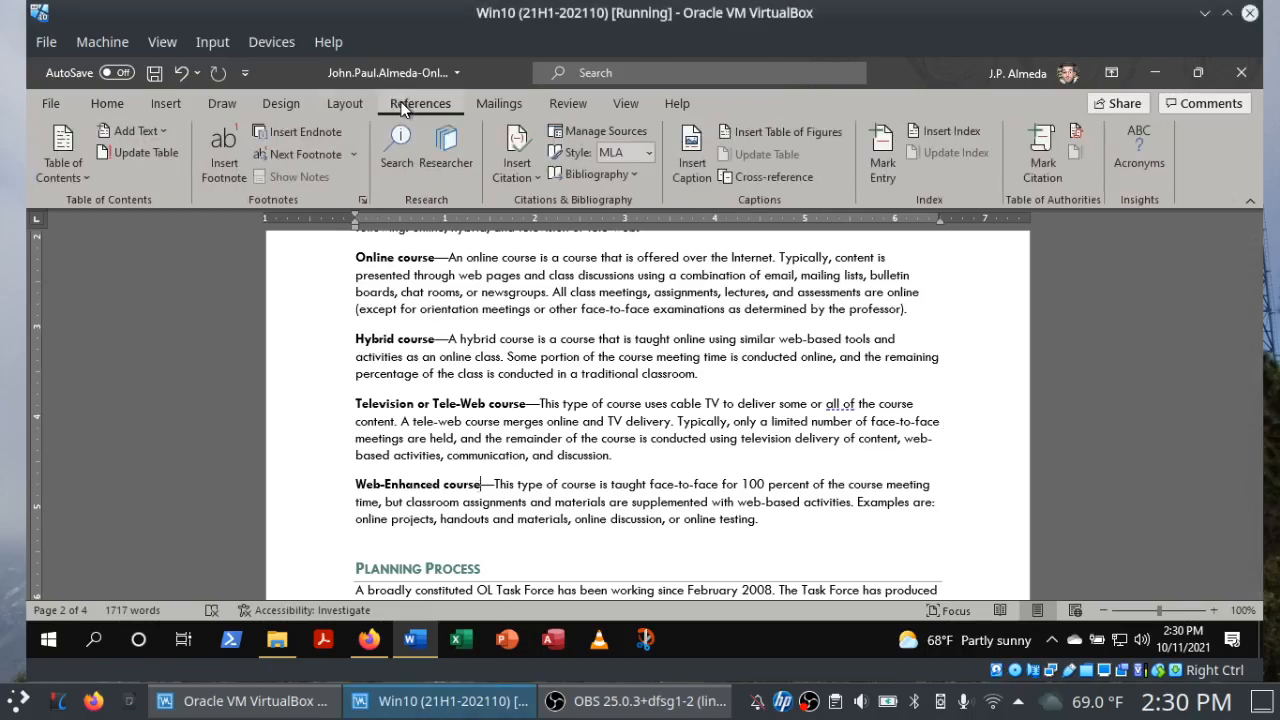
left_click(224, 142)
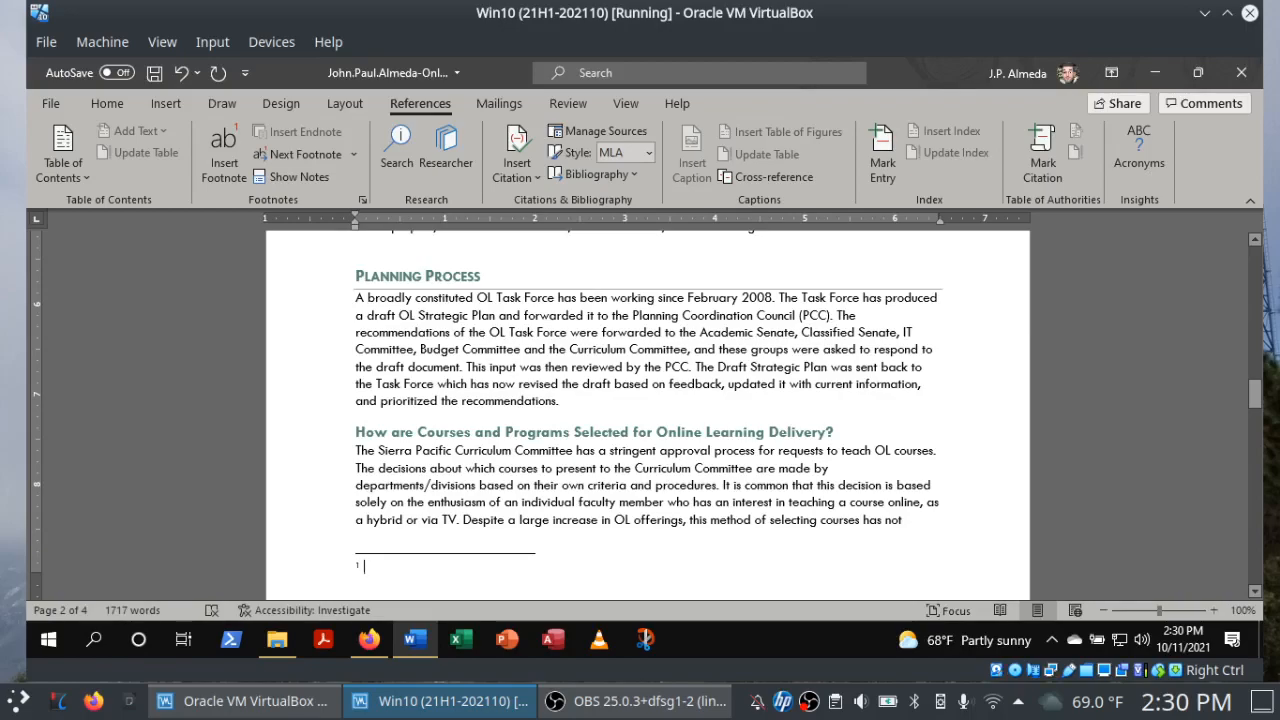
Enter the footnote text "This is a non-OL course that uses OL tools." following the SIMnet instructions.
left_click(375, 645)
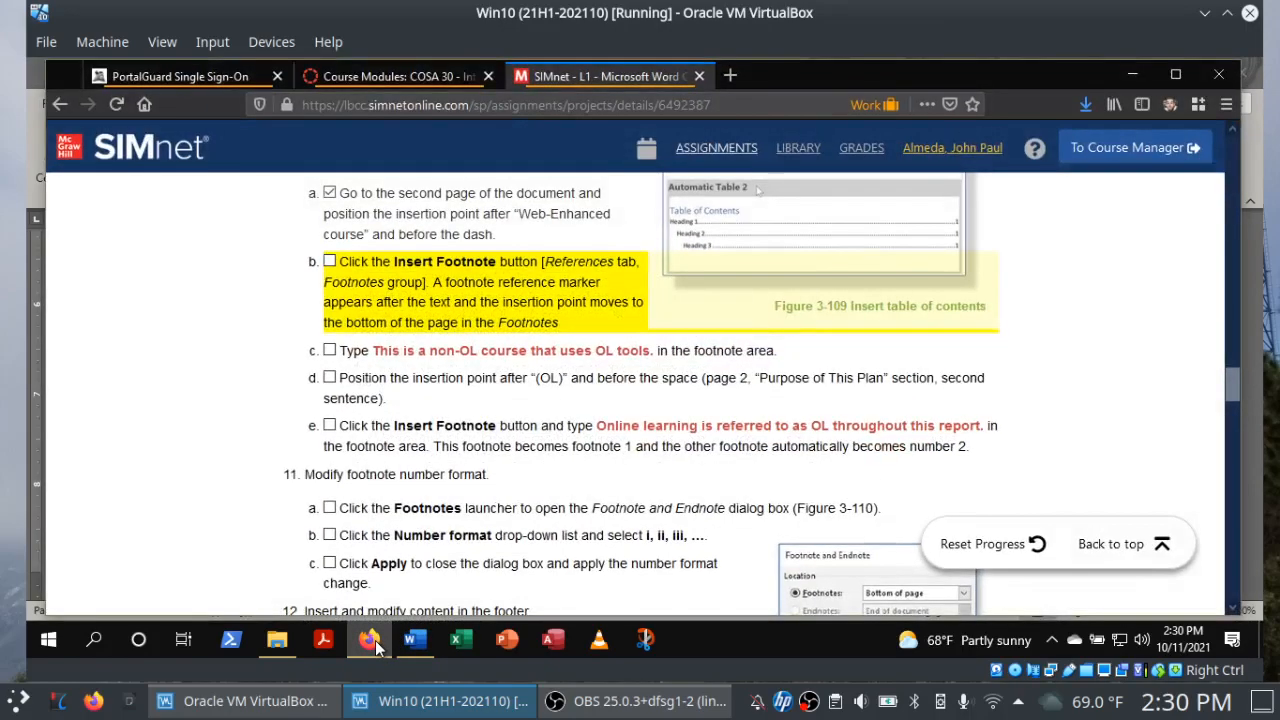
left_click(375, 645)
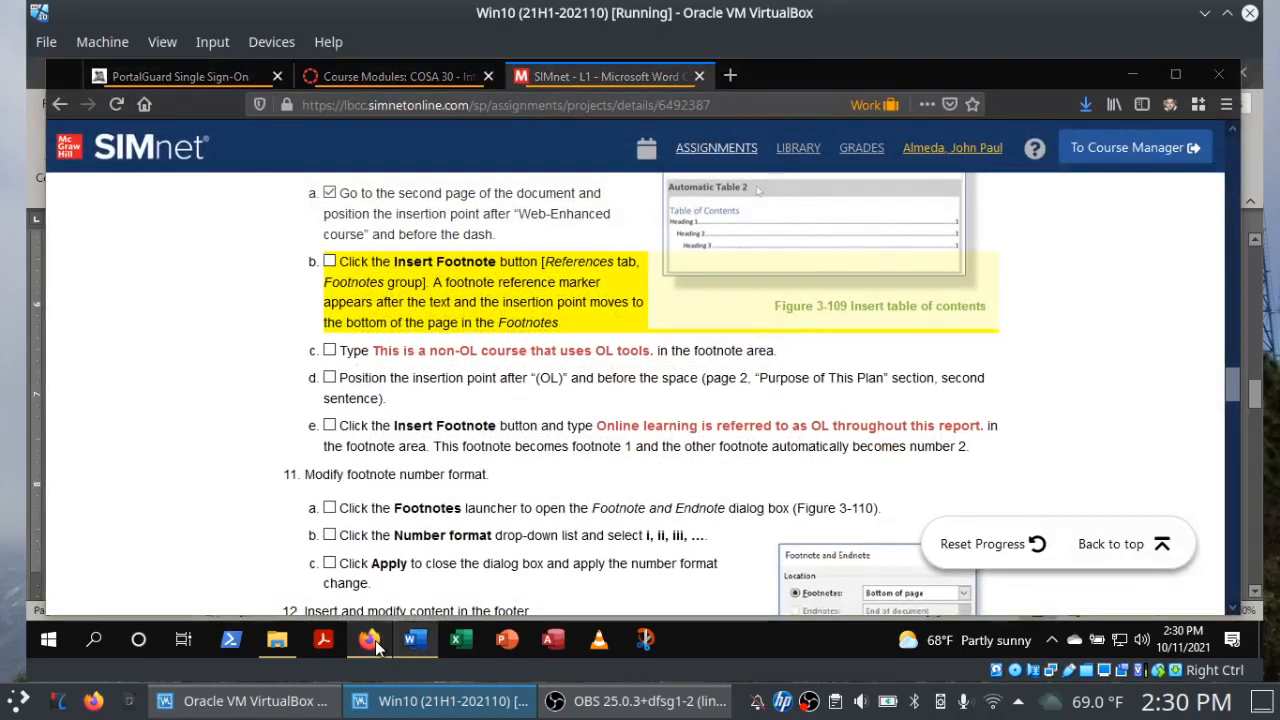
type("This is")
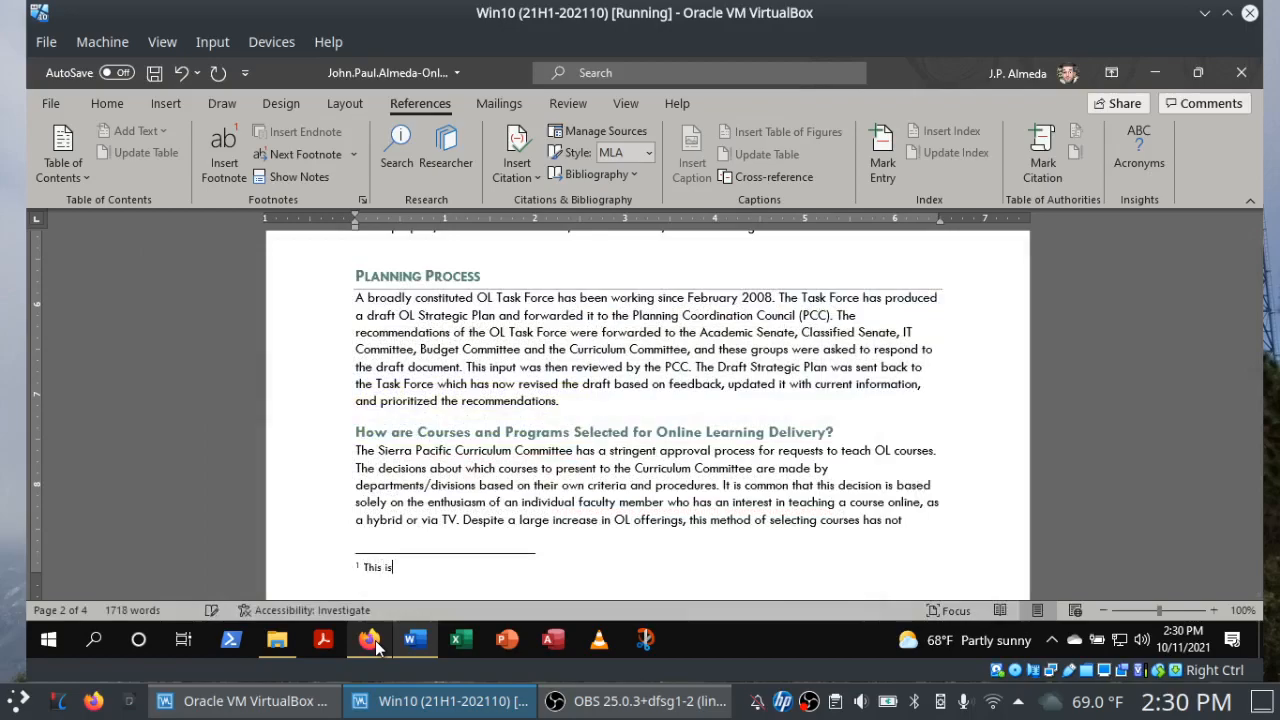
type(" a non-OL course")
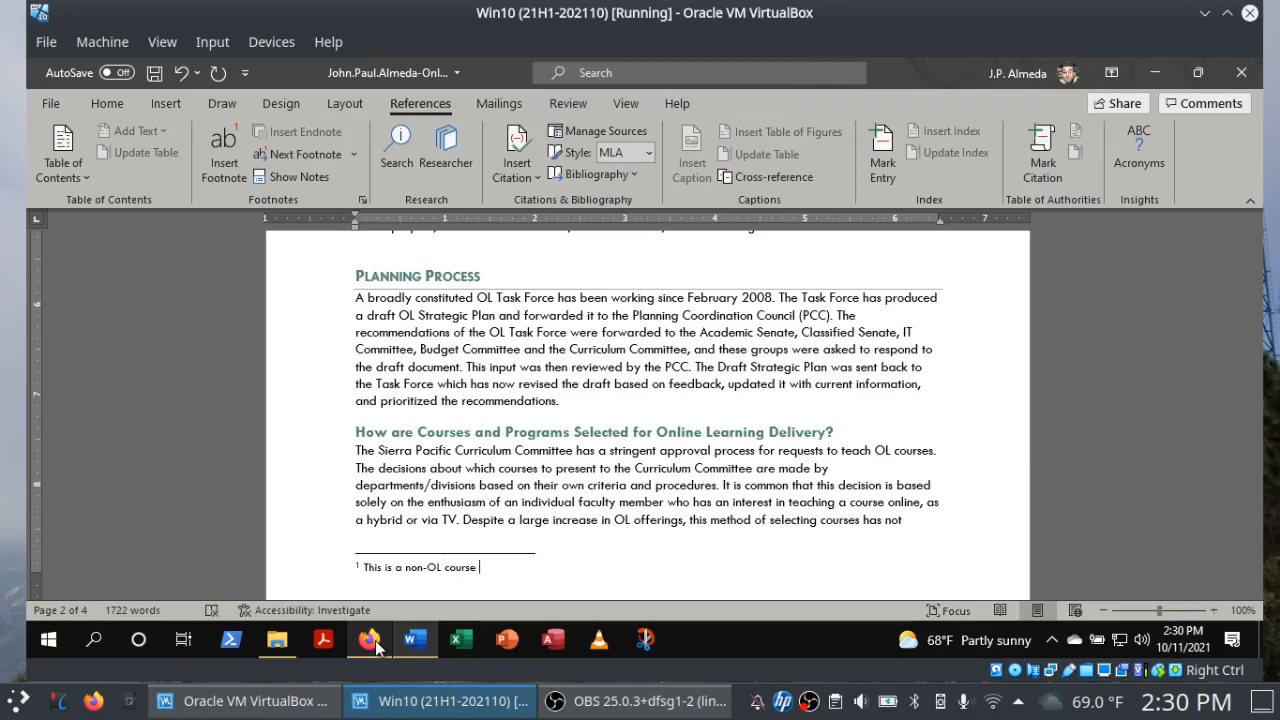
left_click(371, 640)
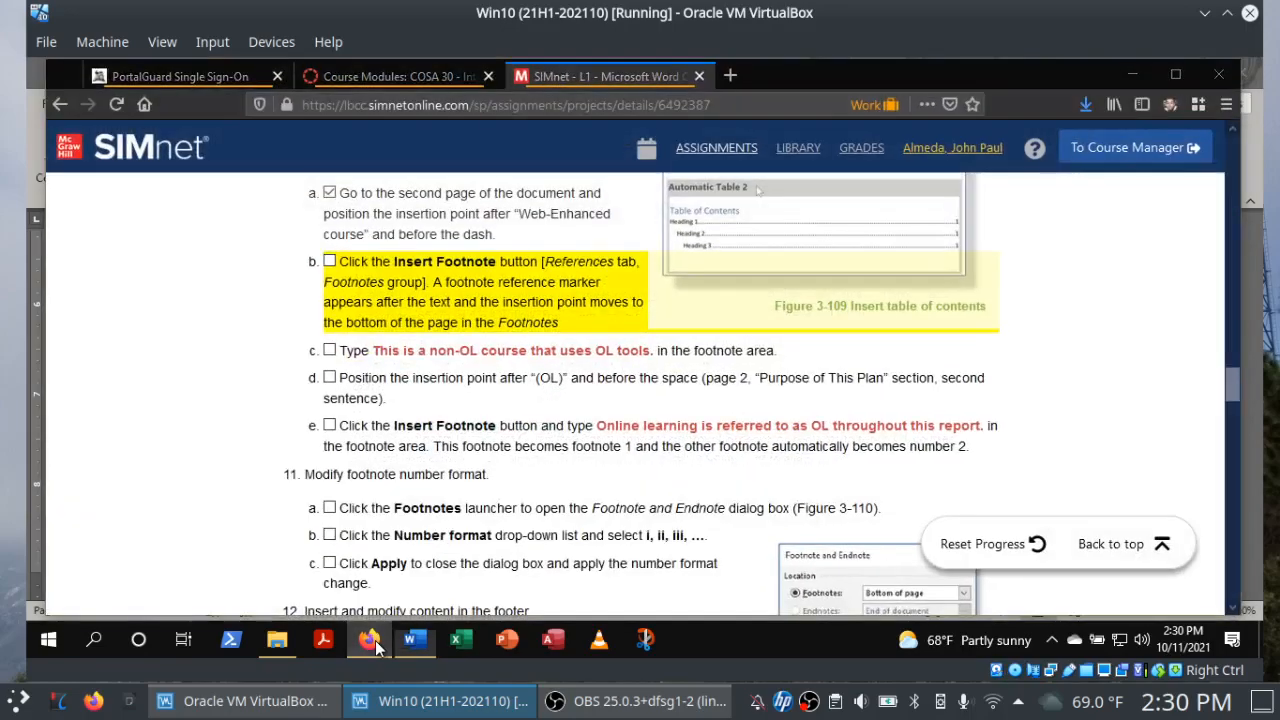
left_click(371, 640)
type("that u")
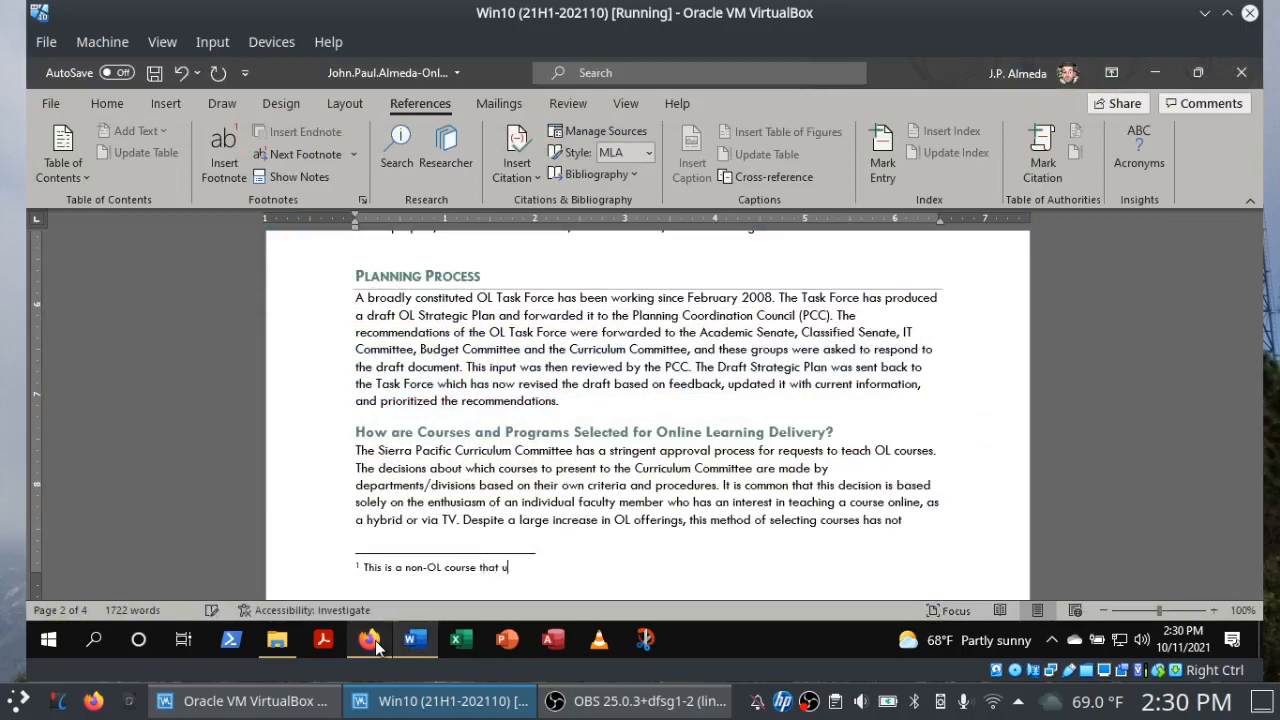
type("ses OL tools.")
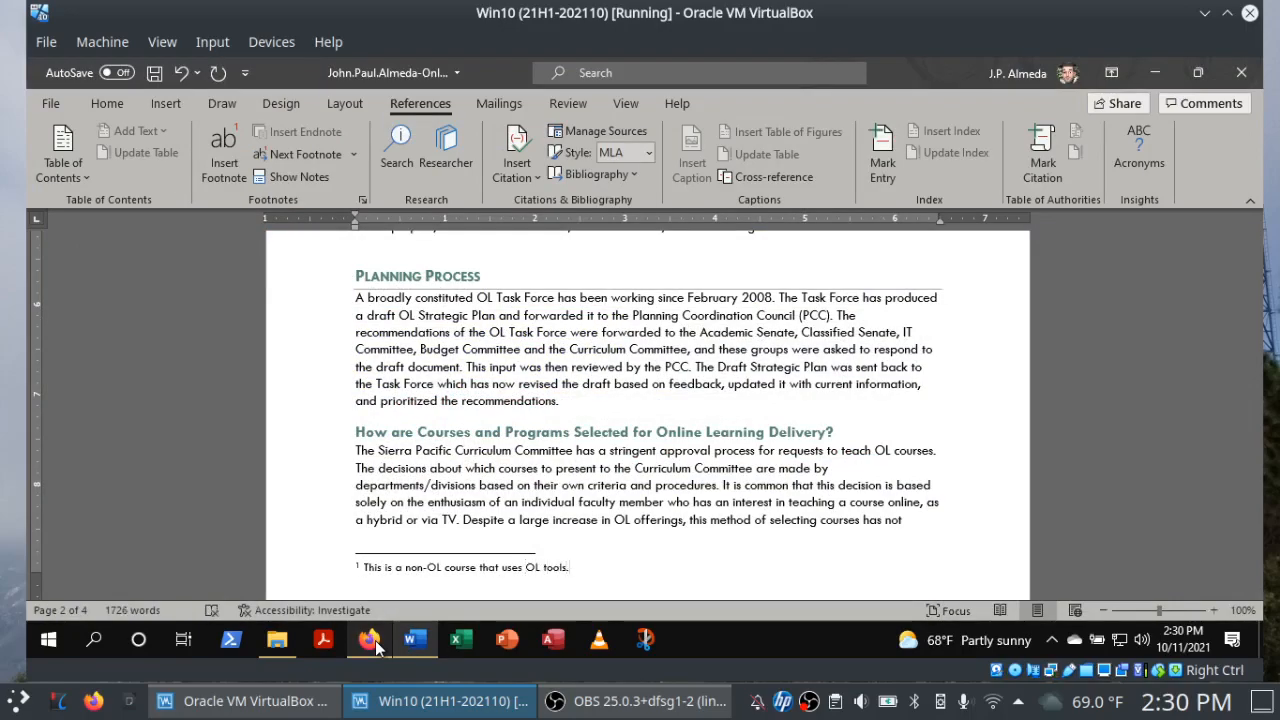
Switch to the SIMnet instructions in Firefox and mark steps 10b and 10c complete.
left_click(371, 640)
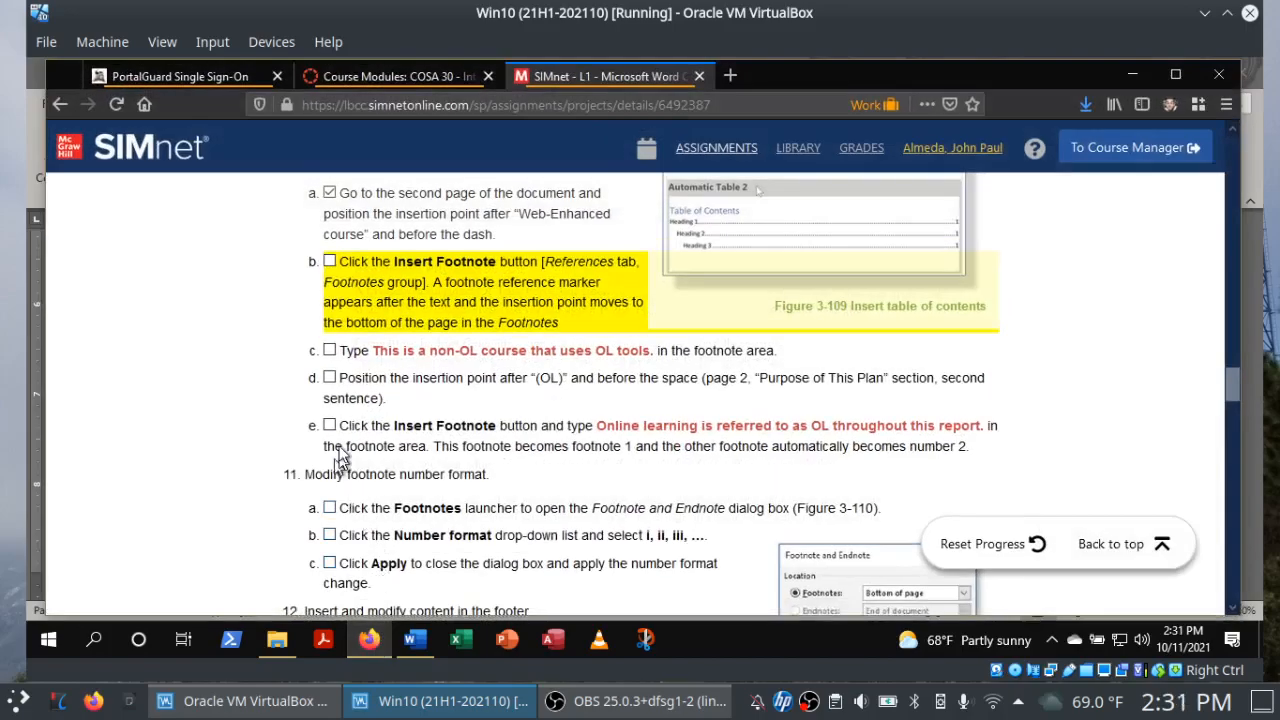
left_click(330, 261)
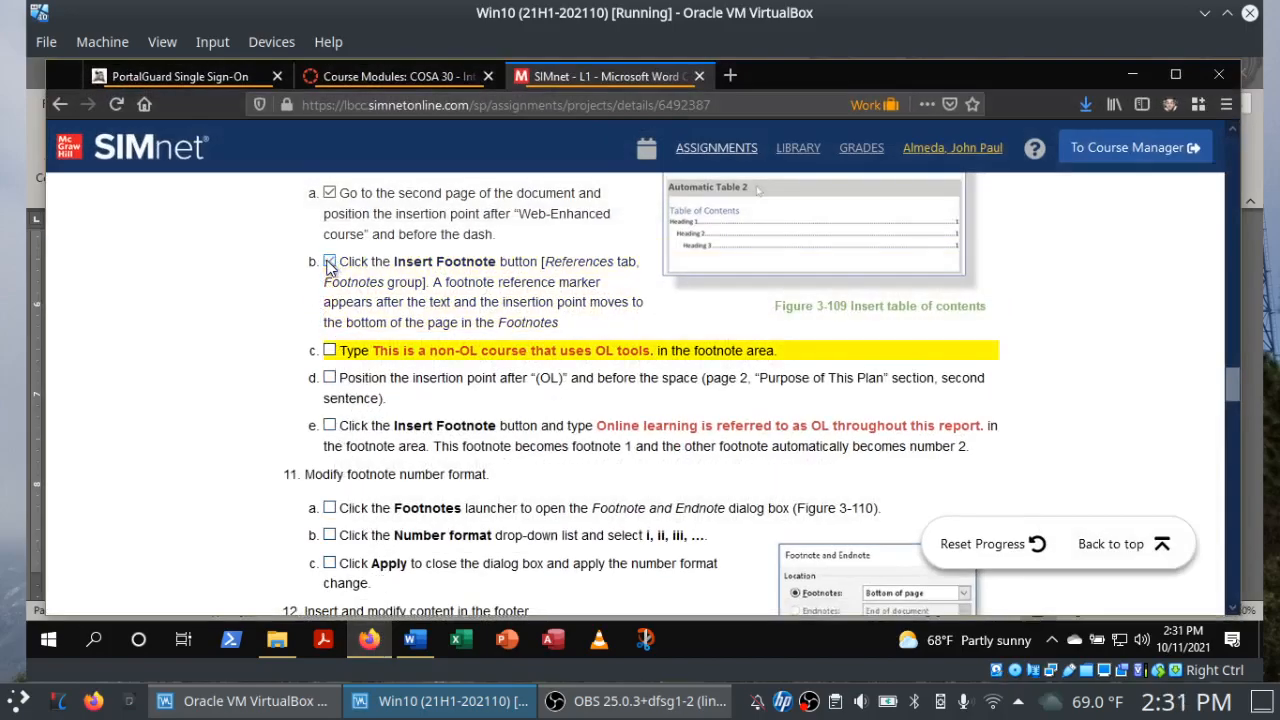
left_click(330, 350)
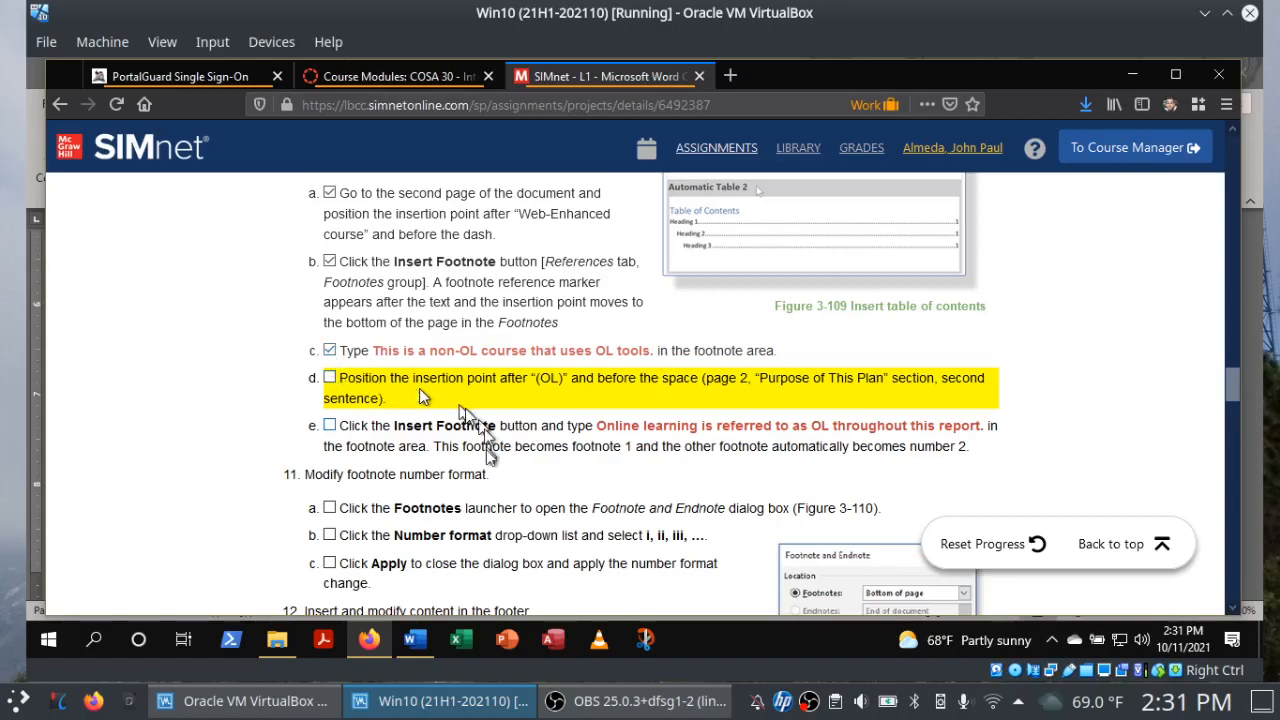
In Word, place the insertion point directly after "(OL)" in the "Purpose of This Plan" section, and mark step 10d complete in SIMnet.
left_click(424, 646)
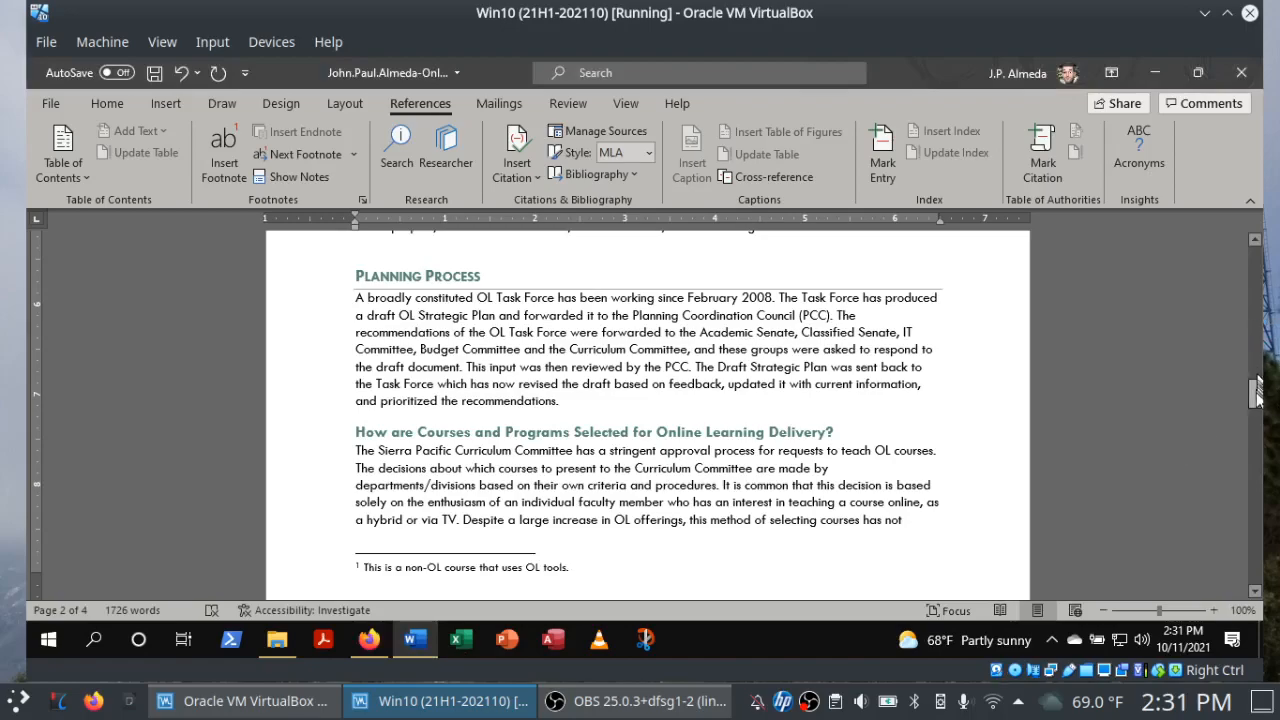
left_click_drag(1256, 394, 1258, 352)
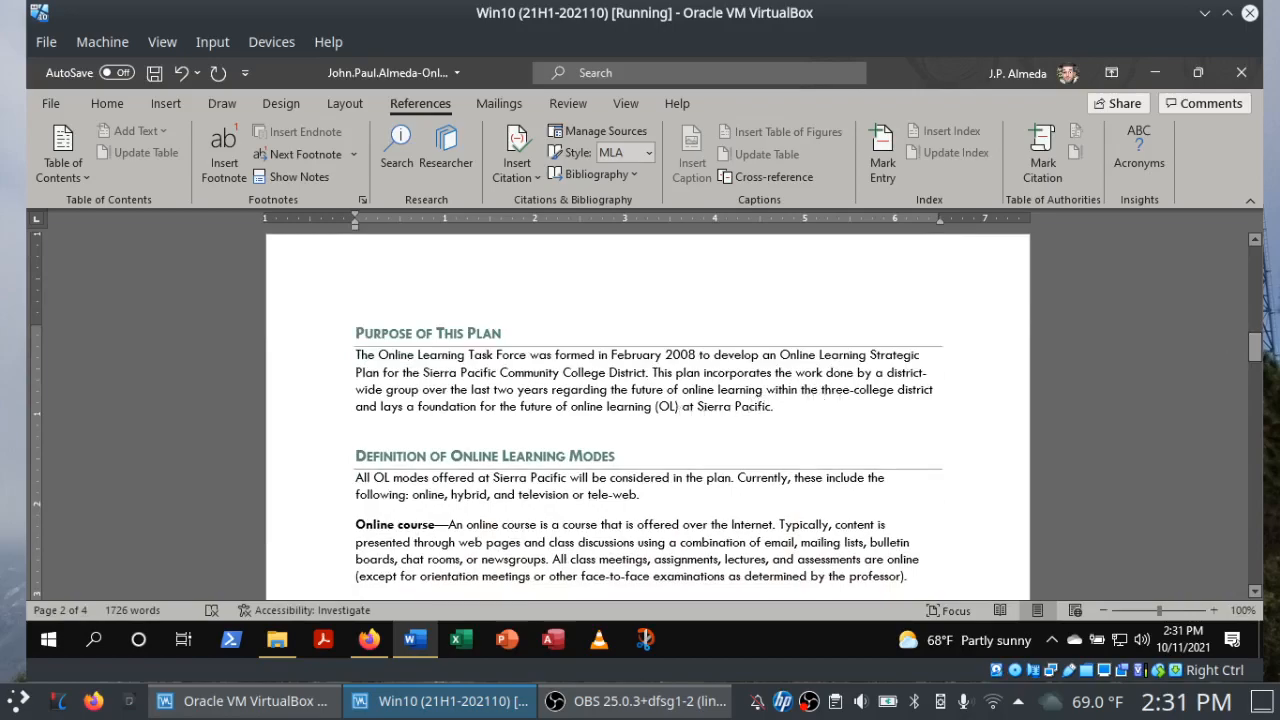
left_click(680, 411)
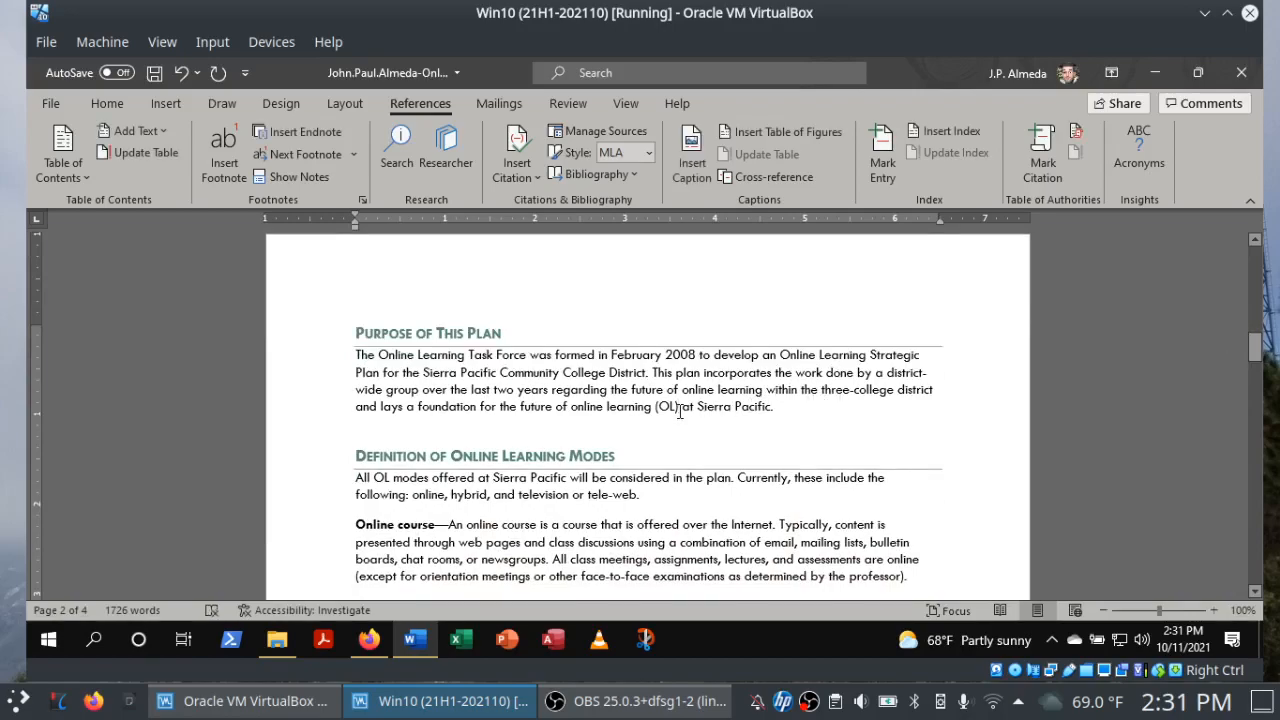
left_click(368, 640)
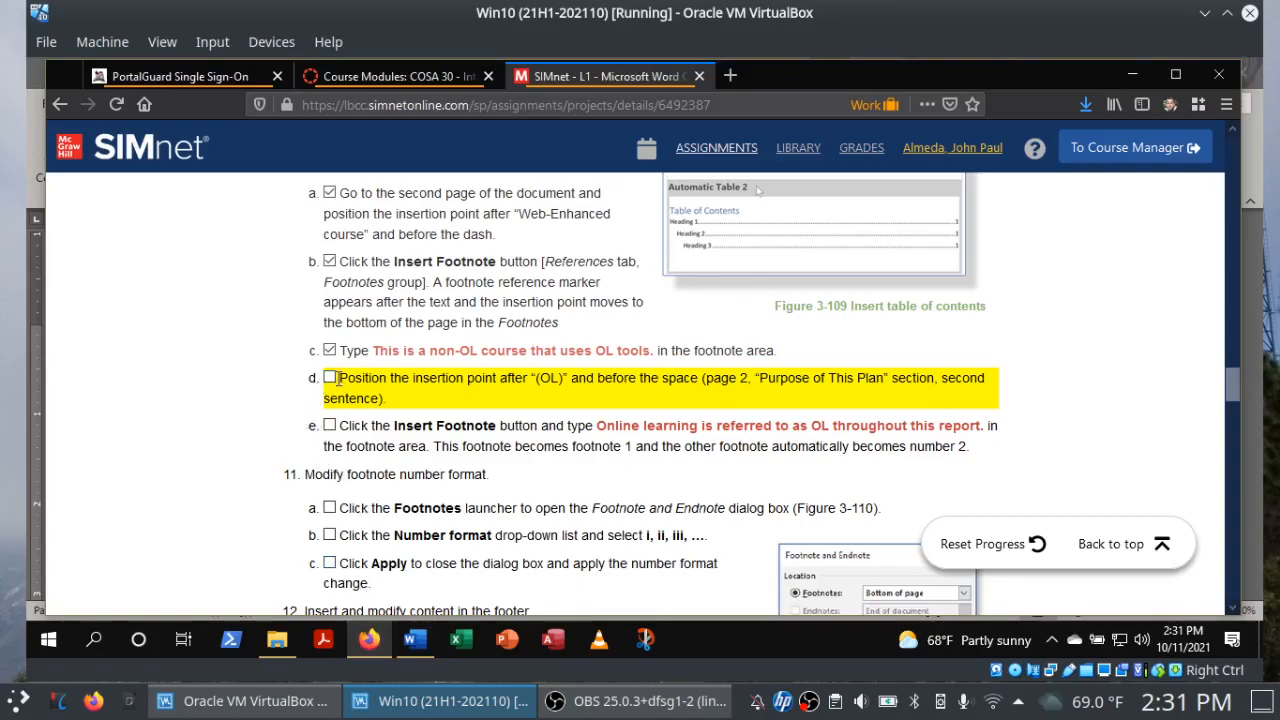
left_click(330, 378)
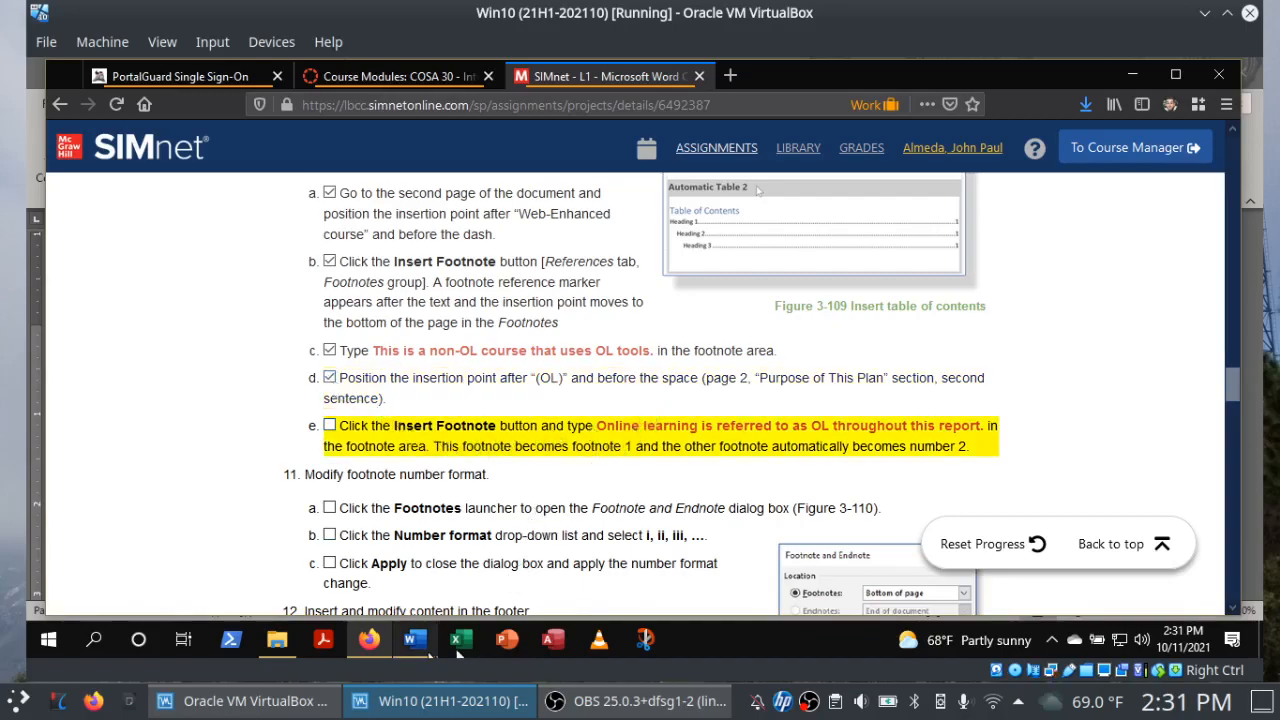
left_click(416, 645)
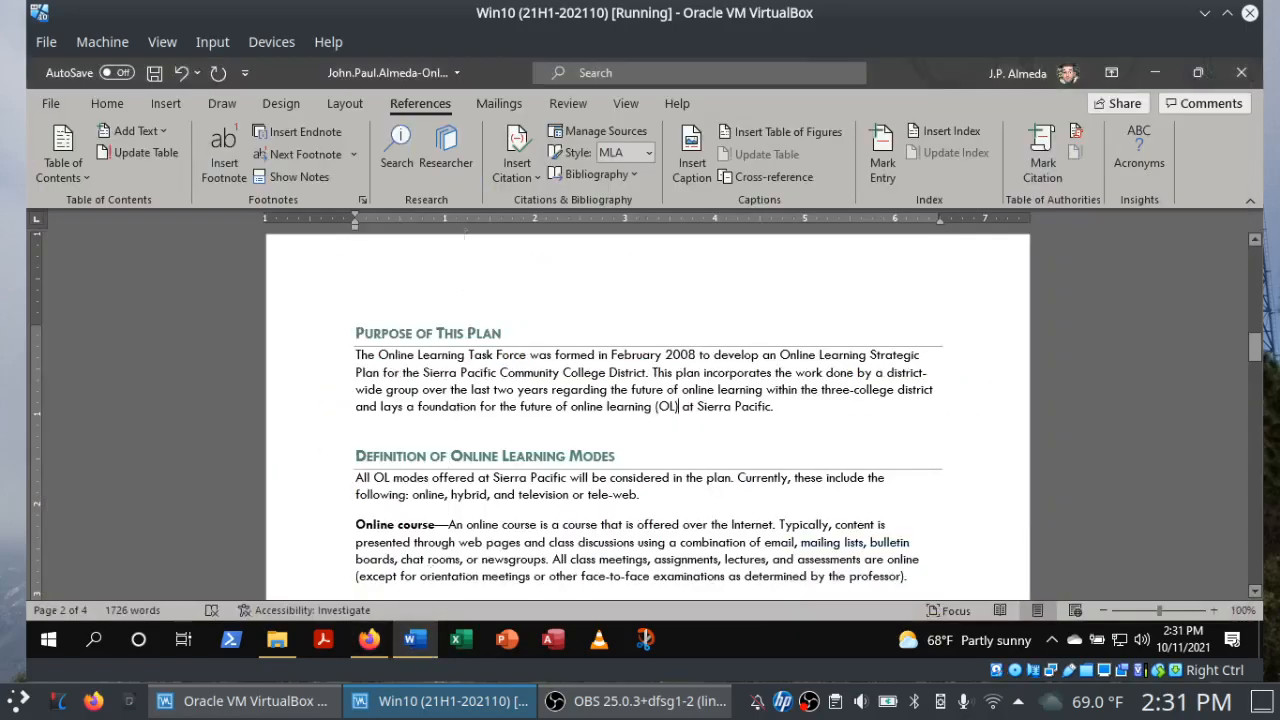
Insert a footnote after "(OL)" reading "Online learning is referred to as OL throughout this report." and save the document.
left_click(232, 138)
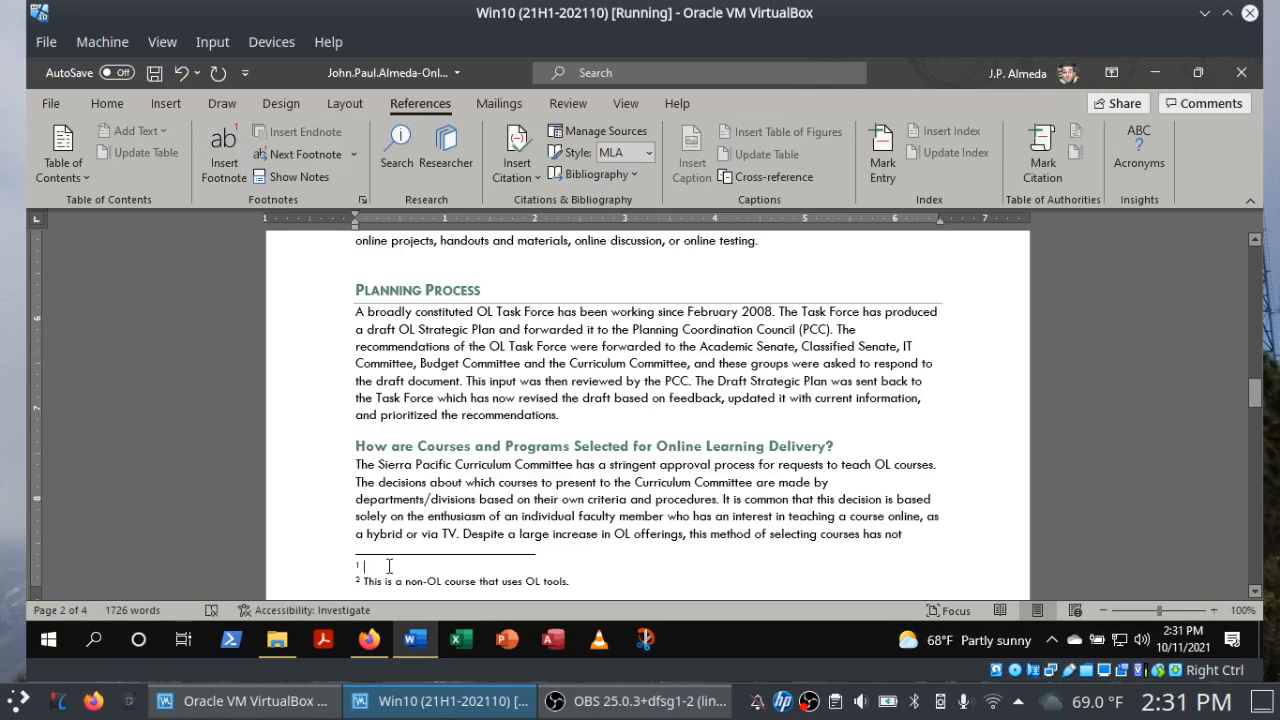
left_click(373, 645)
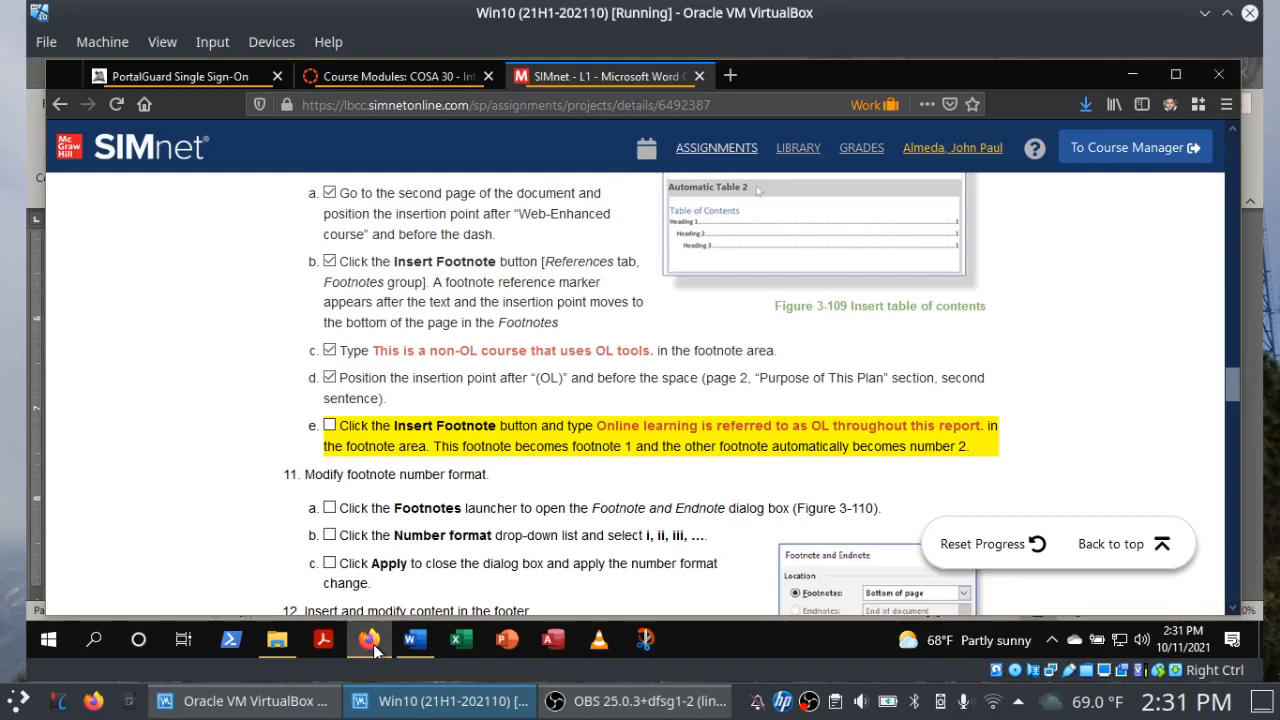
left_click(373, 645)
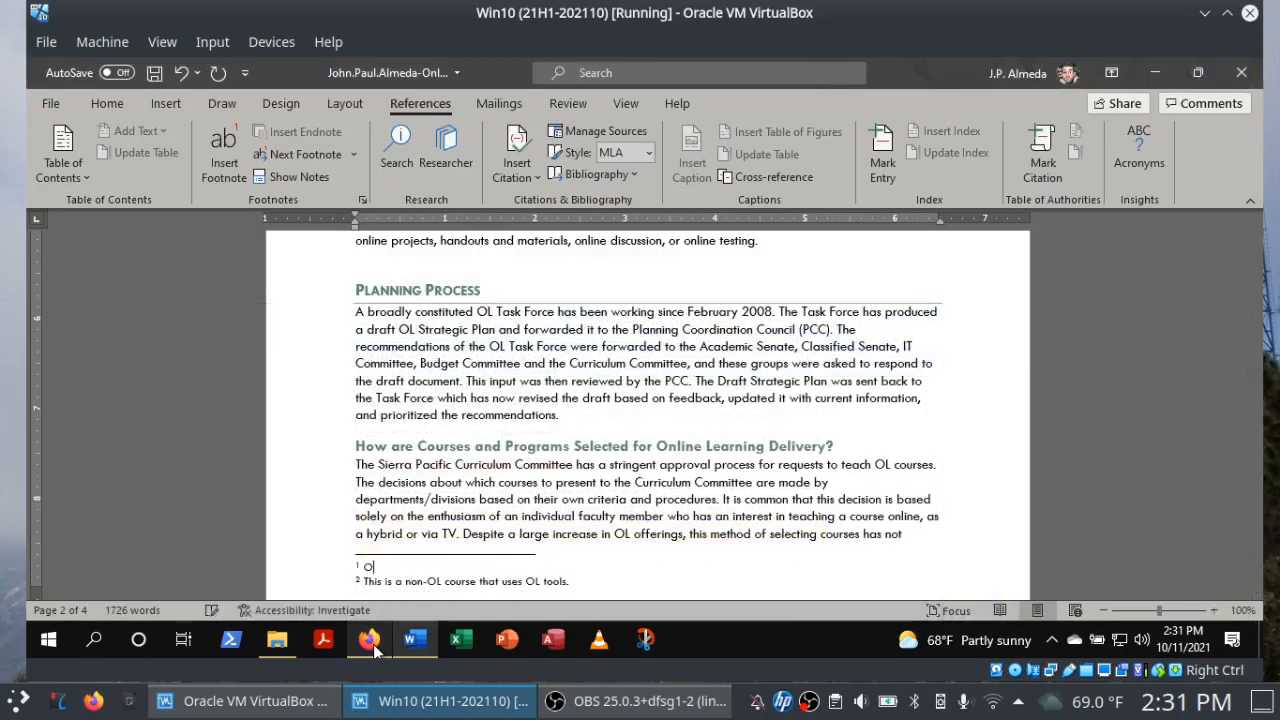
type("arning is referred to as")
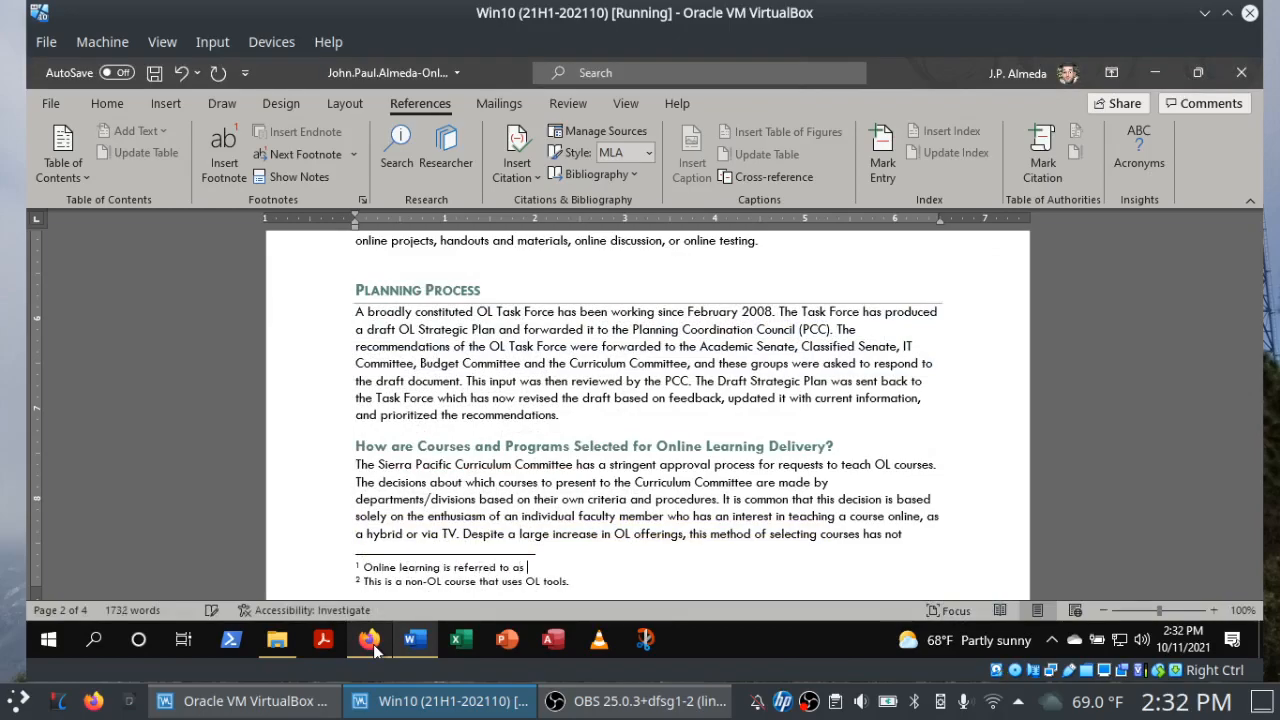
left_click(373, 645)
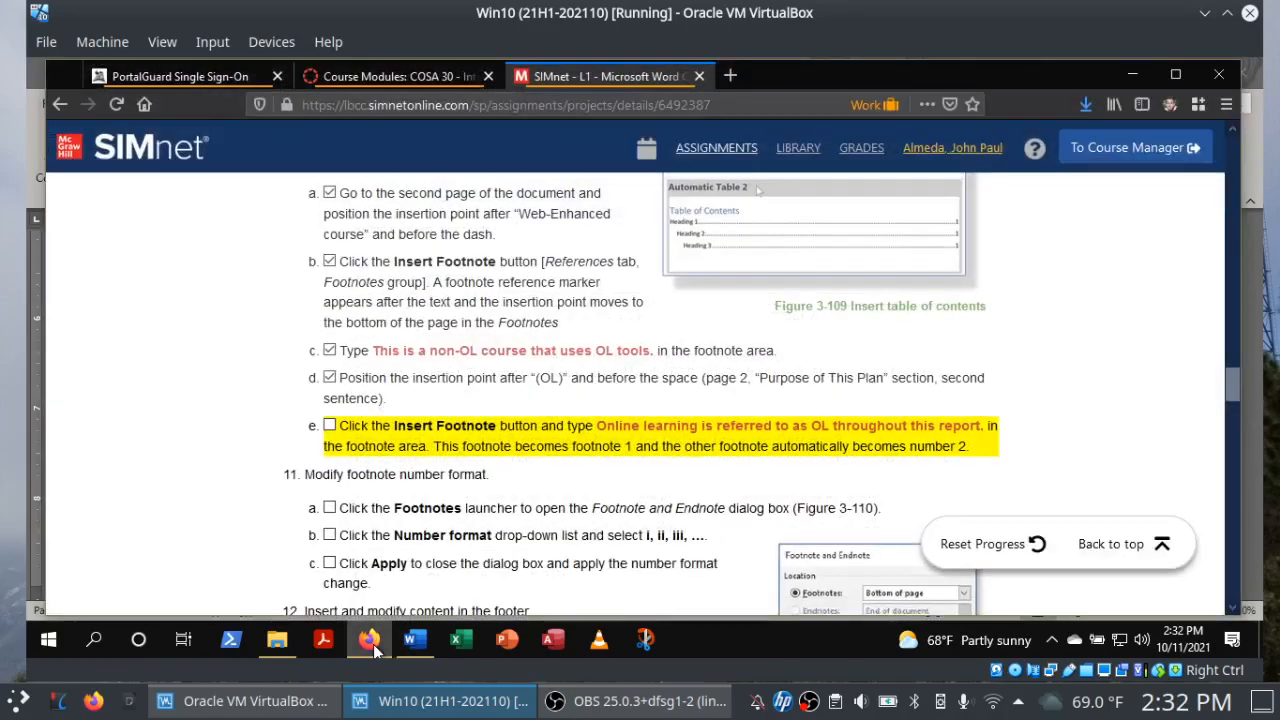
left_click(373, 645)
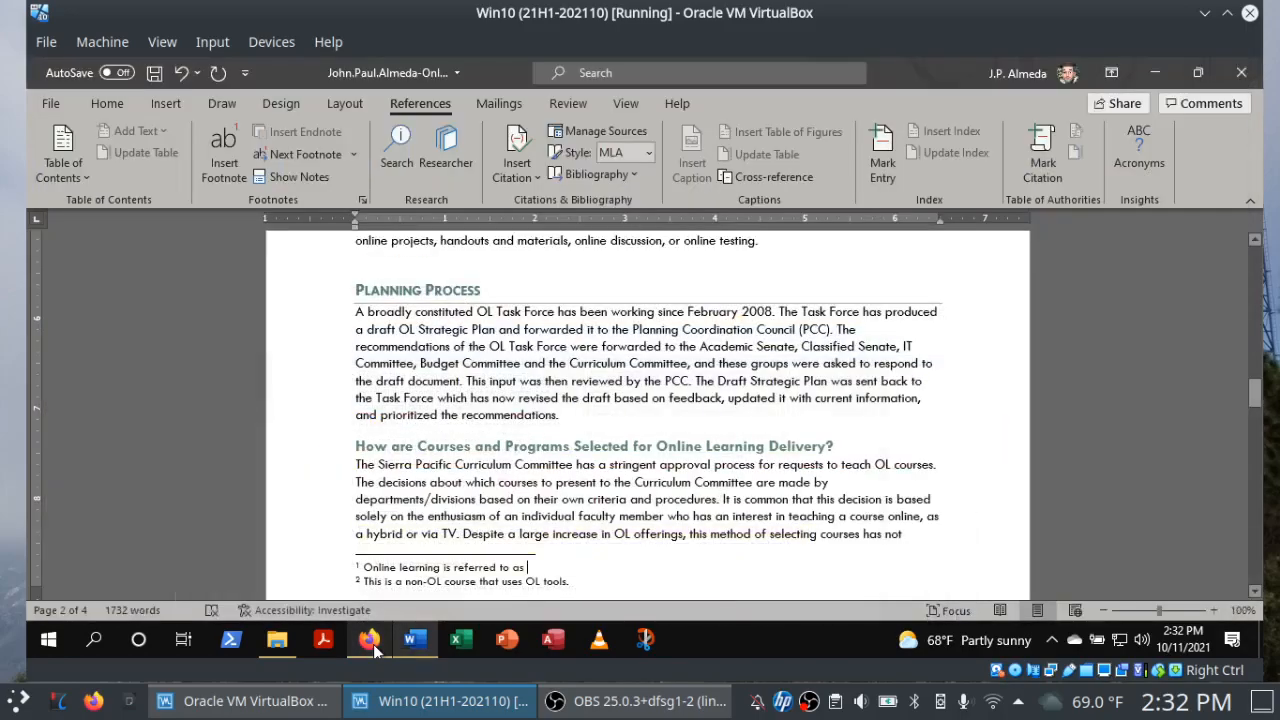
type("OL throughout this report.")
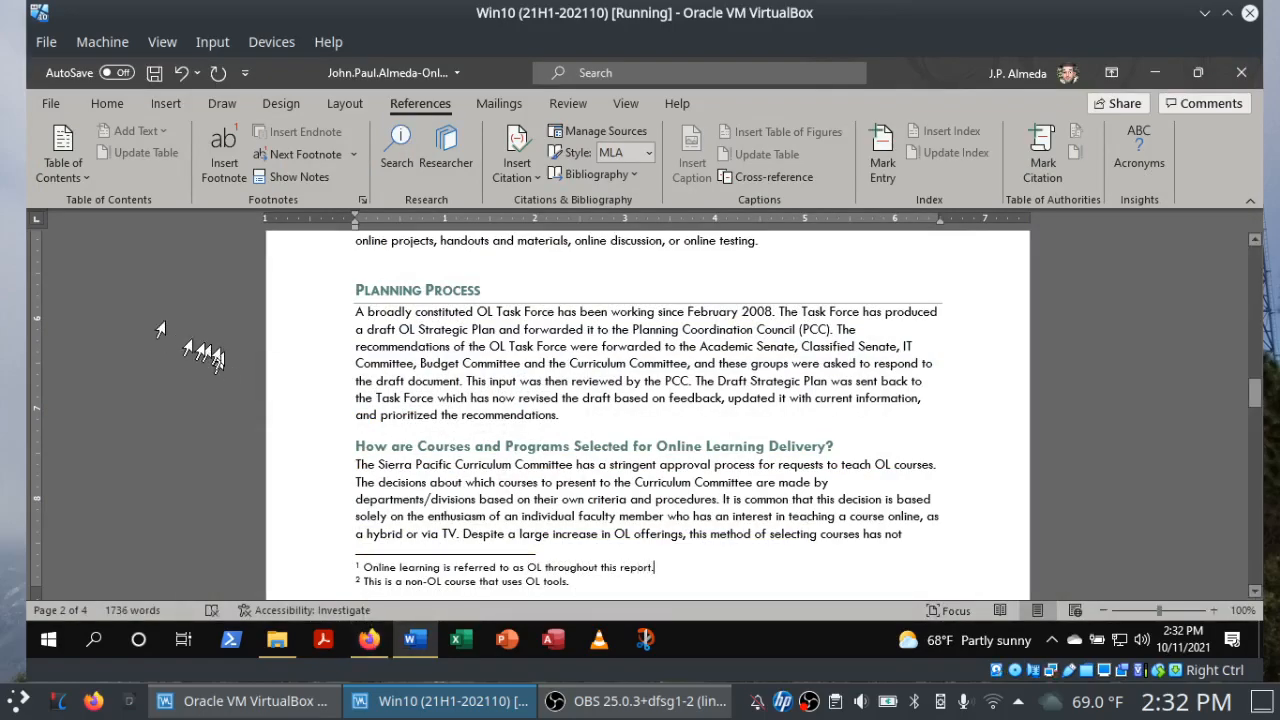
left_click(153, 74)
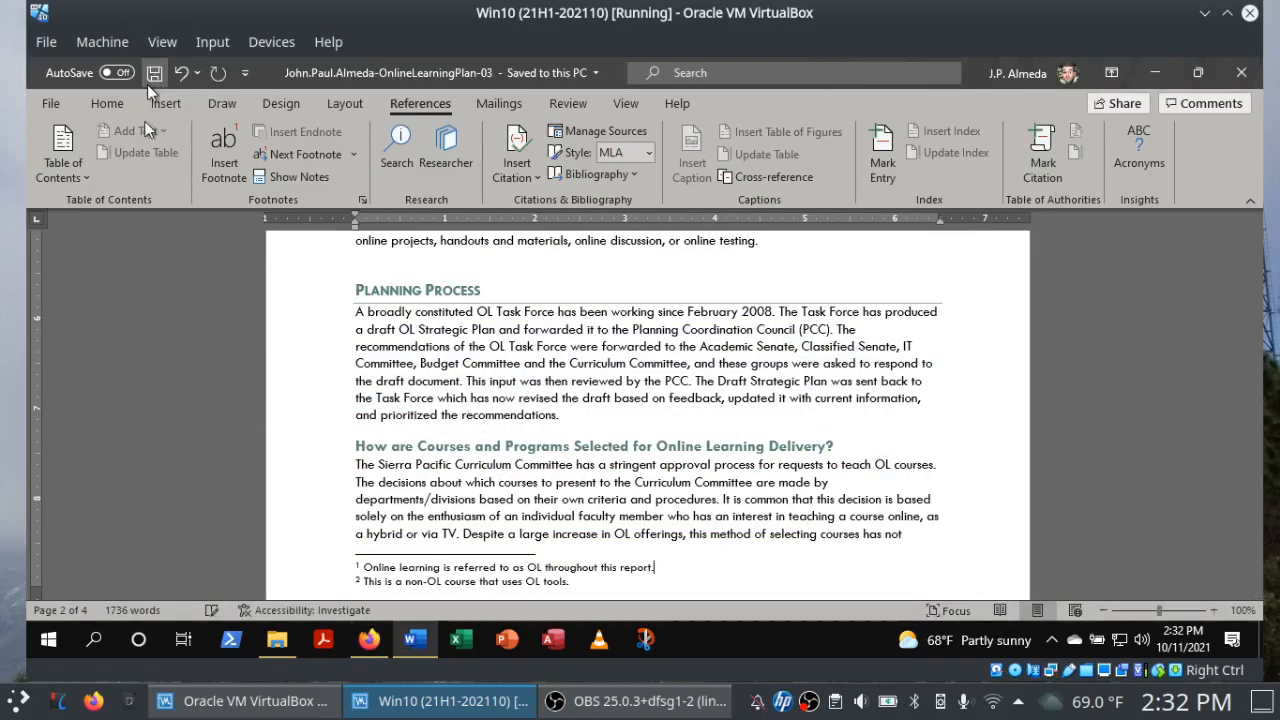
Switch to the SIMnet instructions in Firefox, mark step 10e complete, and bring up step 11.
left_click(370, 645)
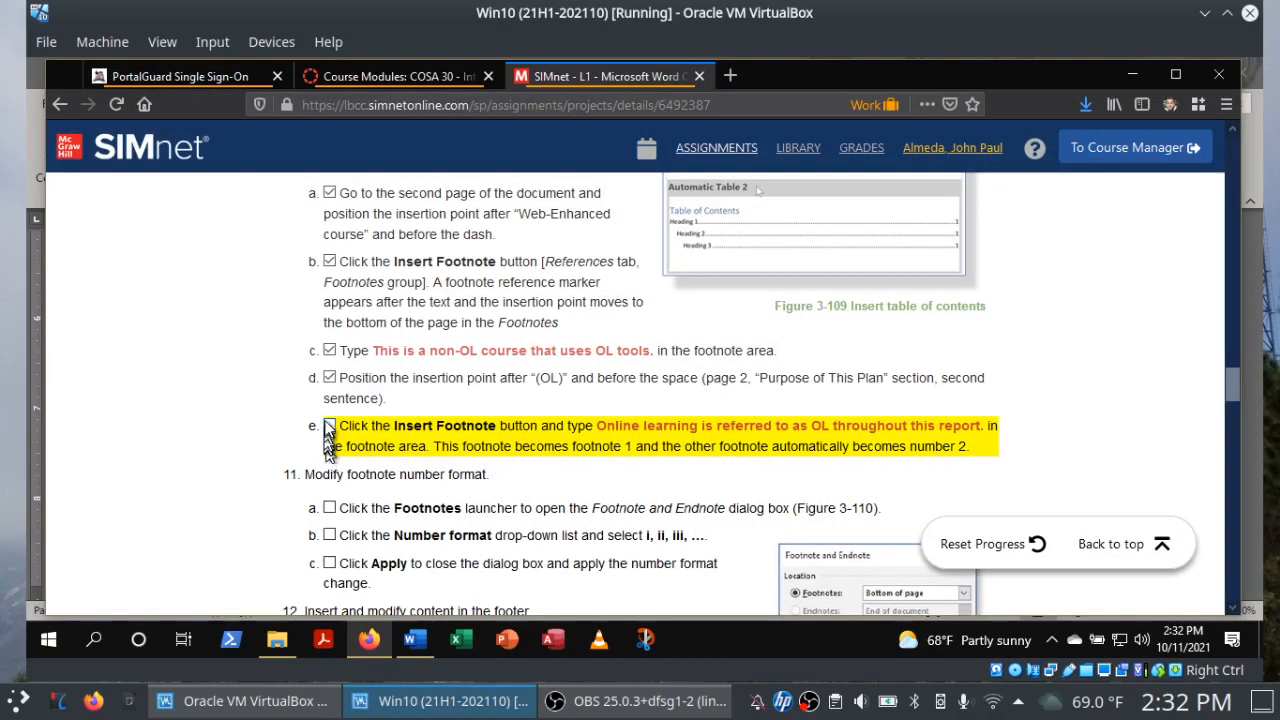
left_click(329, 427)
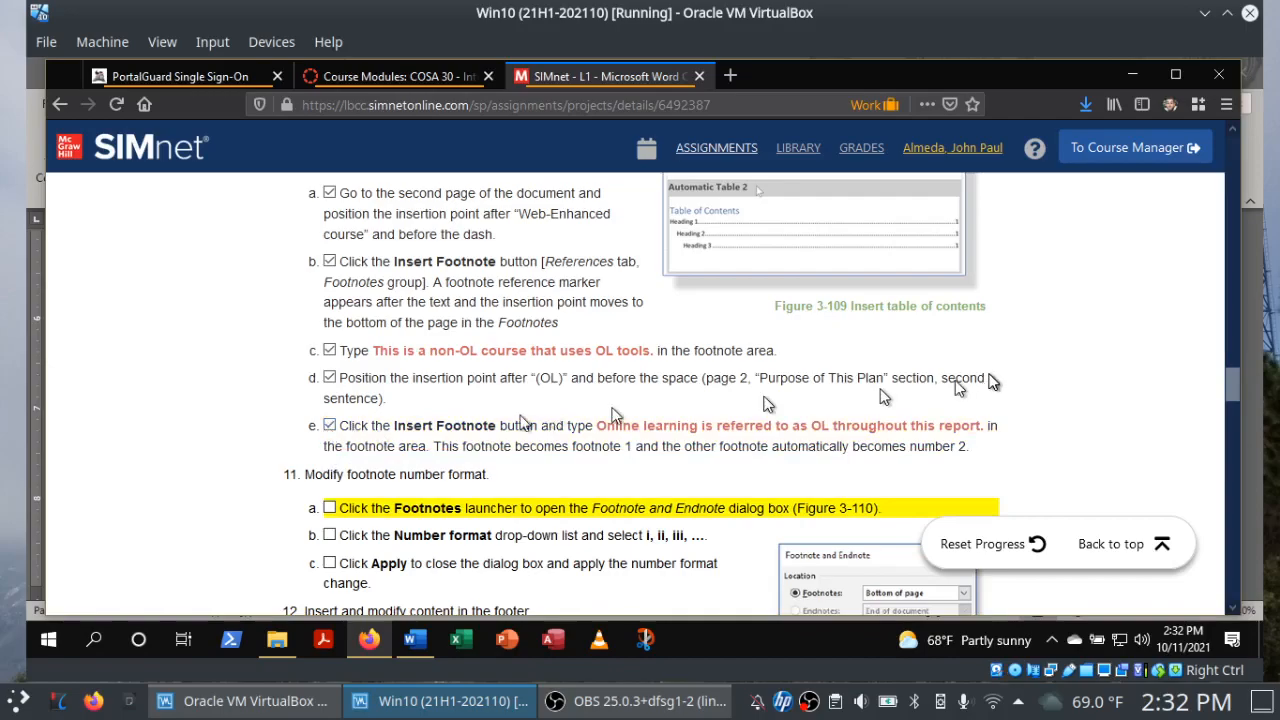
left_click_drag(1232, 386, 1233, 414)
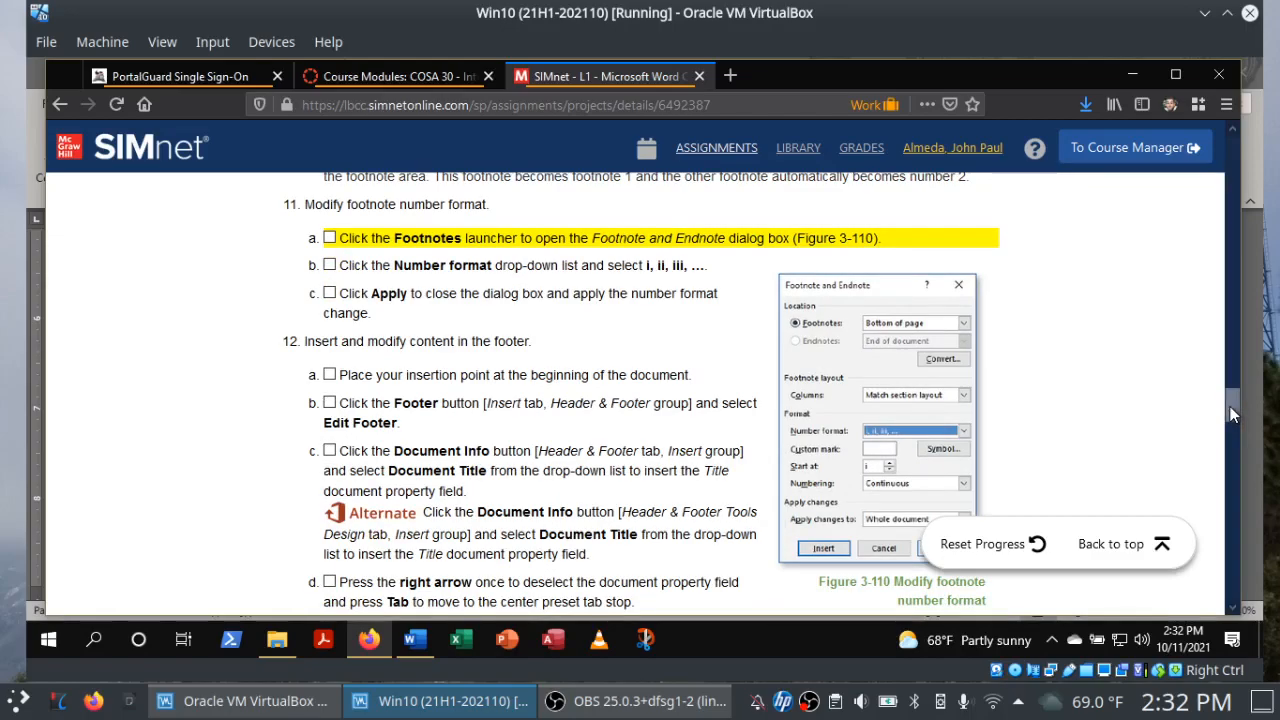
Open the Footnote and Endnote dialog in Word, and mark step 11a complete in SIMnet.
left_click(423, 646)
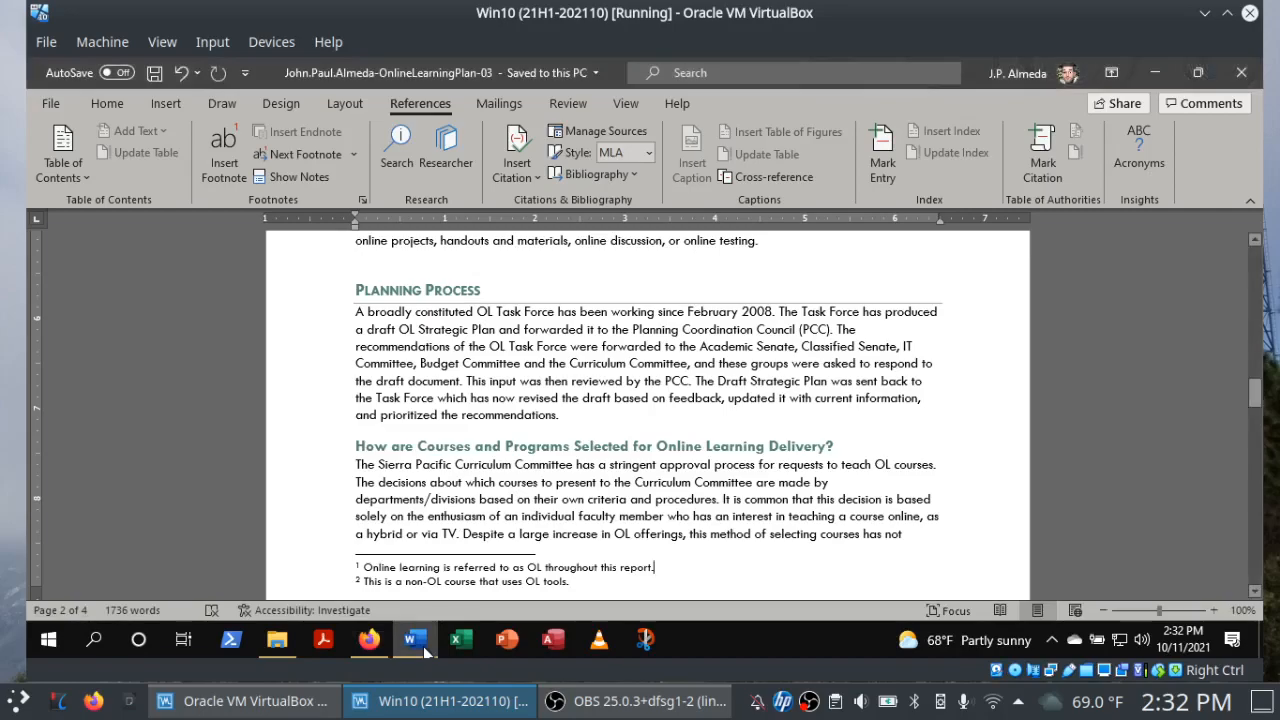
left_click(362, 202)
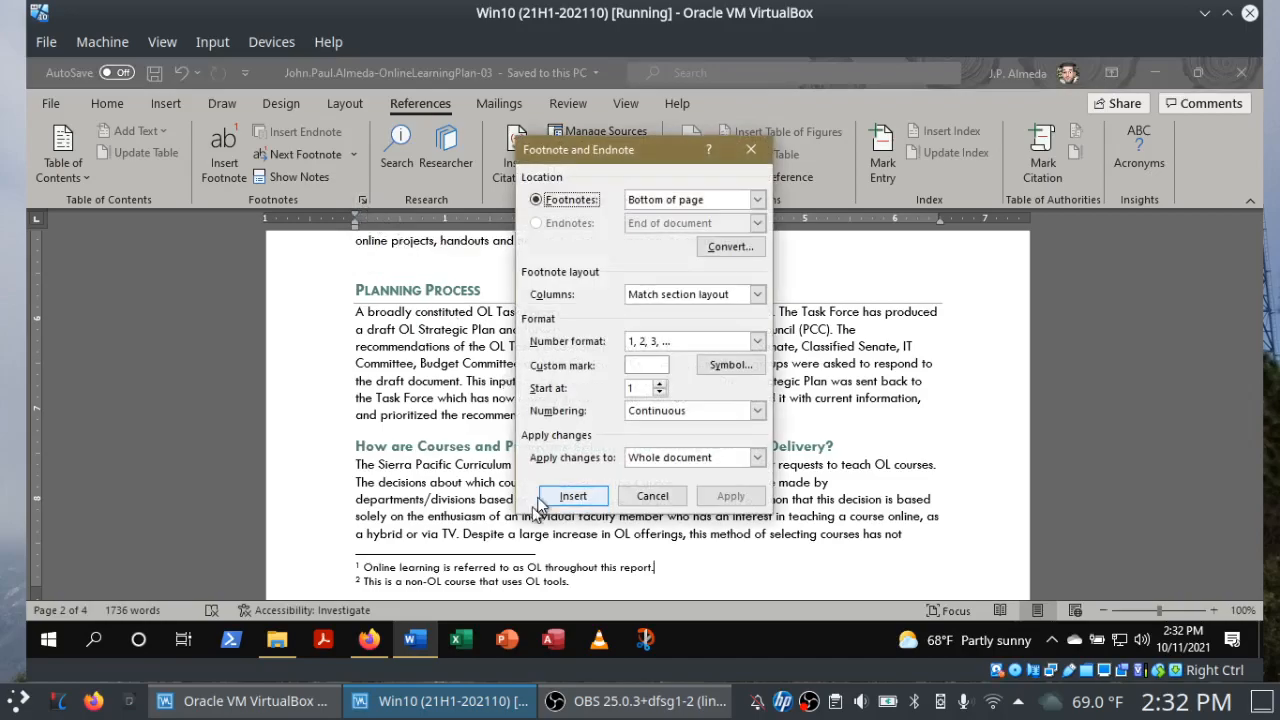
left_click(370, 648)
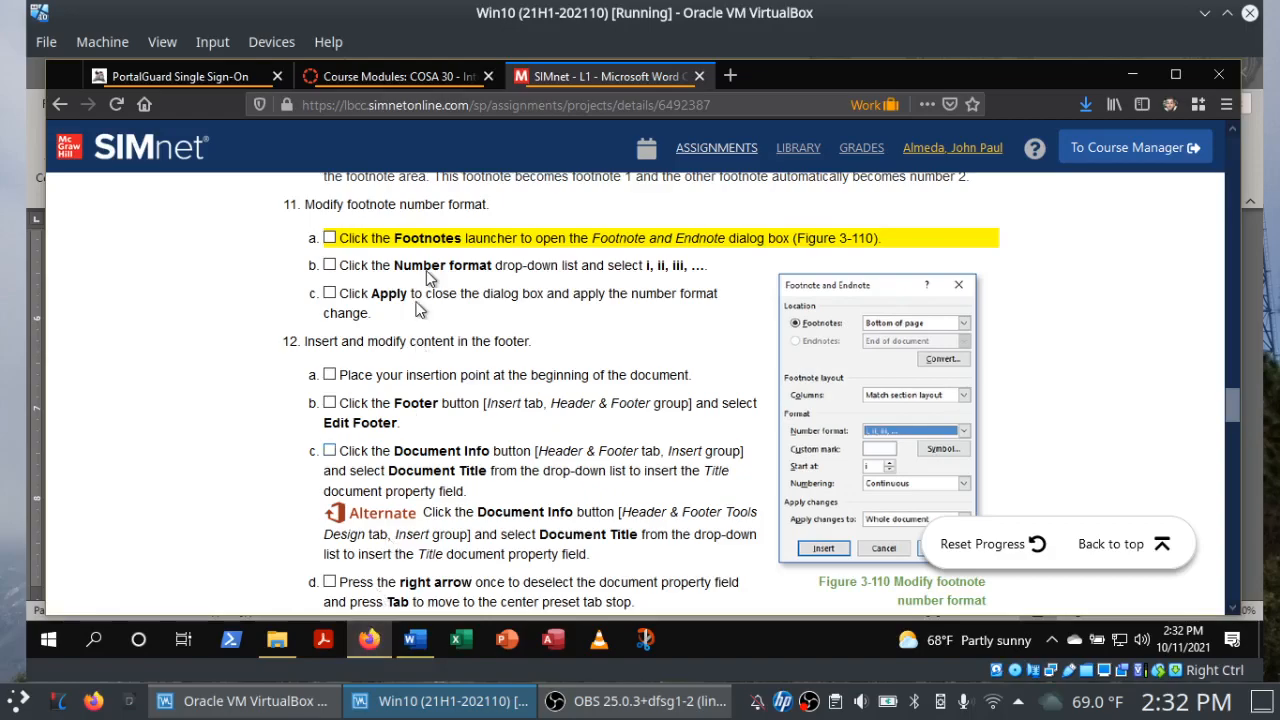
left_click(333, 239)
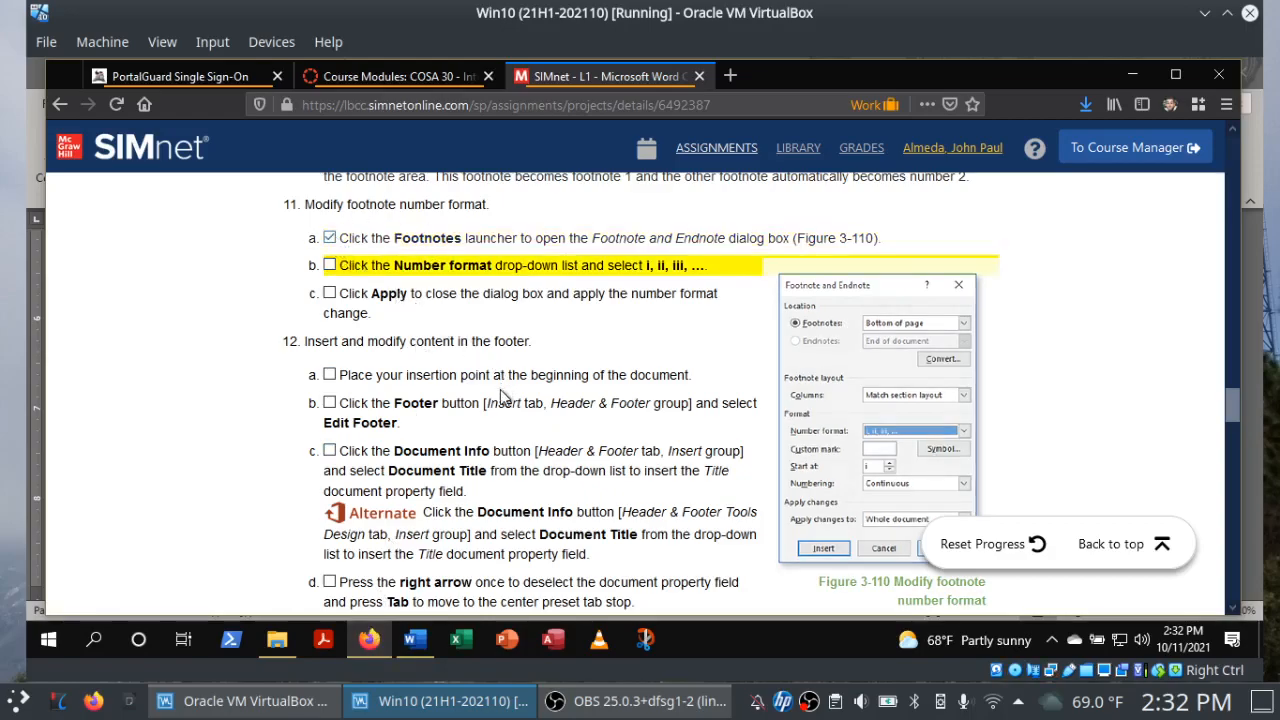
Switch back to Word and choose the "i, ii, iii, …" number format for the footnotes.
left_click(413, 646)
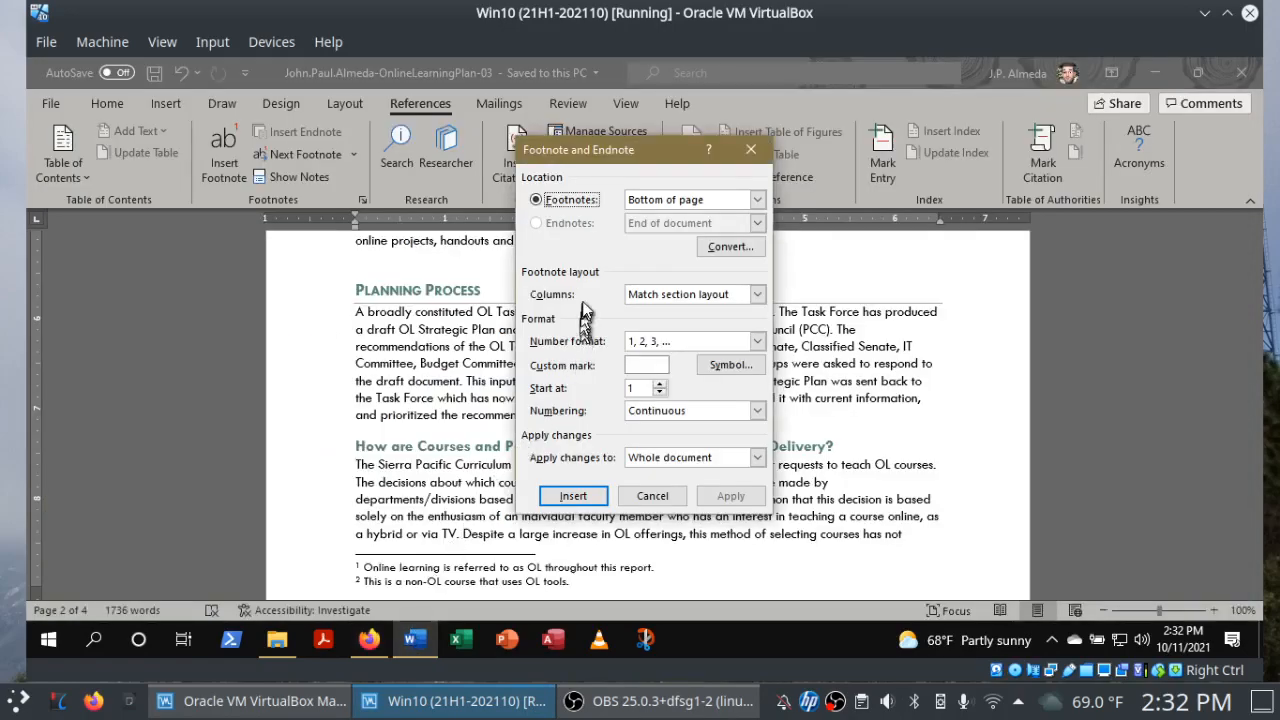
left_click(756, 341)
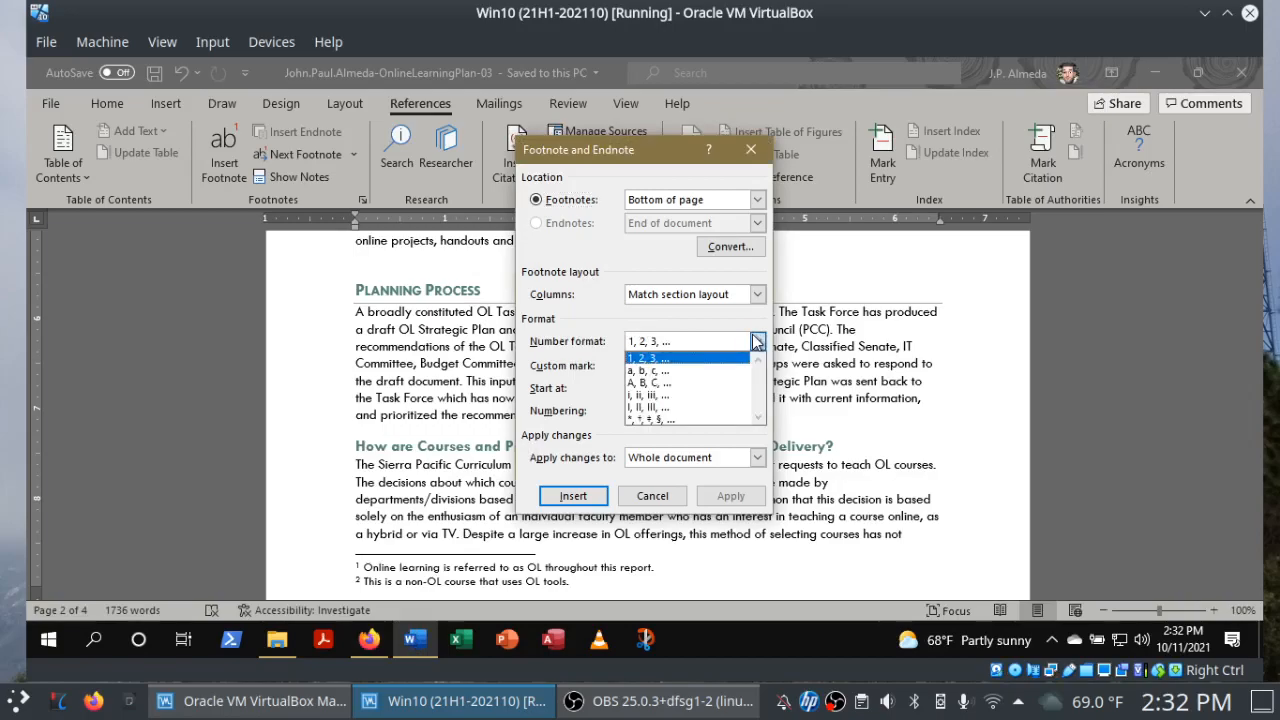
left_click(673, 403)
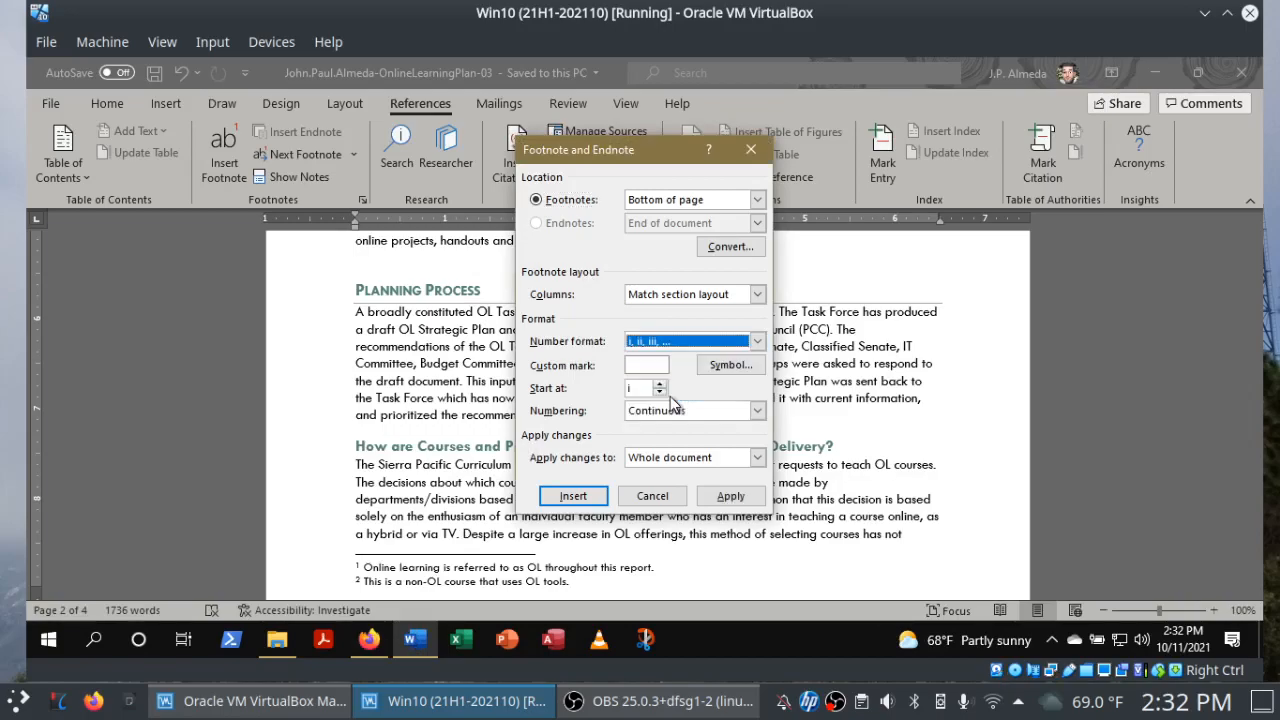
Mark step 11c complete in SIMnet, and apply the footnote number format change in Word.
left_click(383, 643)
left_click(331, 295)
left_click(416, 643)
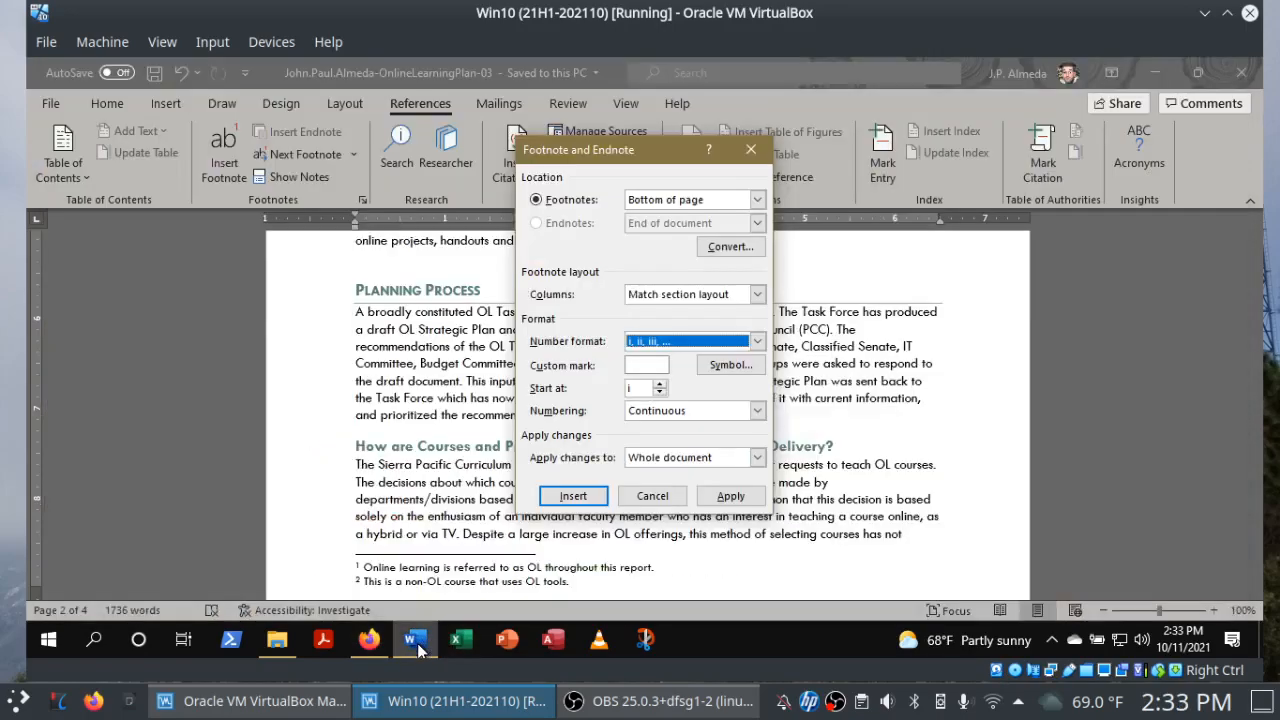
left_click(731, 495)
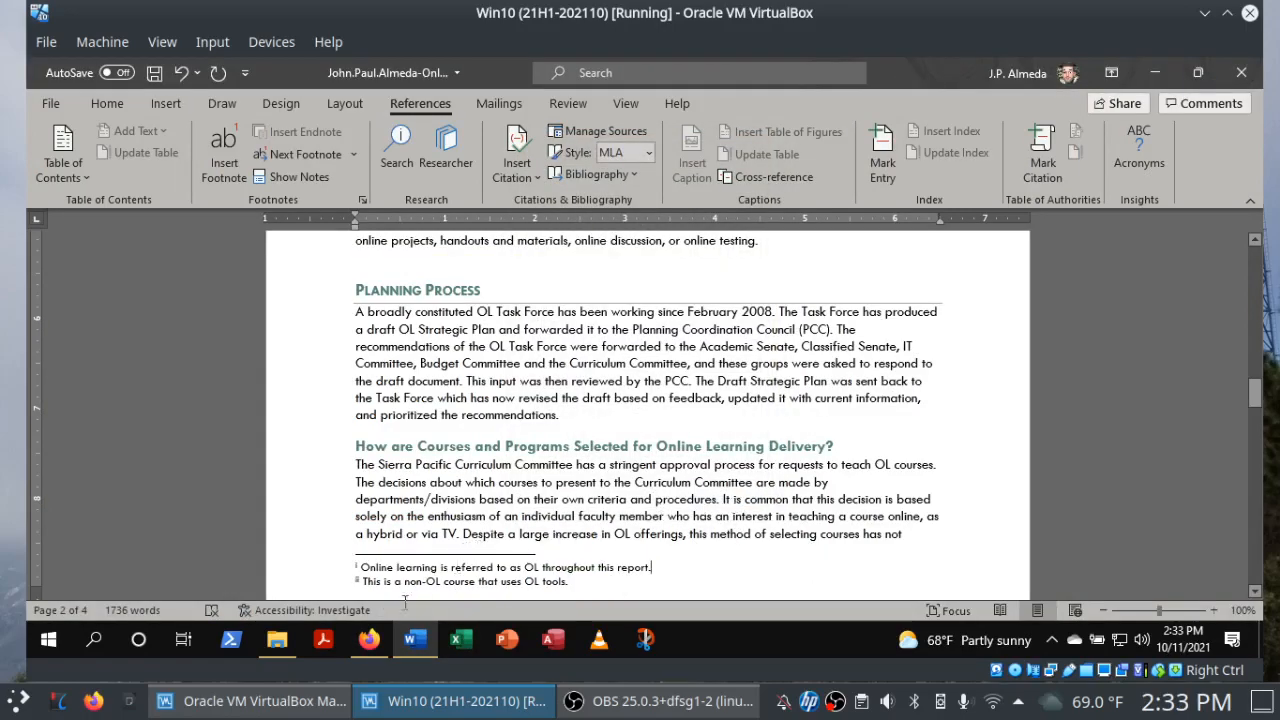
Mark step 12a complete in SIMnet, and place the insertion point in Word directly before the title "Online Learning Plan".
left_click(369, 640)
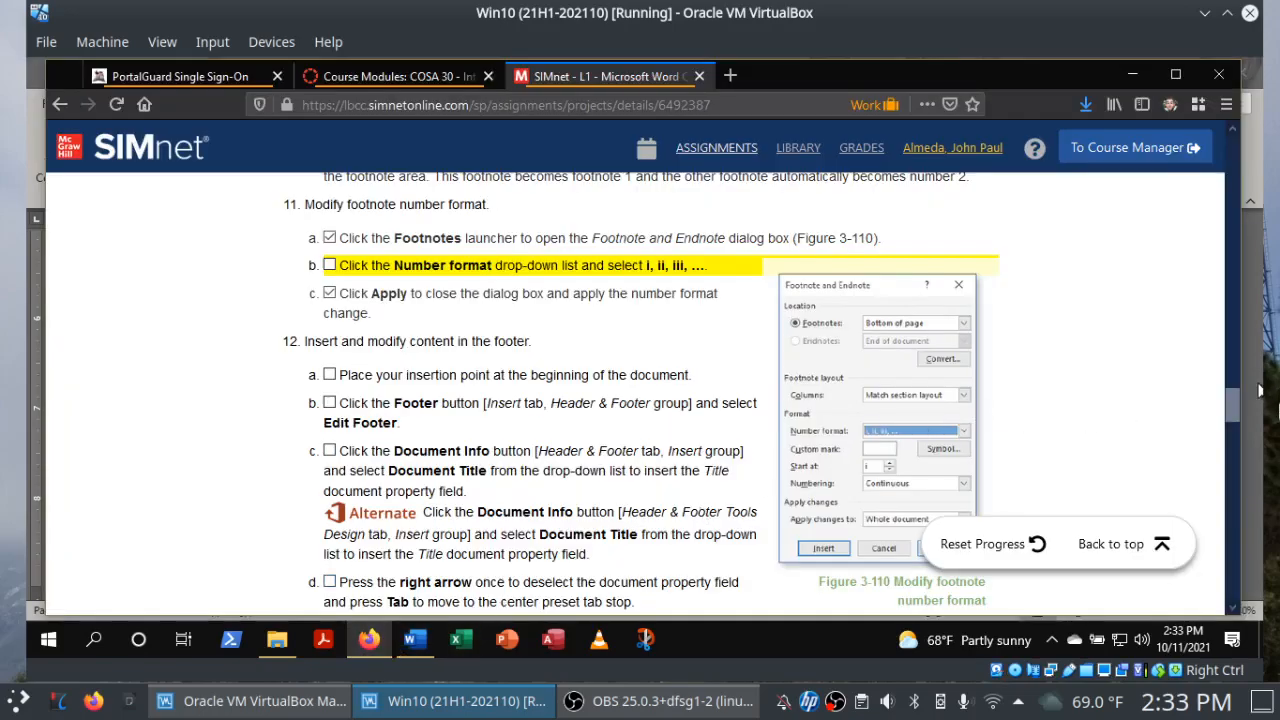
left_click_drag(1239, 401, 1236, 414)
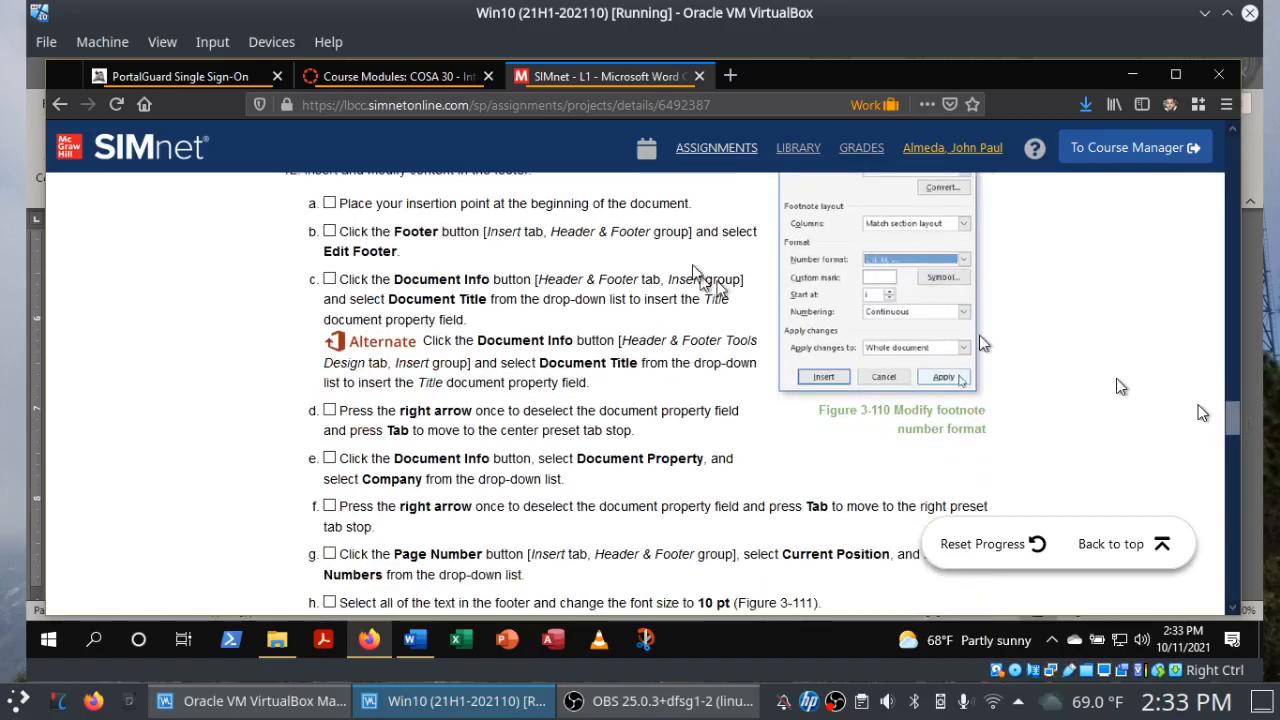
left_click(330, 203)
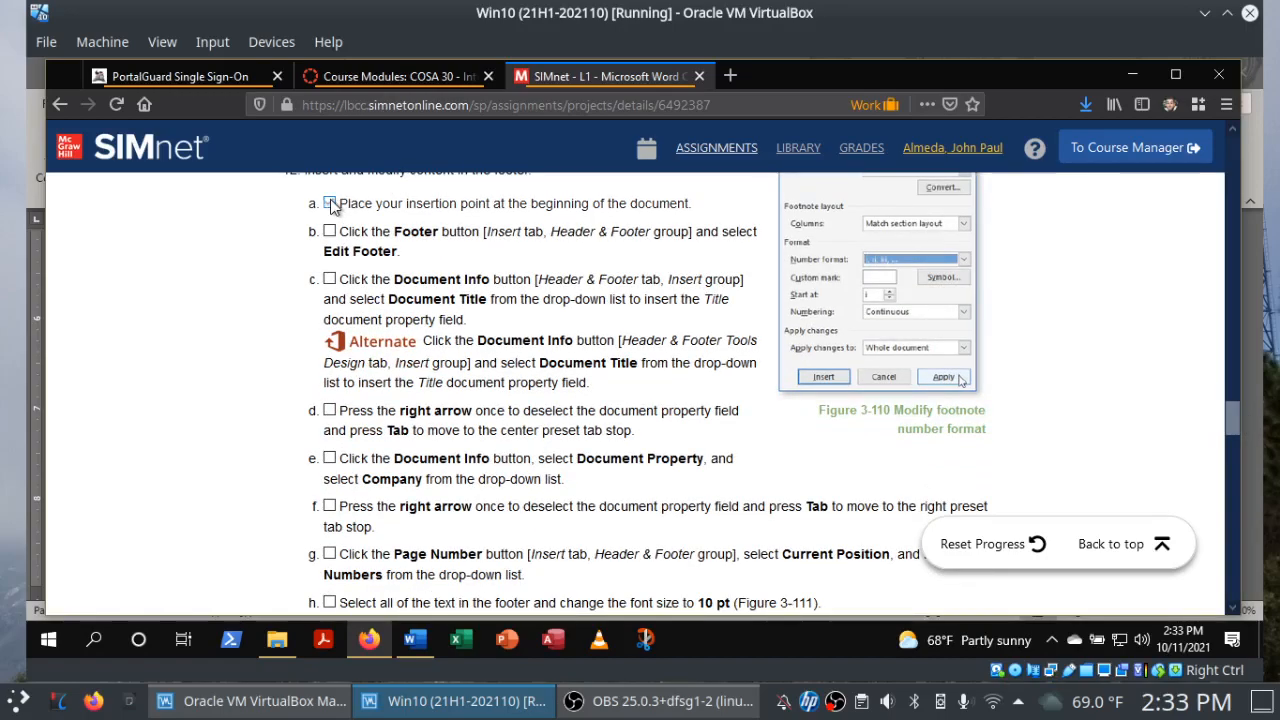
left_click(415, 640)
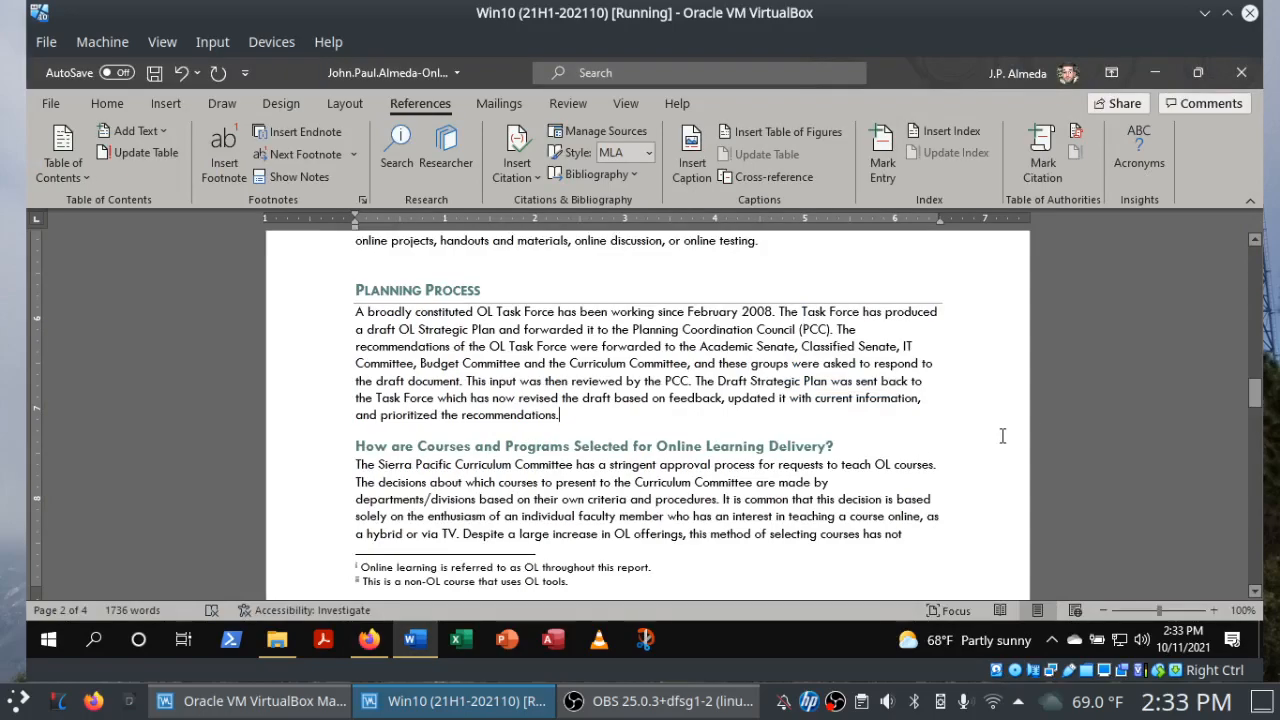
scroll(1002, 436, "up", 20)
left_click(512, 344)
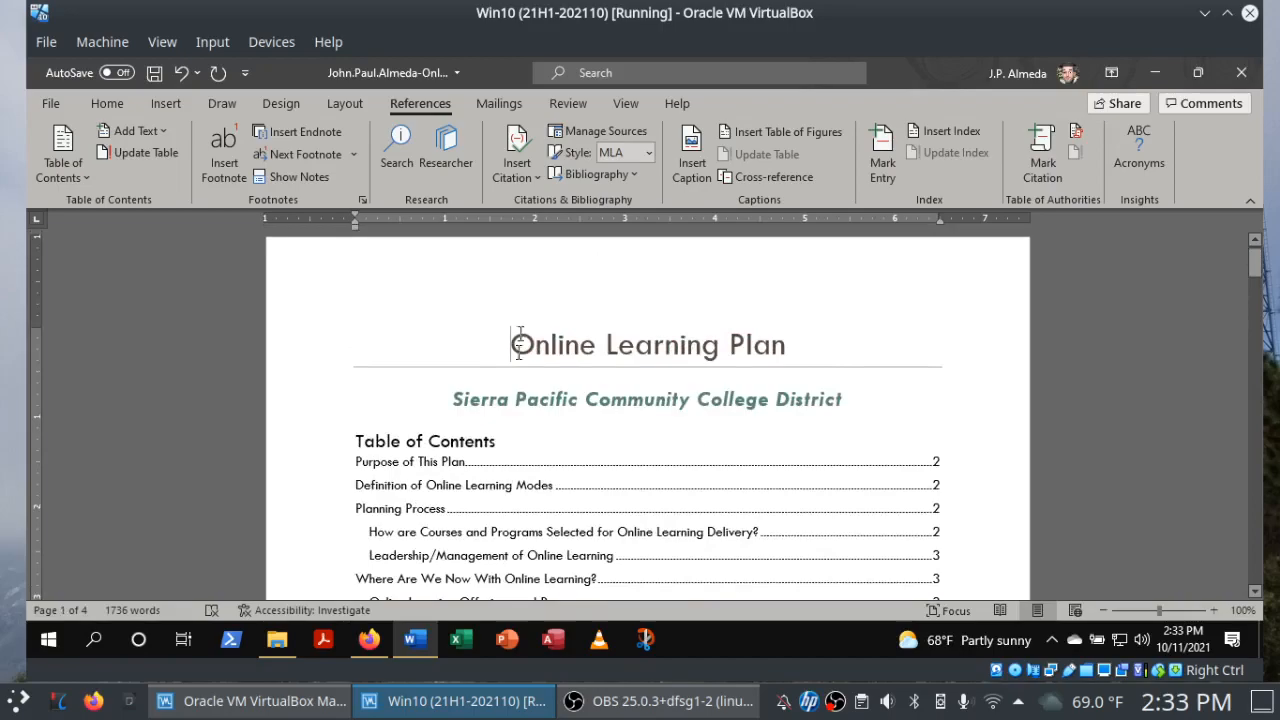
Mark step 12b complete in SIMnet, and open the first page's footer for editing in Word.
left_click(378, 646)
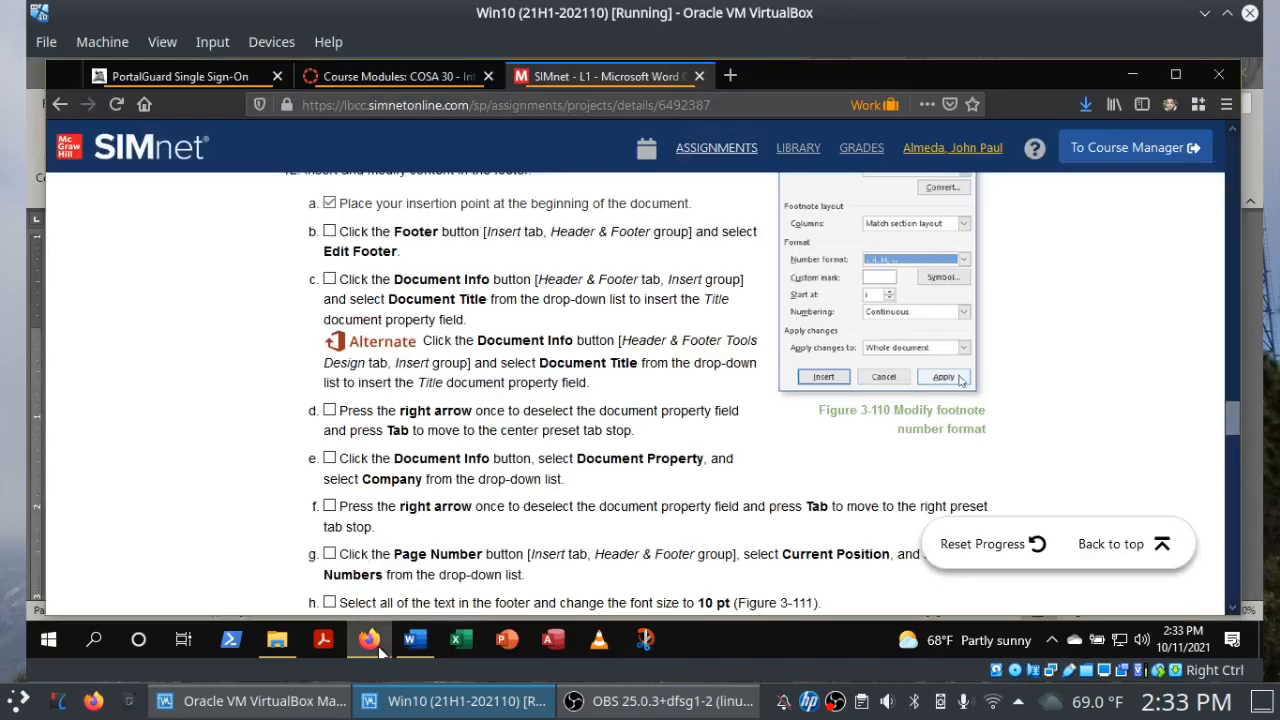
left_click(329, 232)
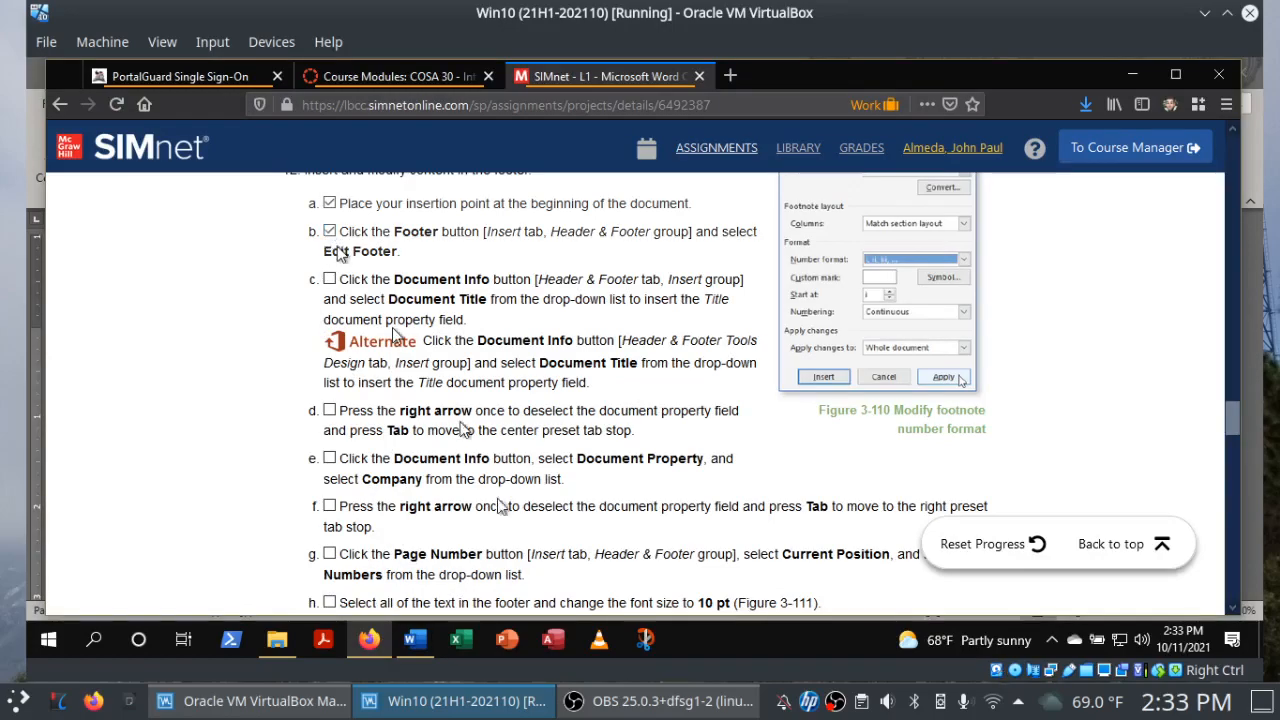
left_click(416, 639)
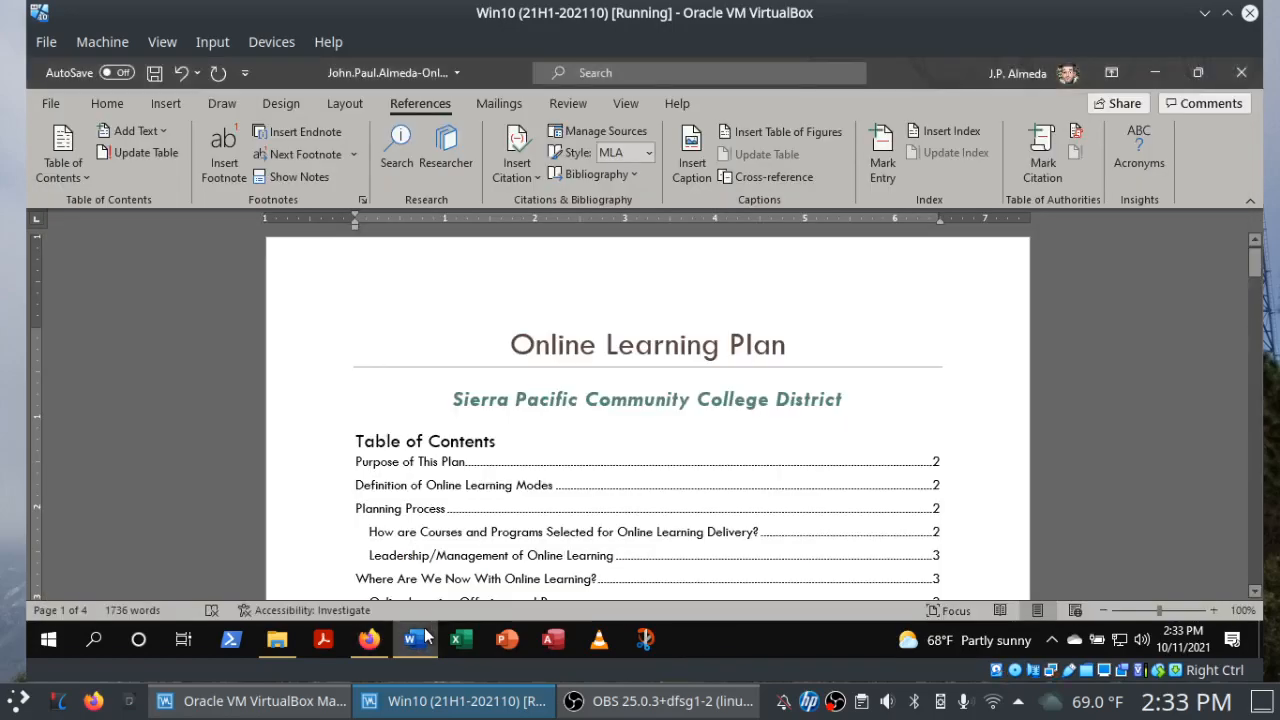
left_click(159, 111)
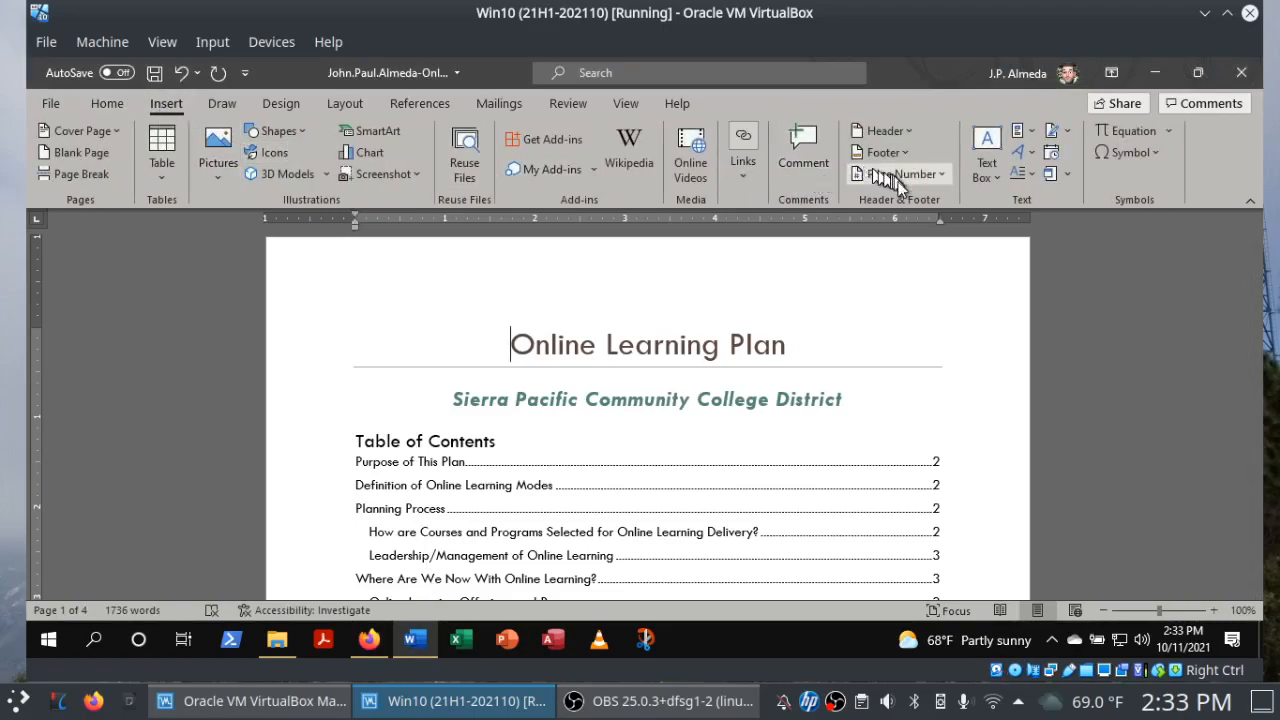
left_click(907, 153)
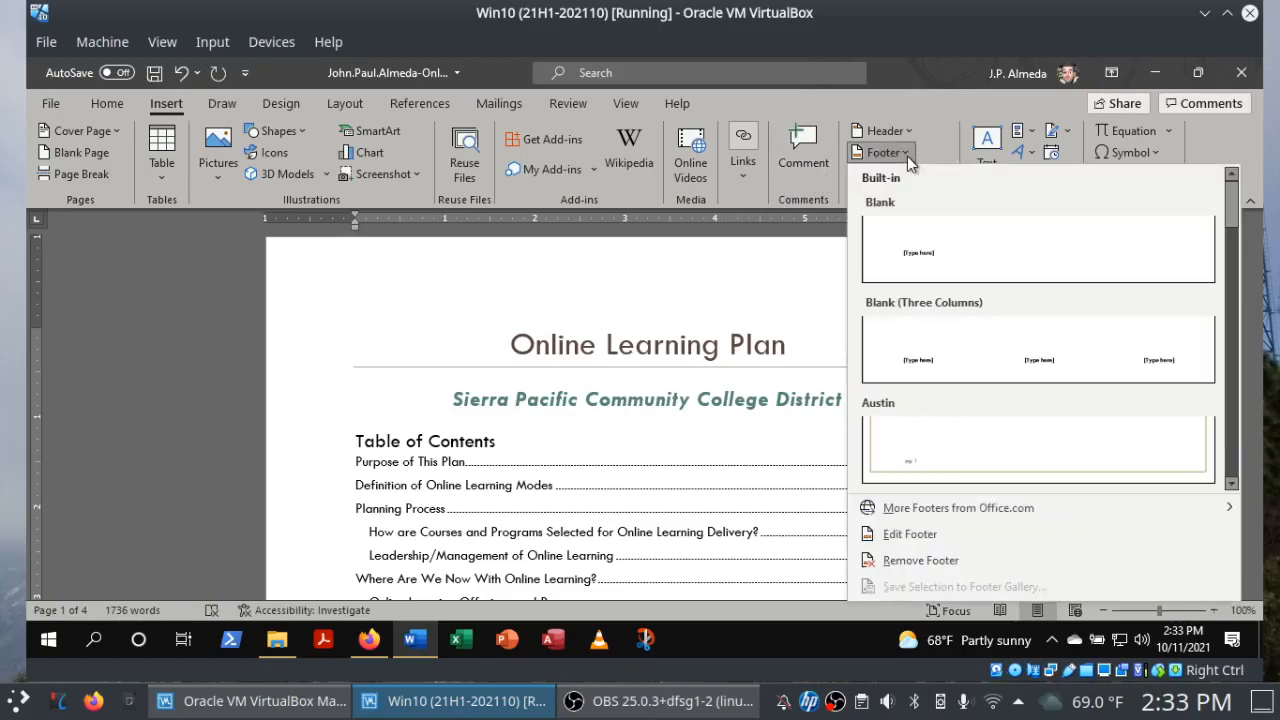
left_click(910, 535)
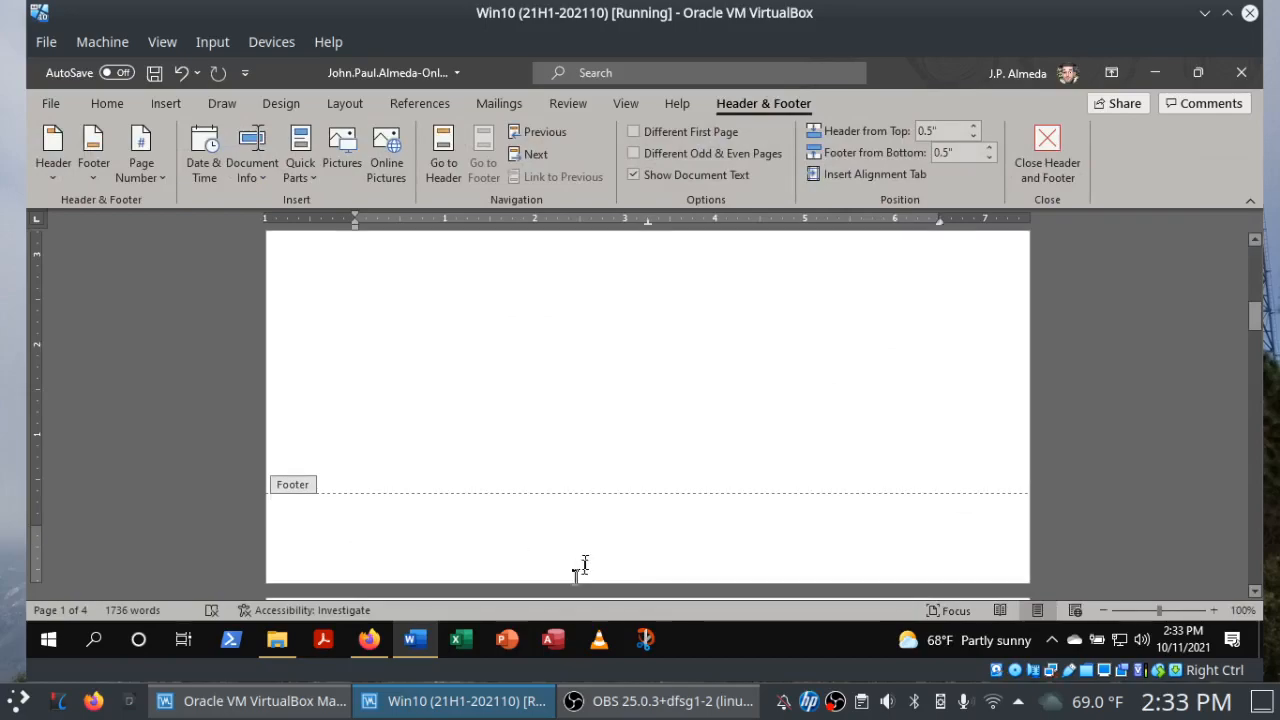
Check step 12c in SIMnet, and insert the Document Title property field in the Word footer.
left_click(369, 639)
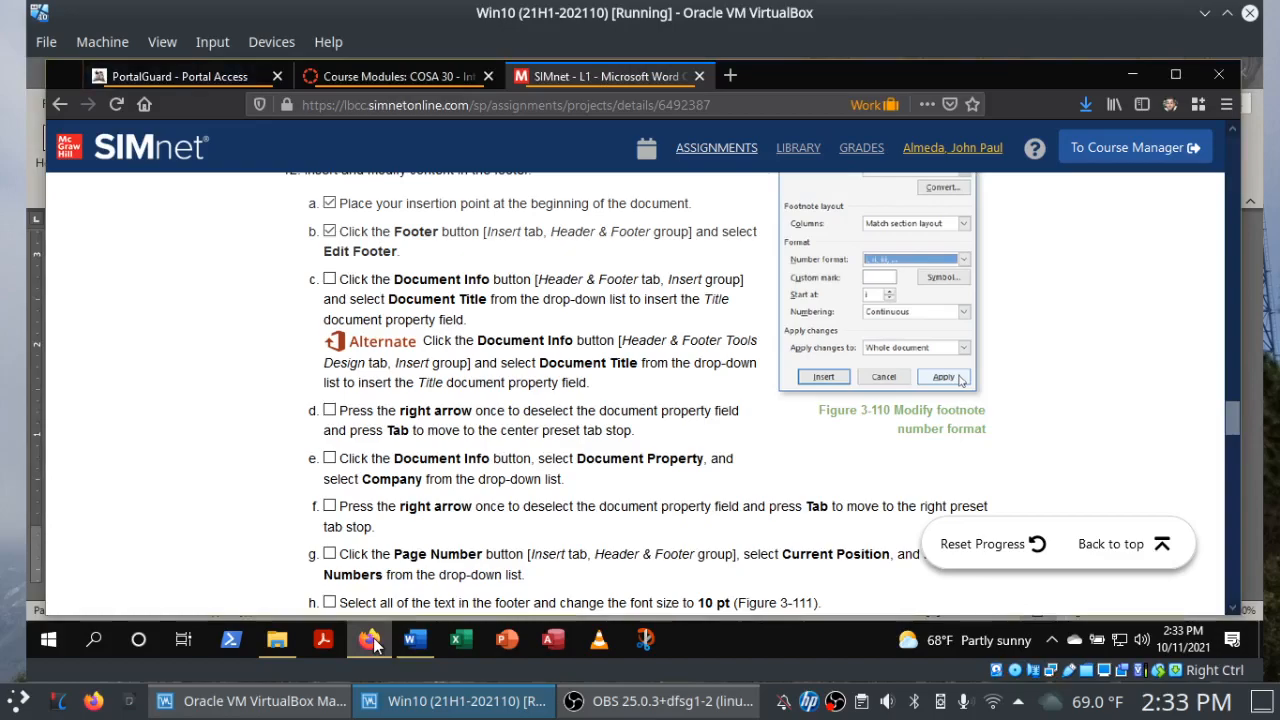
left_click(370, 640)
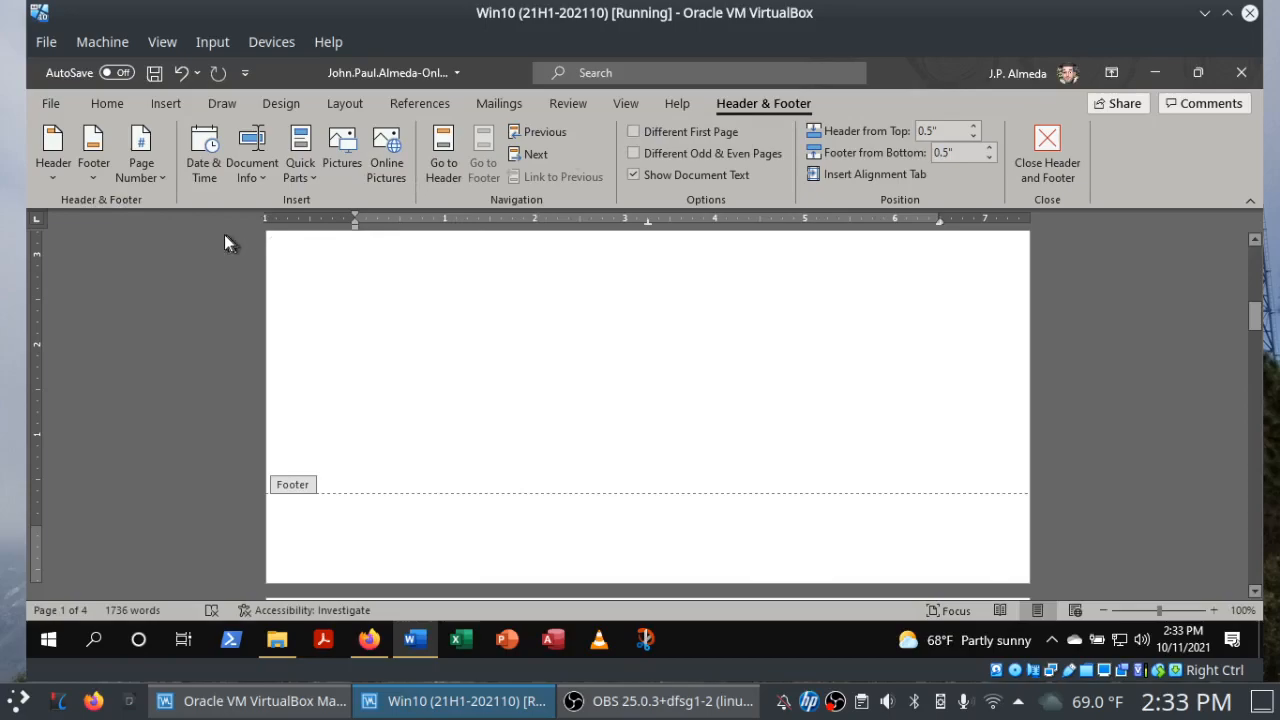
left_click(378, 640)
left_click(380, 639)
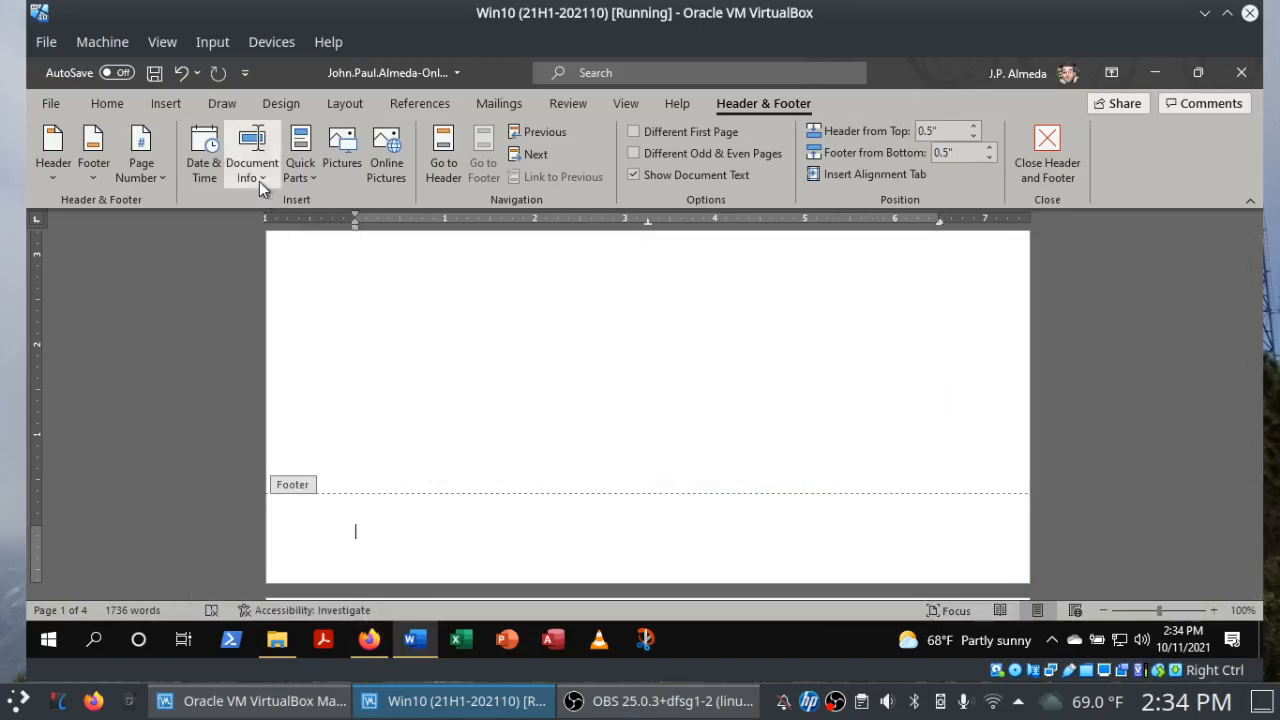
left_click(259, 181)
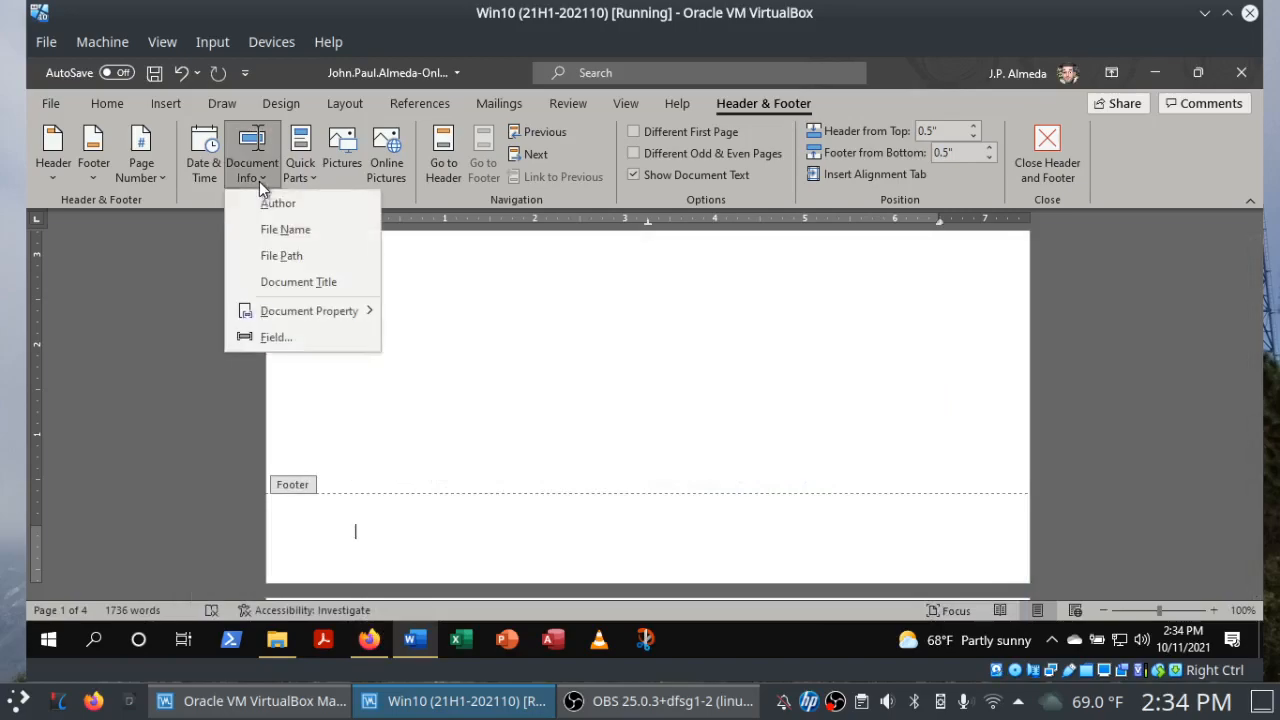
left_click(276, 280)
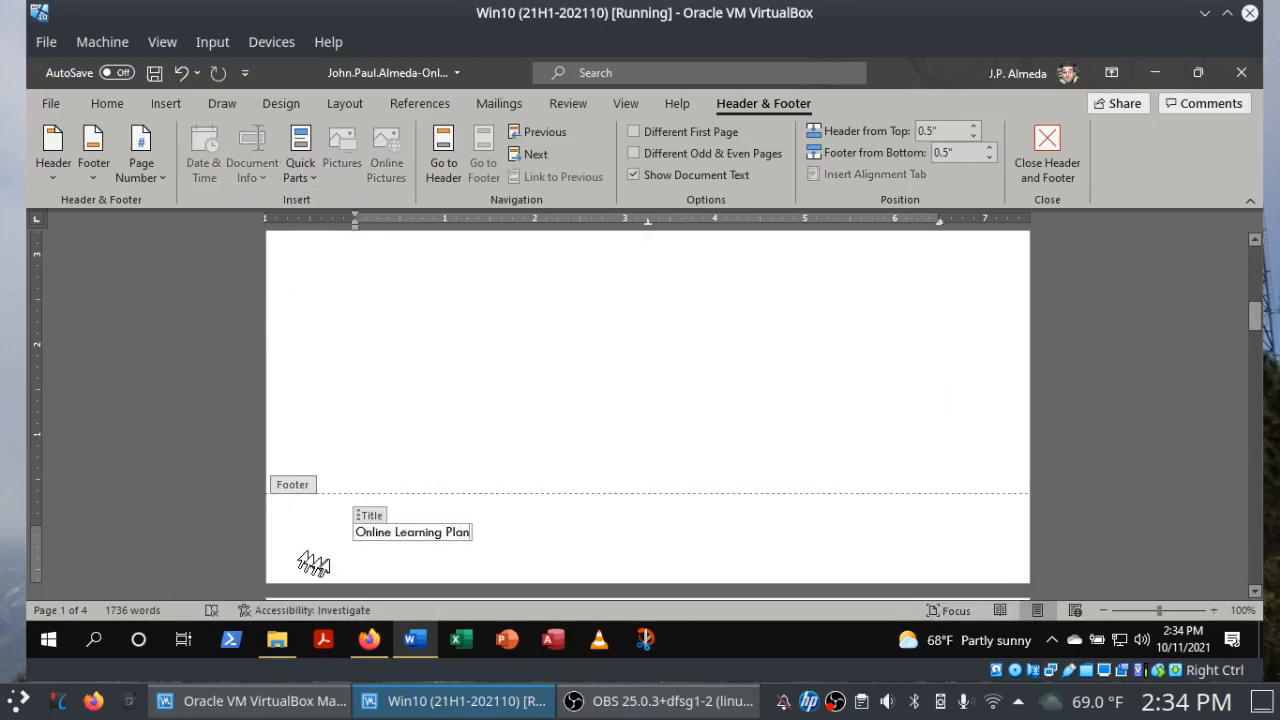
Mark step 12c complete in SIMnet, and move past the Title field to the center tab stop in the Word footer.
left_click(366, 640)
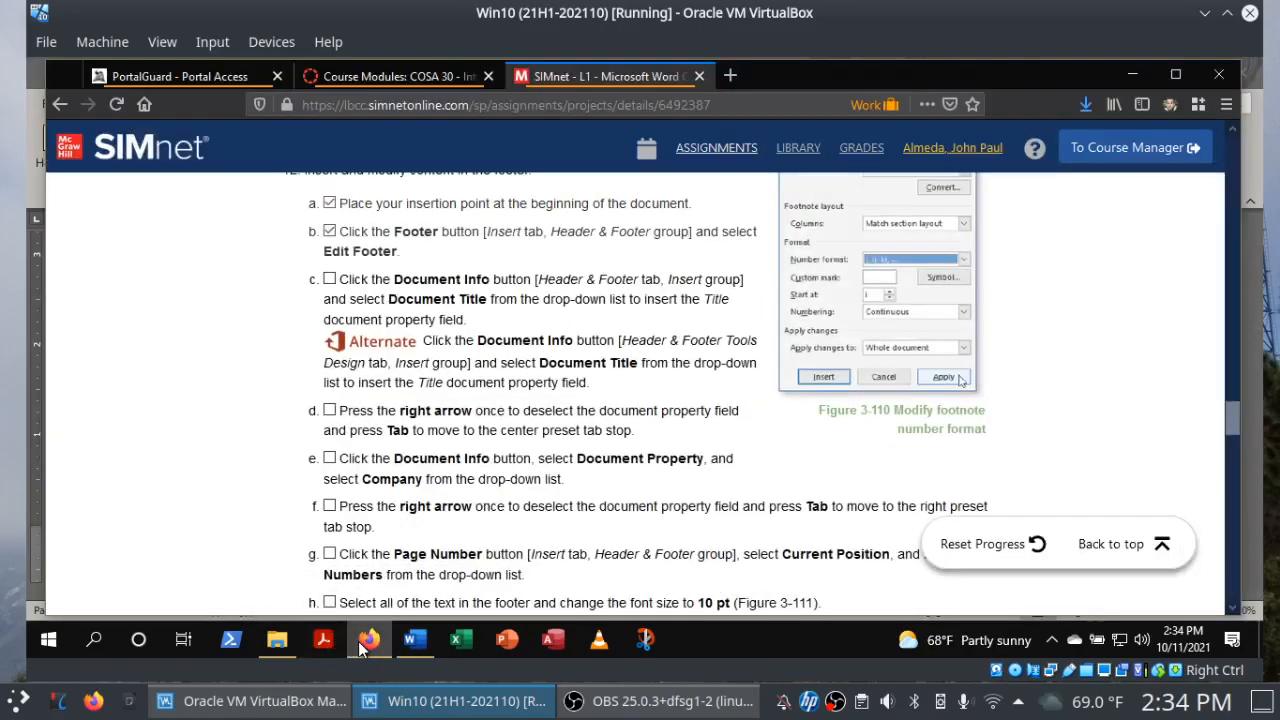
left_click(330, 281)
left_click(414, 638)
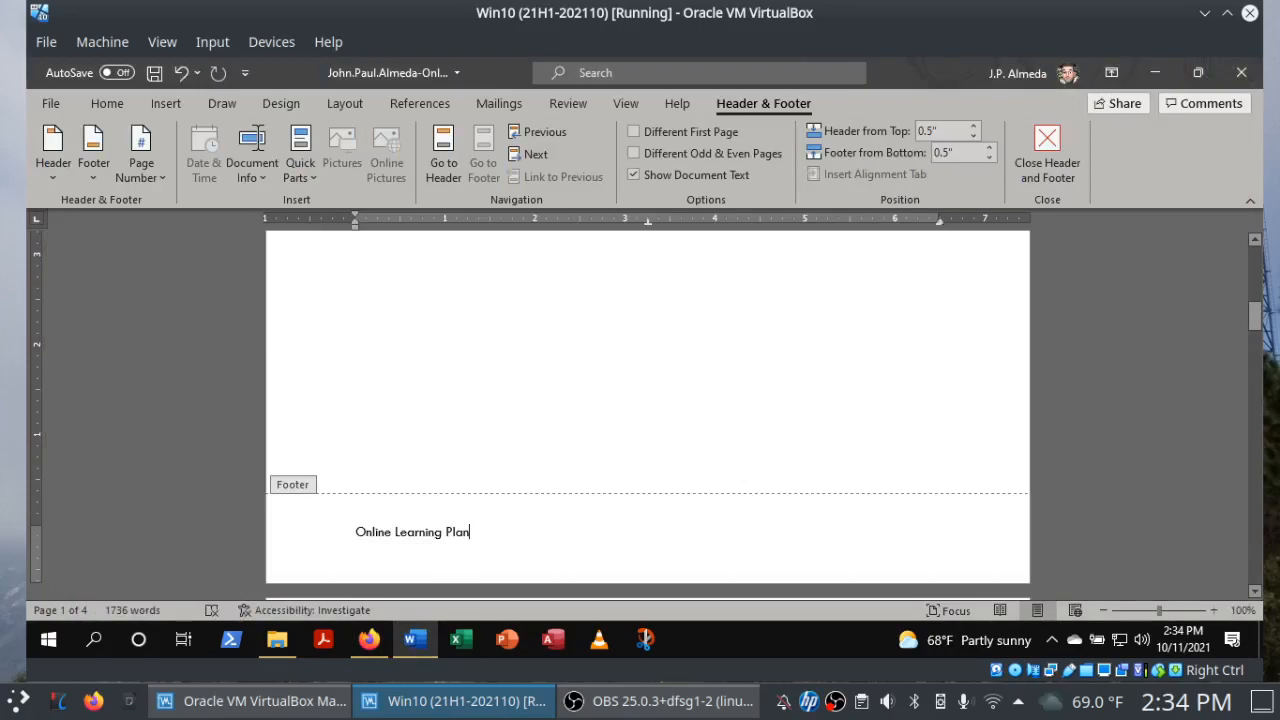
key("Tab")
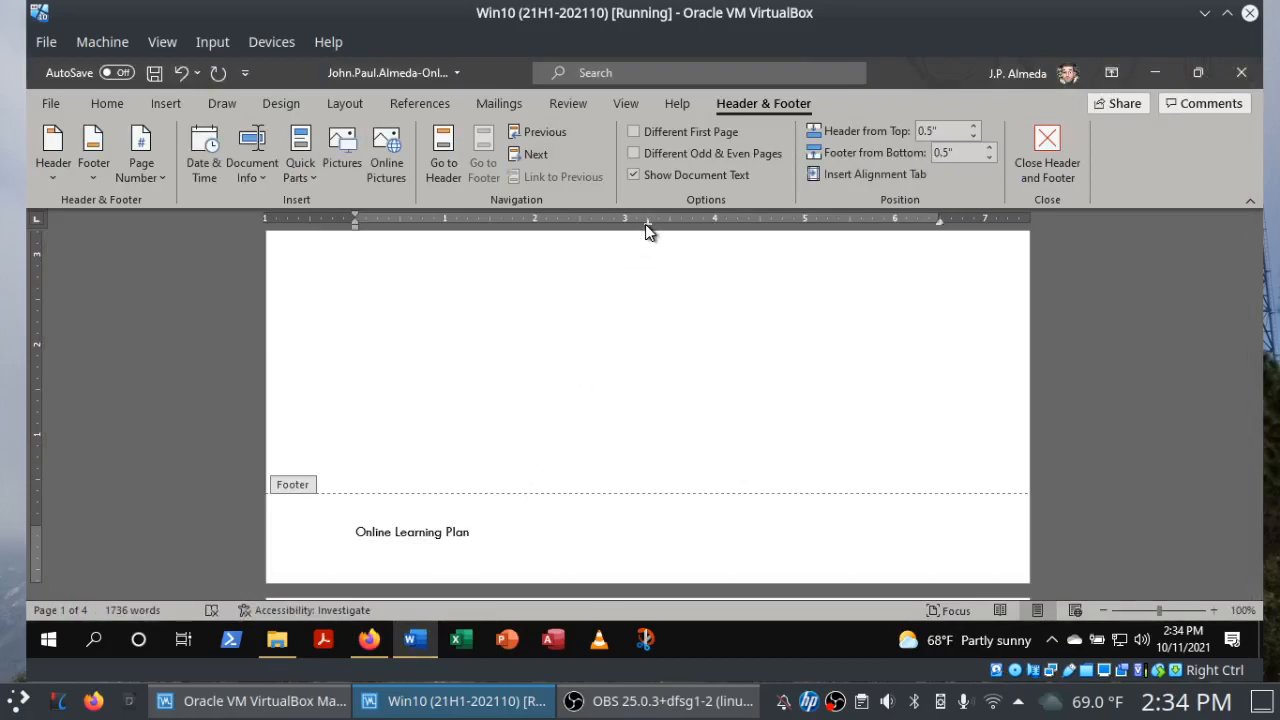
Mark step 12d complete in SIMnet, and insert the Company document property at the center tab stop of the Word footer.
left_click(376, 645)
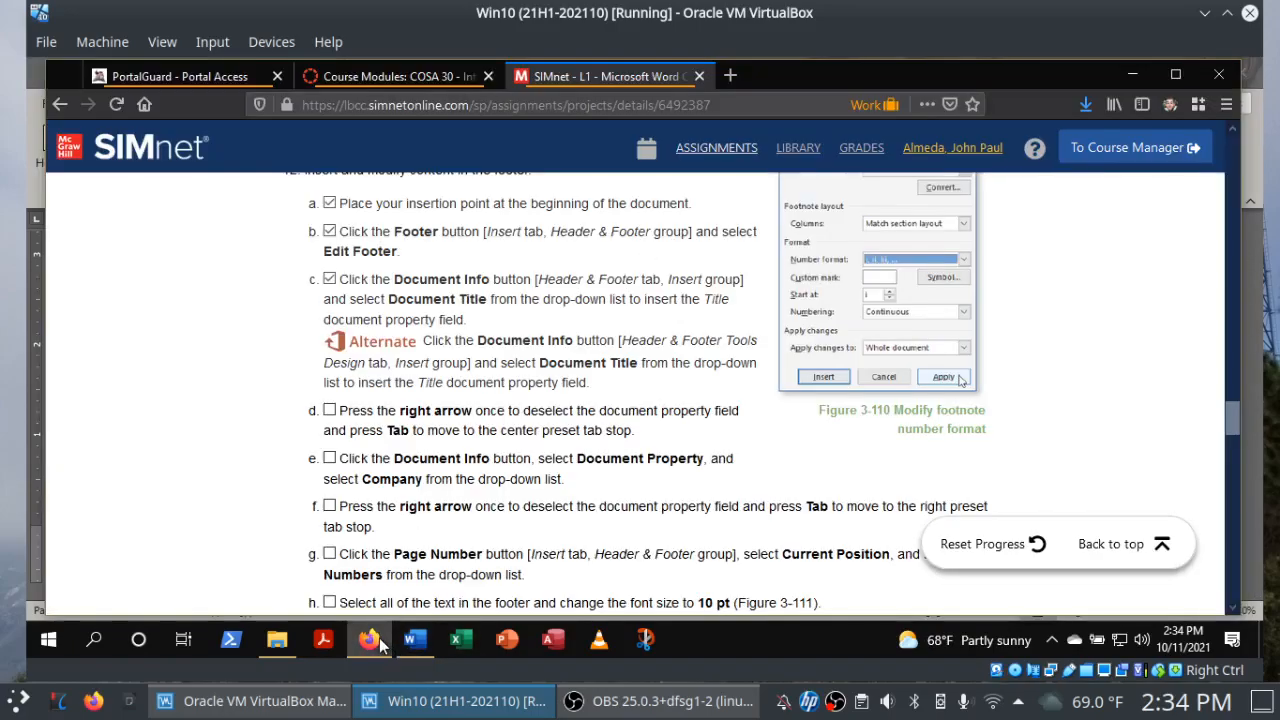
left_click(330, 410)
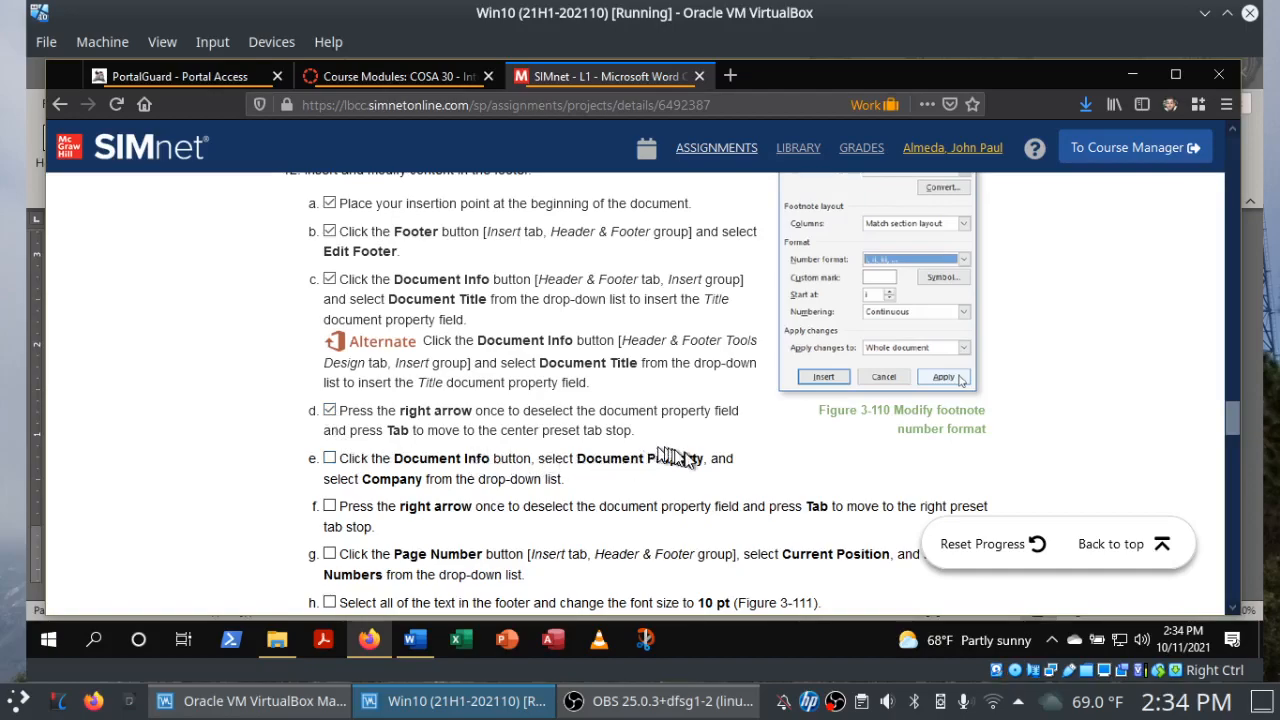
left_click(416, 640)
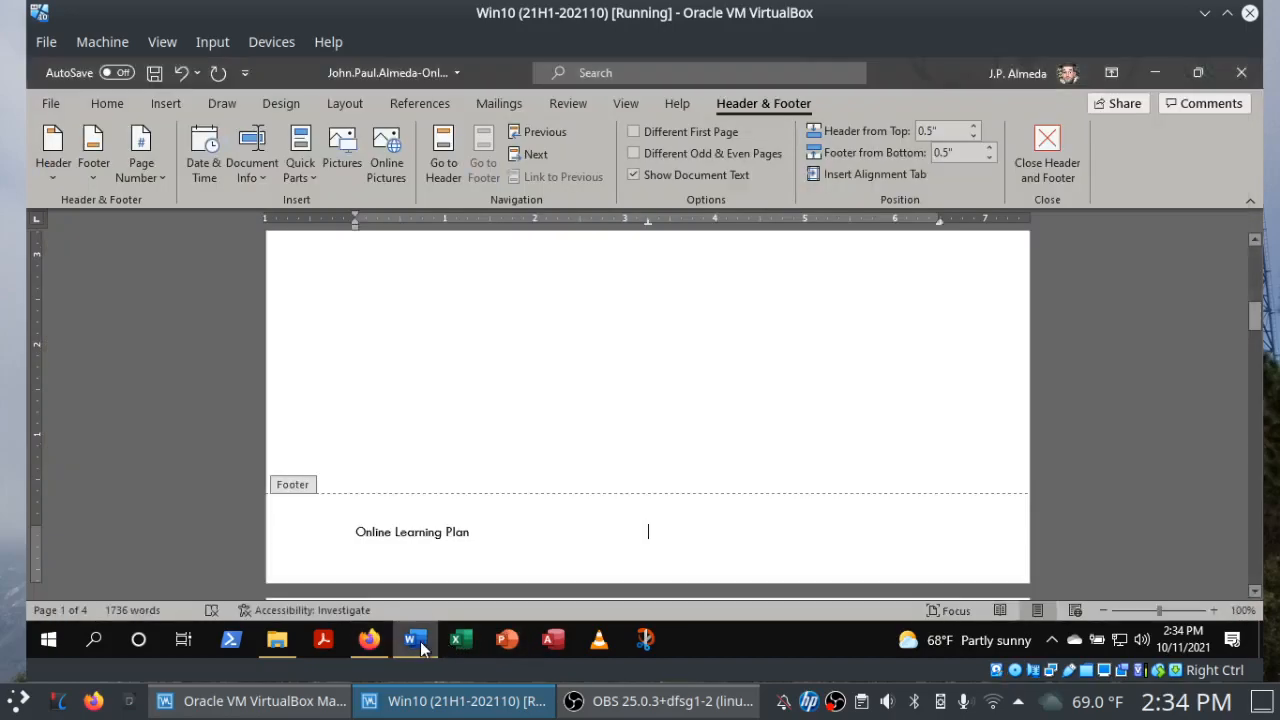
left_click(259, 185)
mouse_move(335, 308)
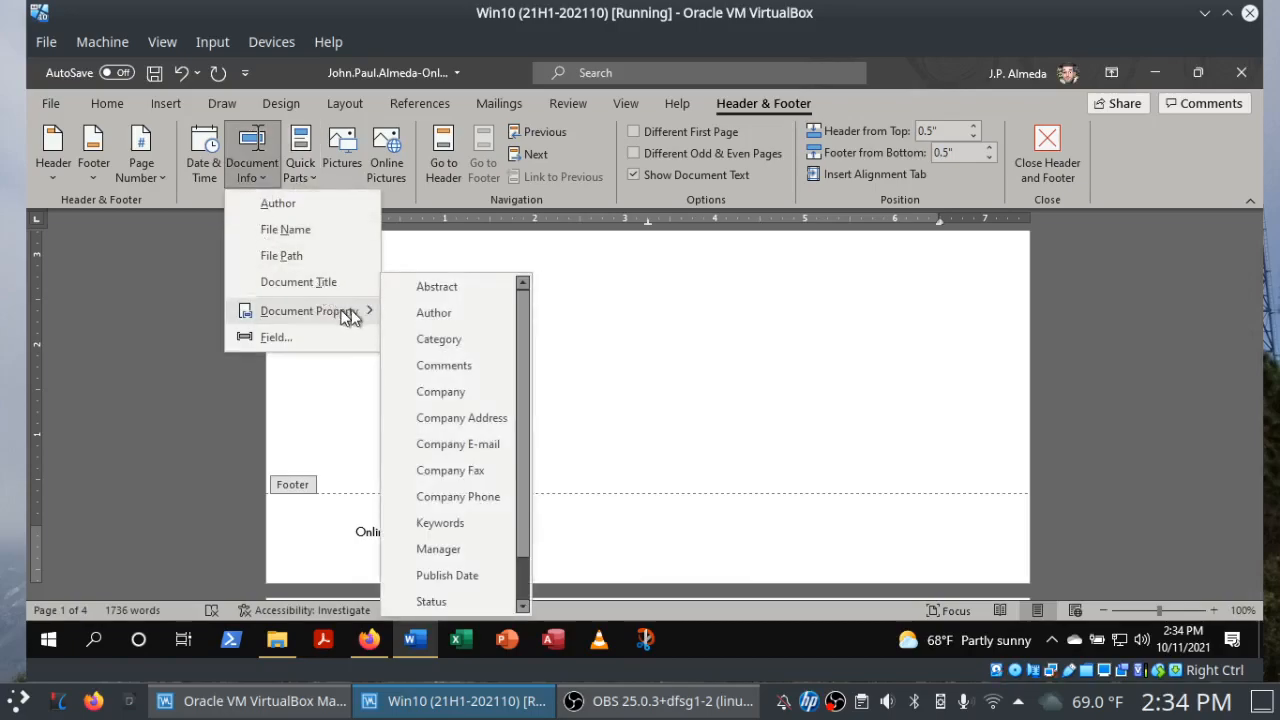
left_click(436, 391)
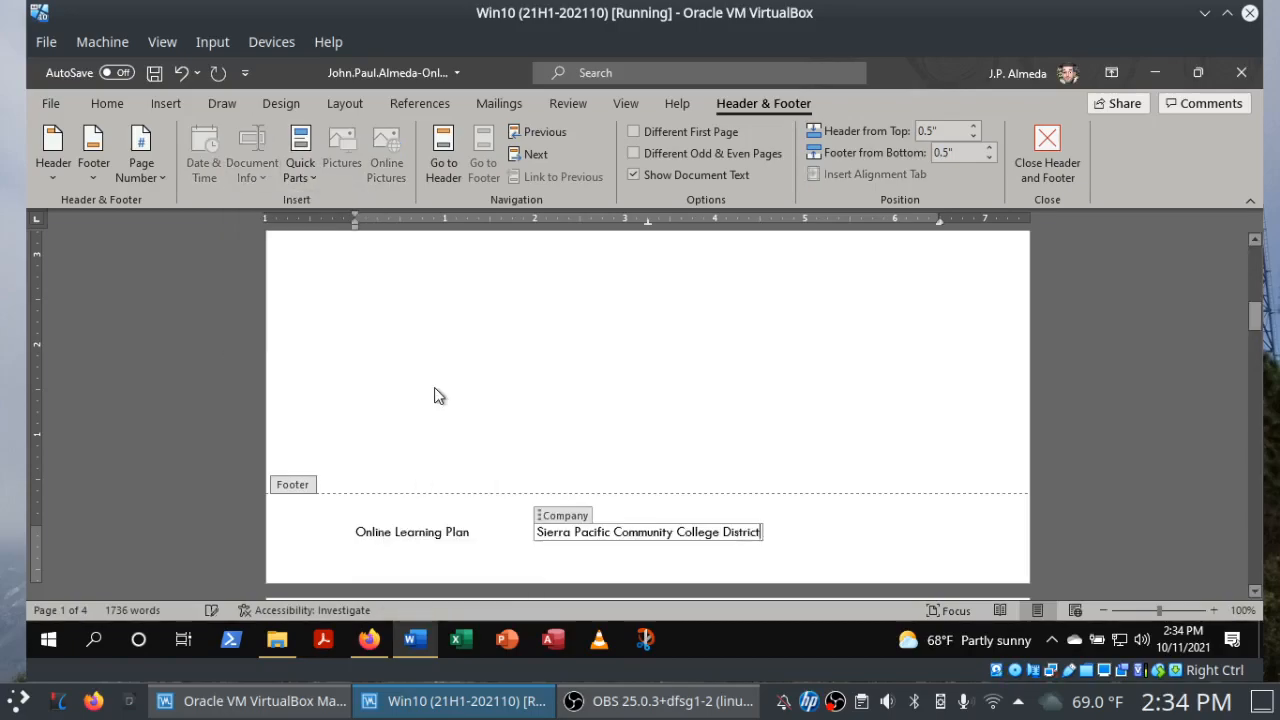
Mark steps 12e and 12f complete in SIMnet, and move past the Company field to the right tab stop in the Word footer.
left_click(369, 641)
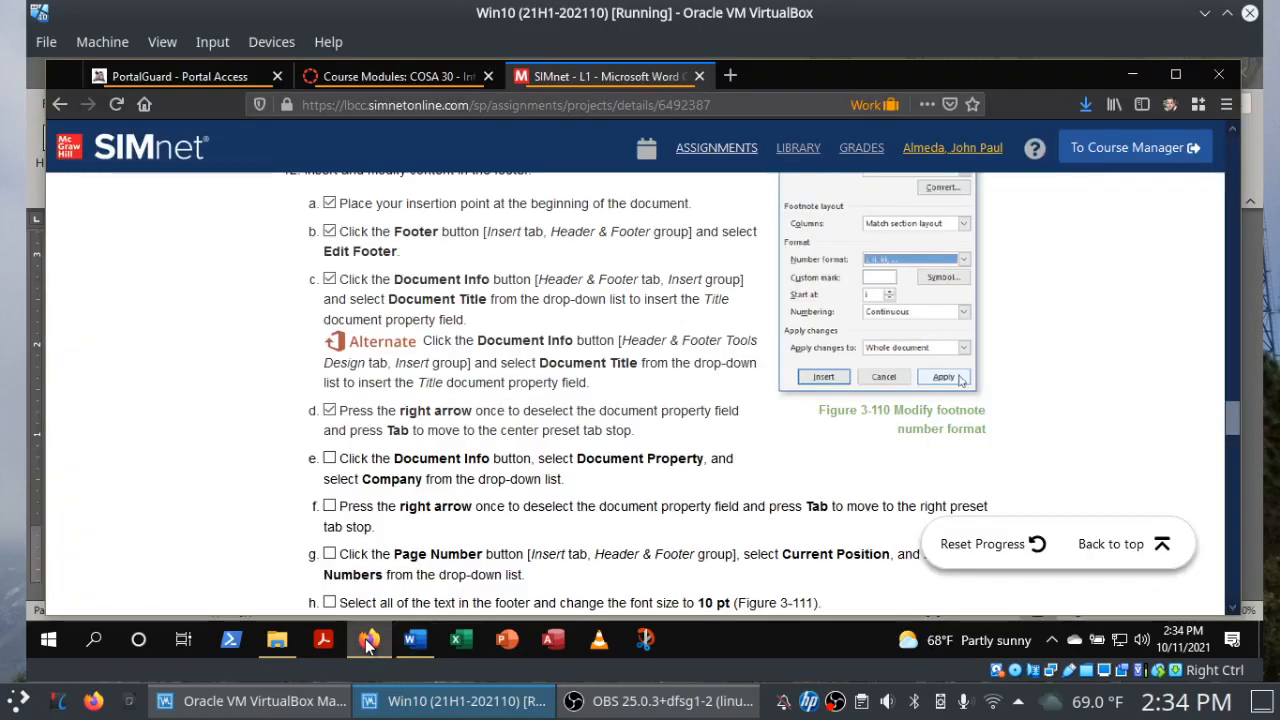
left_click(329, 459)
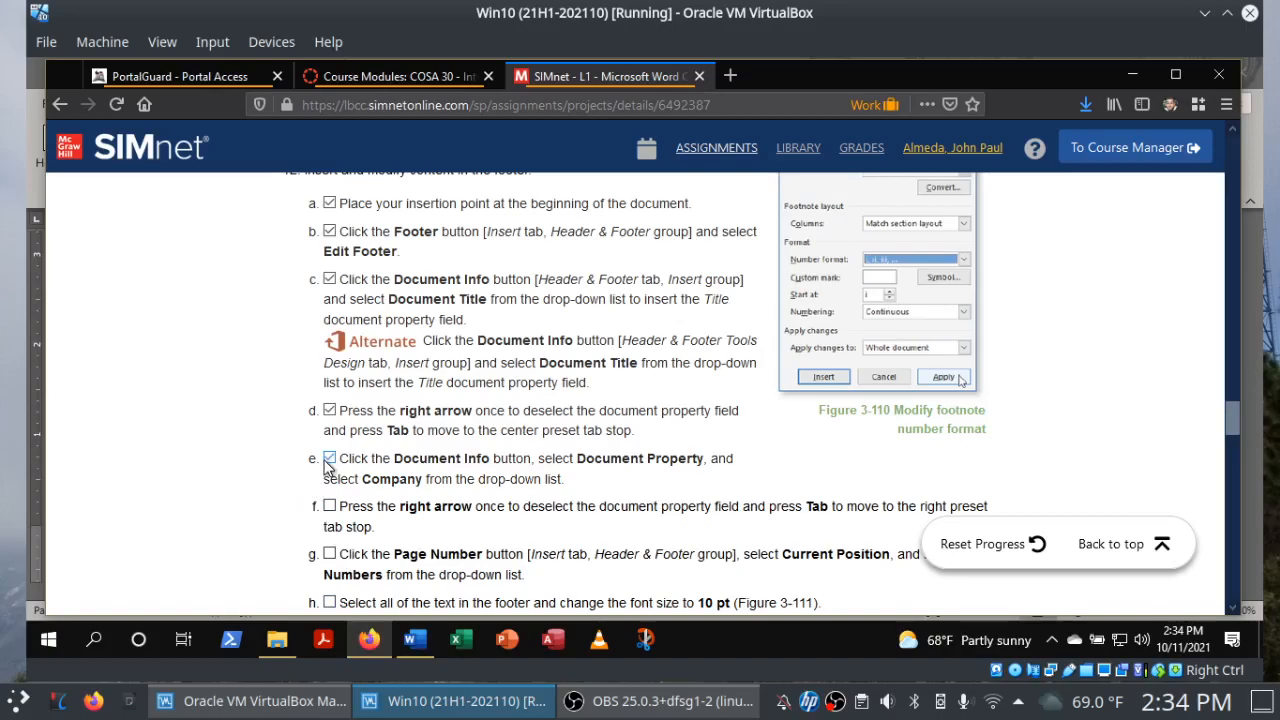
left_click(330, 507)
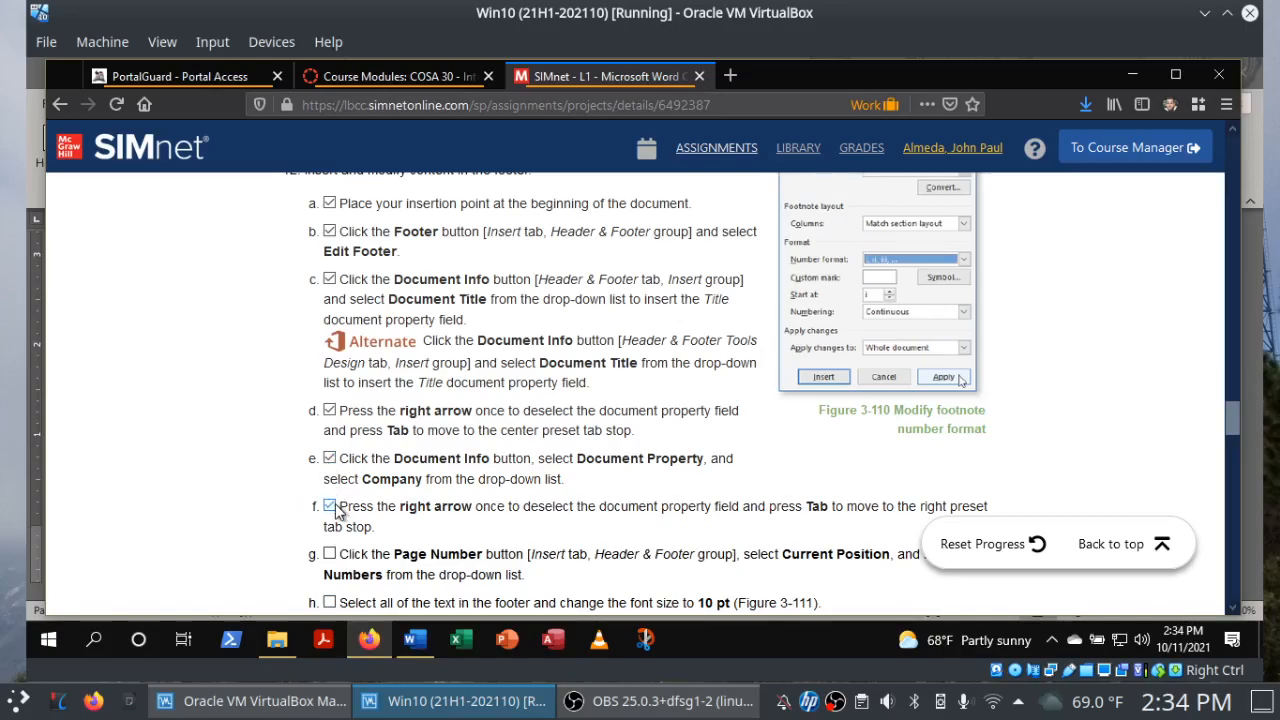
left_click(415, 640)
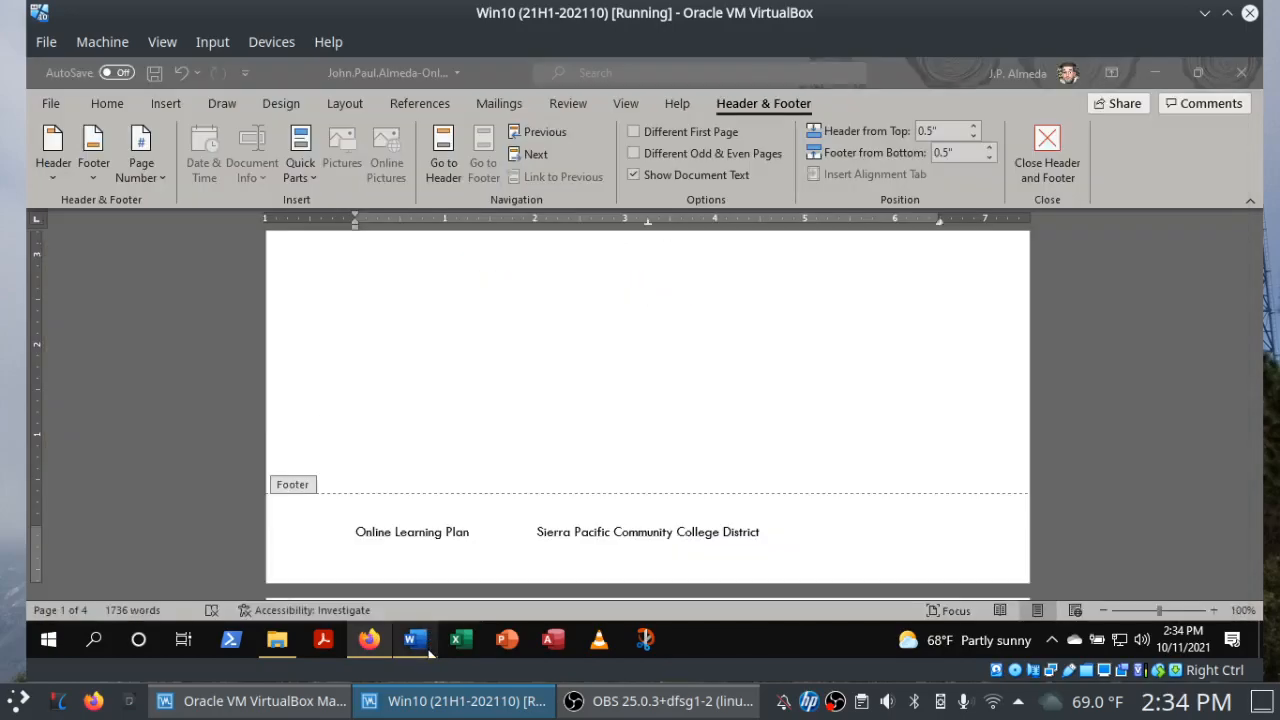
left_click(829, 531)
key("Tab")
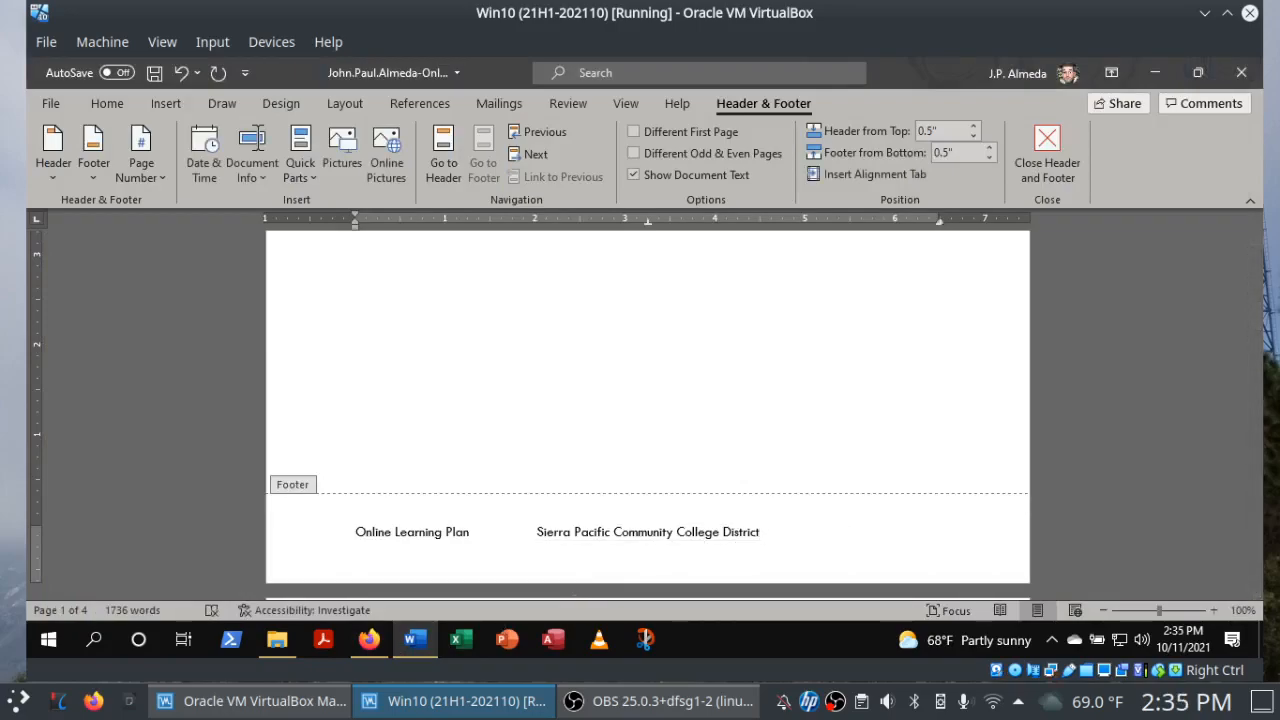
Check step 12g in SIMnet, and insert the Page X of Y "Bold Numbers" page number at the current position in the Word footer.
left_click(372, 642)
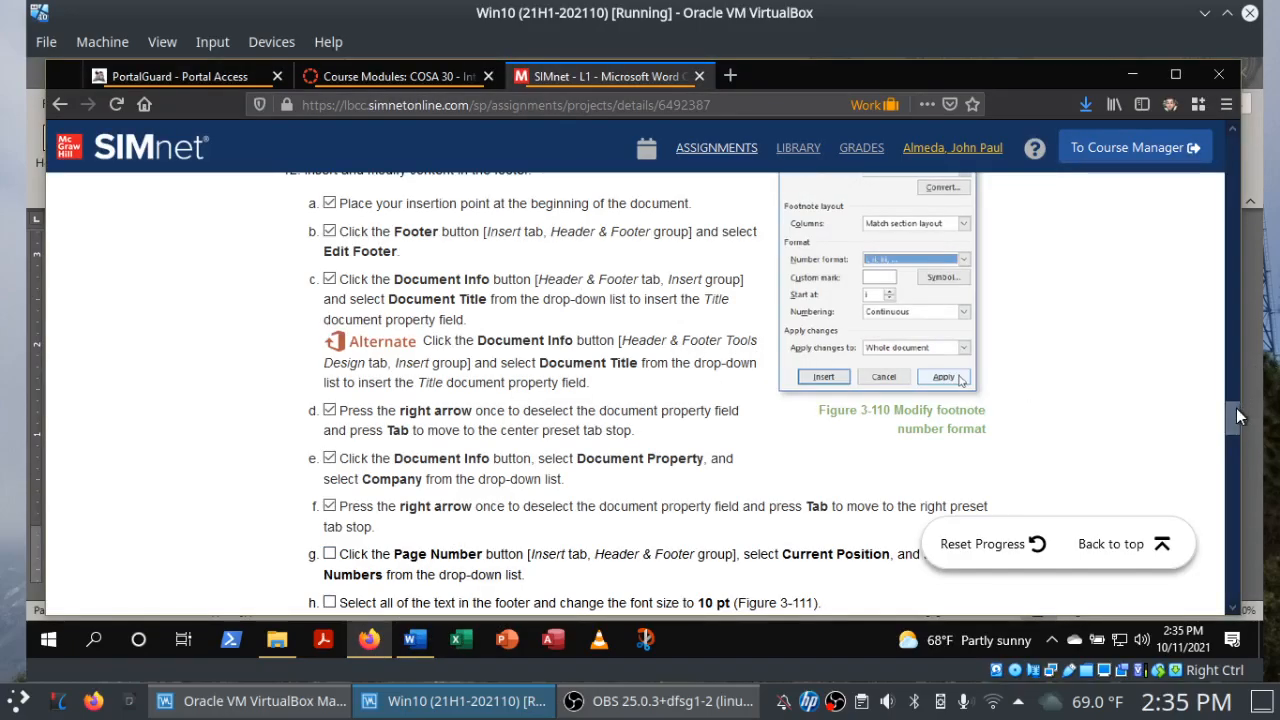
scroll(1234, 425, "down", 2)
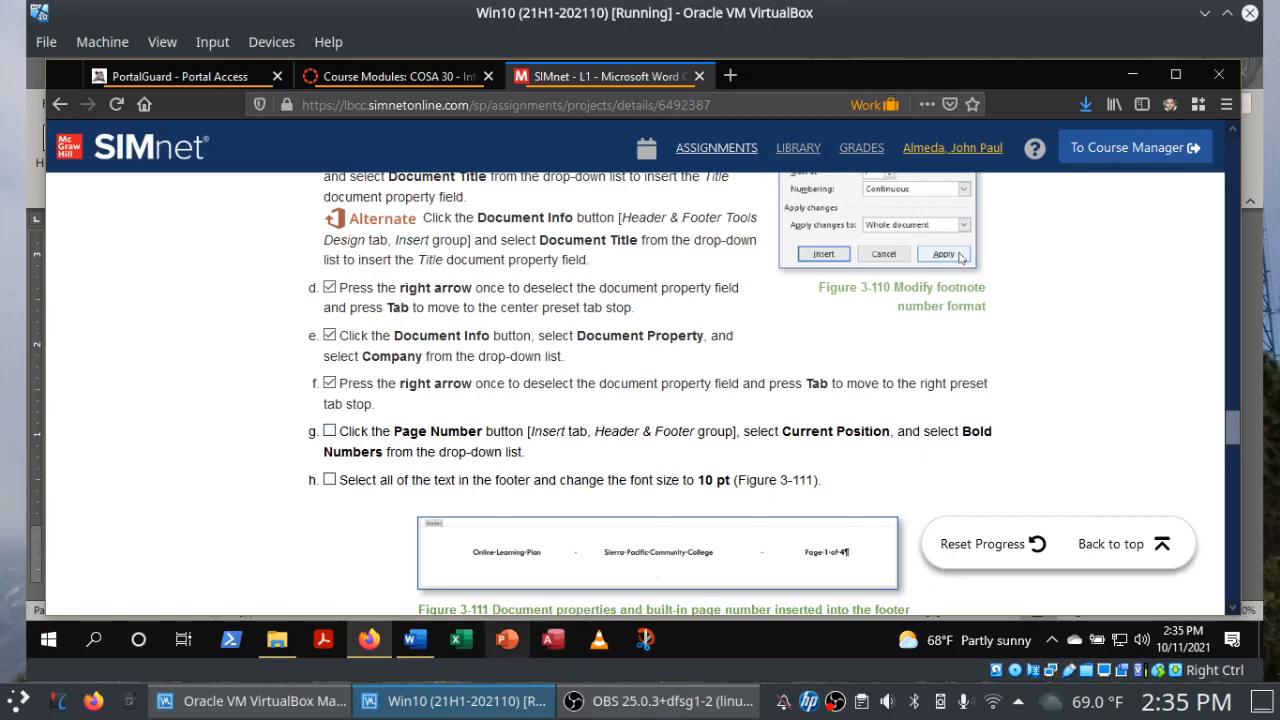
left_click(415, 640)
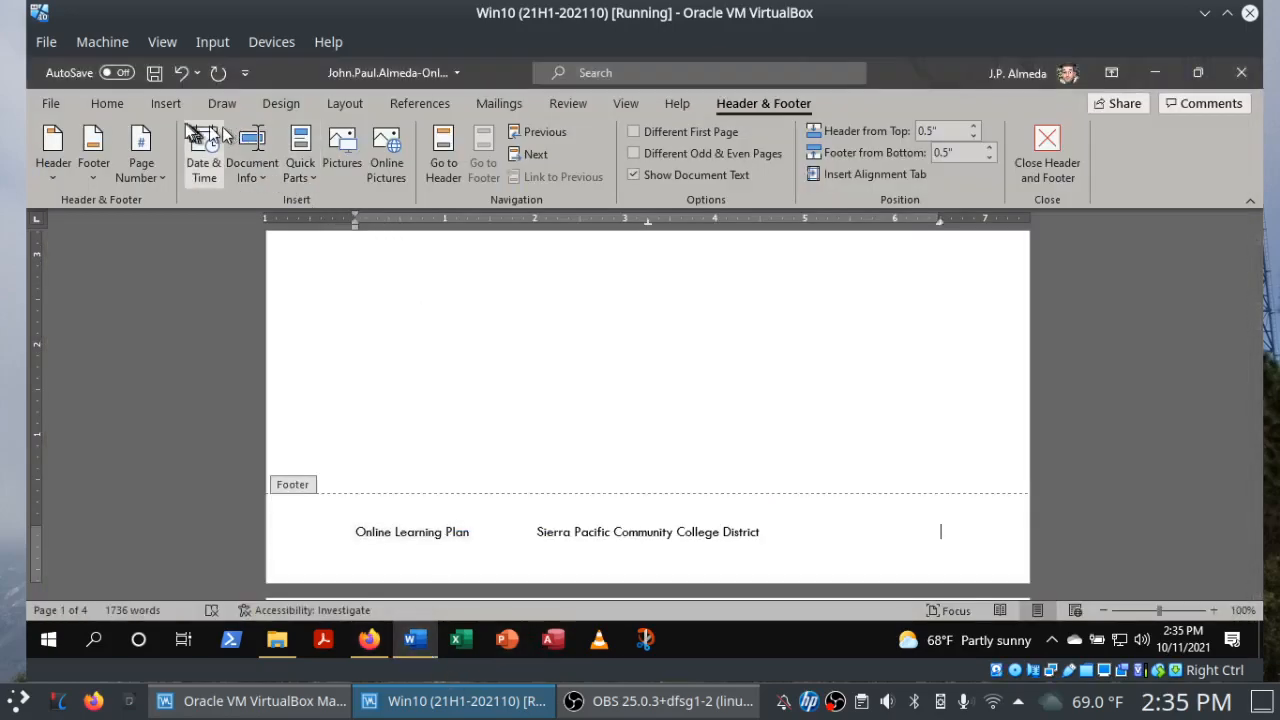
left_click(155, 101)
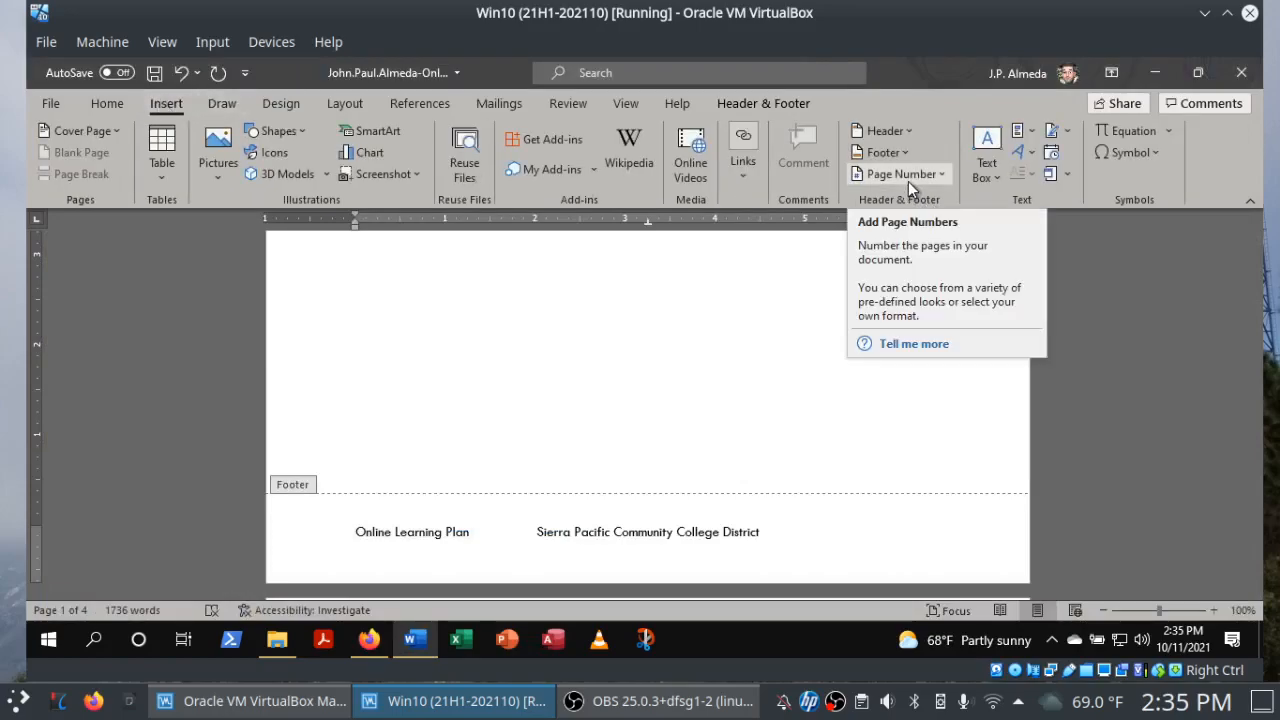
left_click(908, 181)
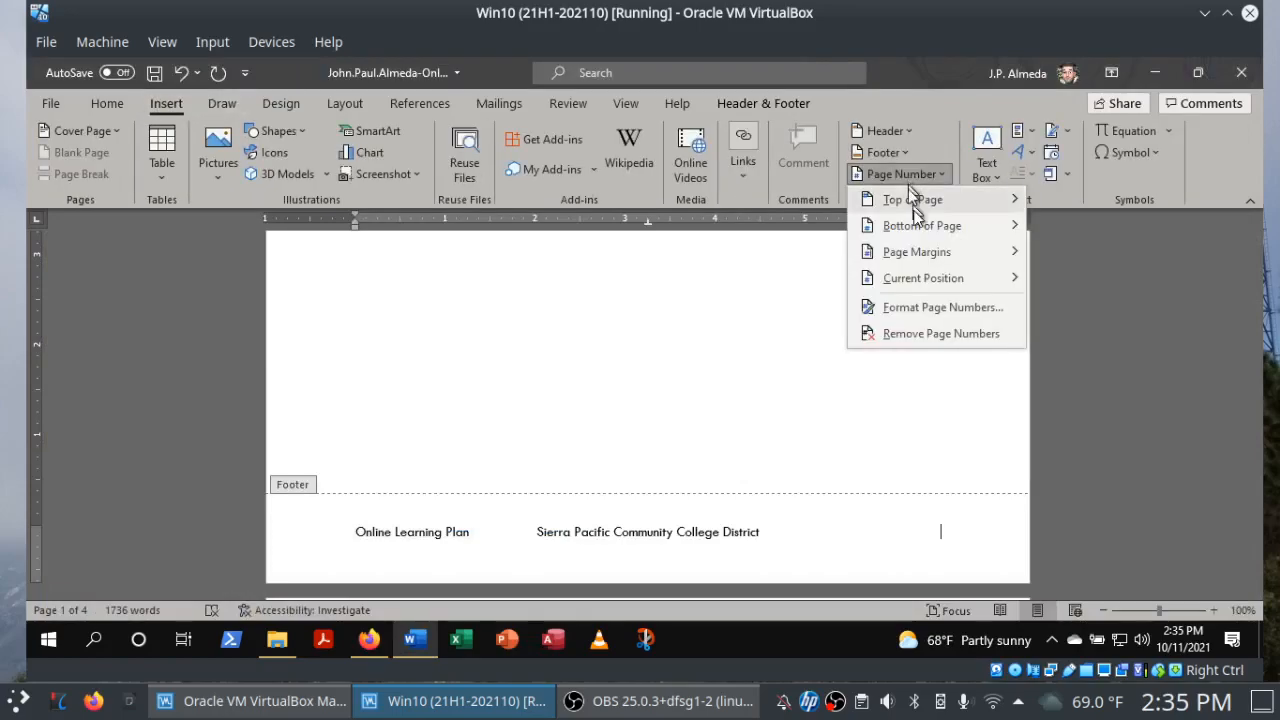
mouse_move(917, 224)
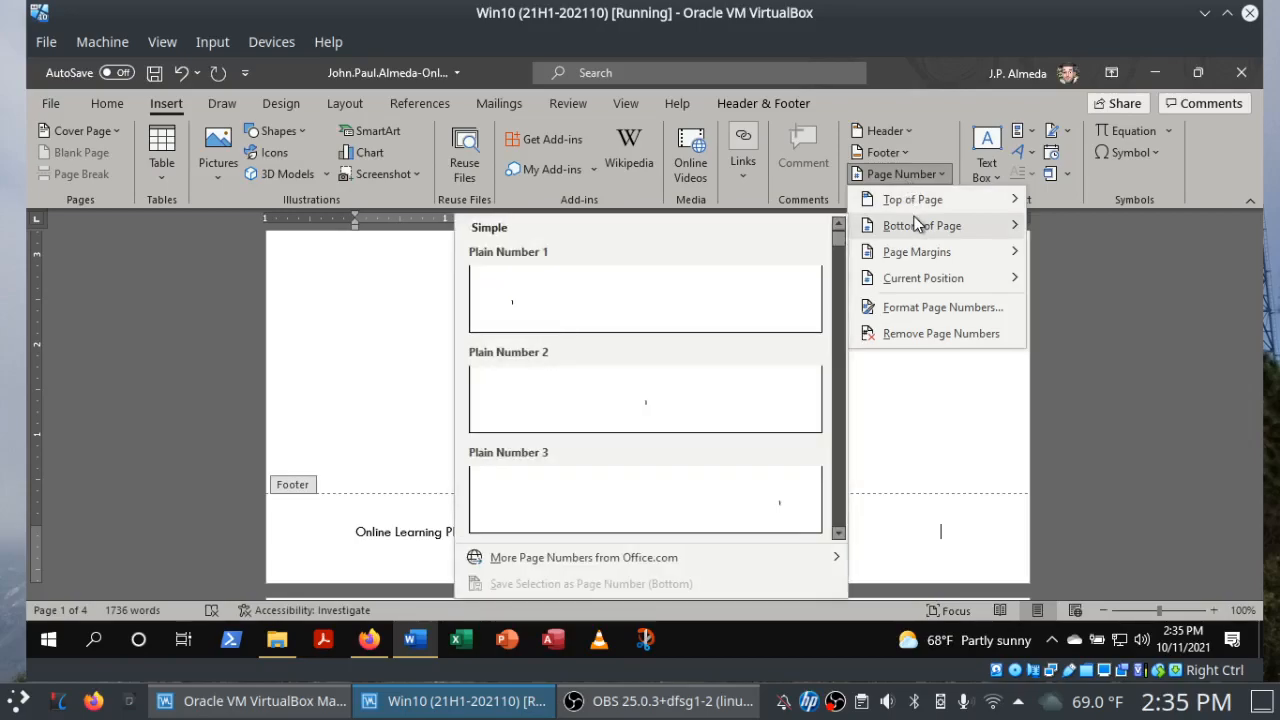
left_click(367, 644)
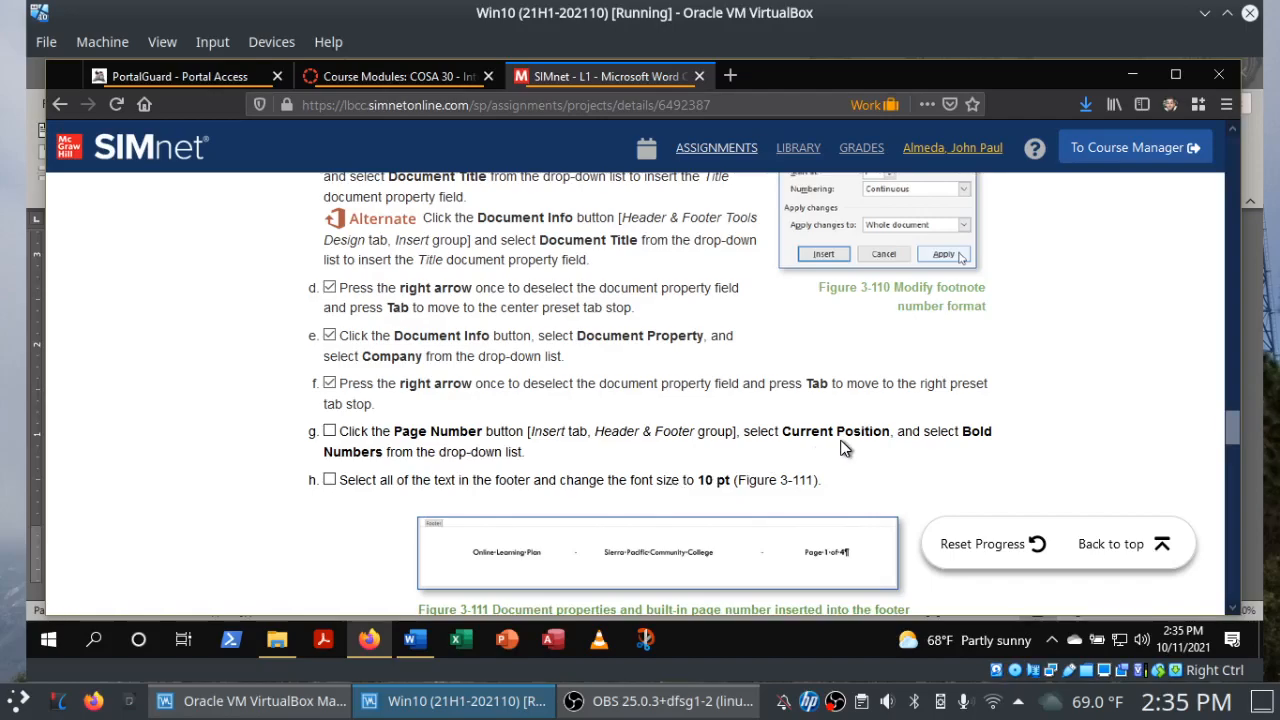
left_click(413, 643)
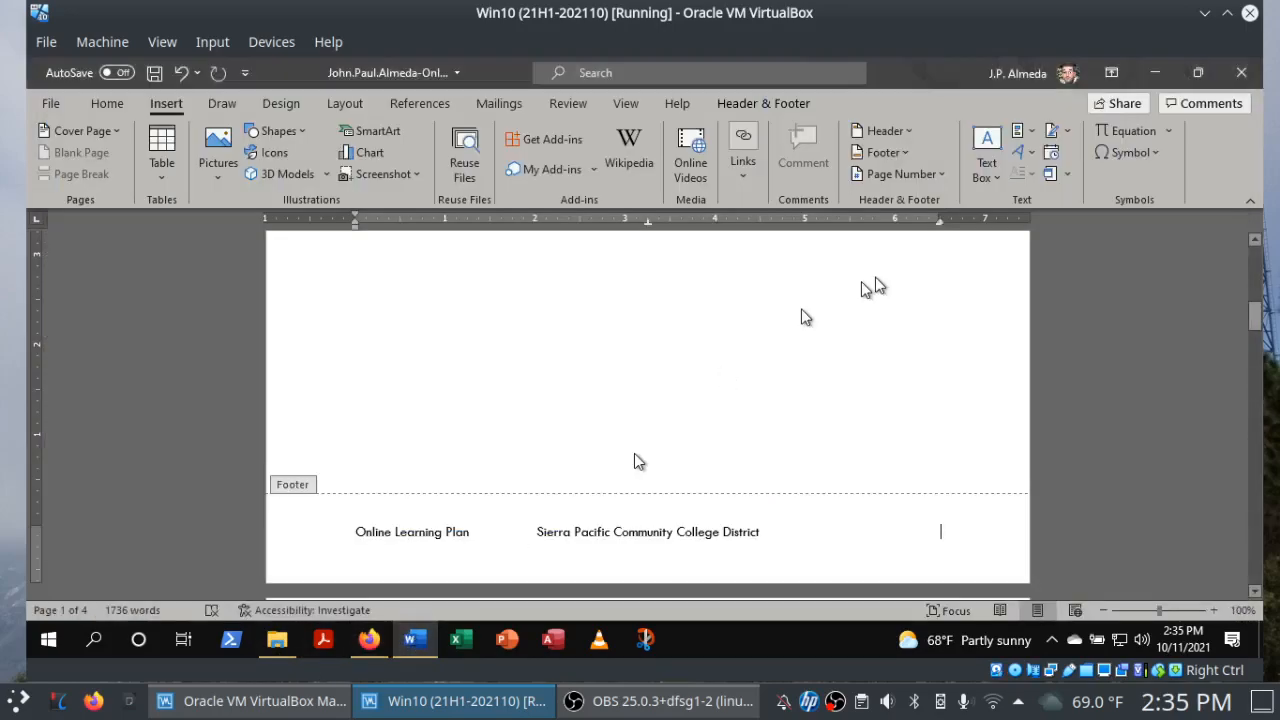
left_click(940, 186)
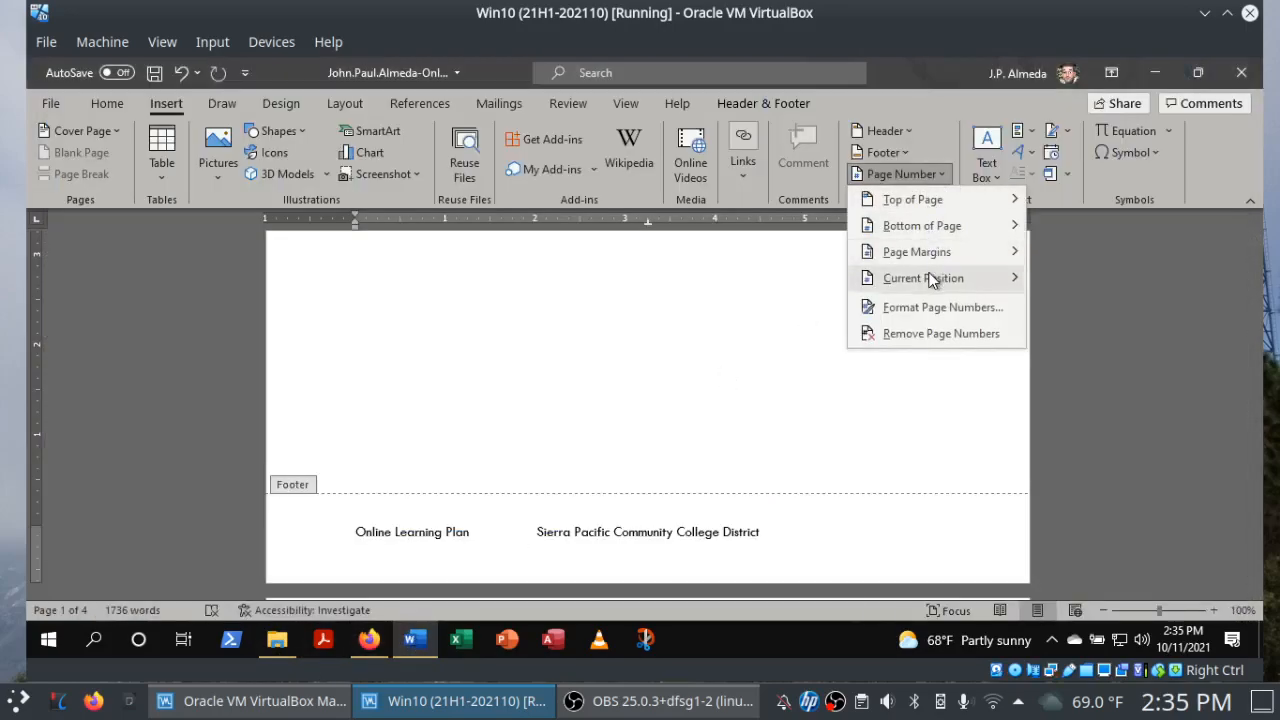
mouse_move(930, 280)
left_click_drag(836, 302, 847, 376)
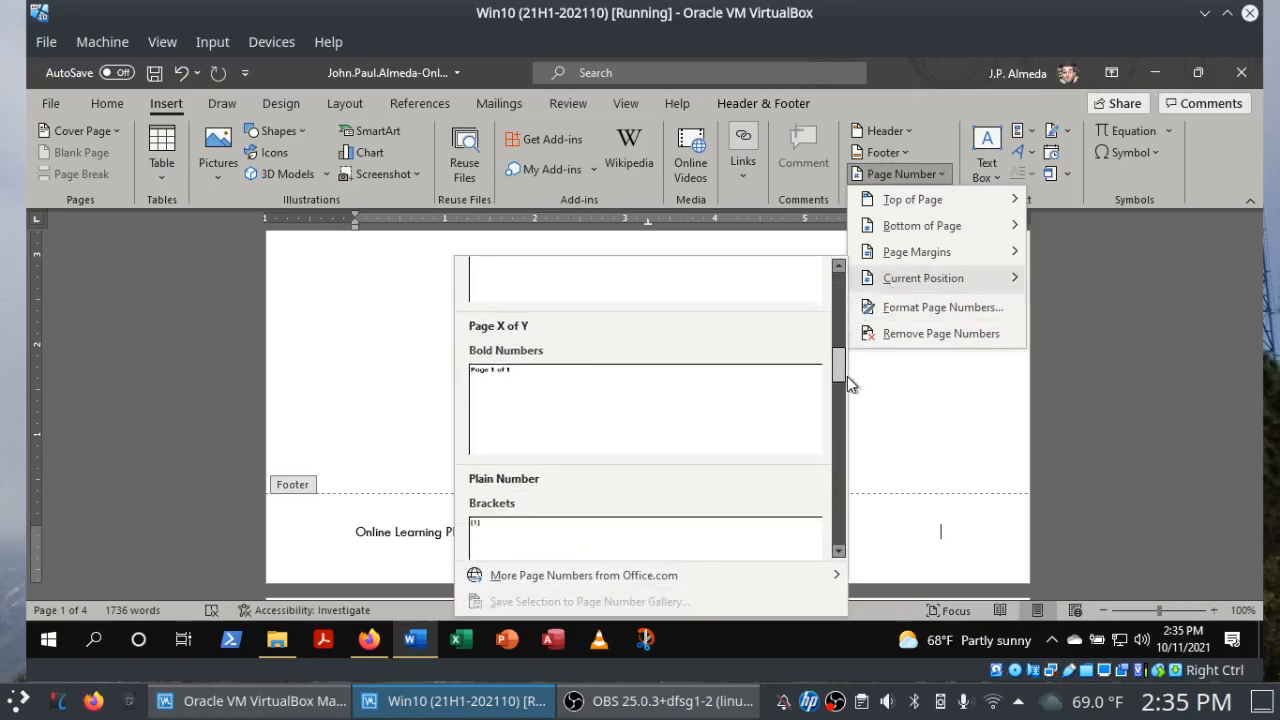
left_click(632, 423)
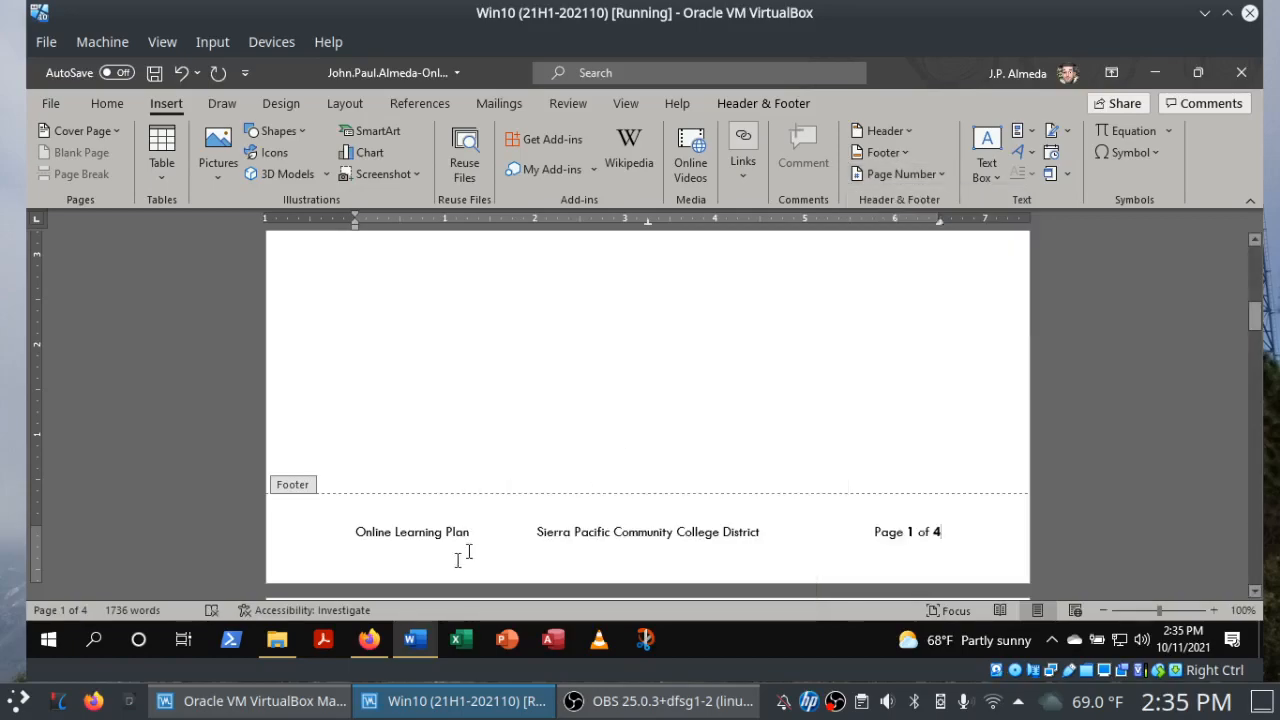
Mark step 12i complete in SIMnet, close the header and footer in Word, and return to the SIMnet instructions.
left_click(371, 648)
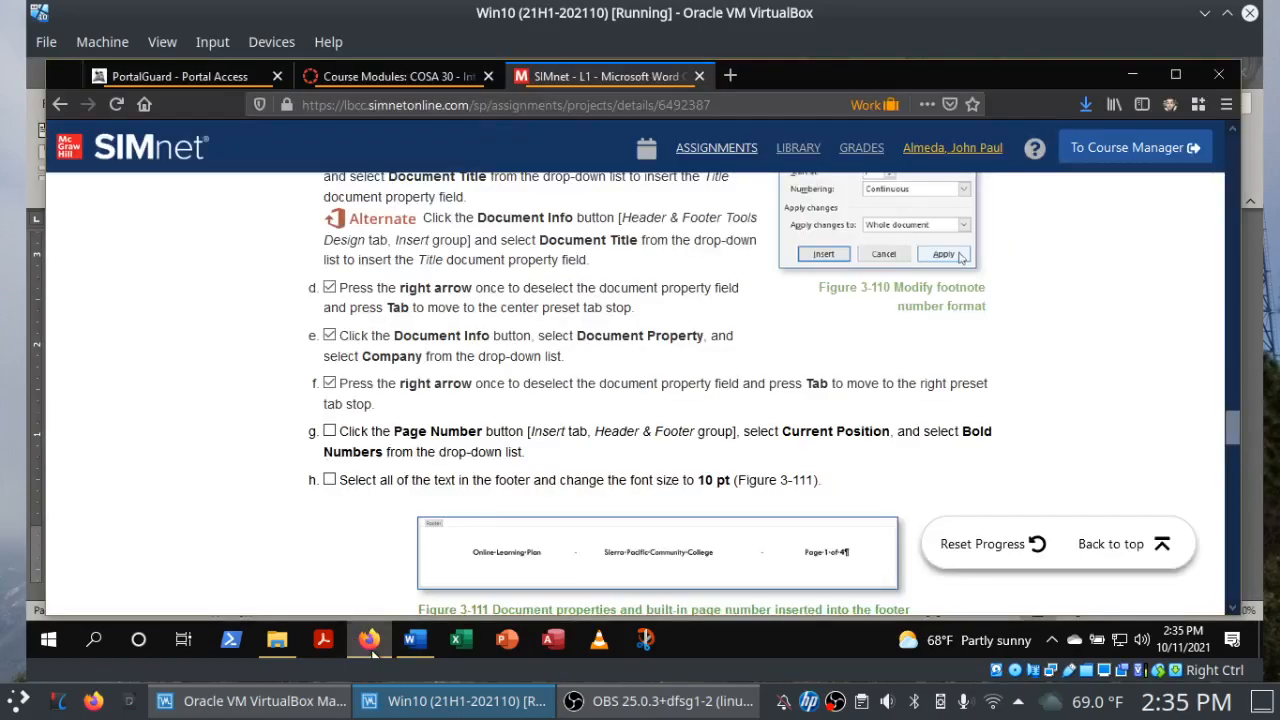
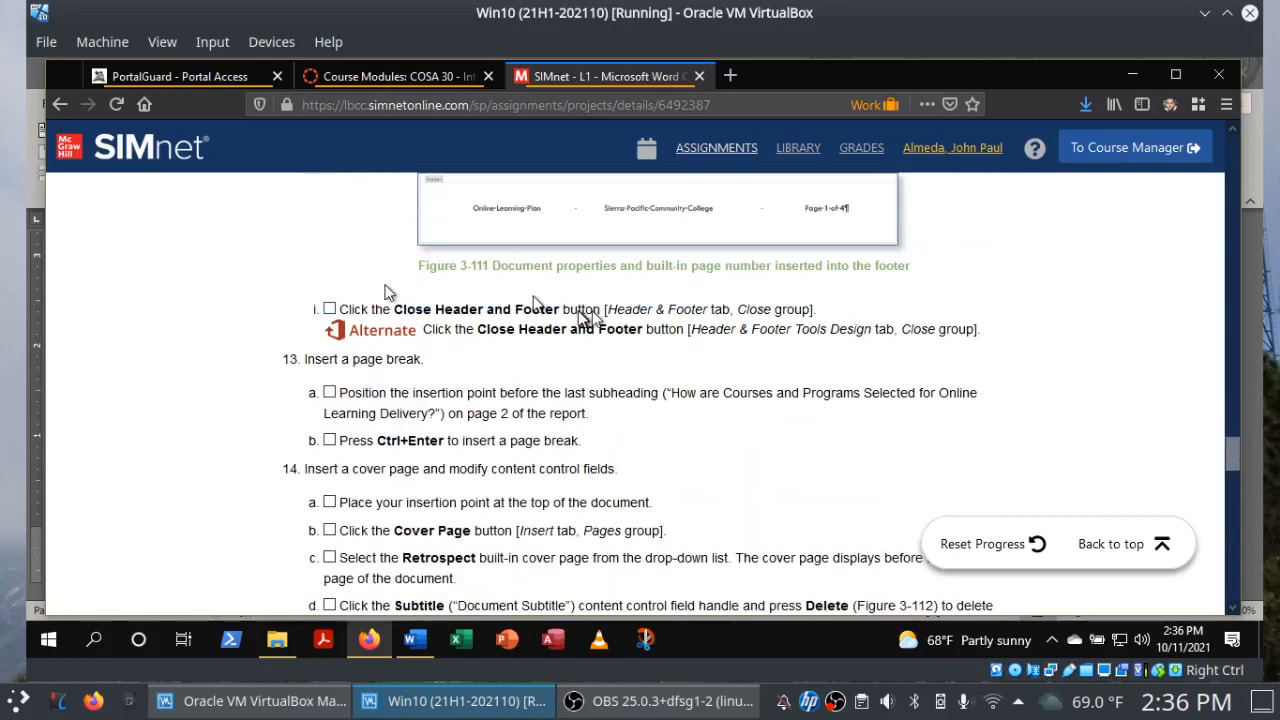
left_click(330, 310)
left_click(418, 642)
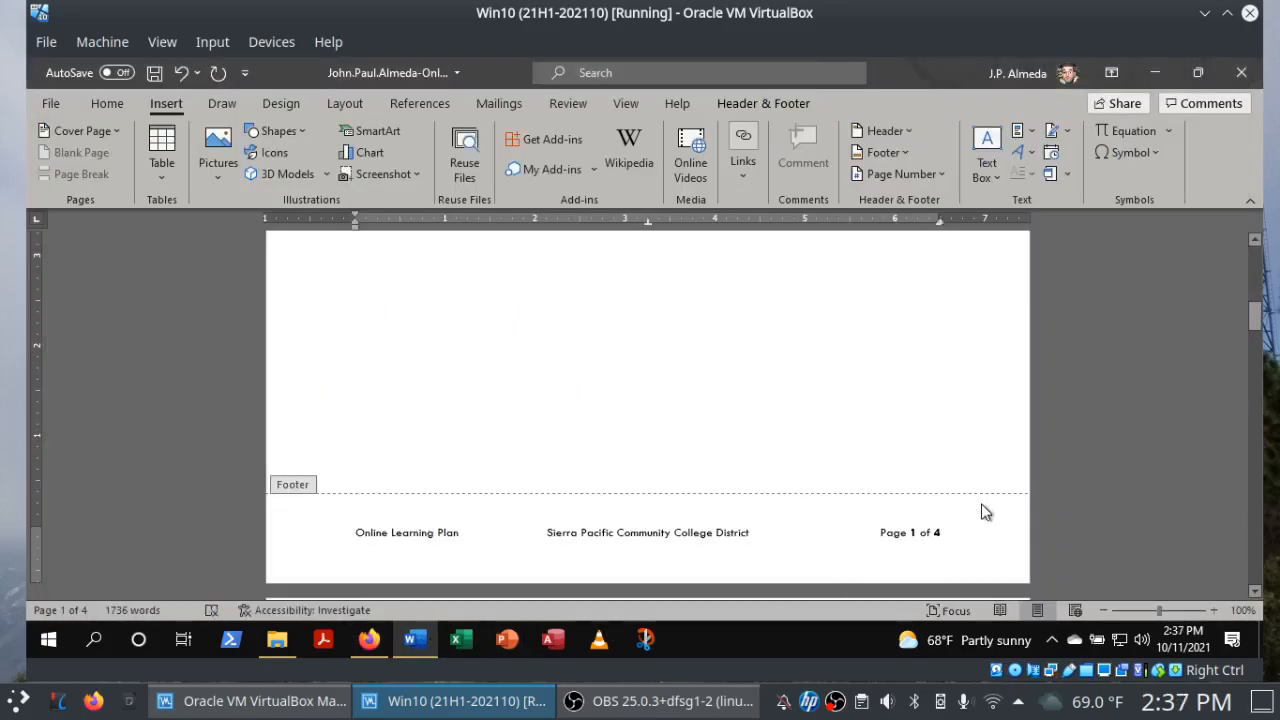
left_click(736, 104)
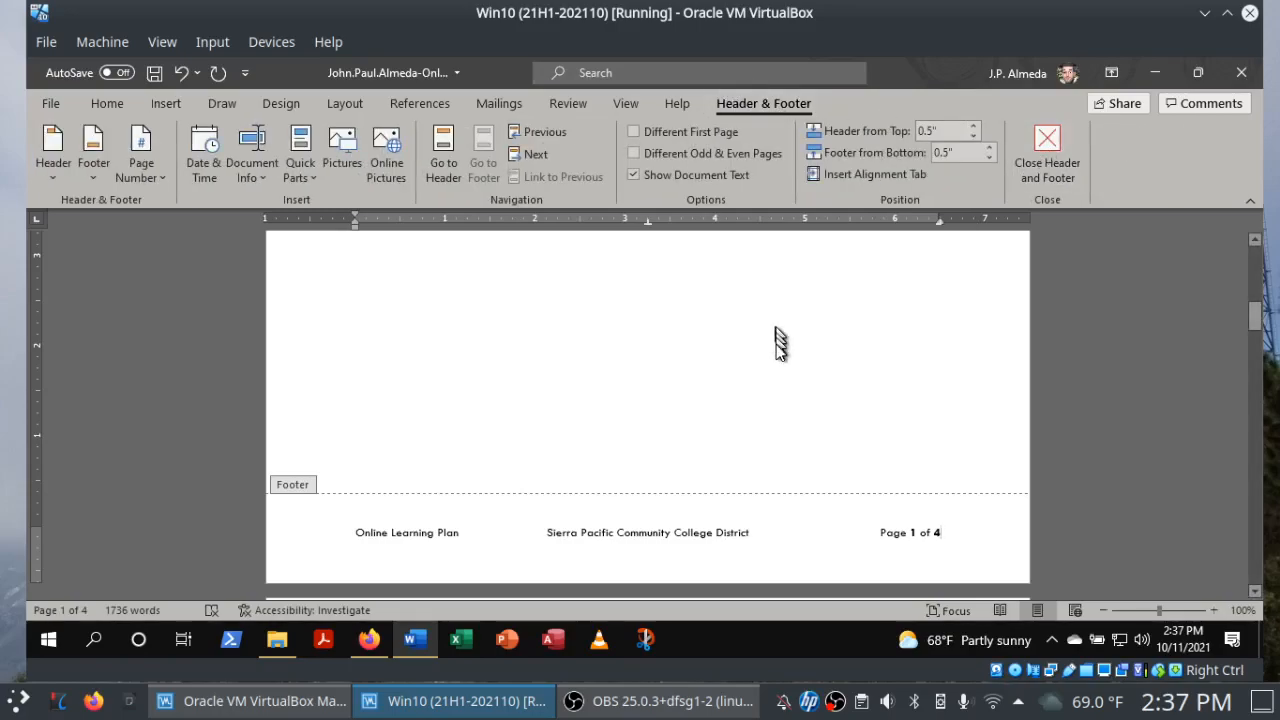
left_click(1047, 146)
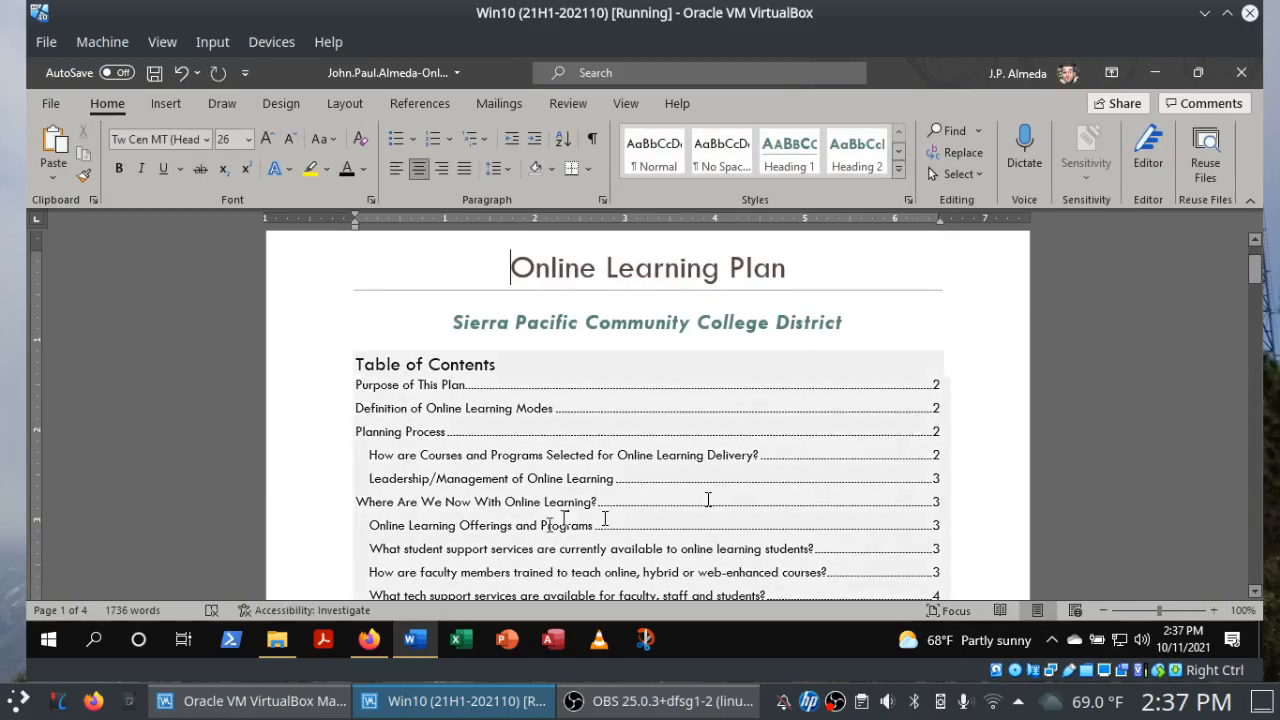
left_click(369, 640)
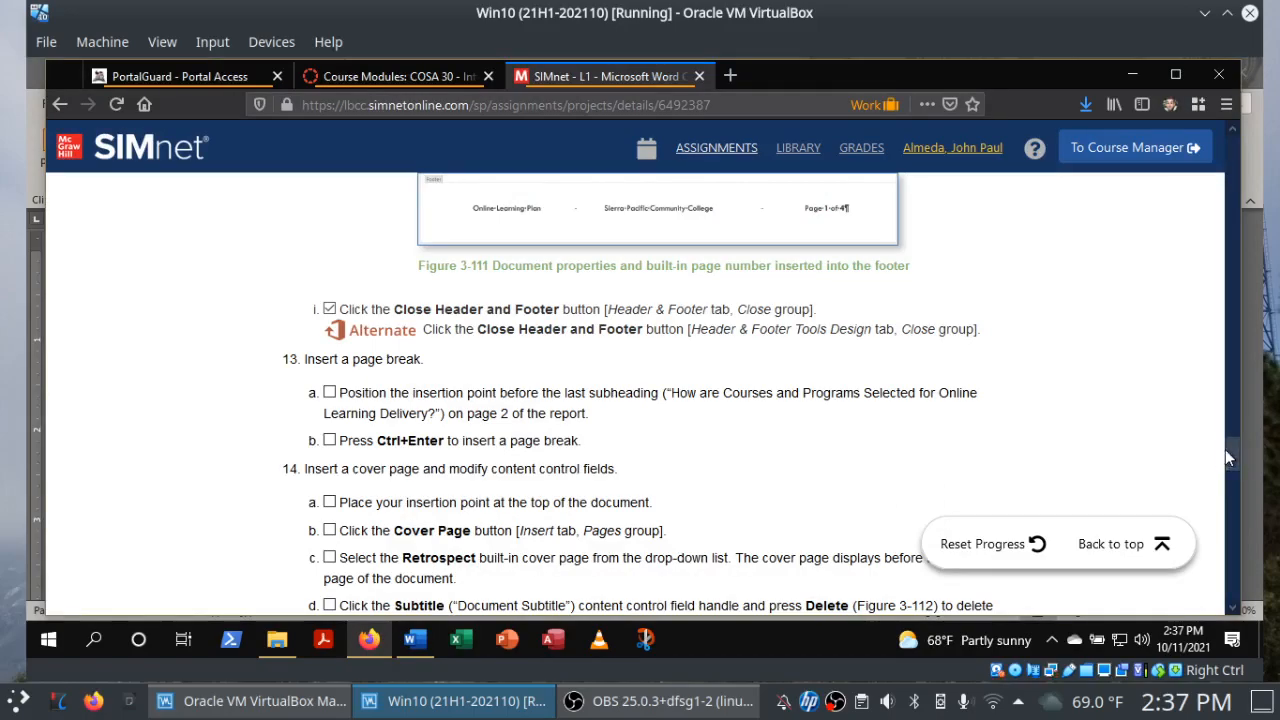
Review step 13 in SIMnet, and place Word's insertion point before the page 2 subheading "How are Courses and Programs Selected for Online Learning Delivery?".
left_click_drag(1225, 449, 1224, 463)
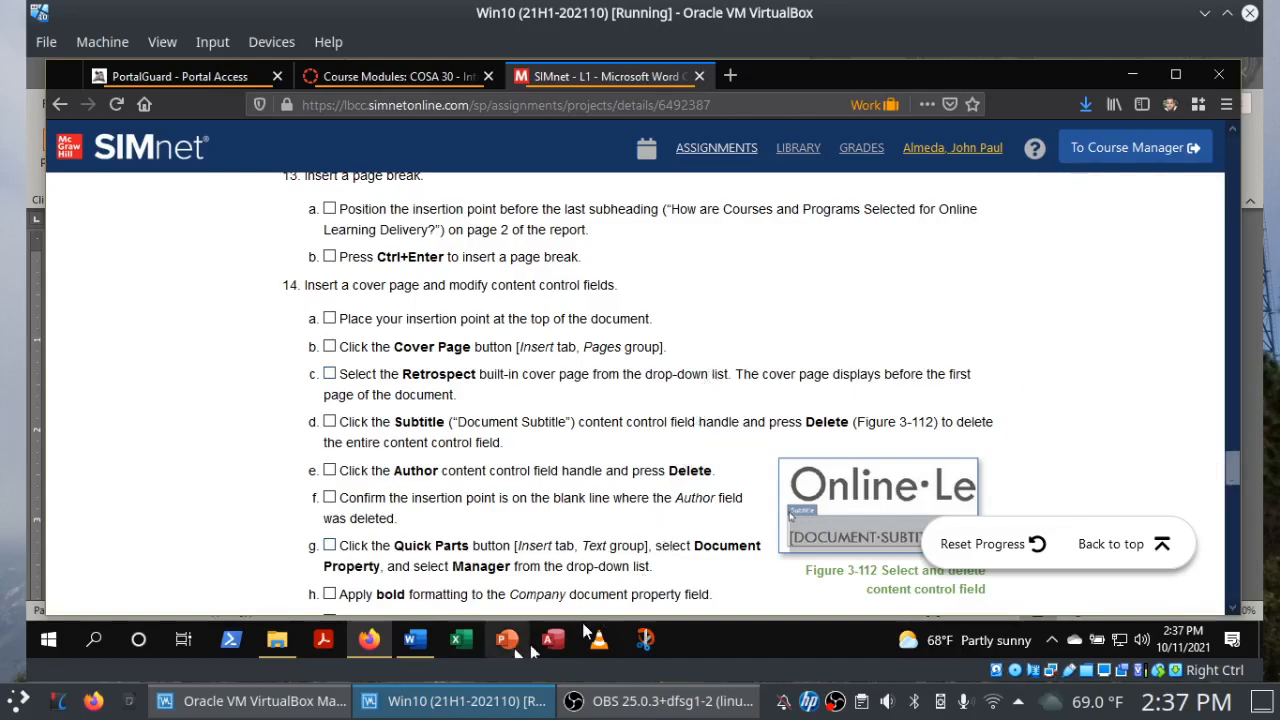
left_click(415, 640)
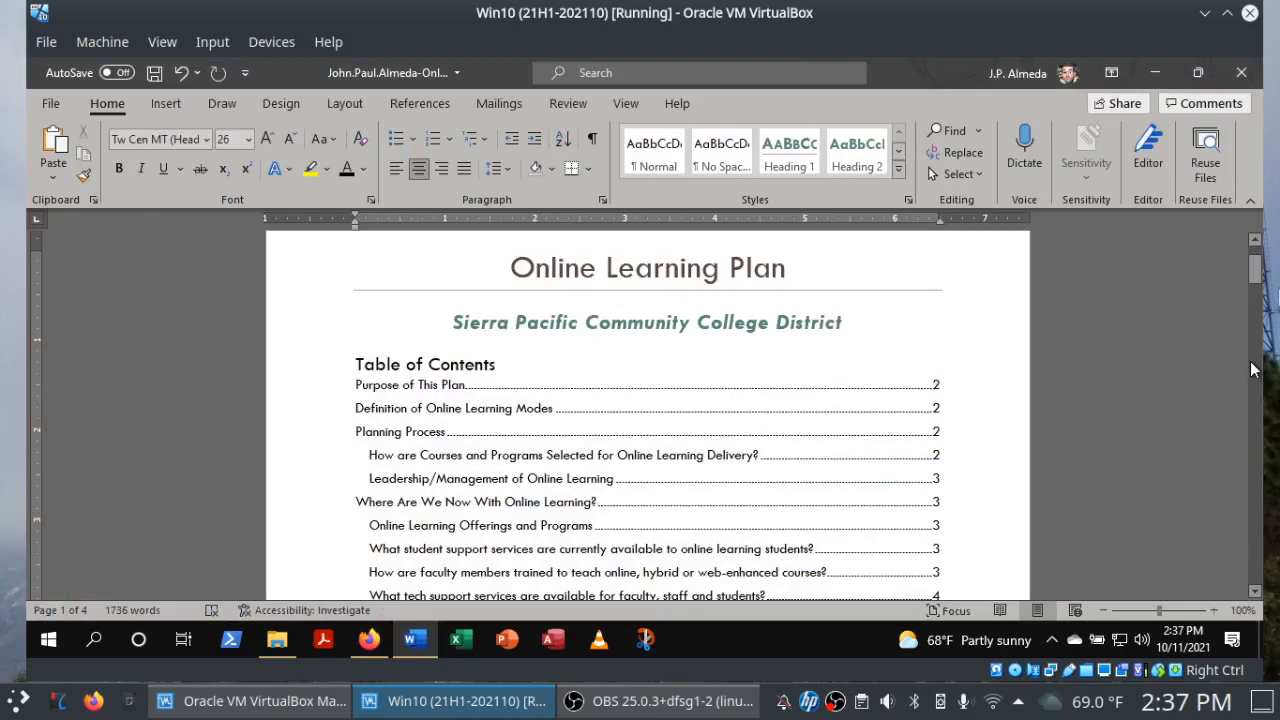
left_click_drag(1254, 268, 1250, 288)
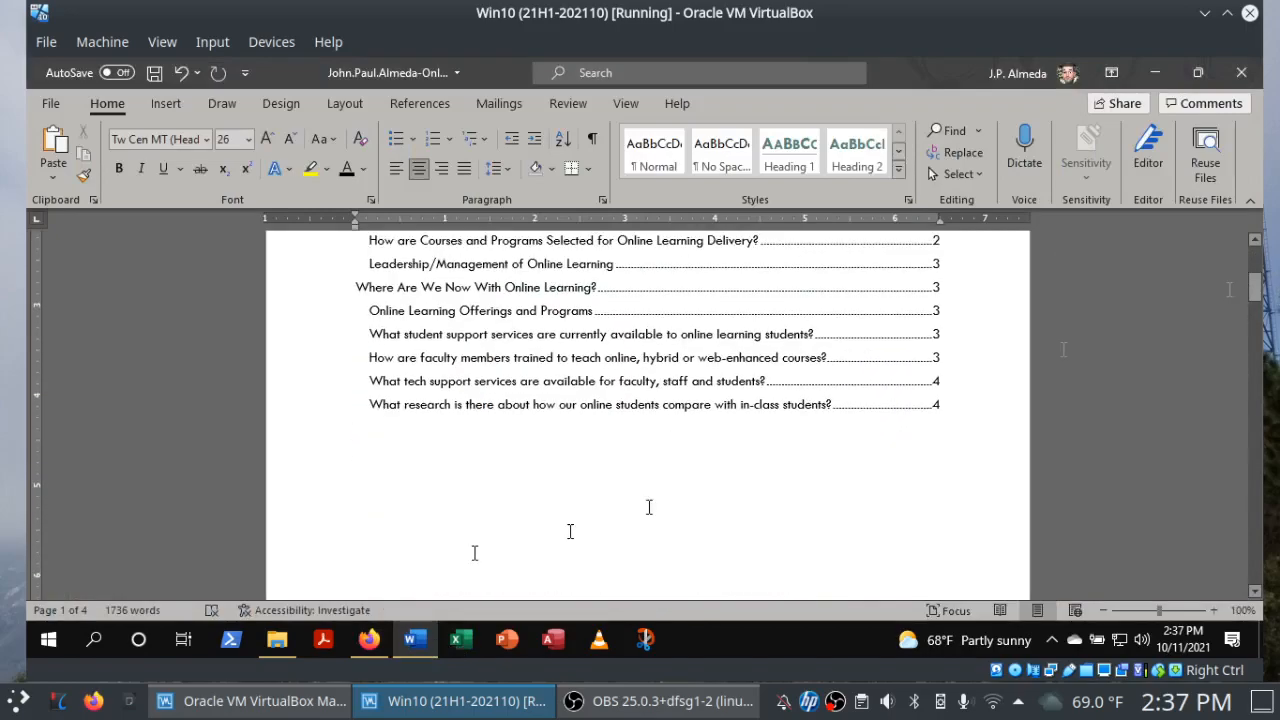
left_click(56, 612)
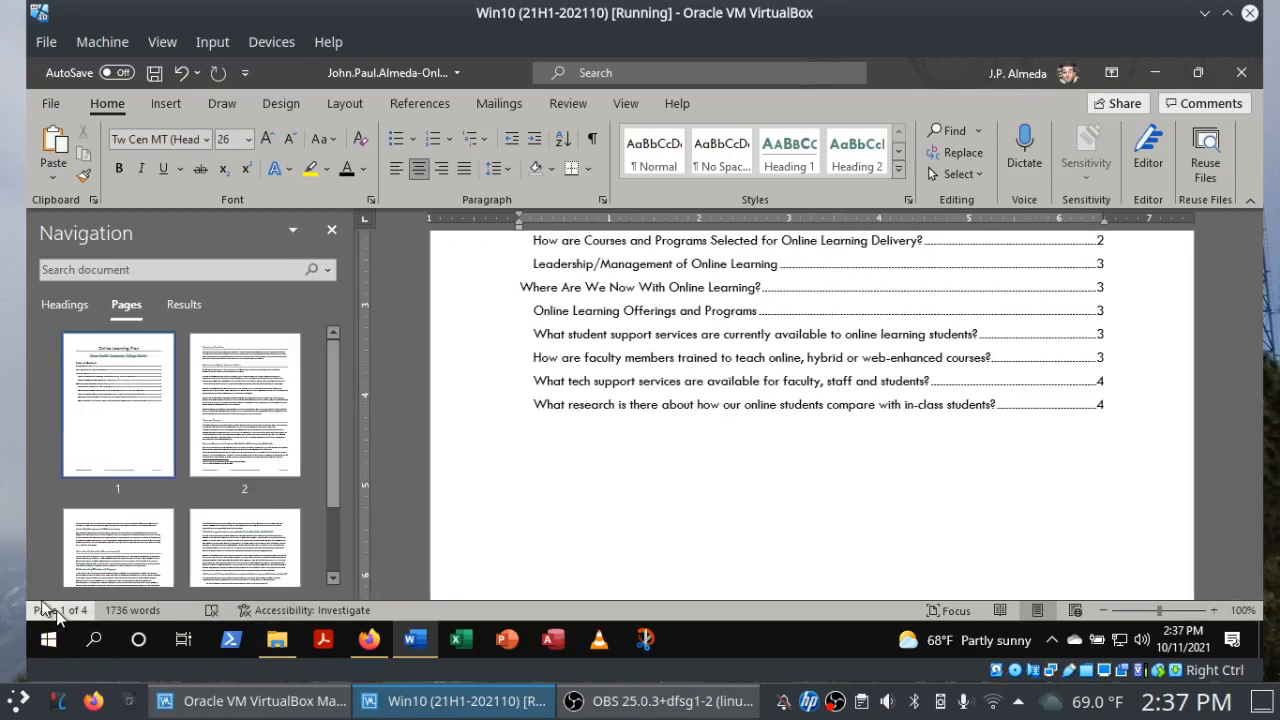
left_click(234, 431)
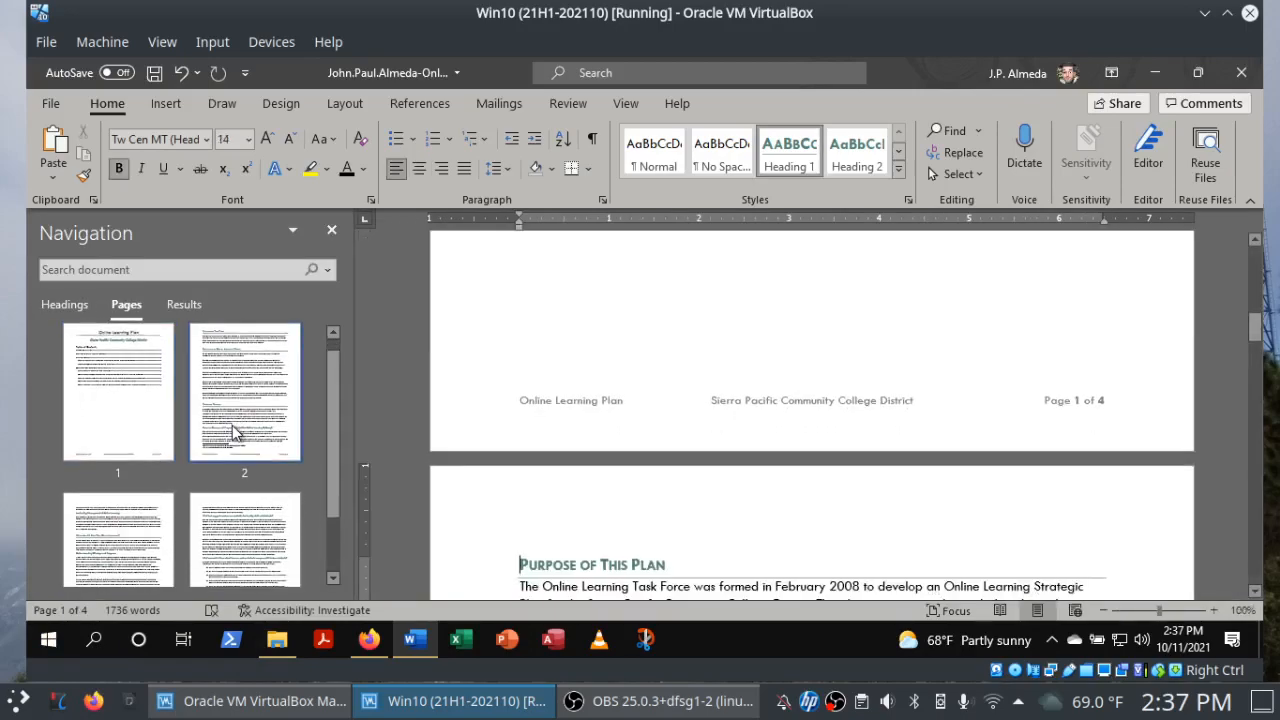
left_click(333, 232)
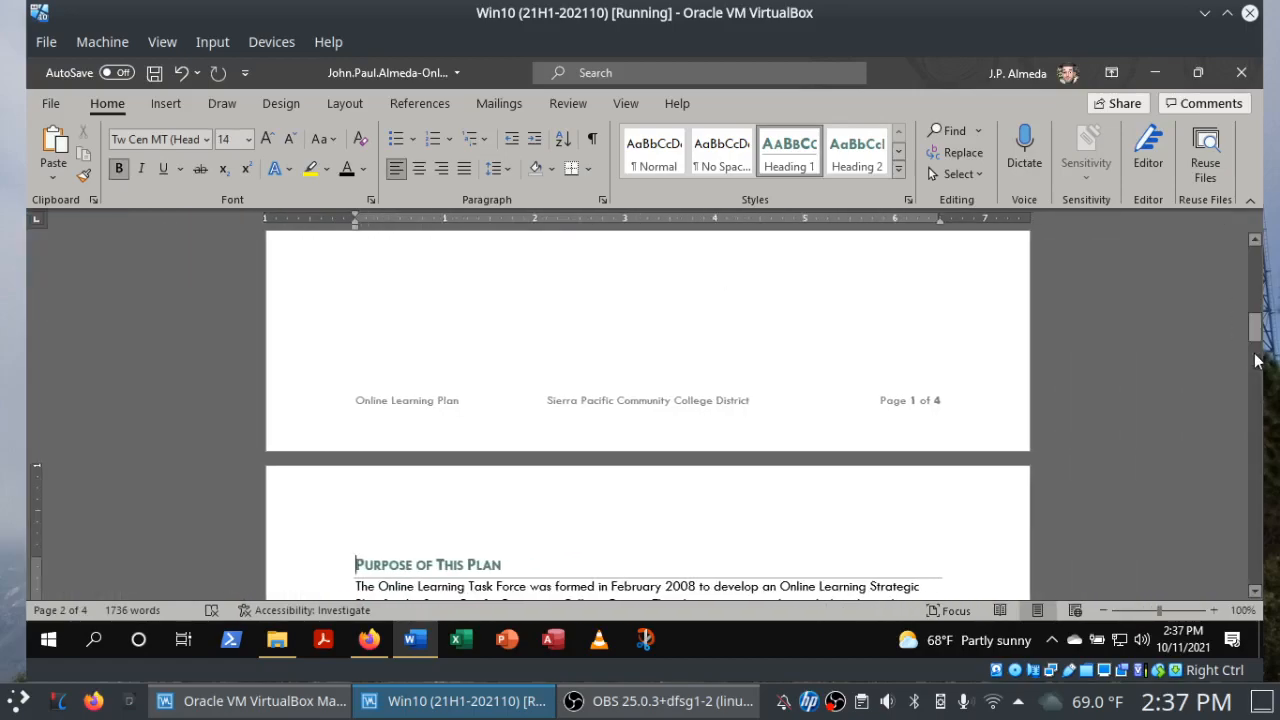
left_click_drag(1255, 327, 1248, 422)
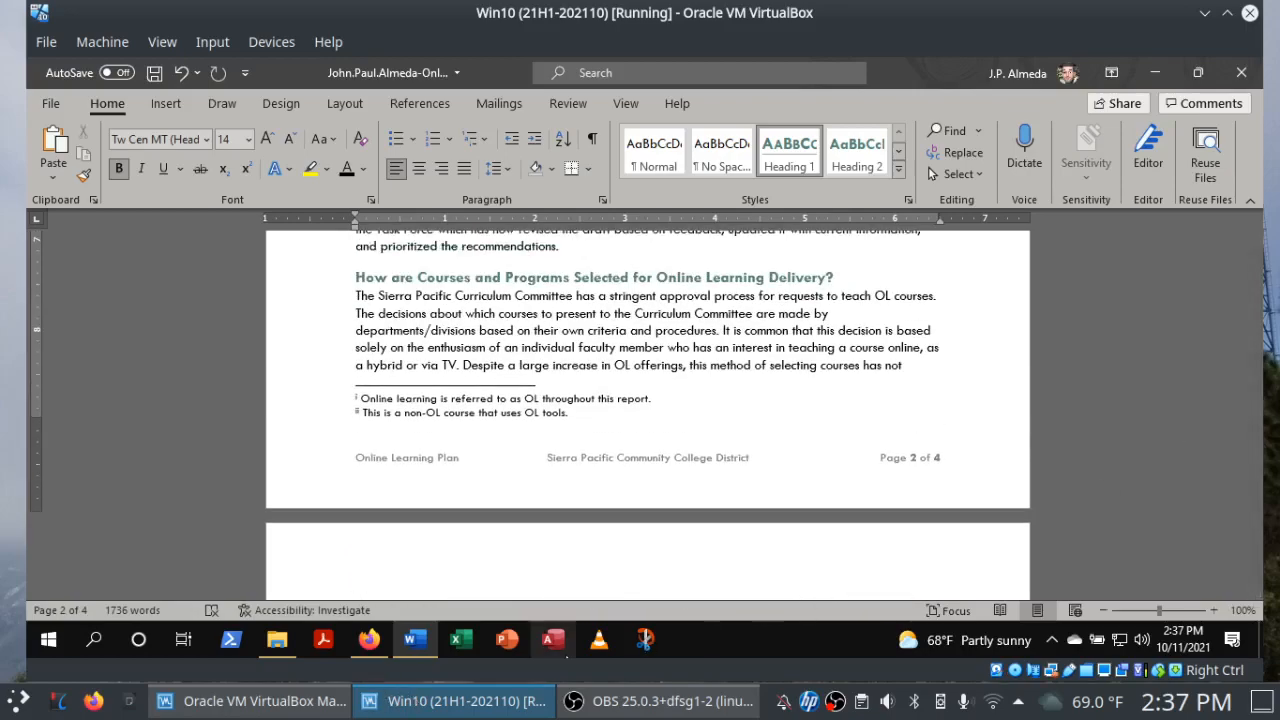
left_click(370, 642)
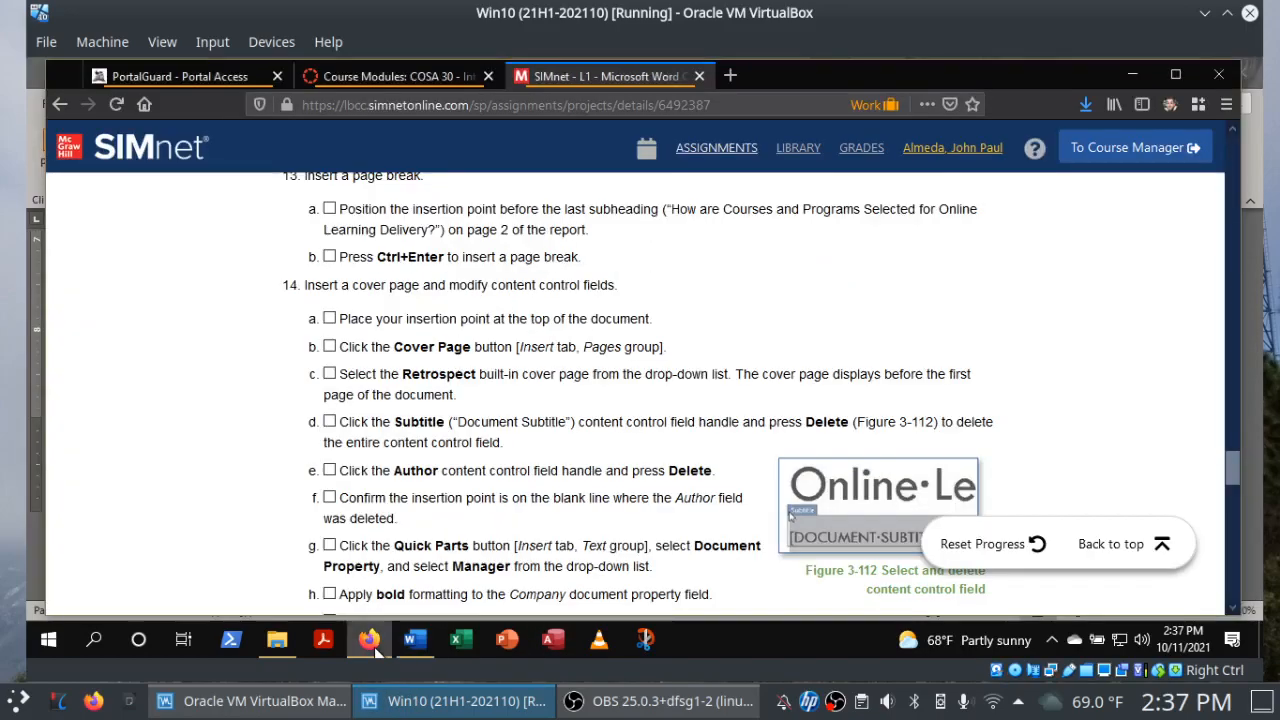
left_click(370, 642)
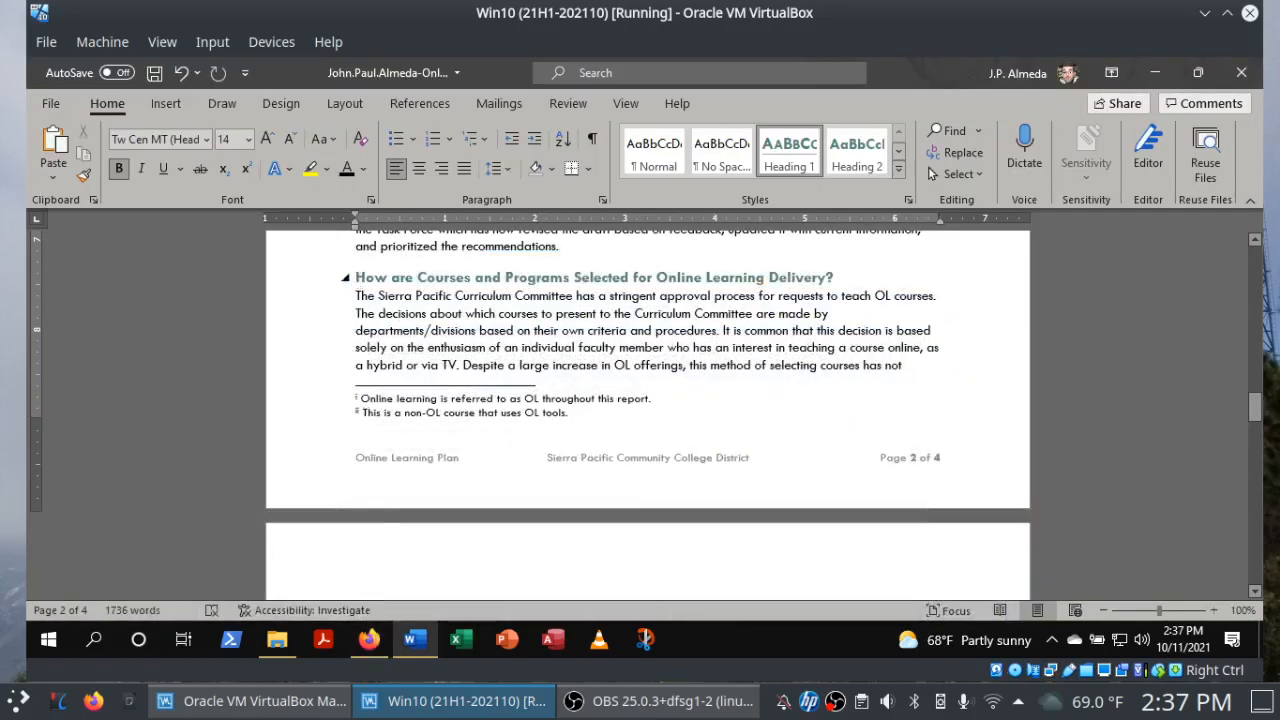
left_click(356, 278)
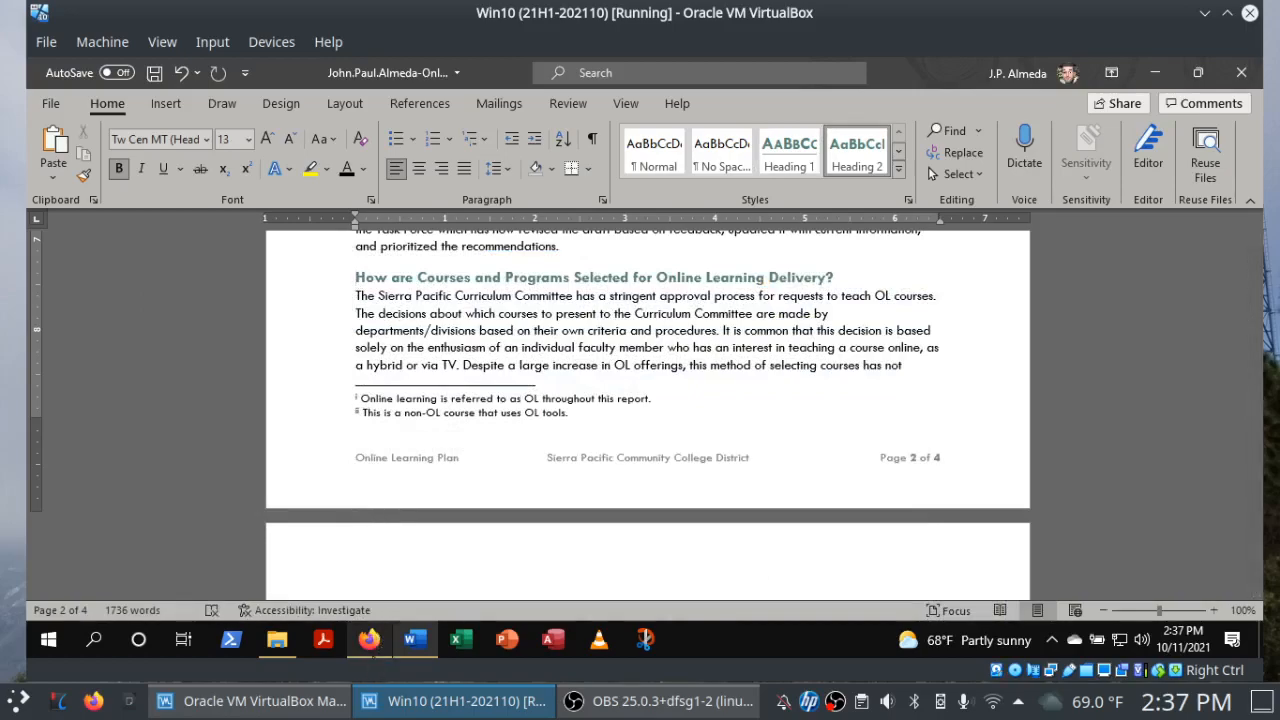
Mark step 13a complete in SIMnet, and return to the report in Word.
left_click(372, 642)
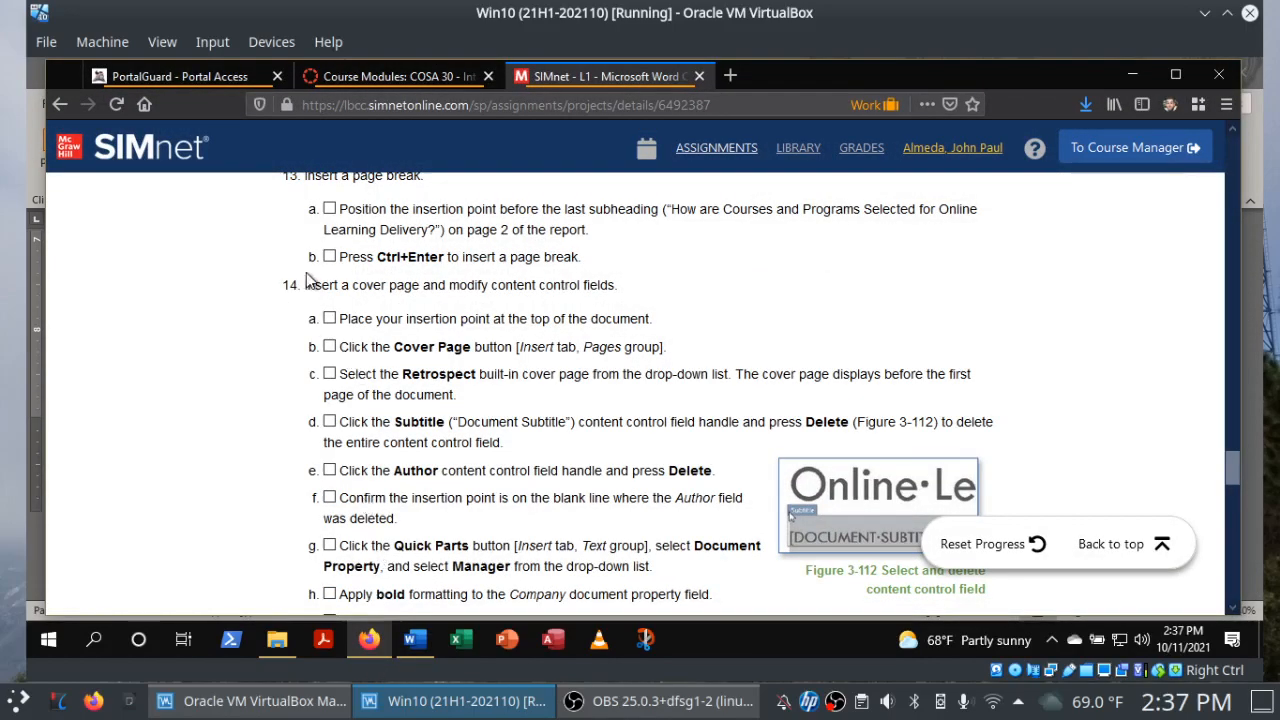
left_click(330, 208)
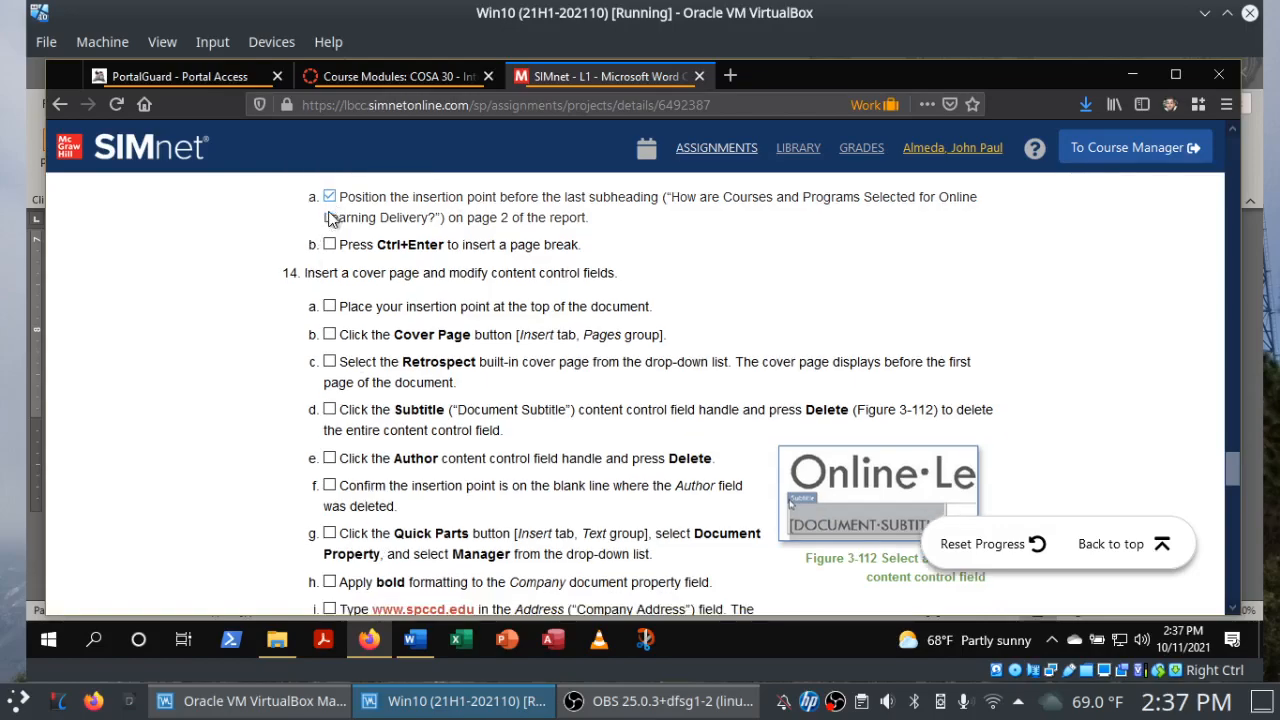
left_click(422, 641)
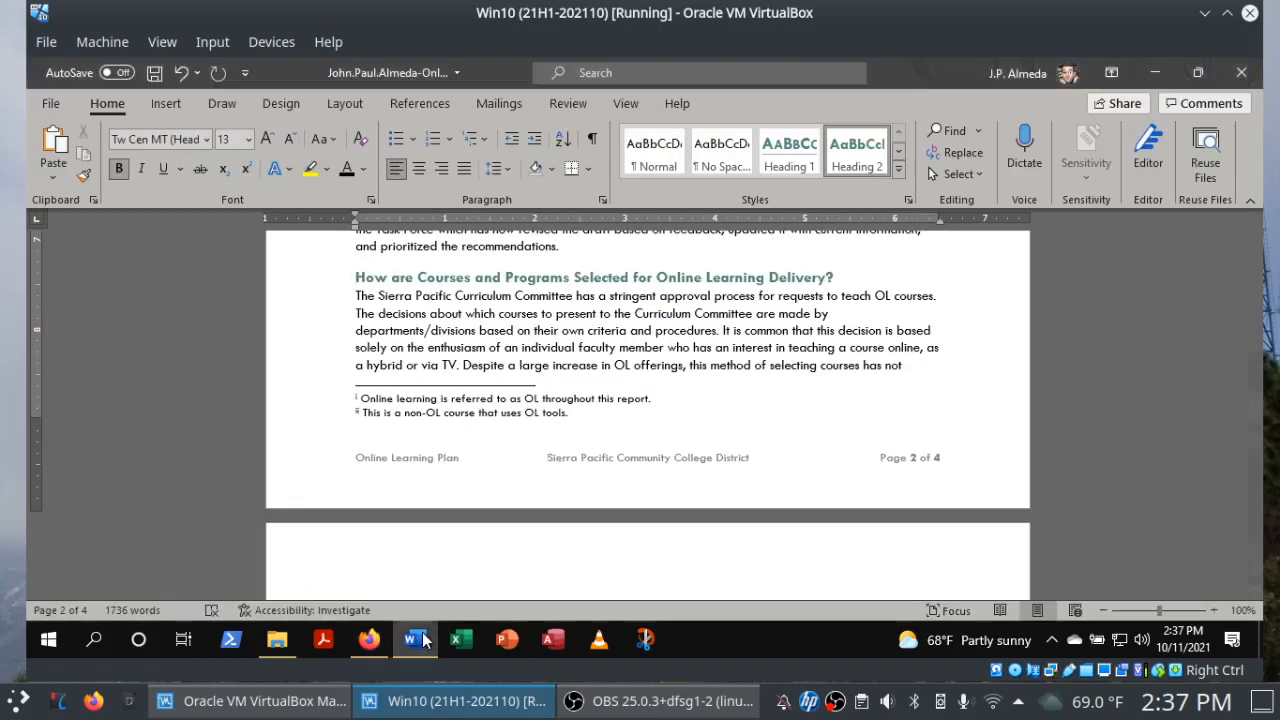
left_click(151, 101)
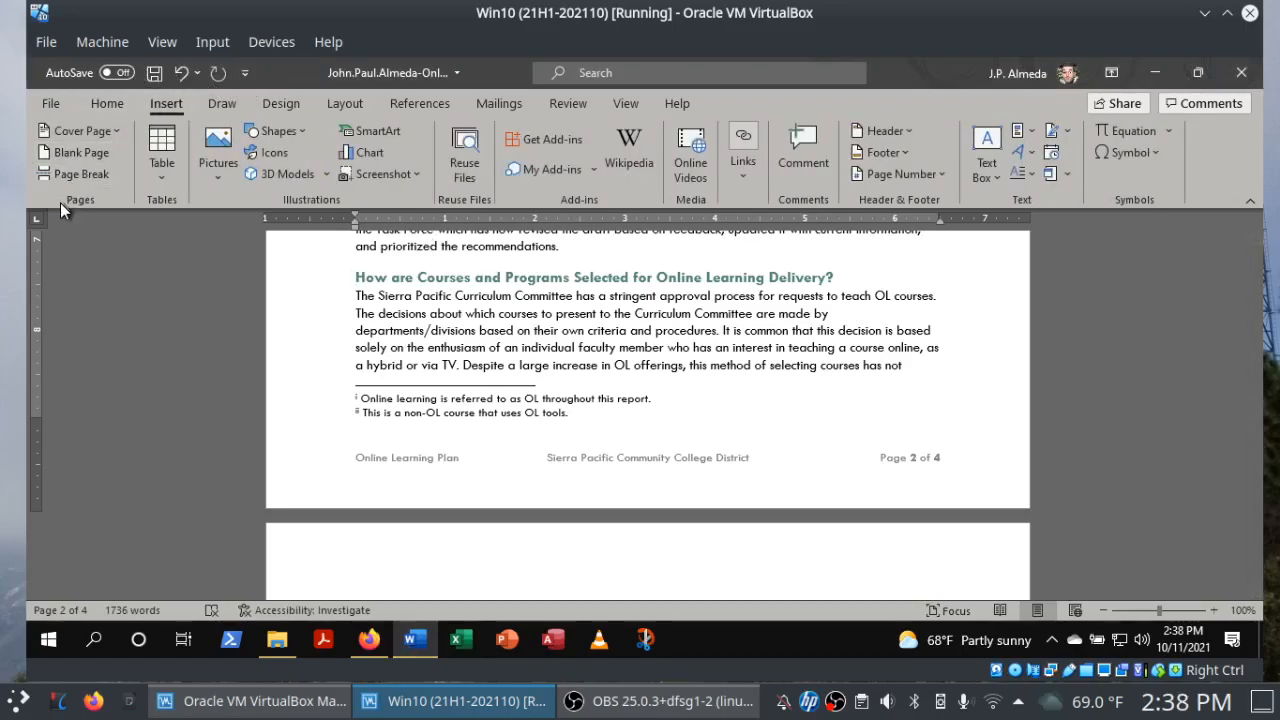
left_click(330, 107)
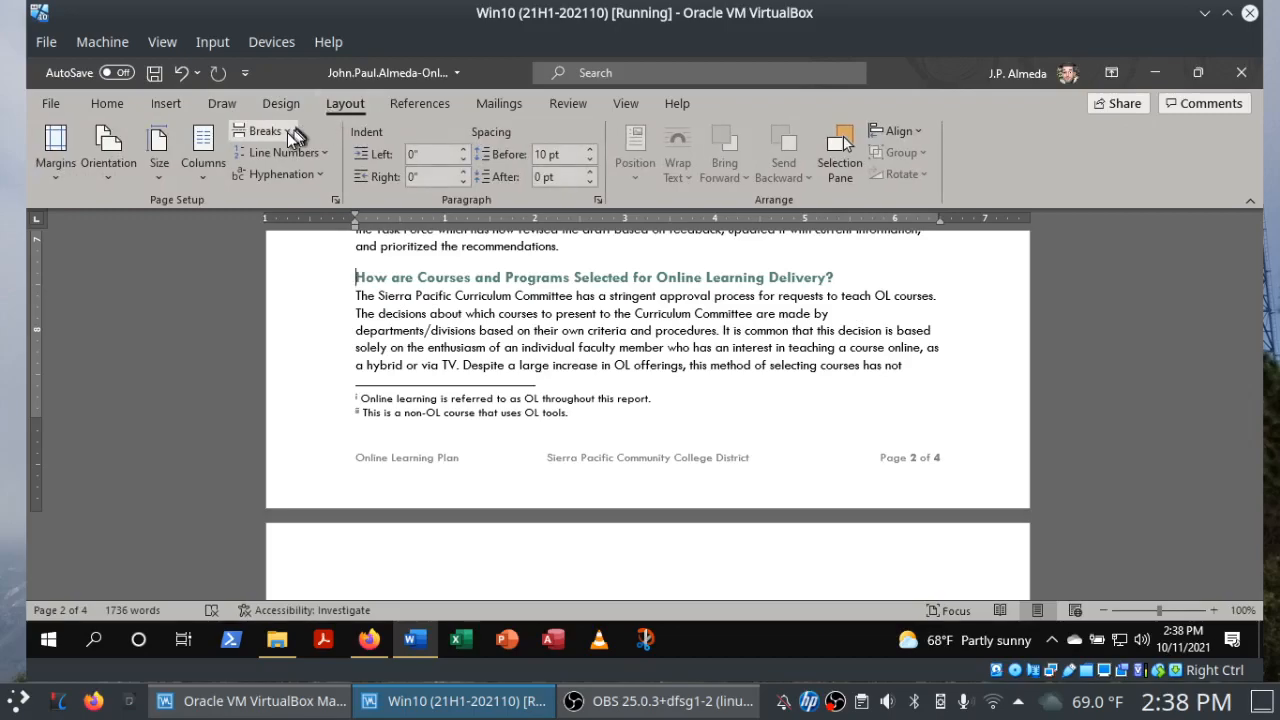
left_click(288, 134)
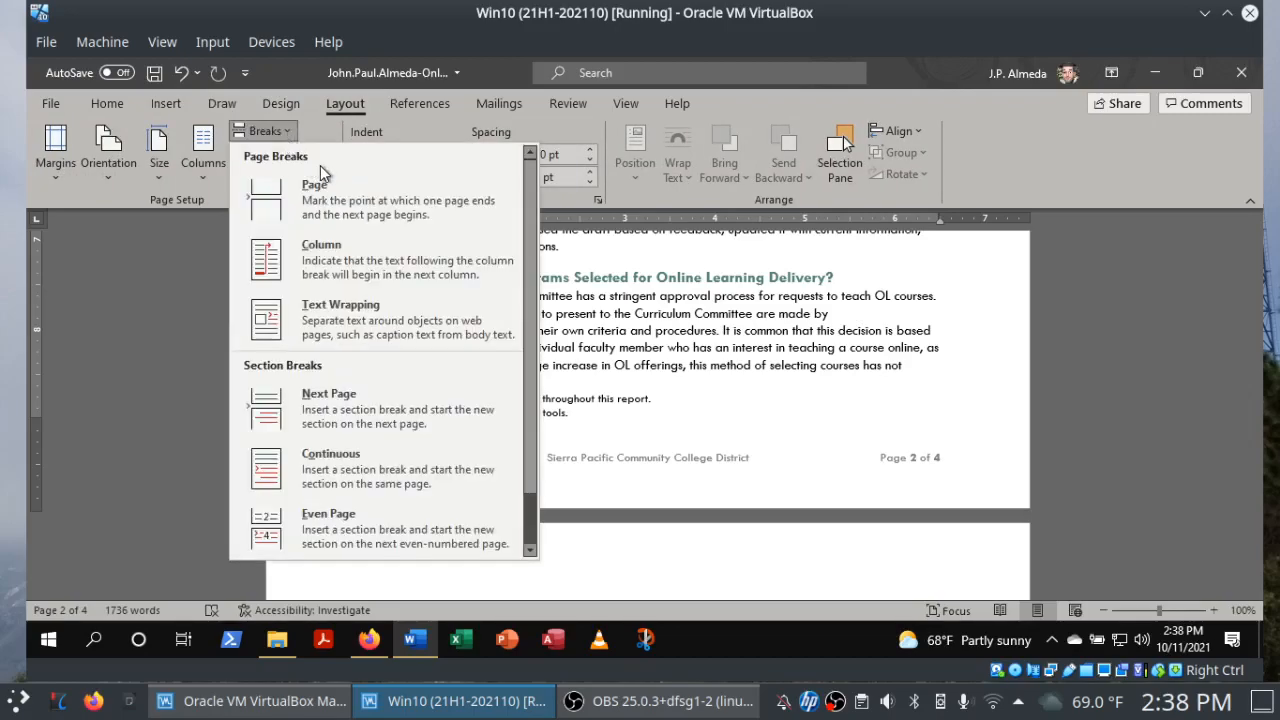
left_click(125, 112)
left_click(124, 111)
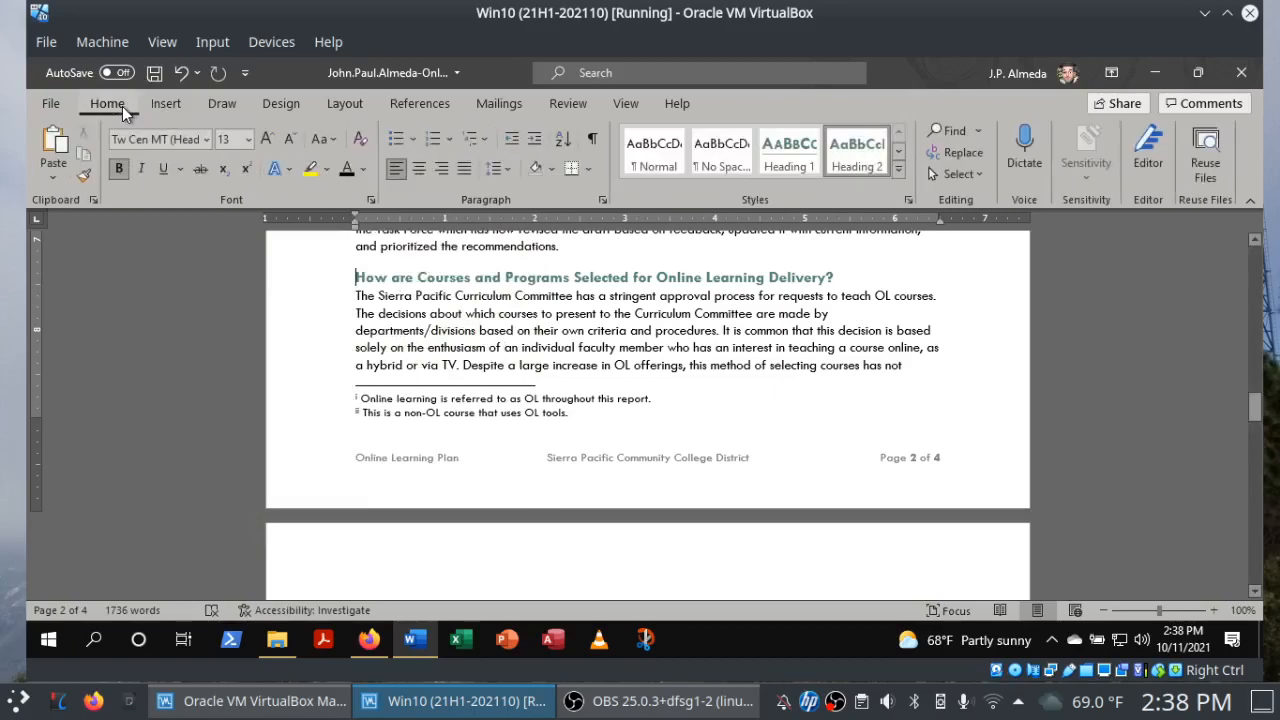
Insert a page break before the "How are Courses and Programs Selected for Online Learning Delivery?" subheading, and save the document.
left_click(355, 279)
key("ctrl+Return")
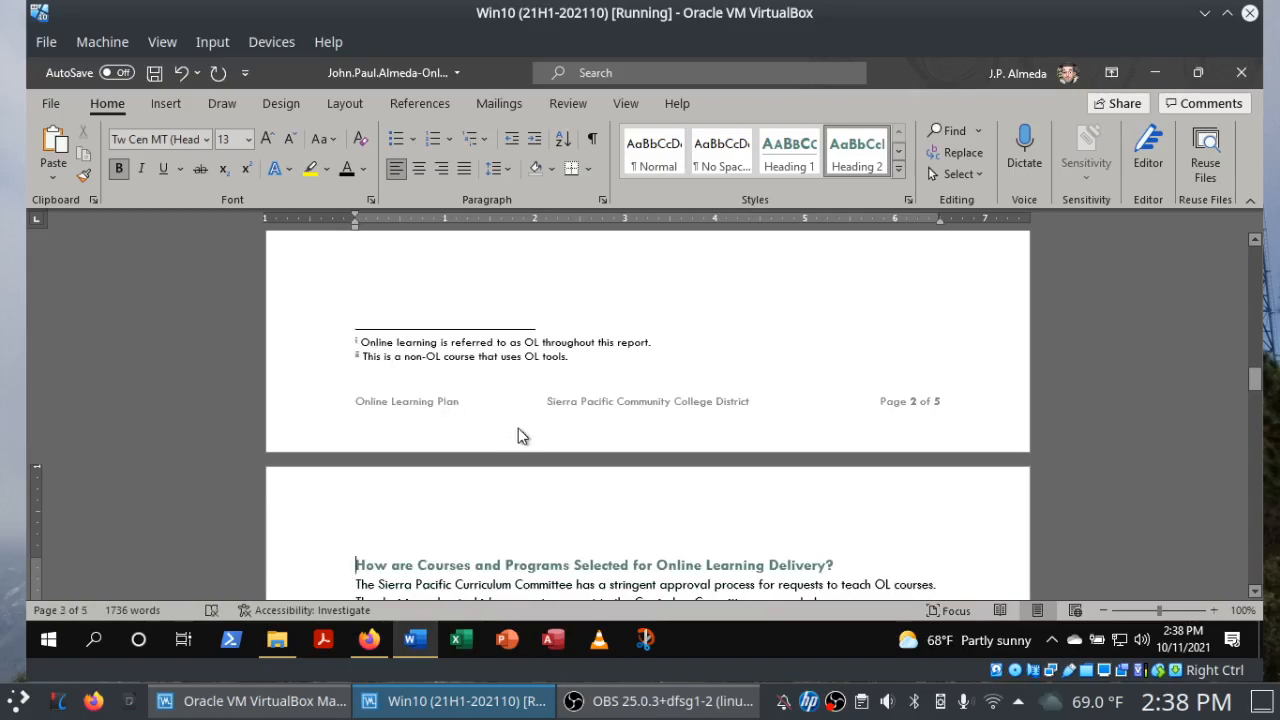
left_click(156, 74)
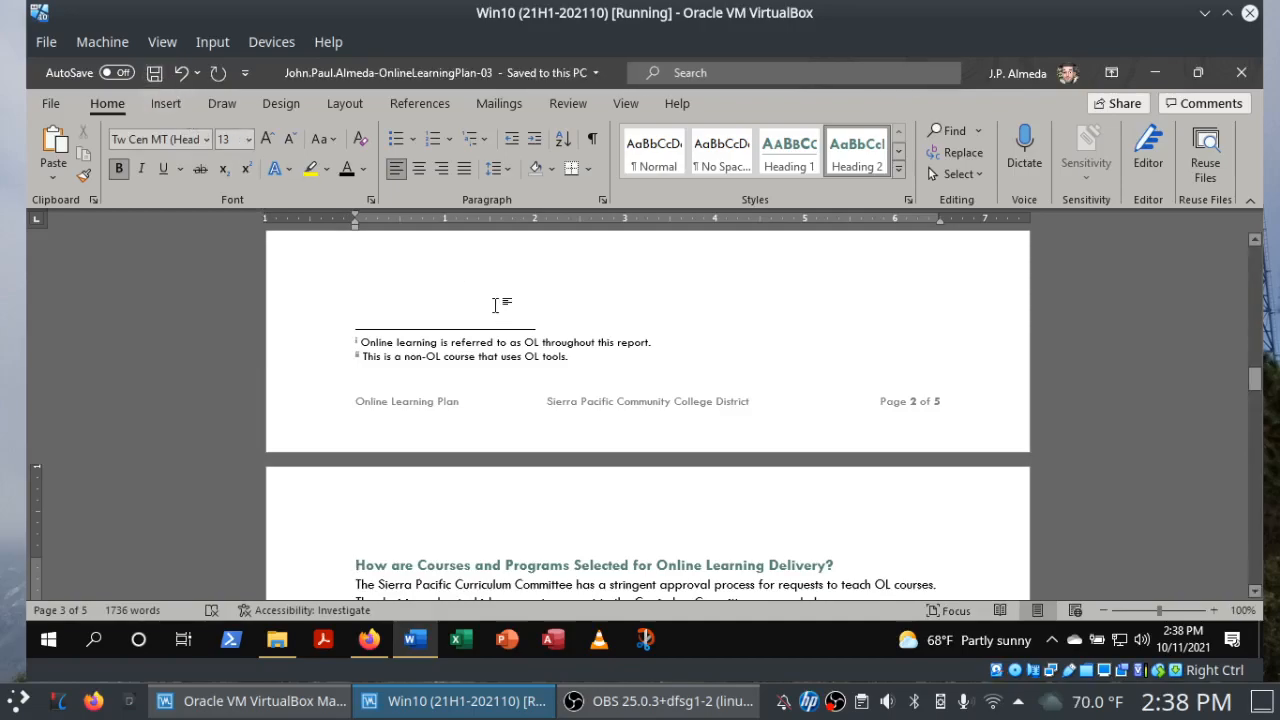
Mark steps 13b and 14a complete in SIMnet, and move the insertion point to the beginning of the Word document.
left_click(369, 638)
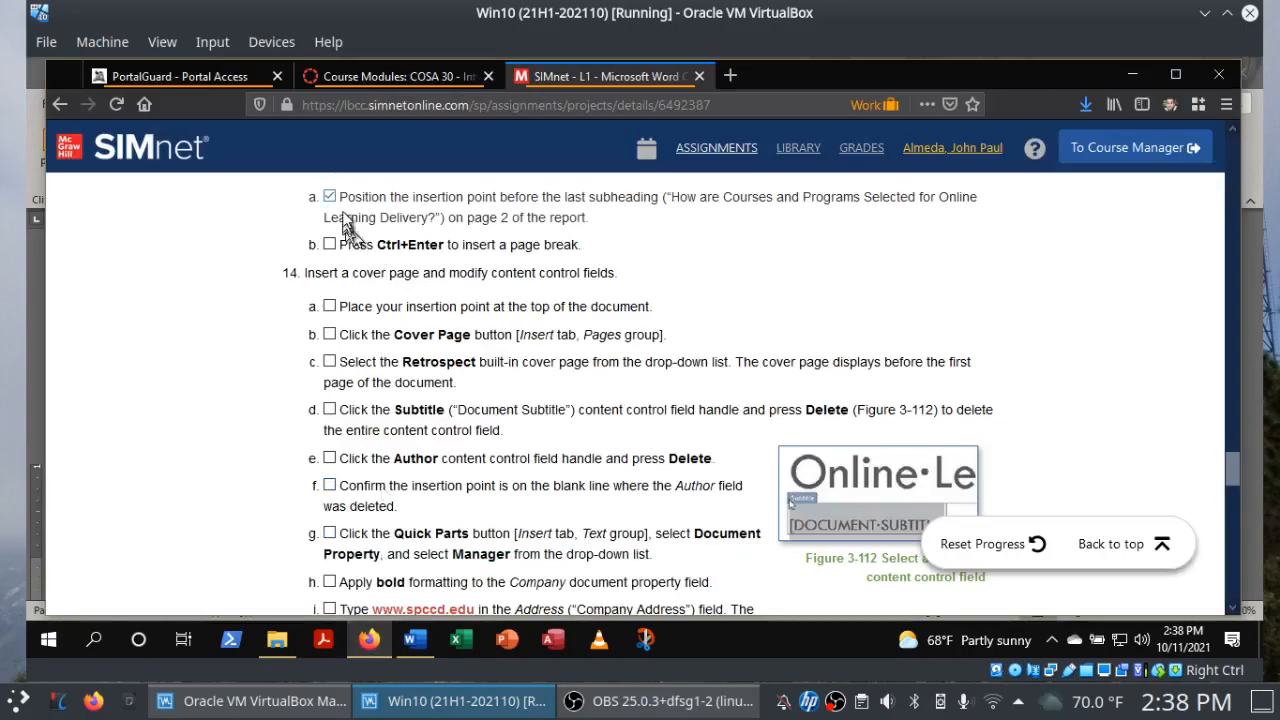
left_click(330, 245)
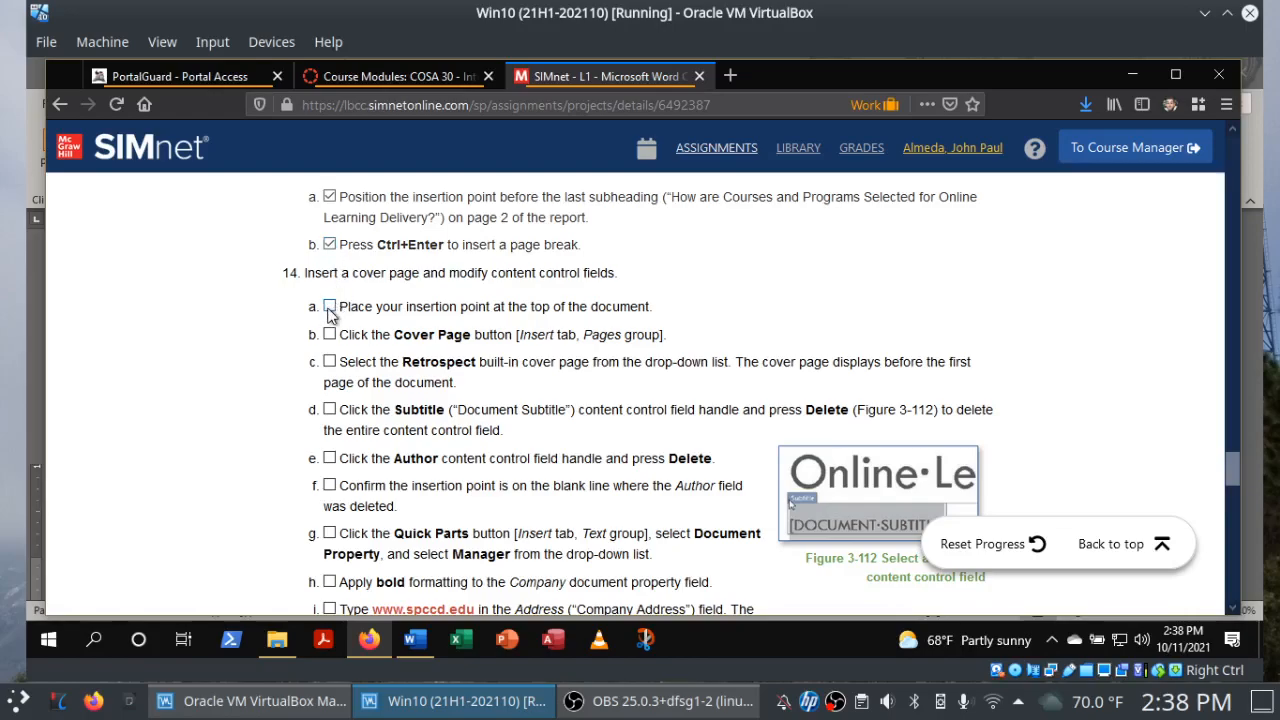
left_click(330, 307)
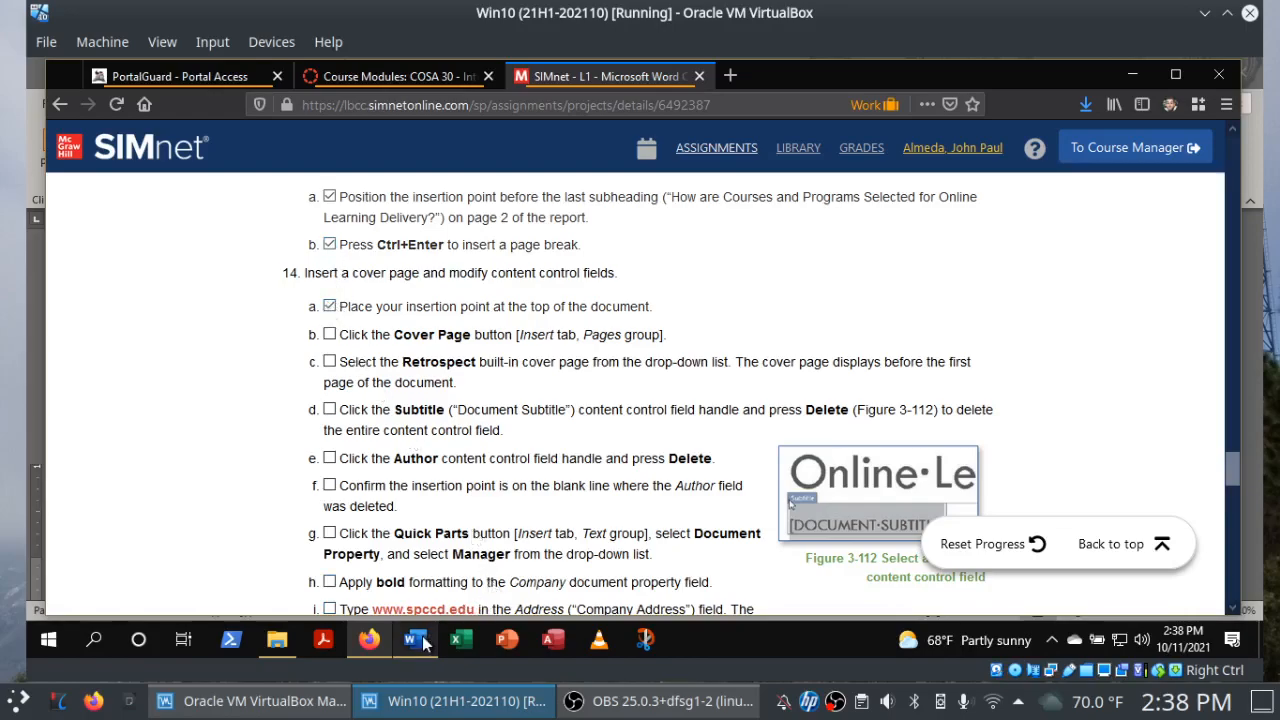
left_click(415, 639)
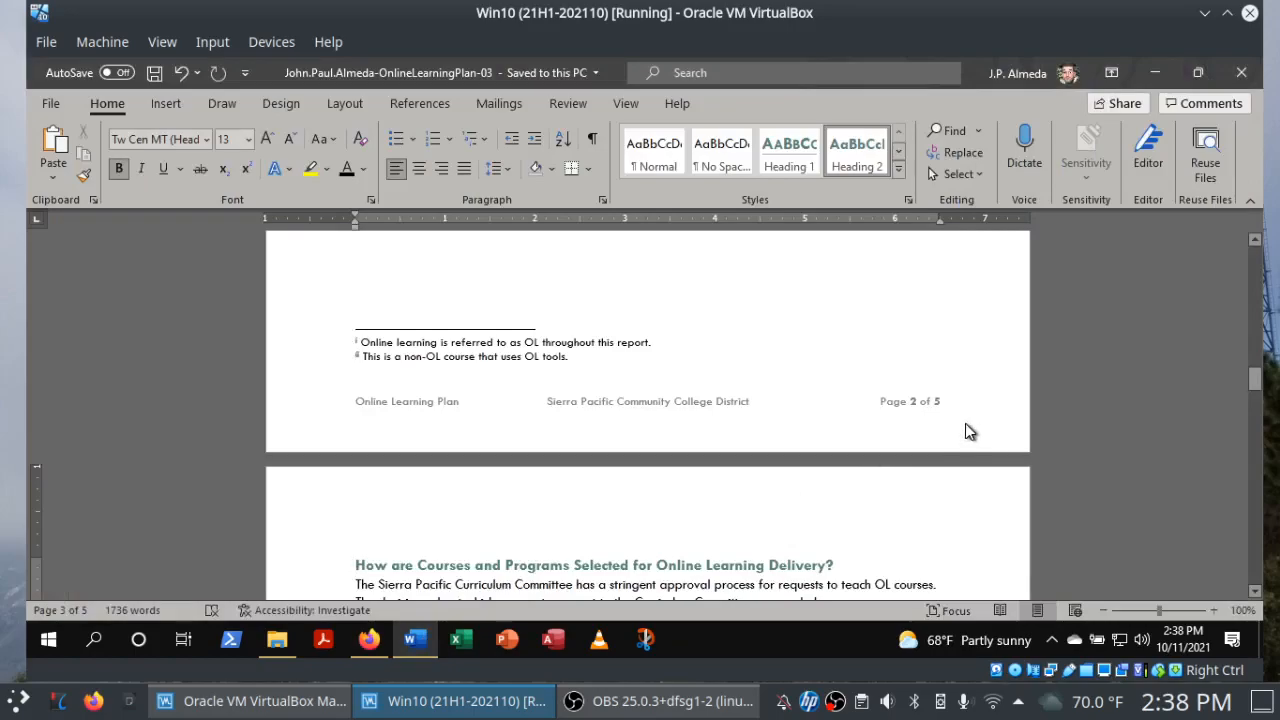
key("ctrl+Home")
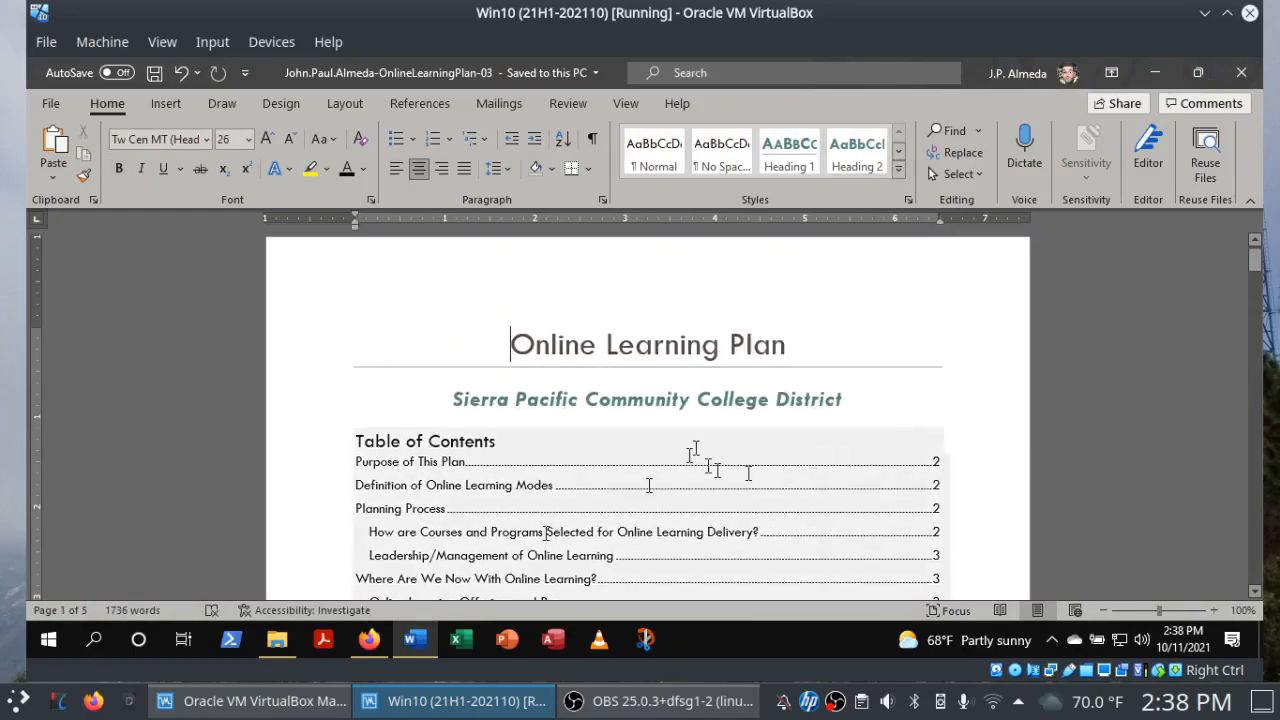
left_click(368, 643)
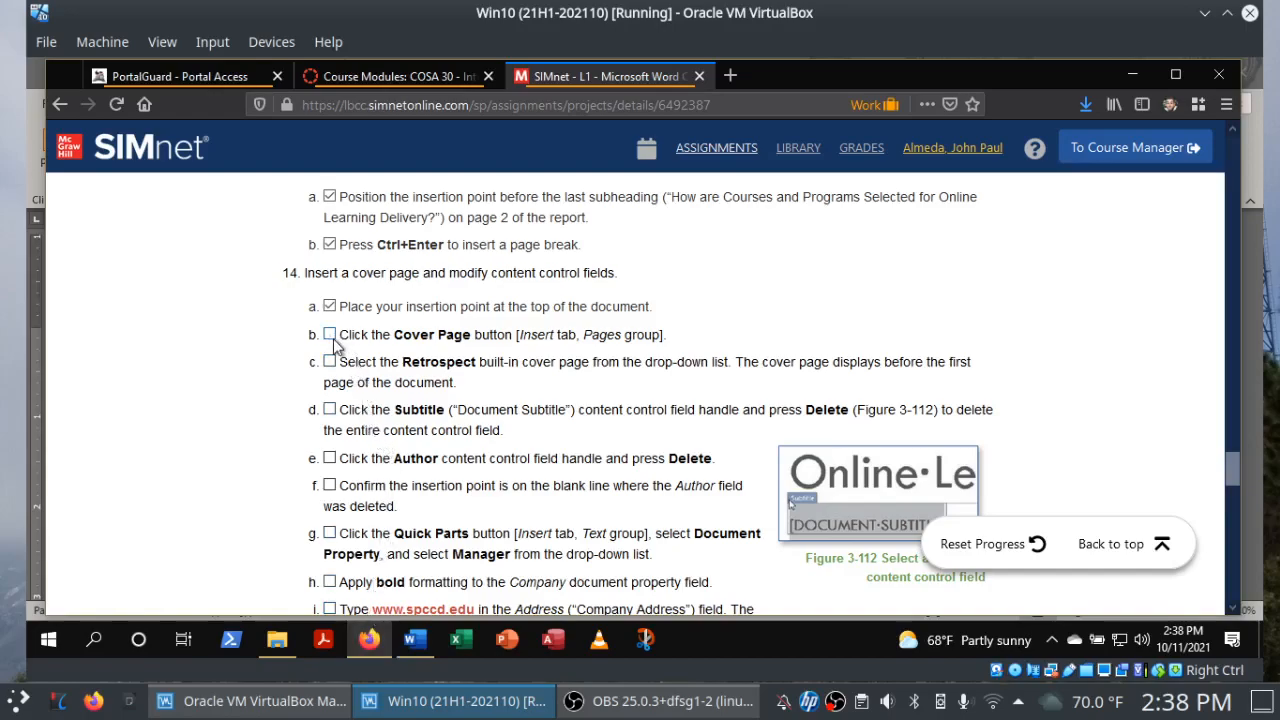
left_click(416, 648)
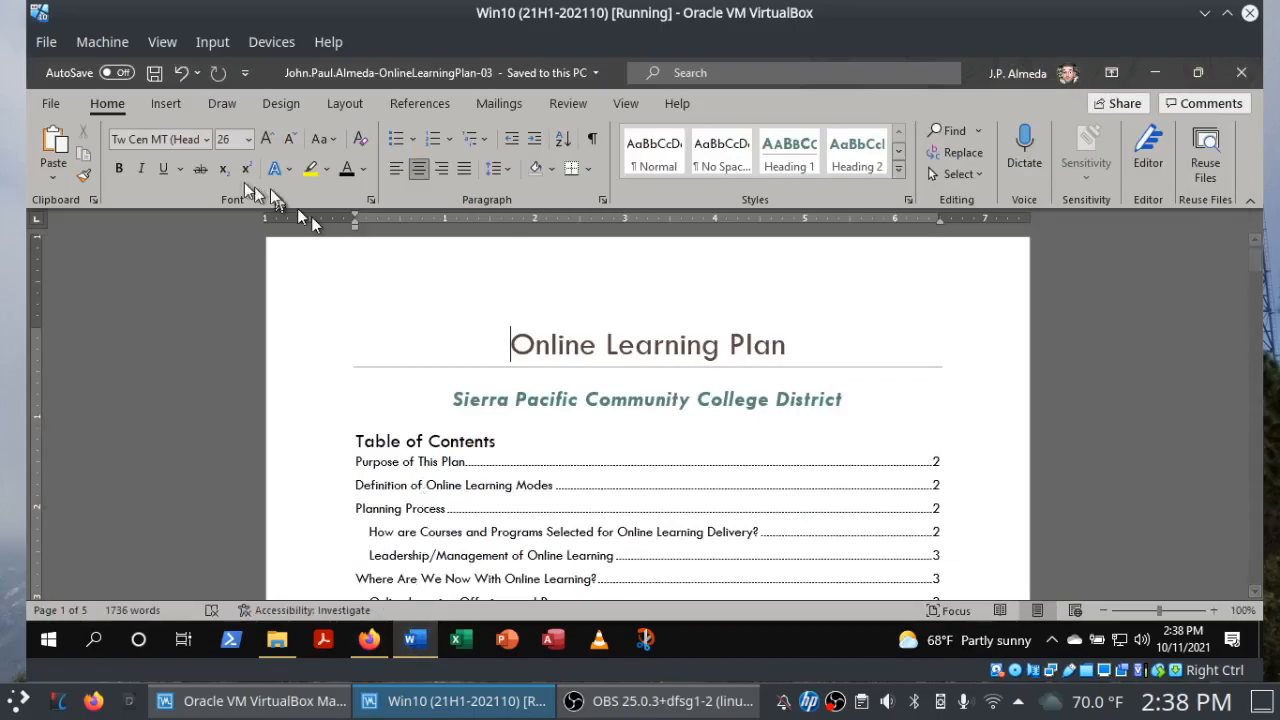
left_click(165, 106)
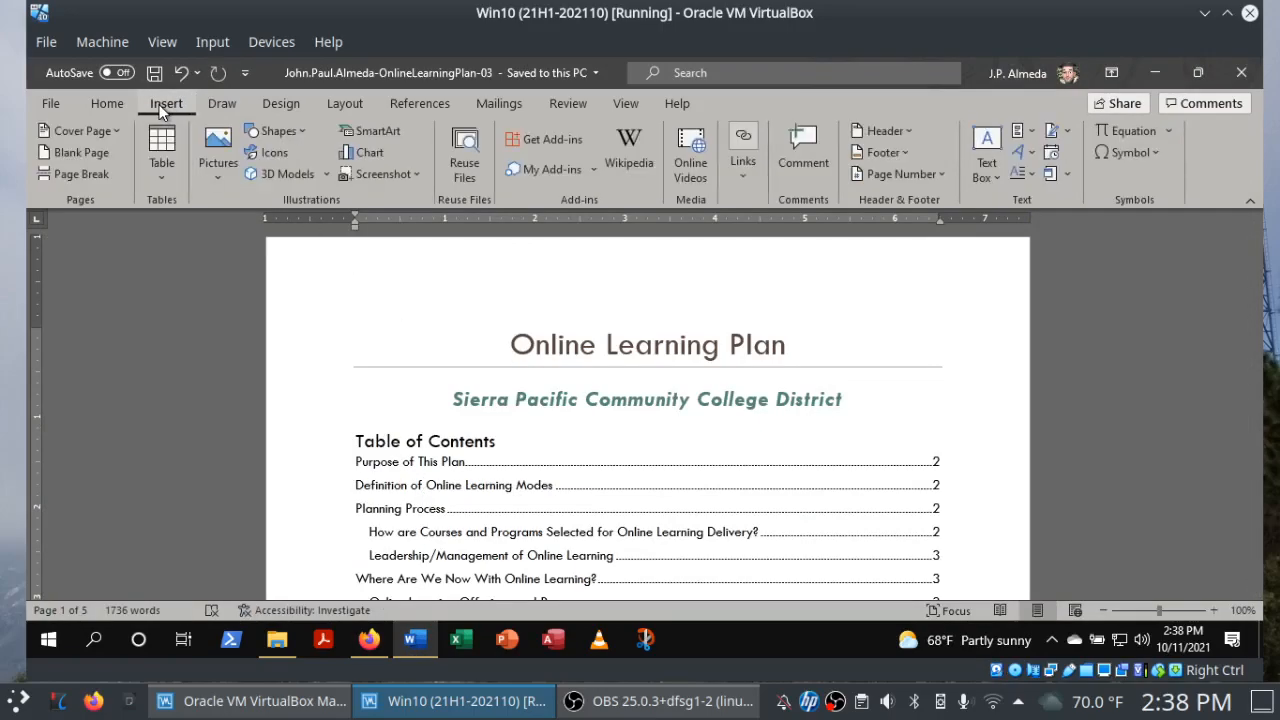
left_click(108, 129)
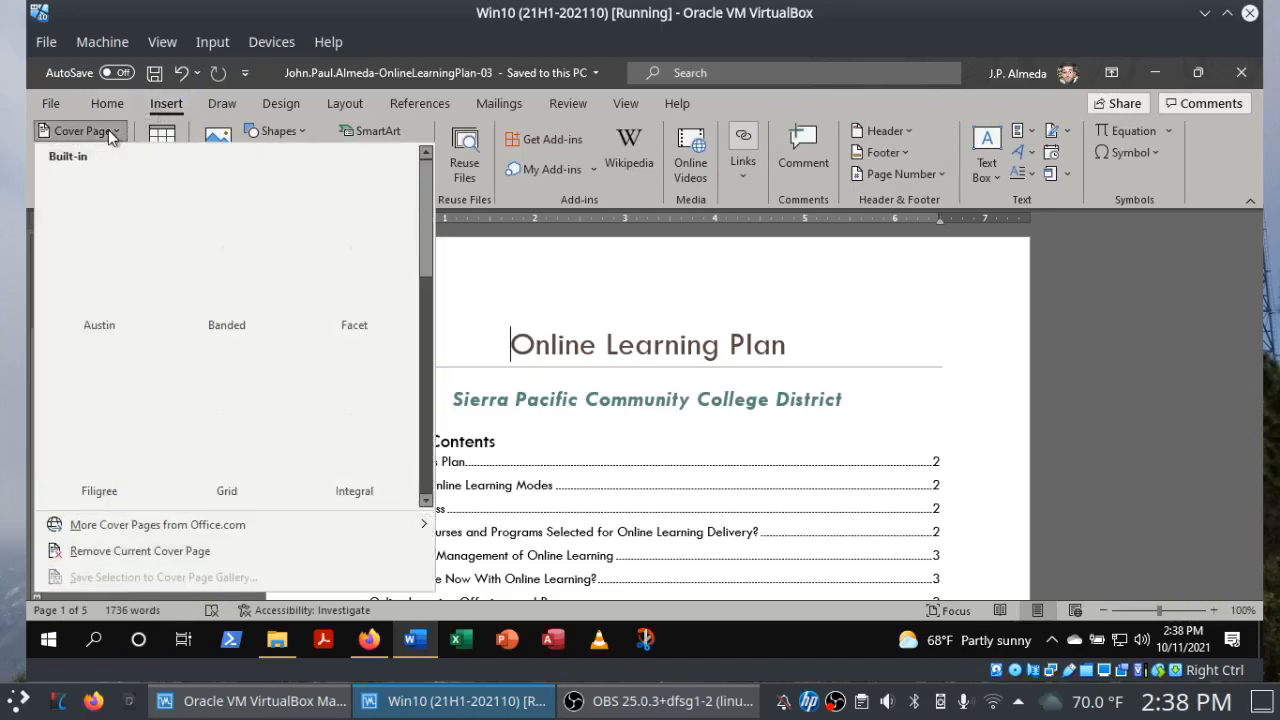
left_click(1123, 453)
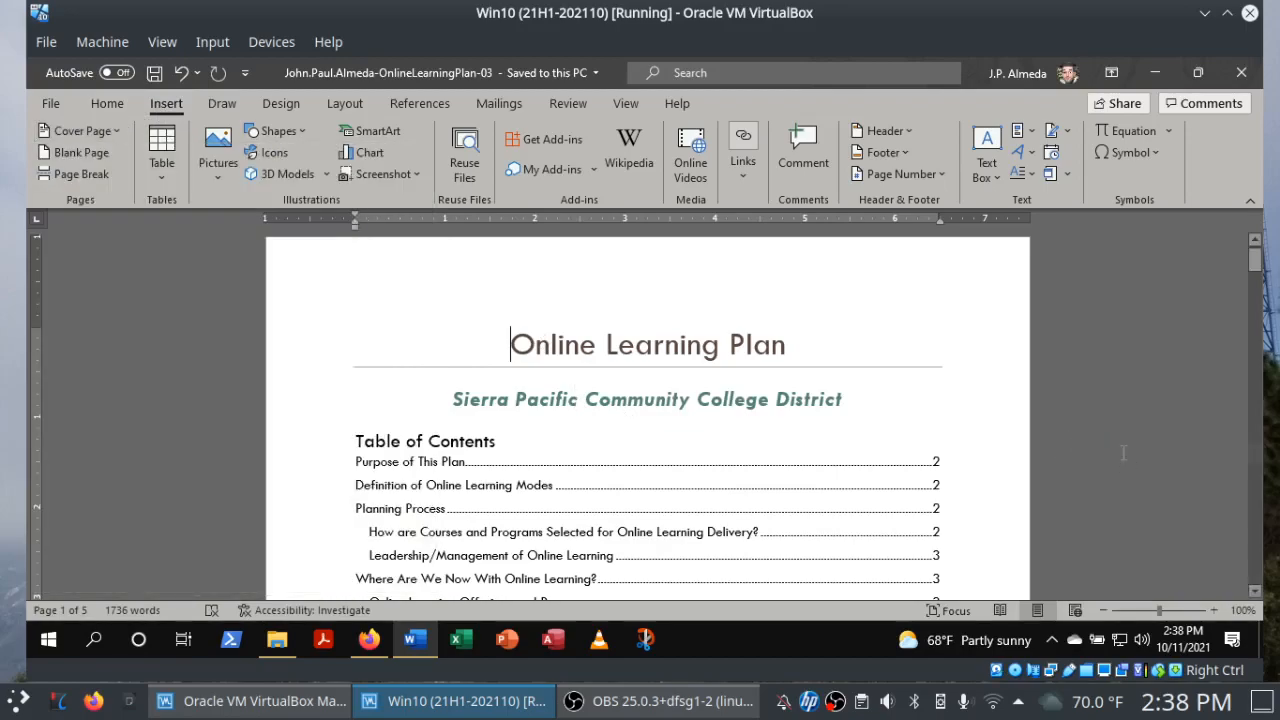
Mark steps 14b and 14c complete in the SIMnet instructions.
left_click(378, 646)
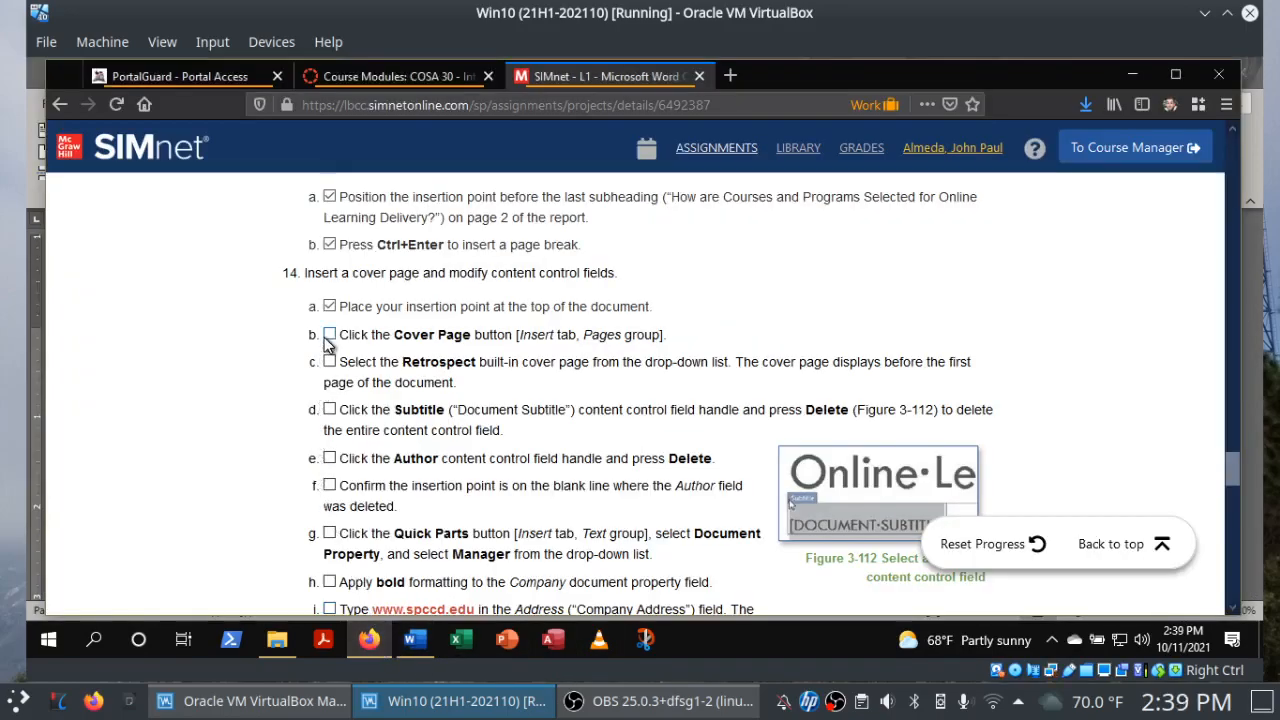
left_click(329, 337)
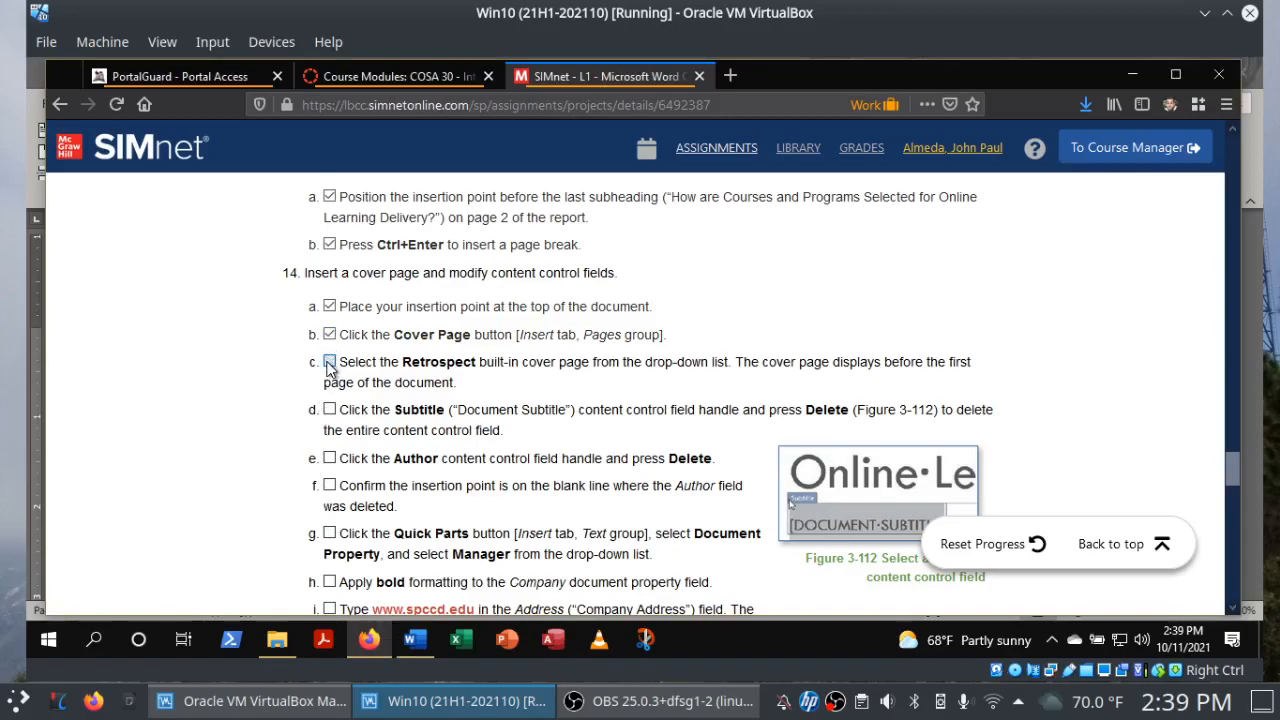
left_click(329, 363)
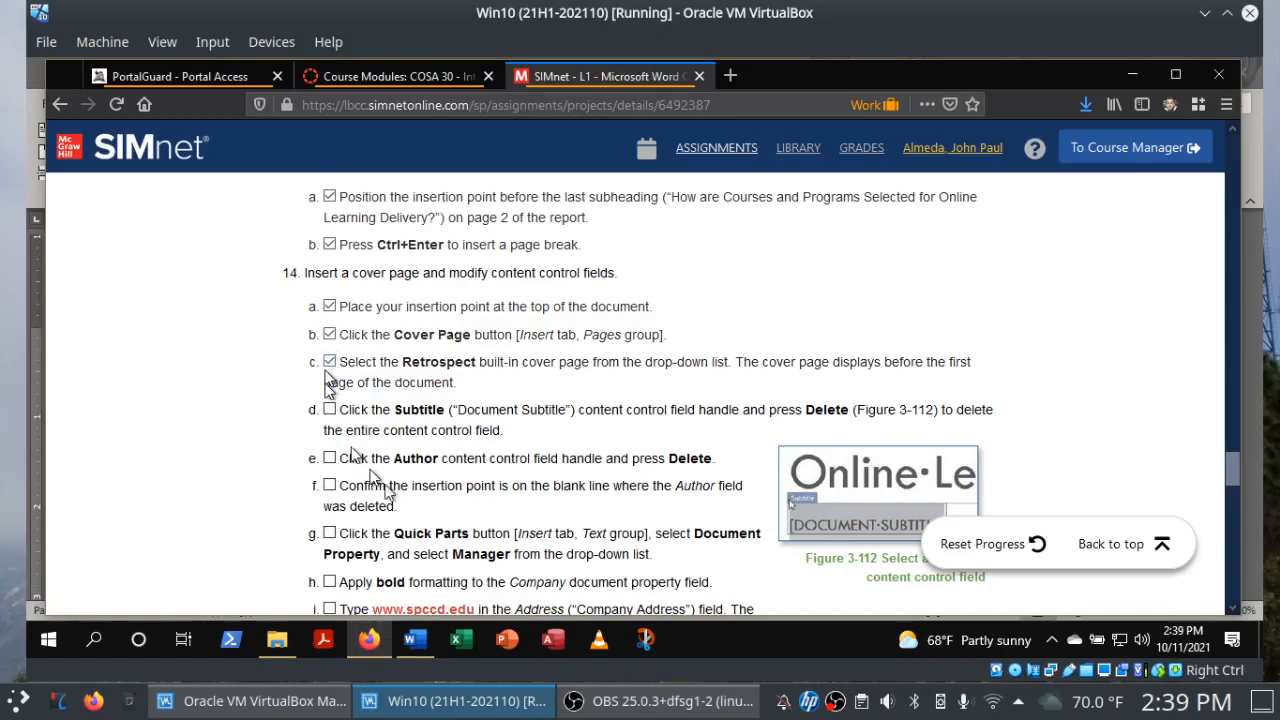
Switch to the report in Word, and insert the built-in Retrospect cover page.
left_click(415, 645)
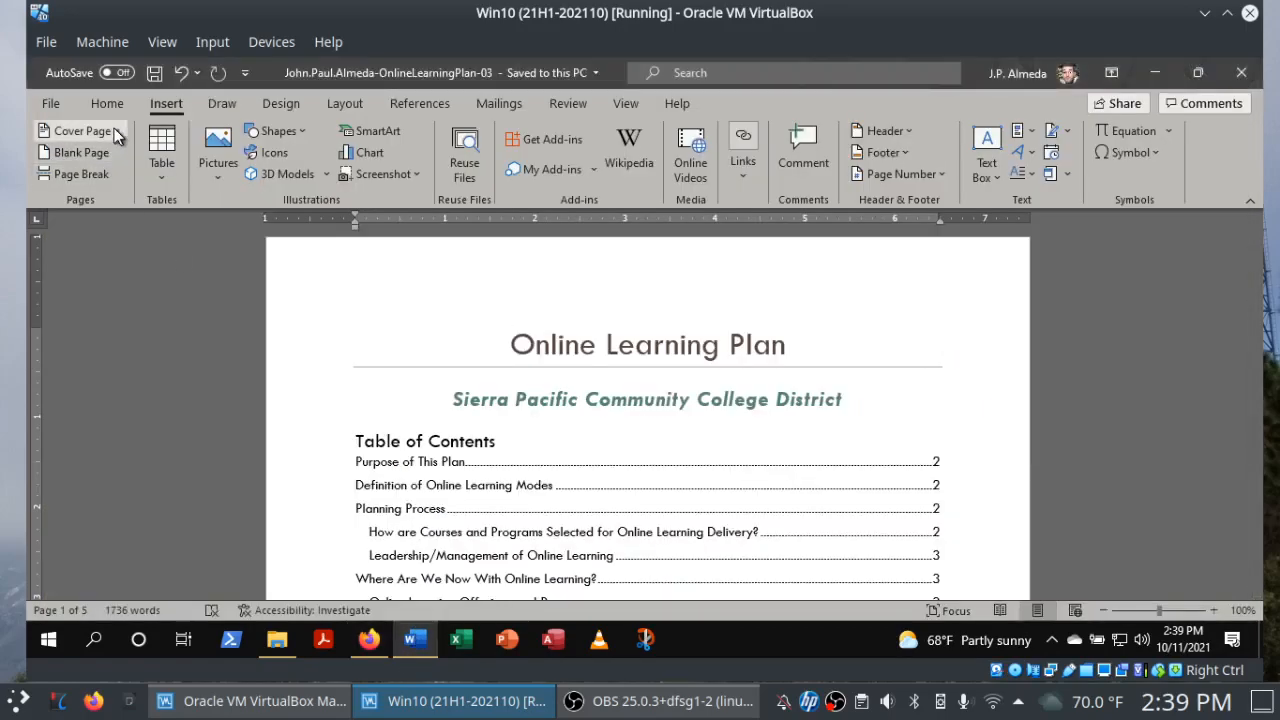
left_click(114, 130)
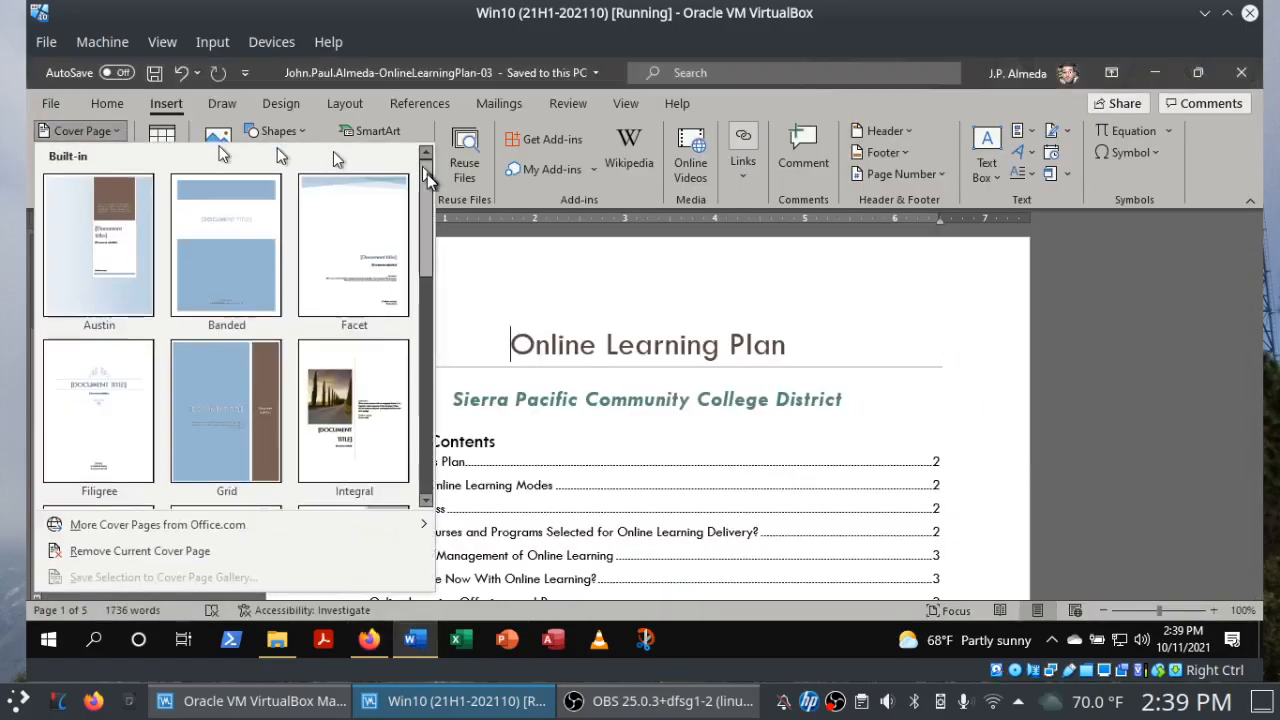
left_click_drag(427, 174, 425, 338)
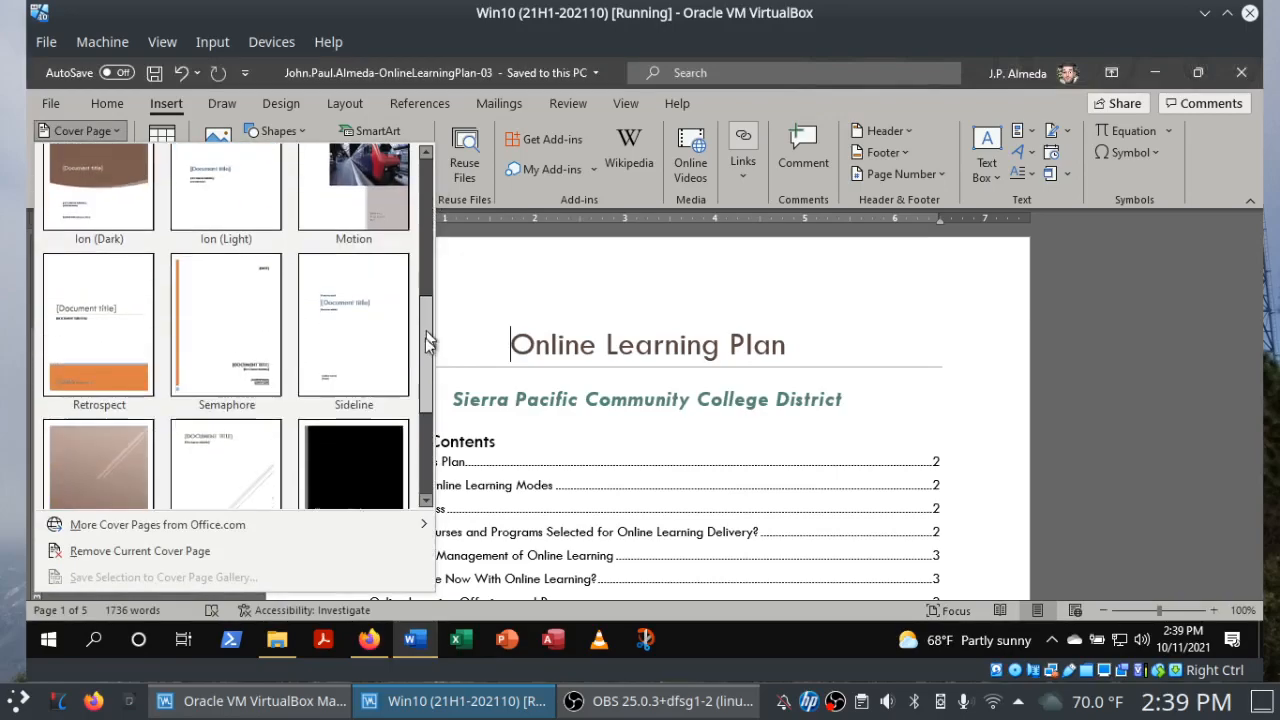
left_click(105, 313)
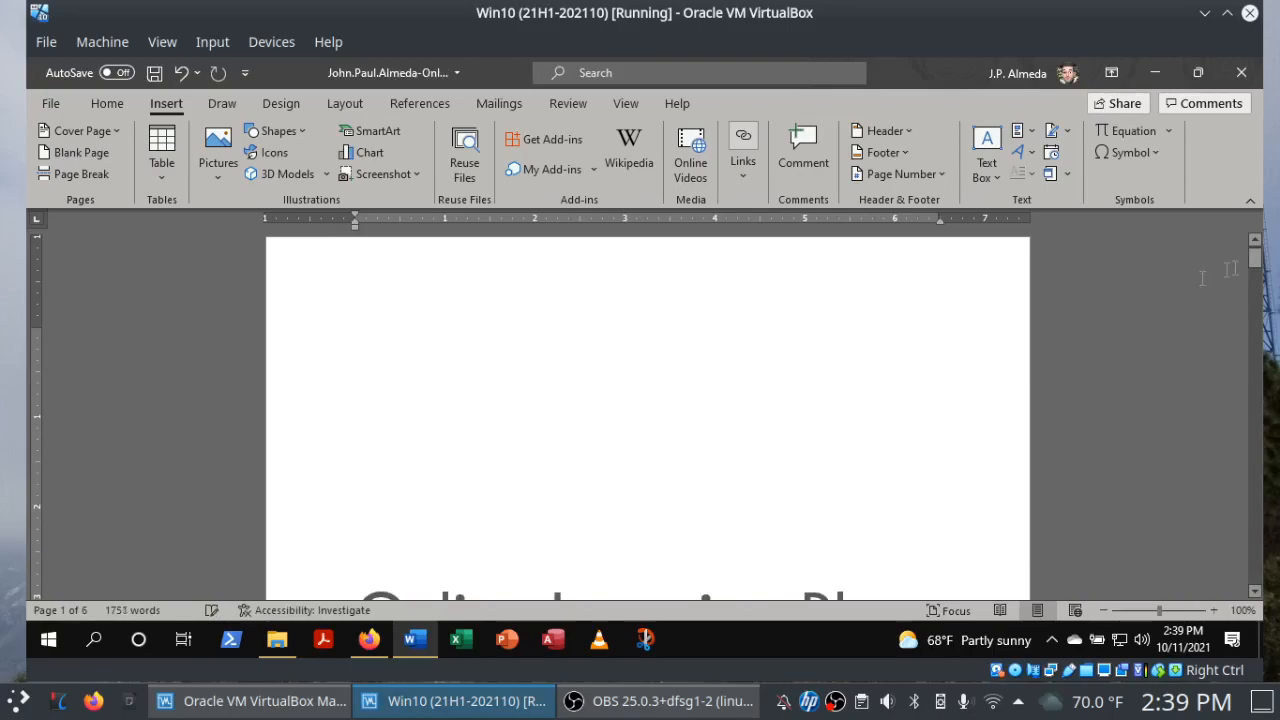
Mark step 14d complete in the SIMnet instructions, and return to the cover page in Word.
left_click_drag(1258, 268, 1258, 285)
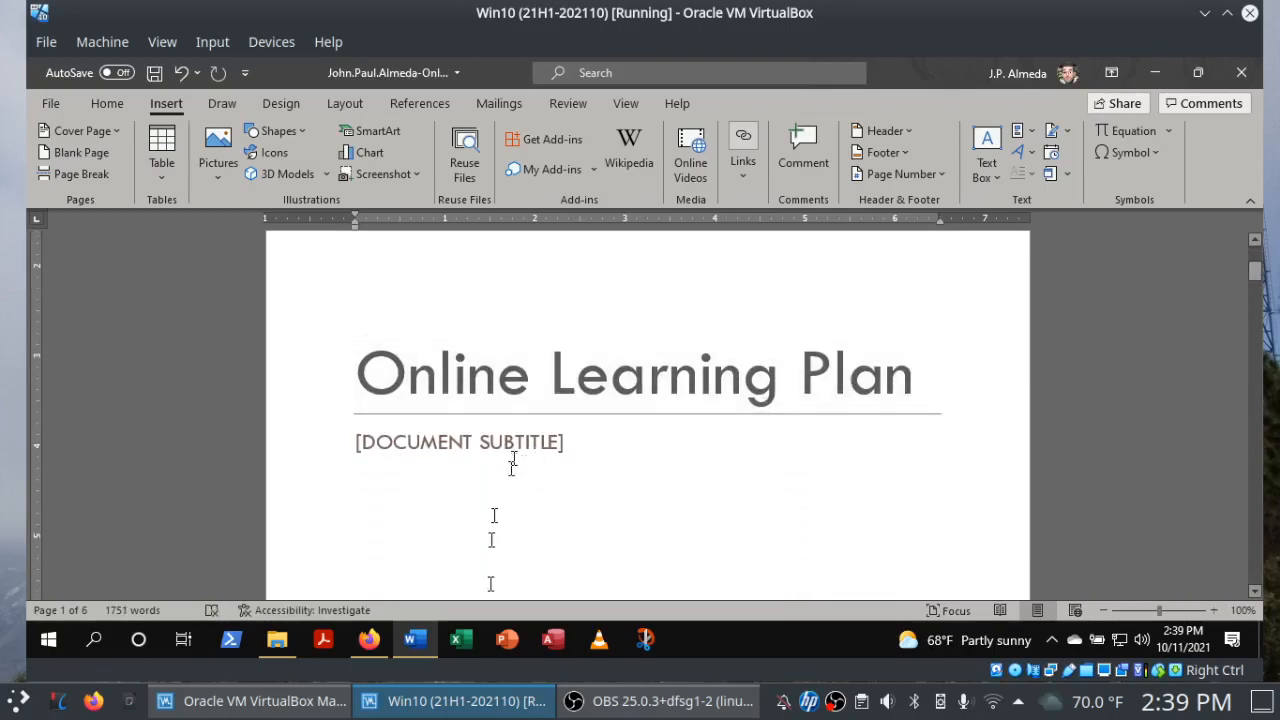
left_click(410, 648)
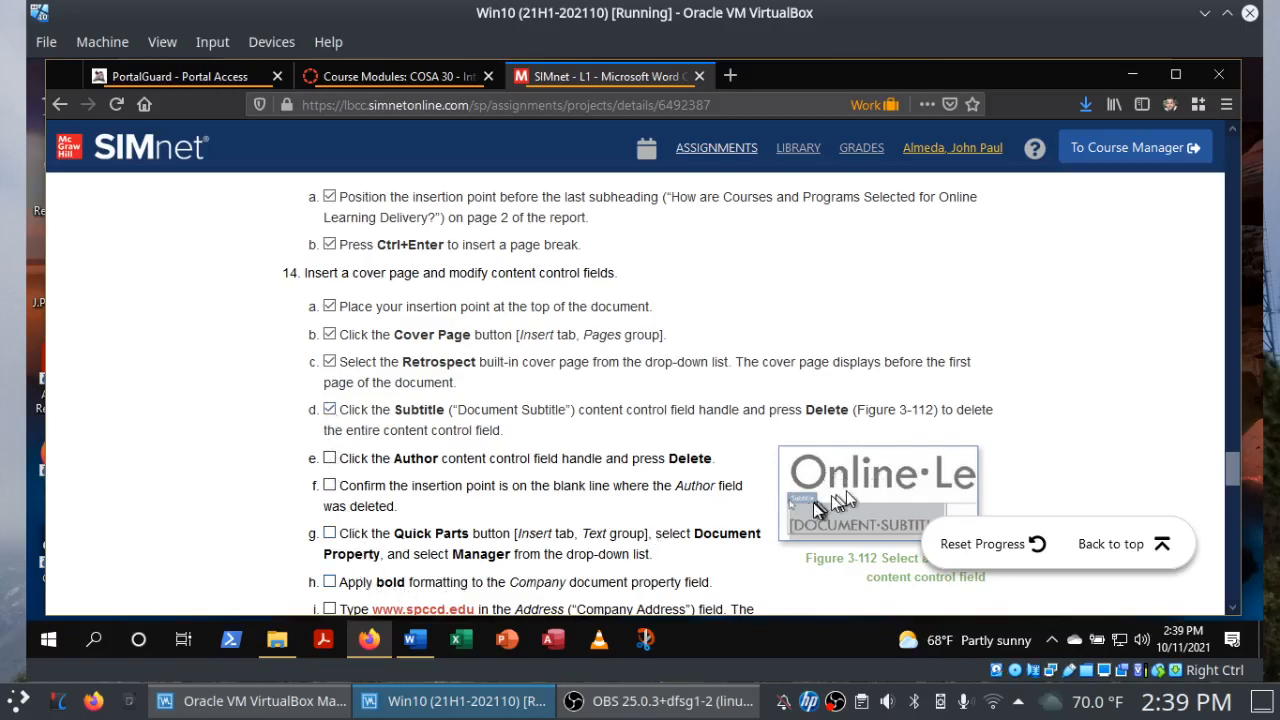
left_click(415, 639)
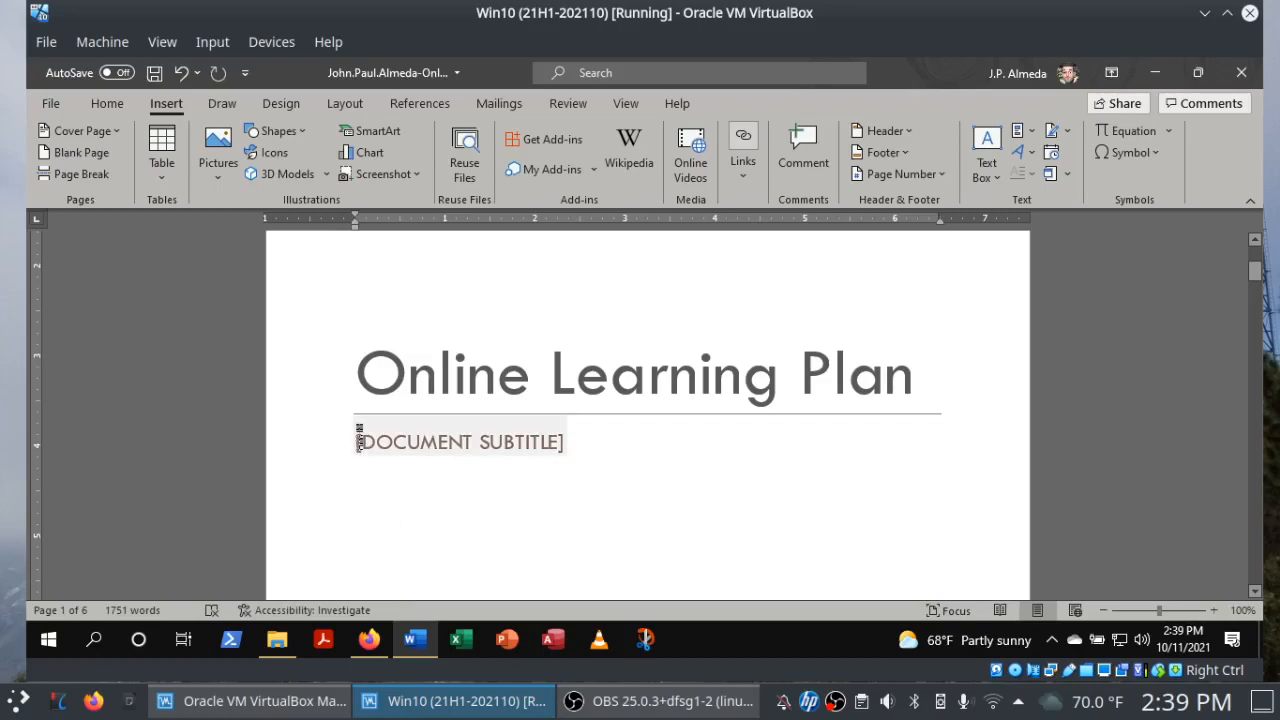
Delete the entire Subtitle content control below the title on the cover page.
left_click(358, 440)
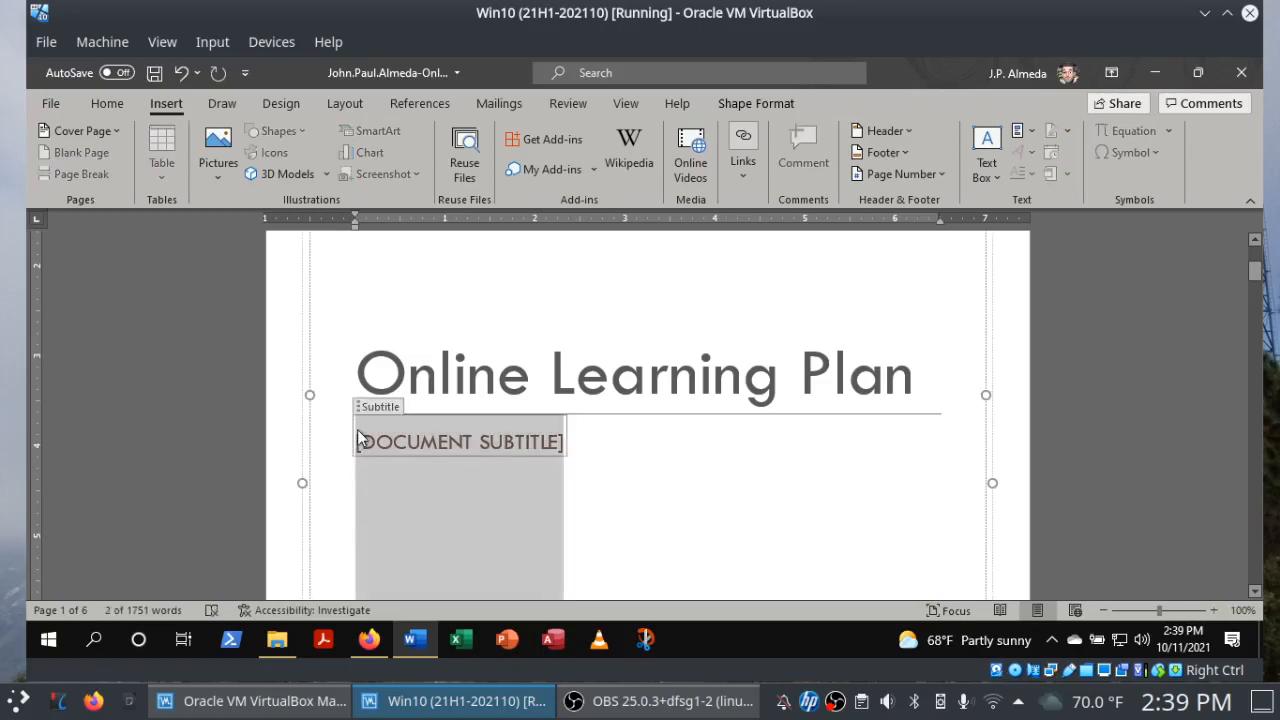
key("Delete")
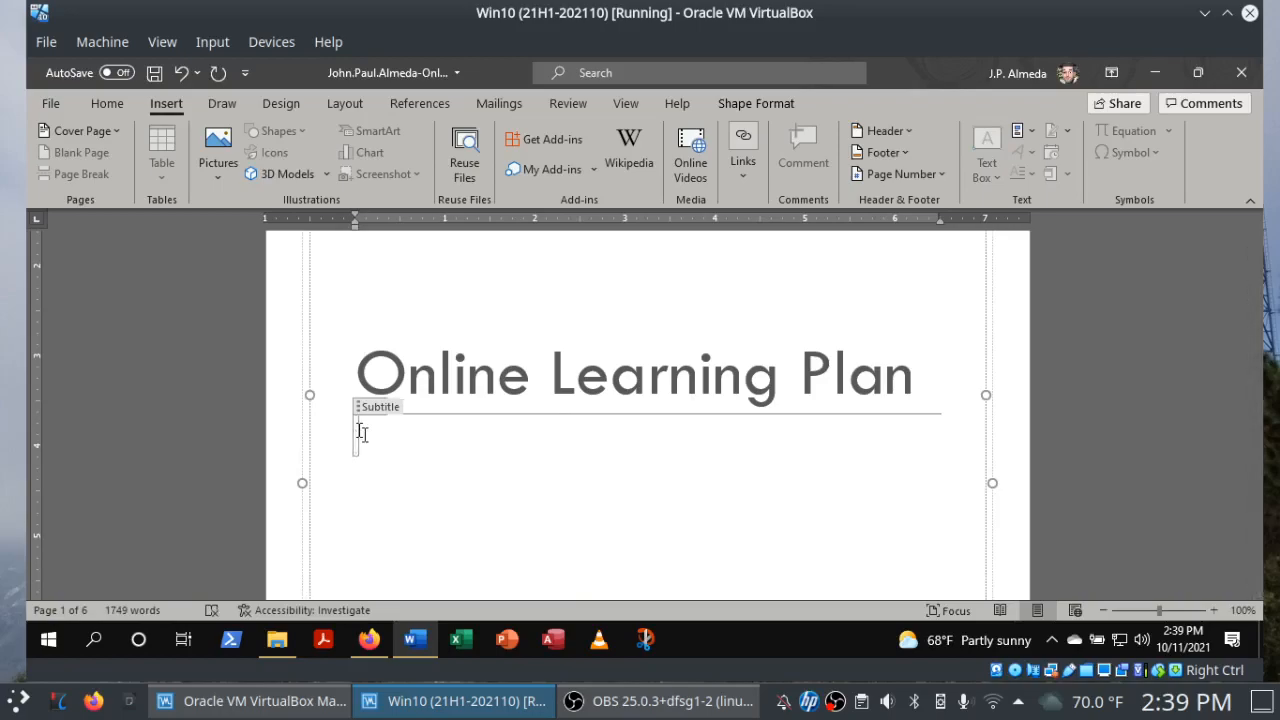
key("ctrl+z")
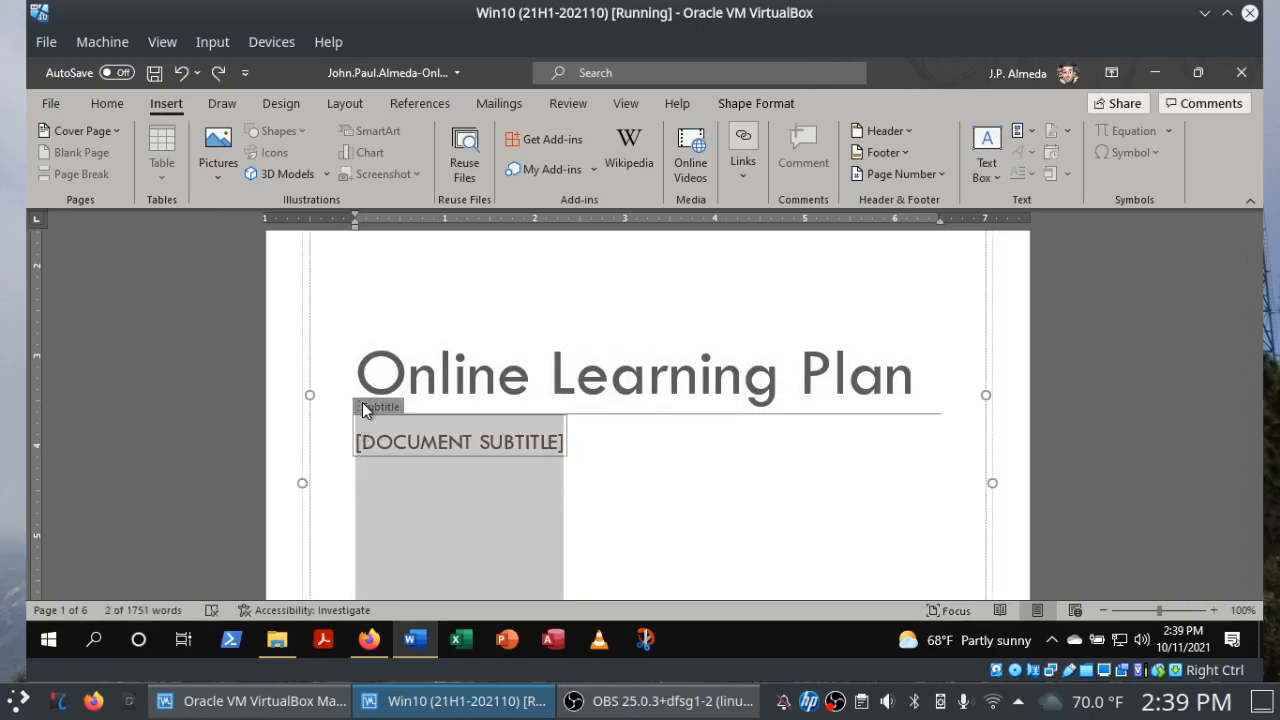
key("Delete")
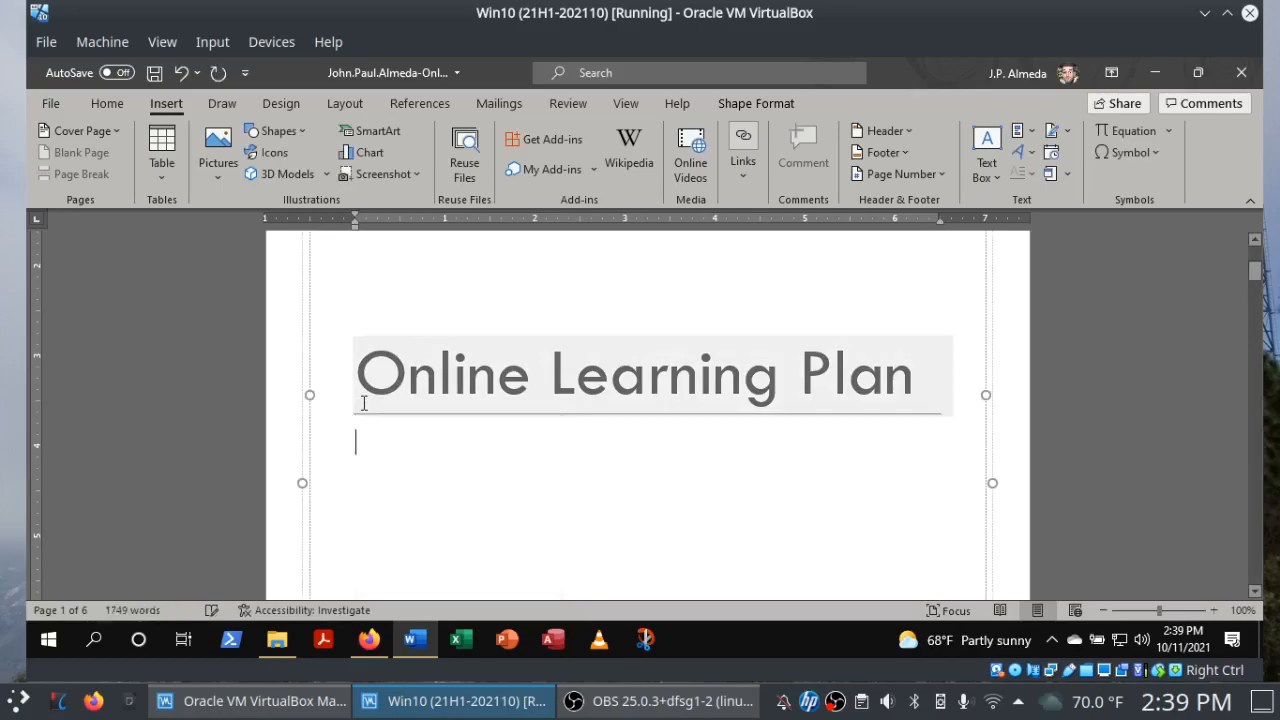
Mark step 14e complete in the SIMnet instructions, and switch back to the Word report.
left_click(386, 655)
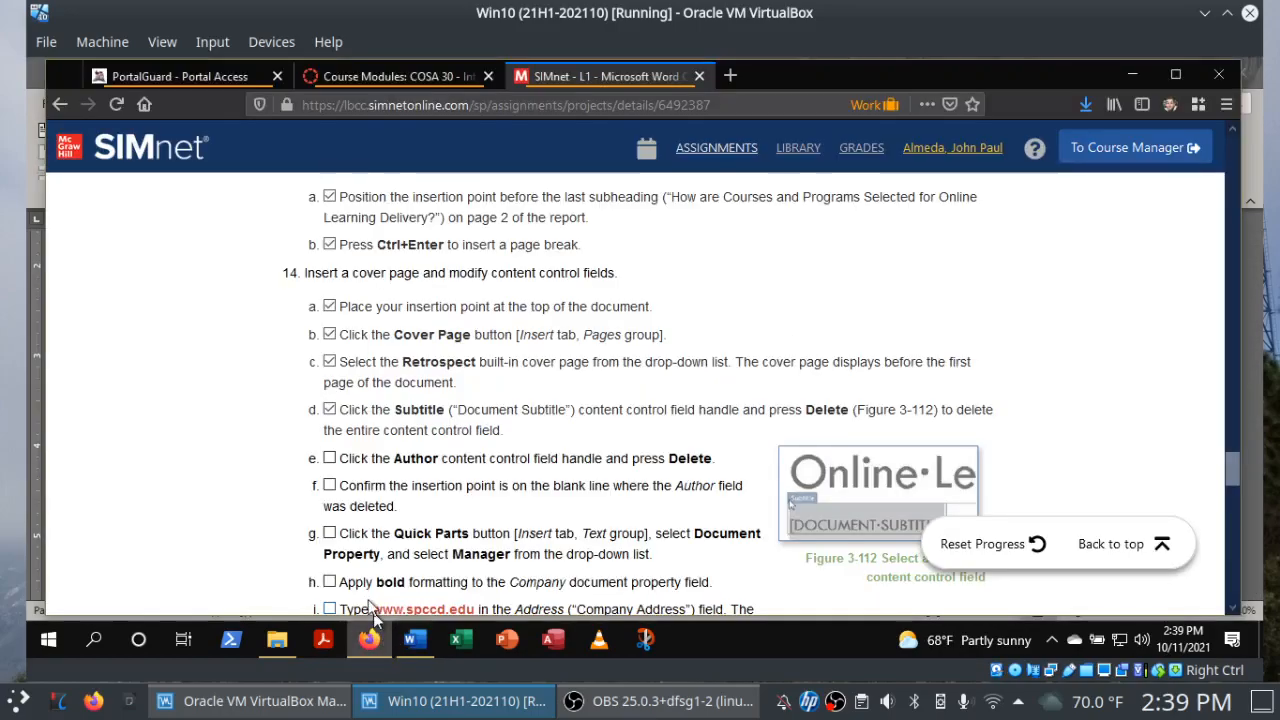
left_click(329, 459)
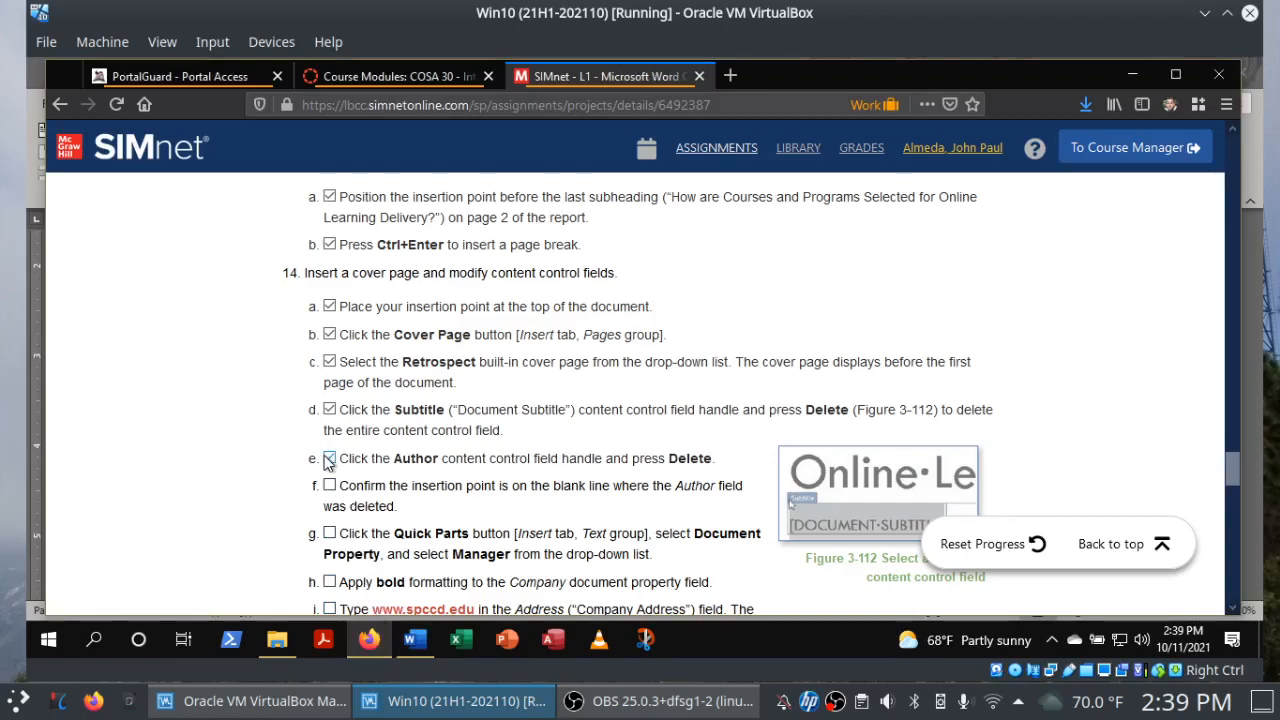
left_click(415, 639)
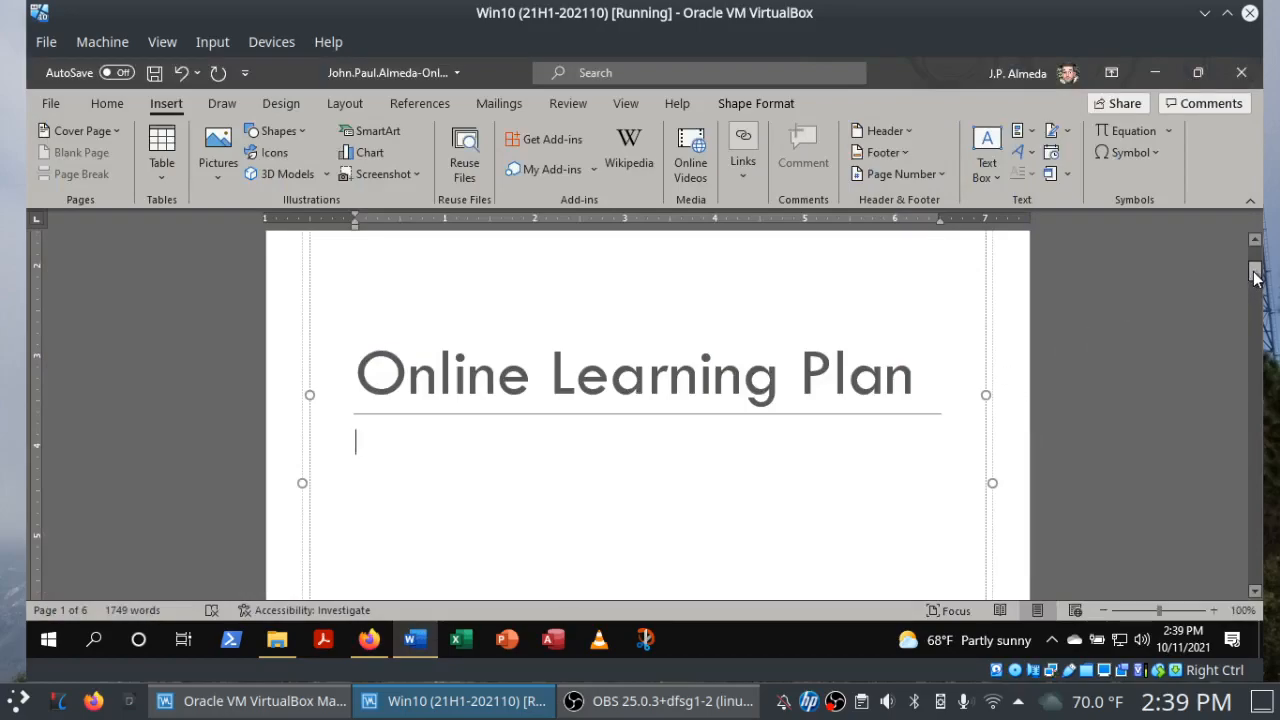
Delete the entire Author content control in the cover page's orange block.
mouse_move(1255, 277)
left_mouse_down()
mouse_move(1253, 313)
mouse_move(1253, 302)
left_mouse_up()
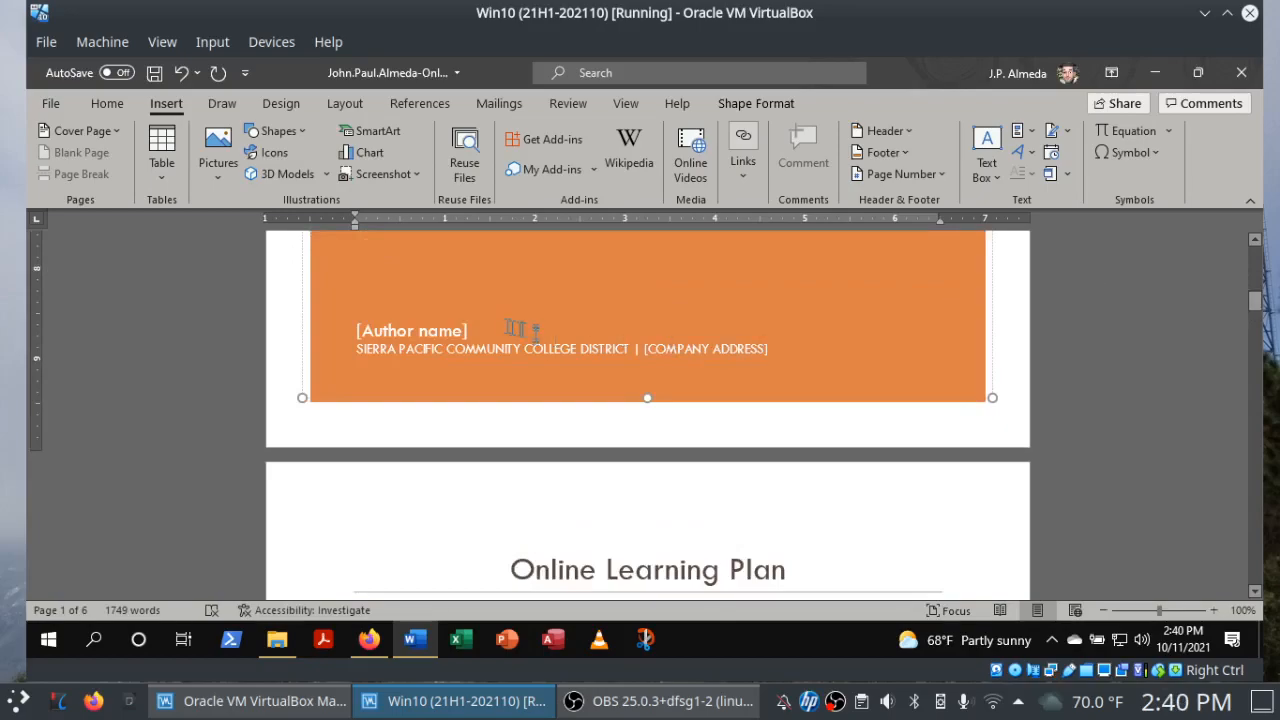
left_click(357, 324)
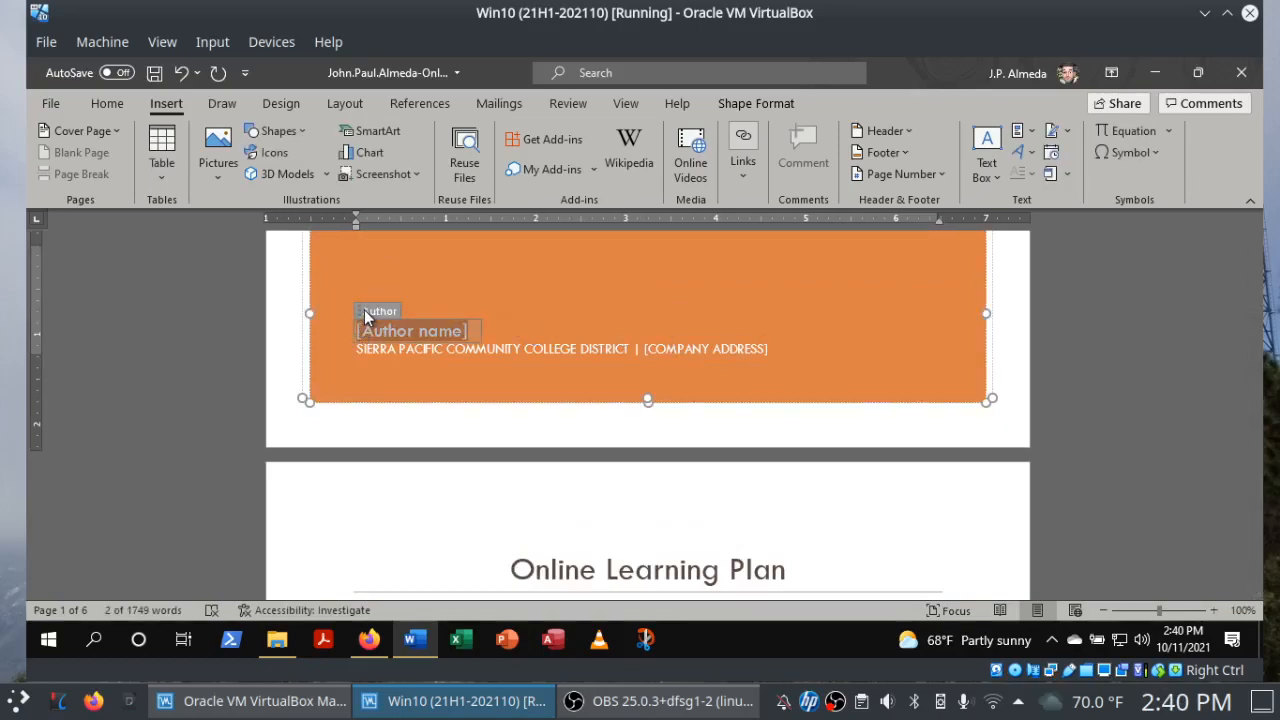
key("Delete")
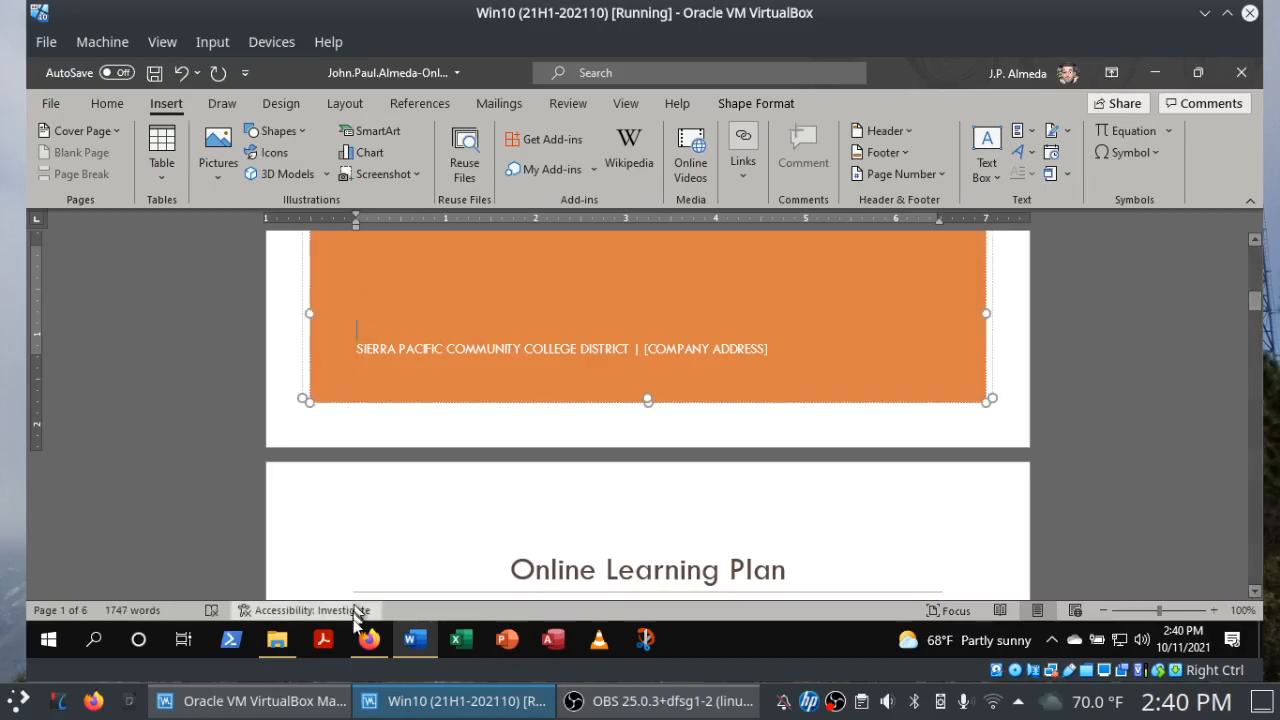
Check that the insertion point is on the blank line left by the Author field, and mark step 14f complete in SIMnet.
left_click(366, 642)
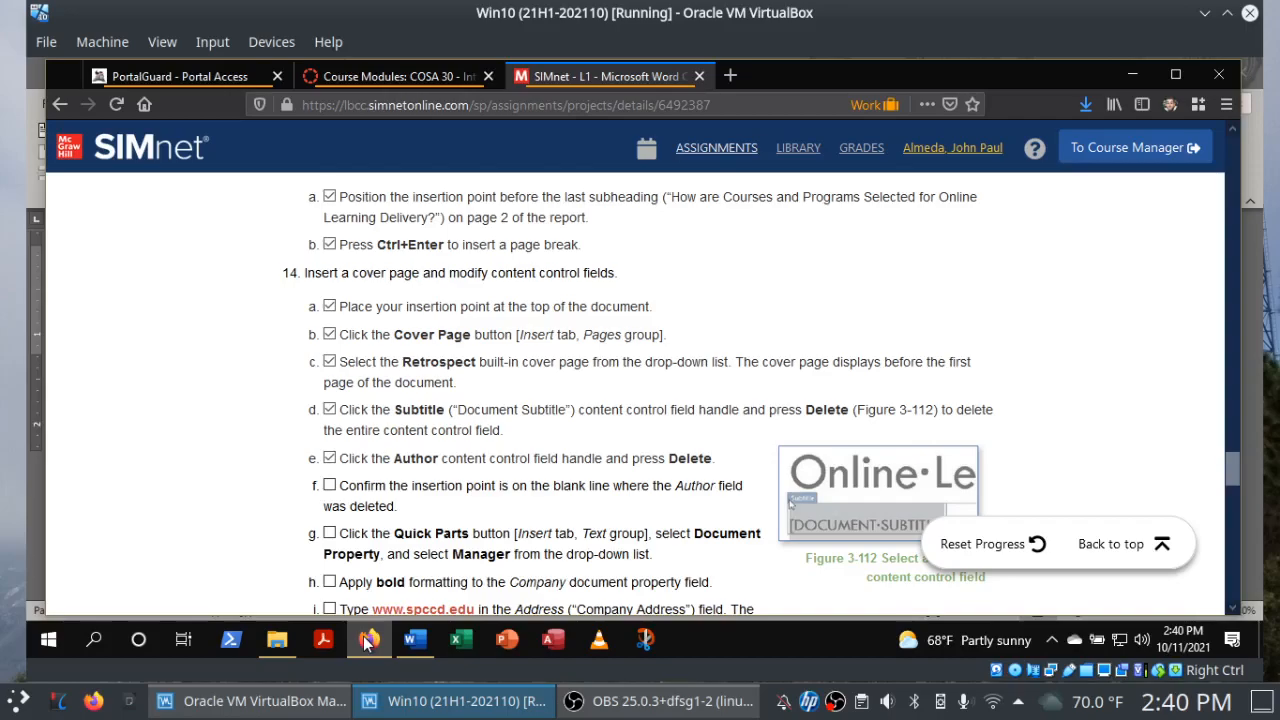
left_click(412, 649)
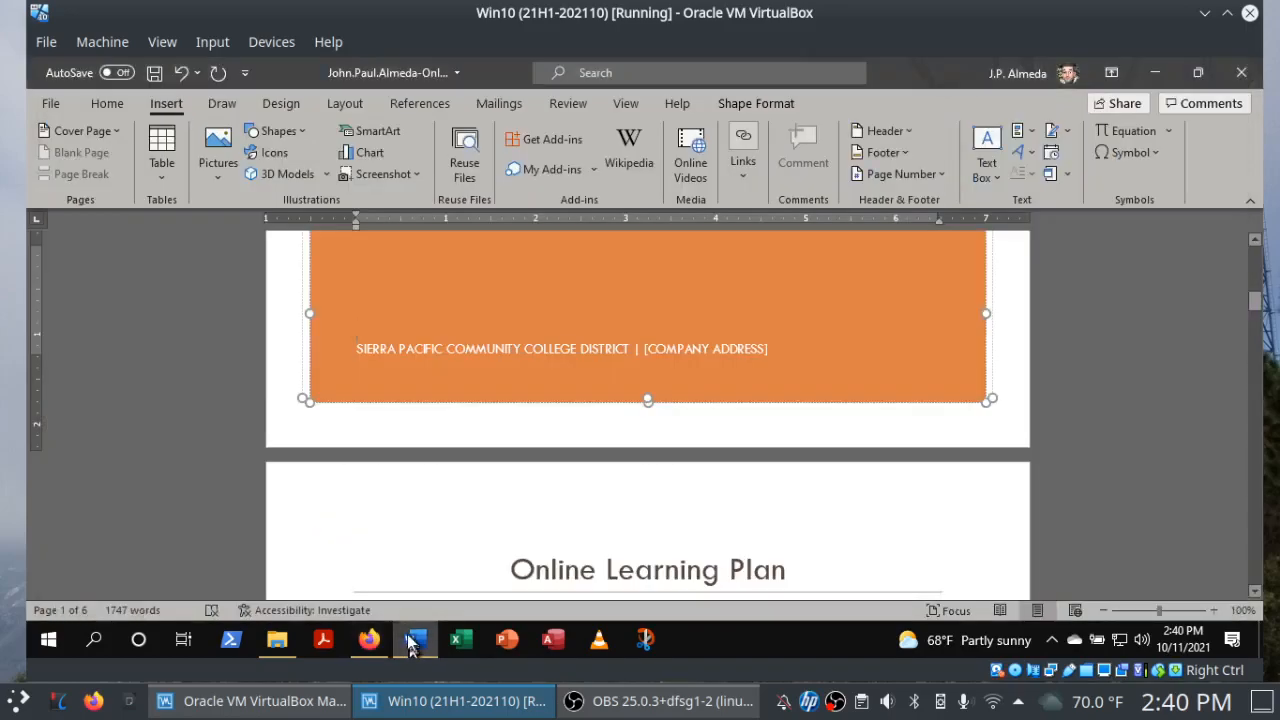
left_click(369, 640)
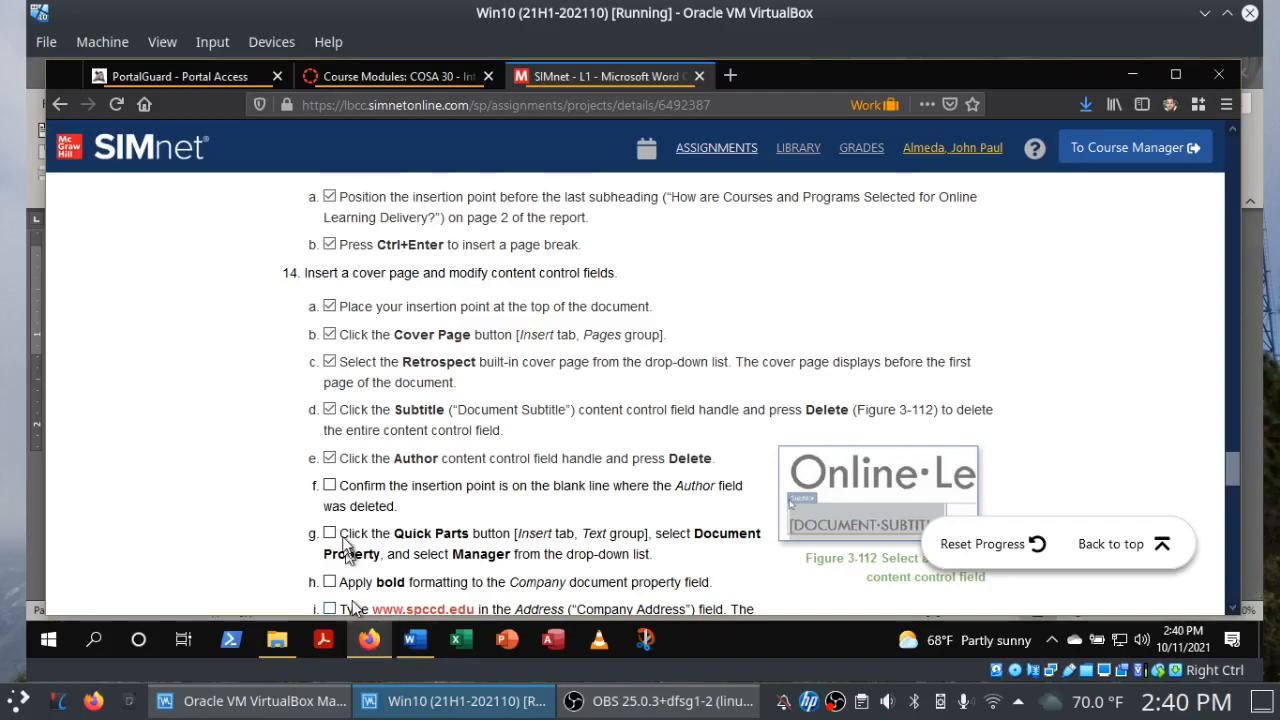
left_click(330, 486)
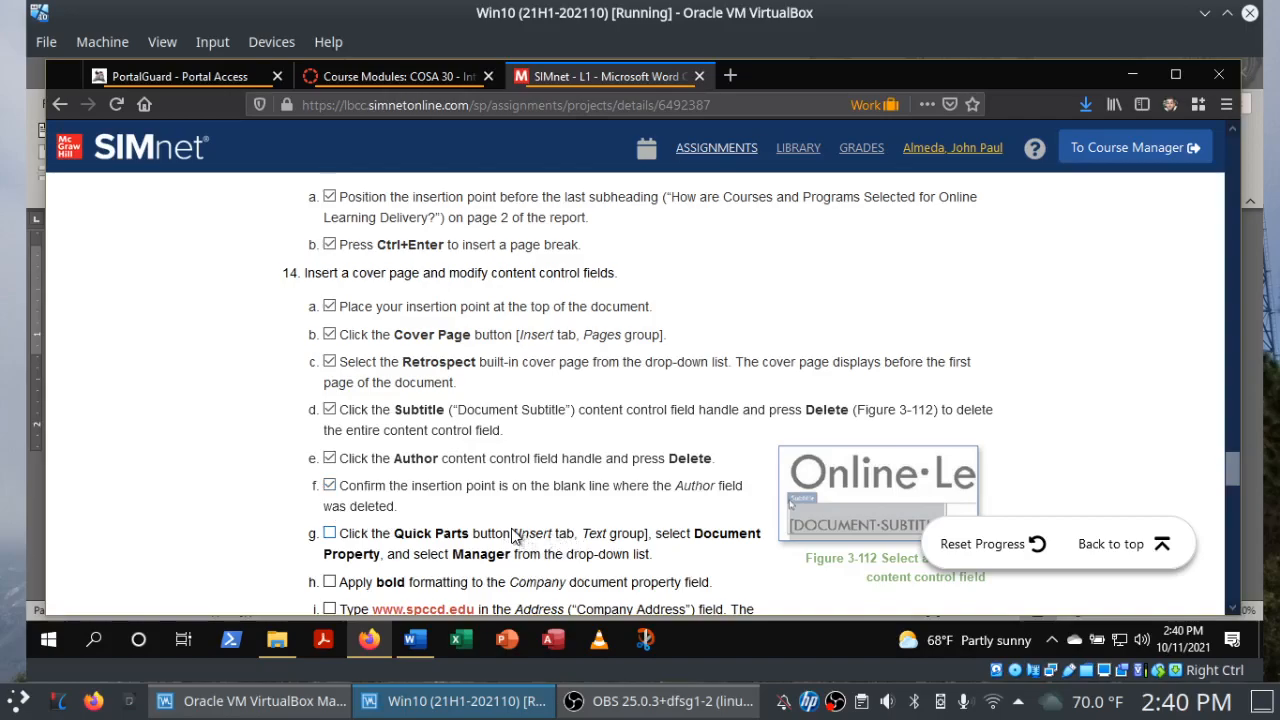
In Word, insert the Manager document property on the blank line above the company name on the cover page.
left_click(430, 645)
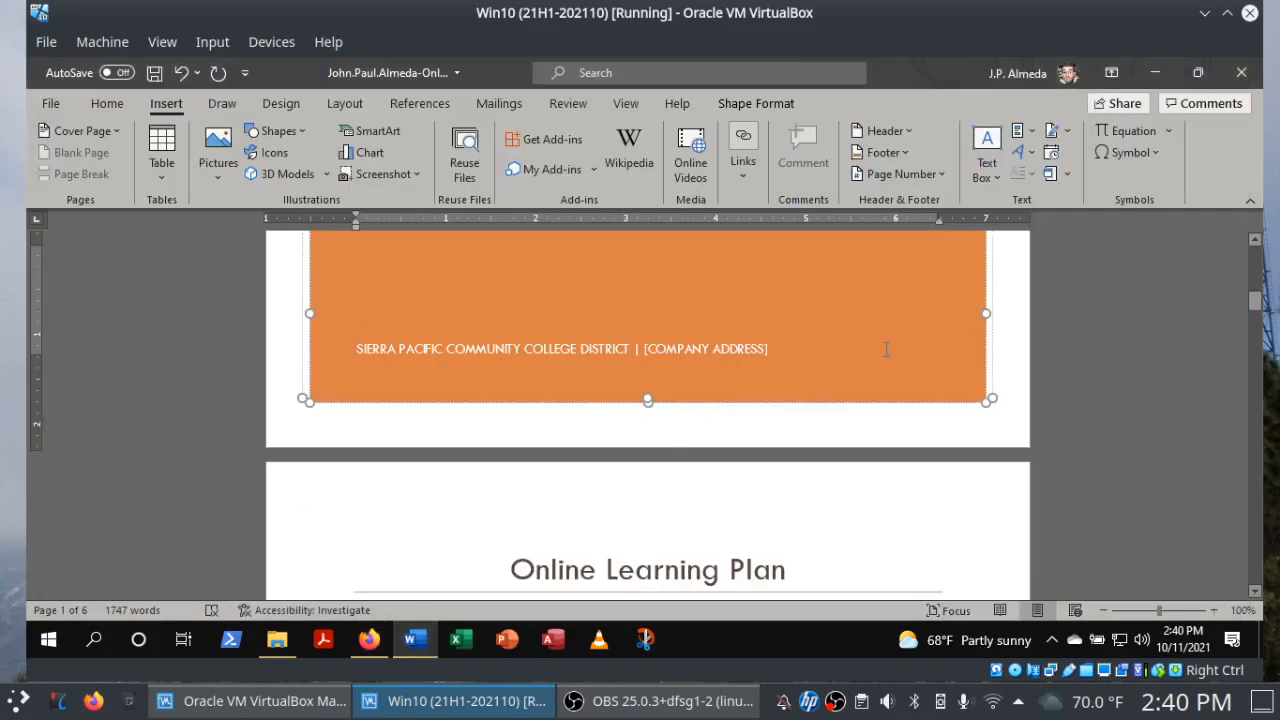
left_click(1034, 138)
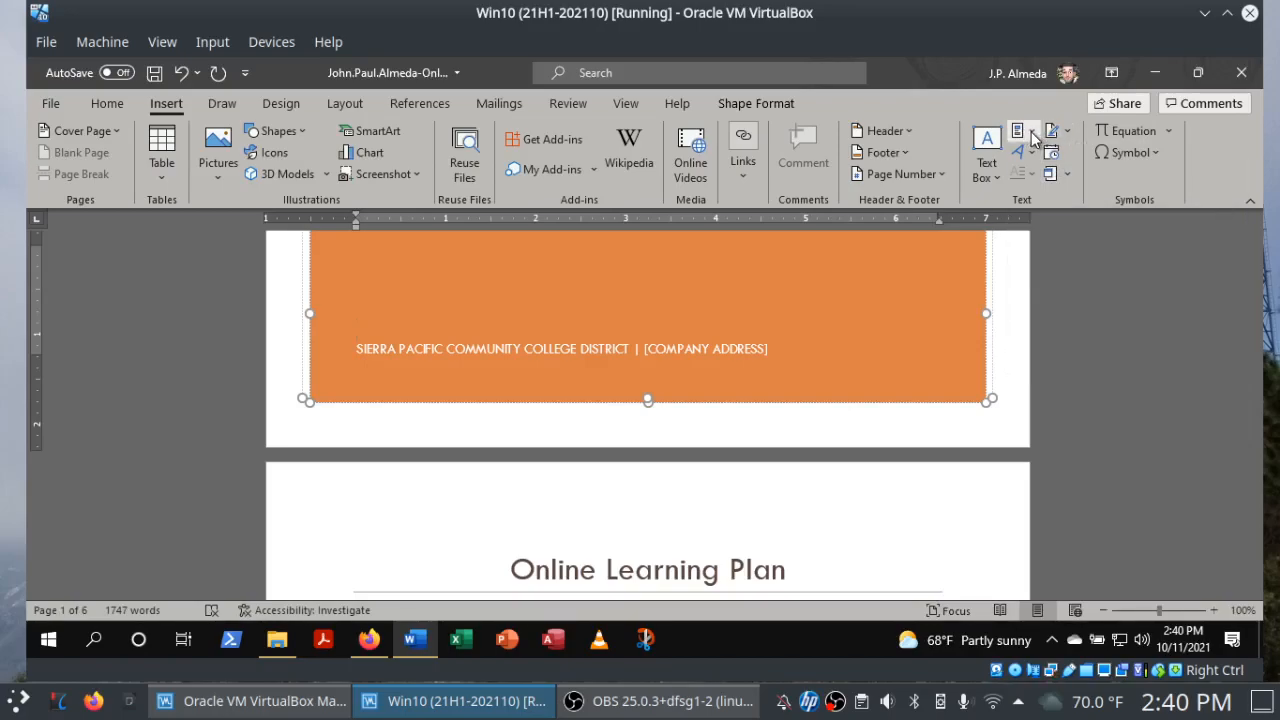
mouse_move(1058, 181)
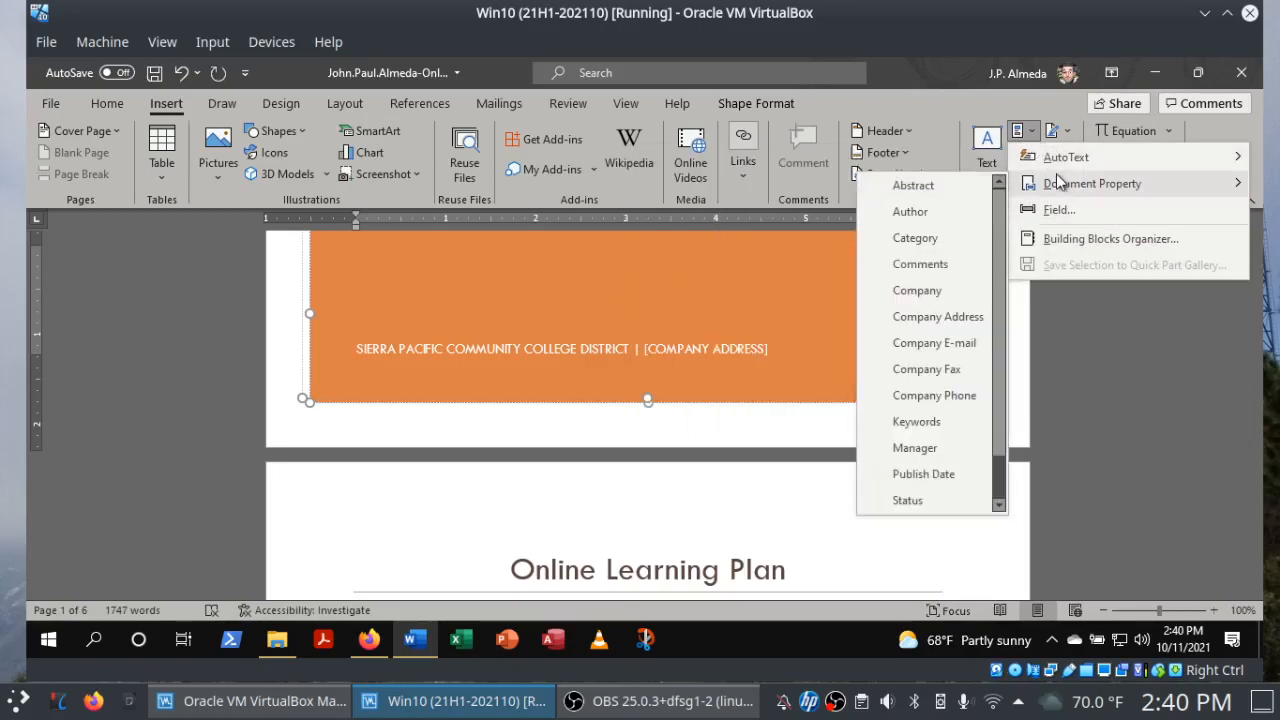
left_click(929, 447)
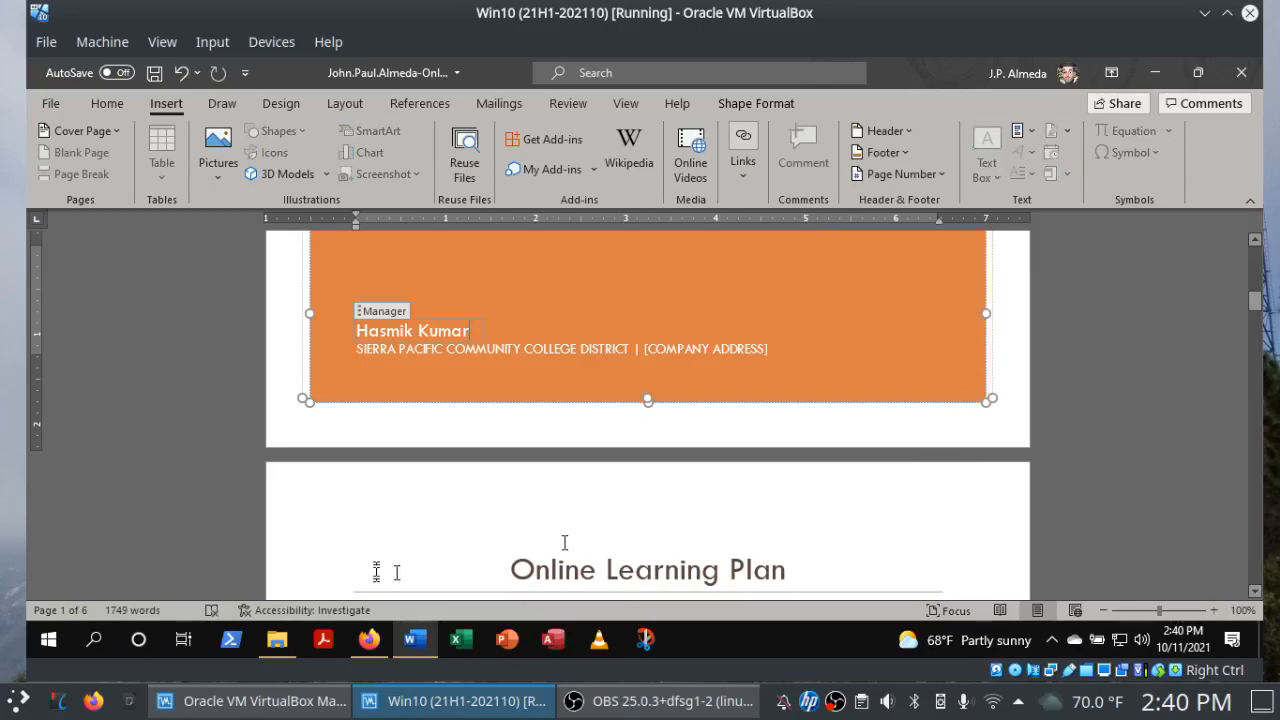
Mark step 14g complete in the SIMnet instructions, and return to the cover page in Word.
left_click(369, 645)
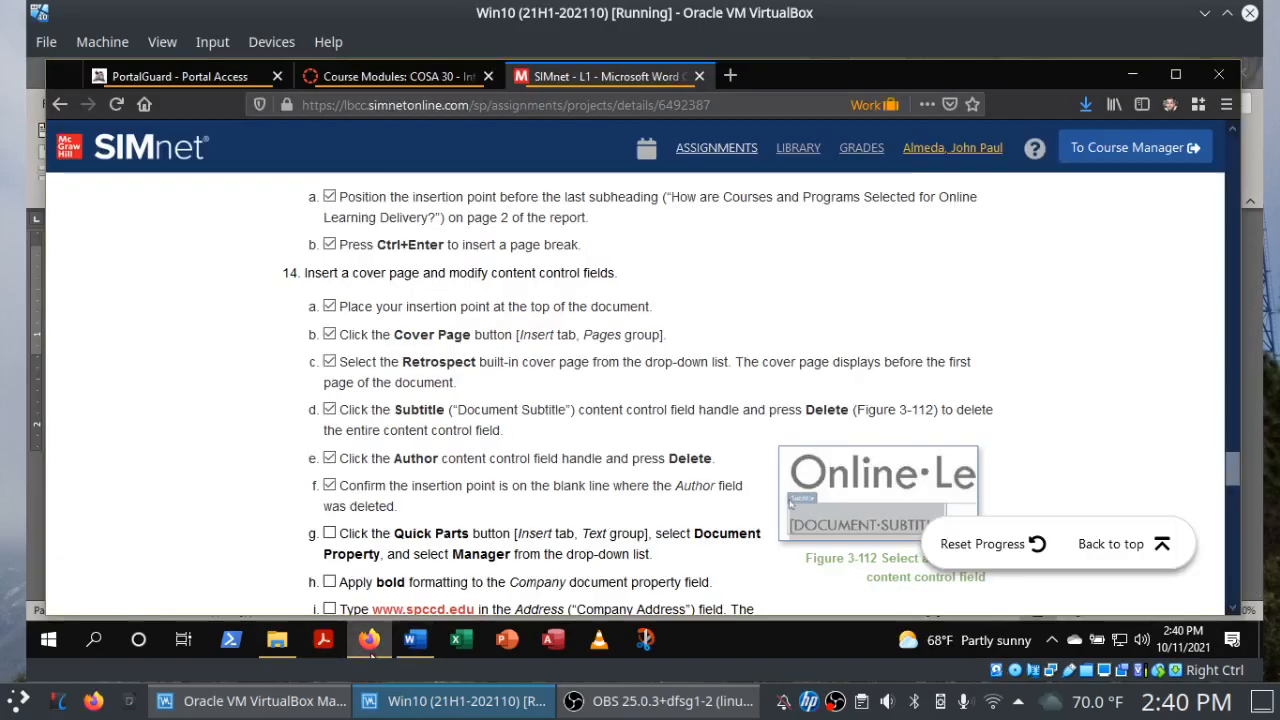
left_click(329, 534)
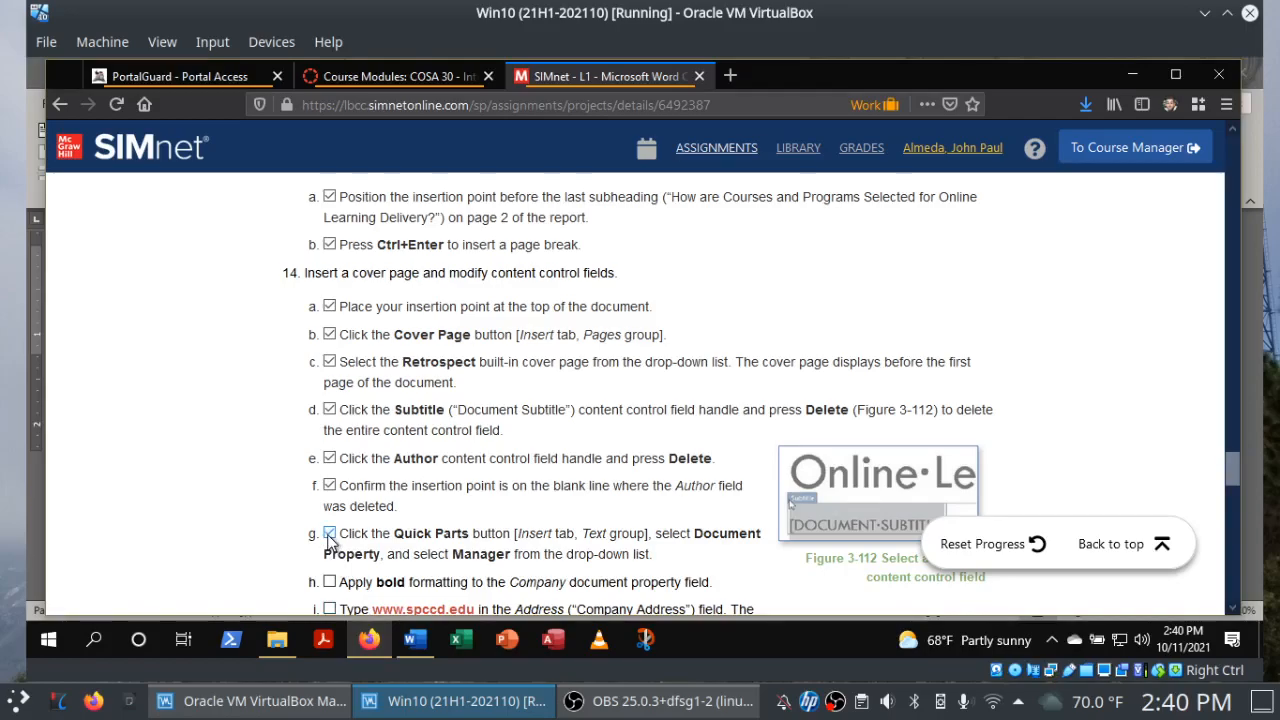
left_click(430, 647)
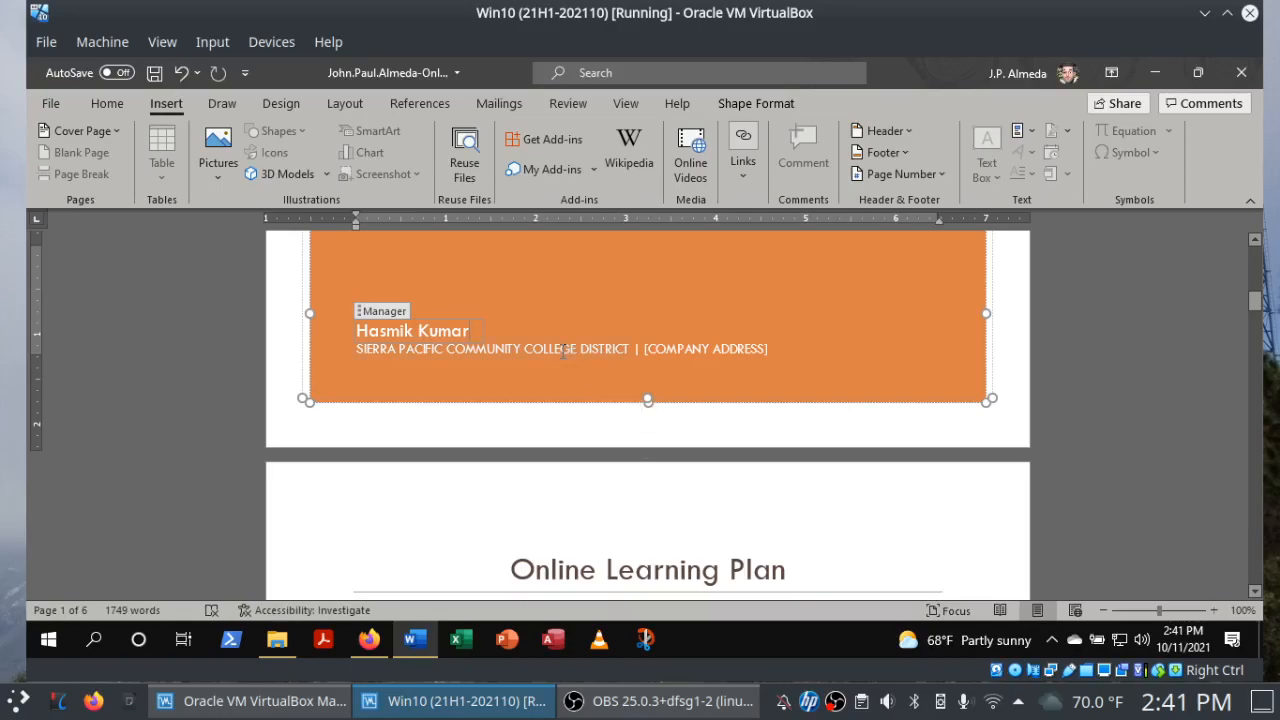
Apply bold formatting to the full "Sierra Pacific Community College District" text in the cover page's Company field.
key("ctrl+z")
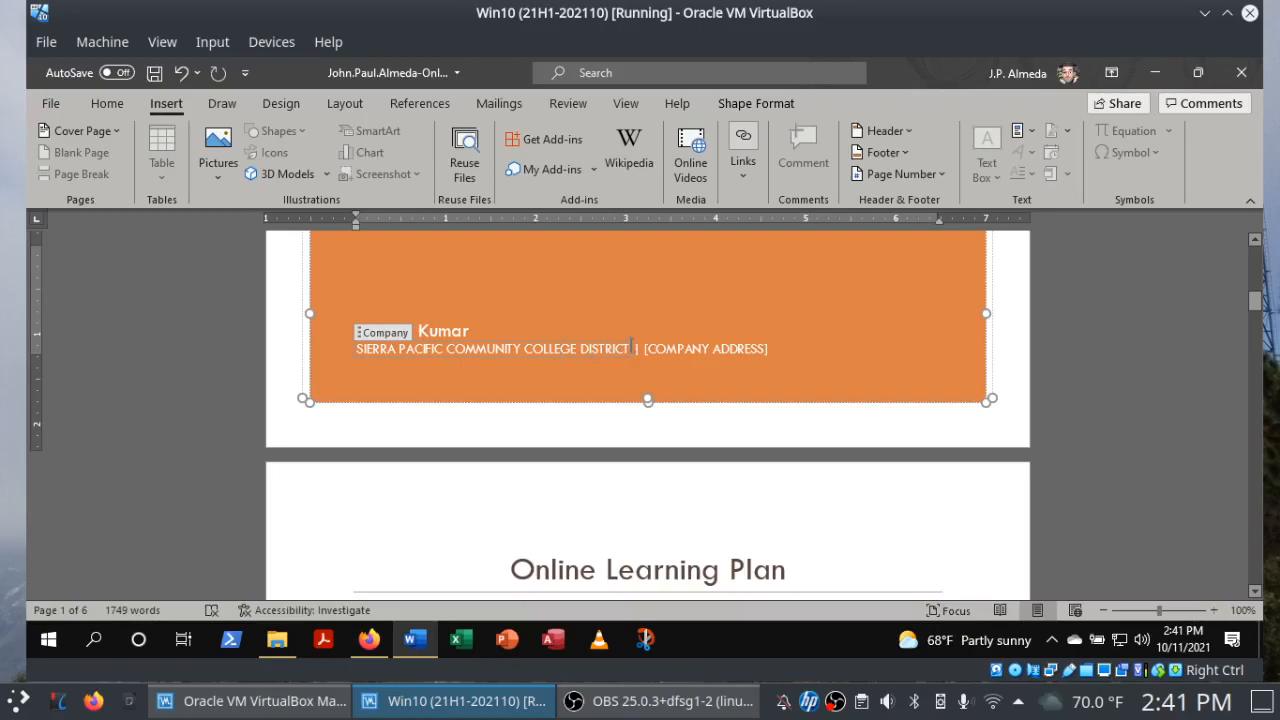
double_click(628, 346)
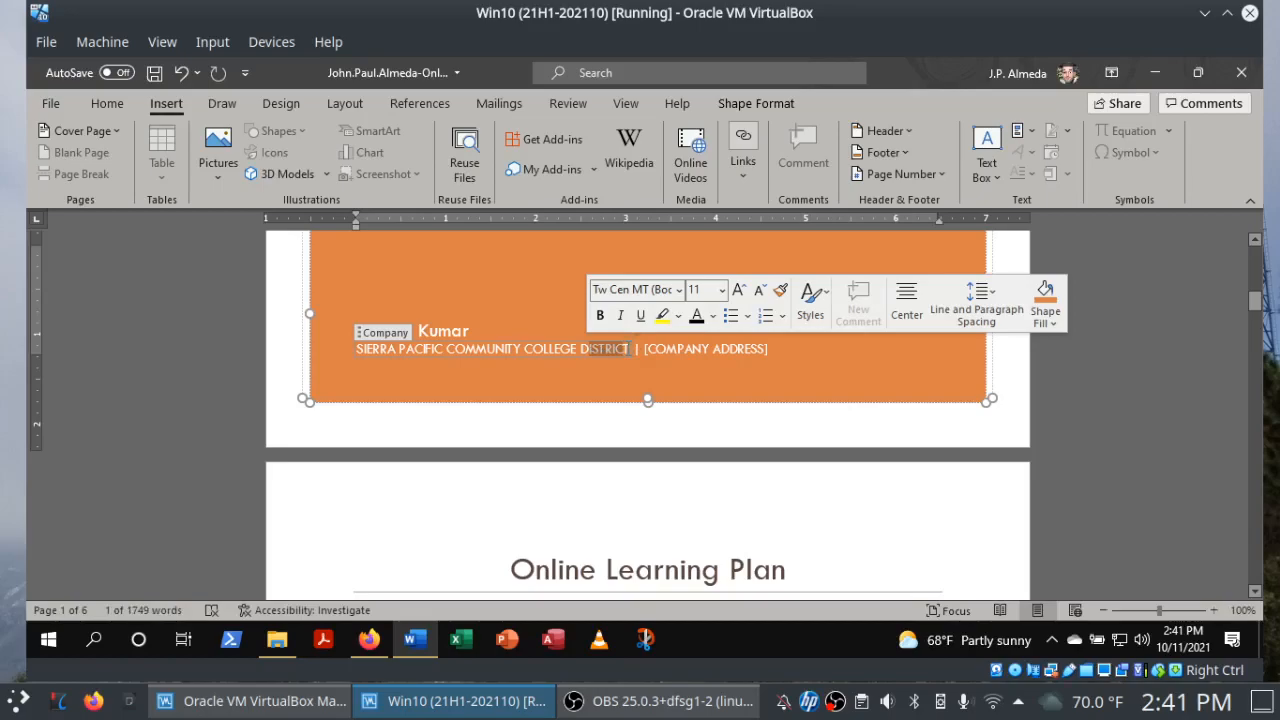
left_click(630, 348)
left_click_drag(630, 348, 369, 351)
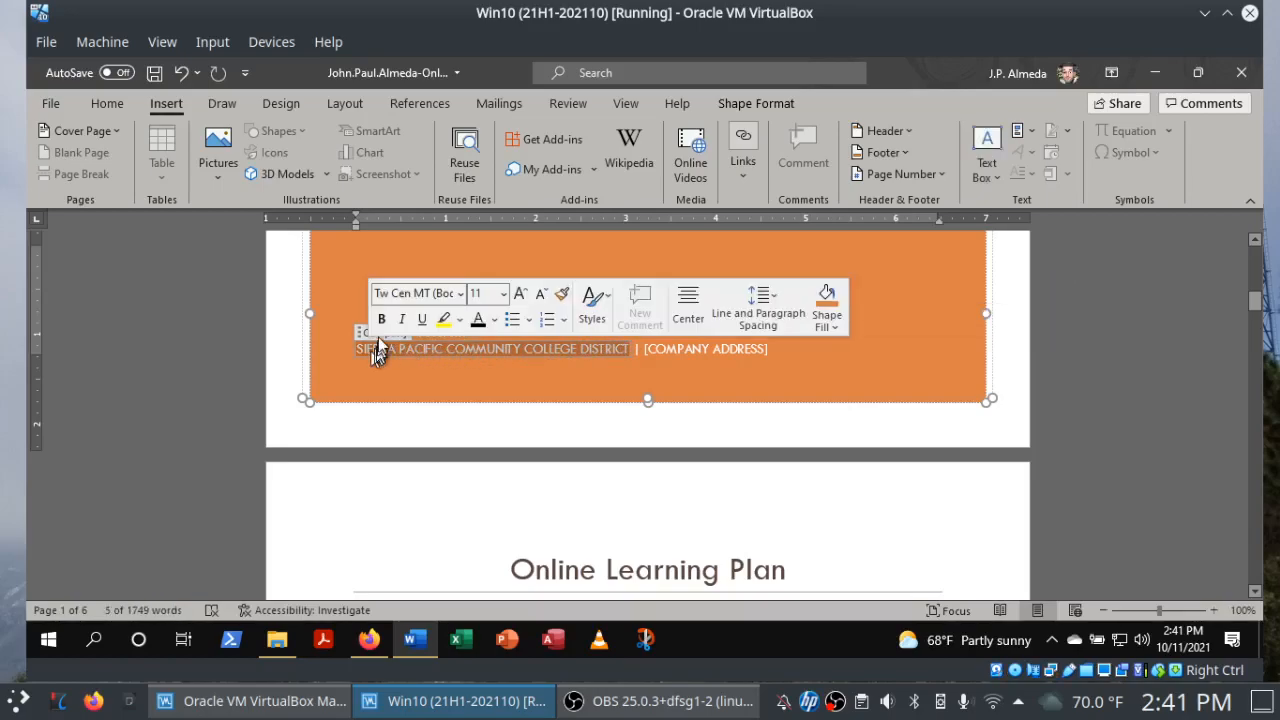
left_click(380, 320)
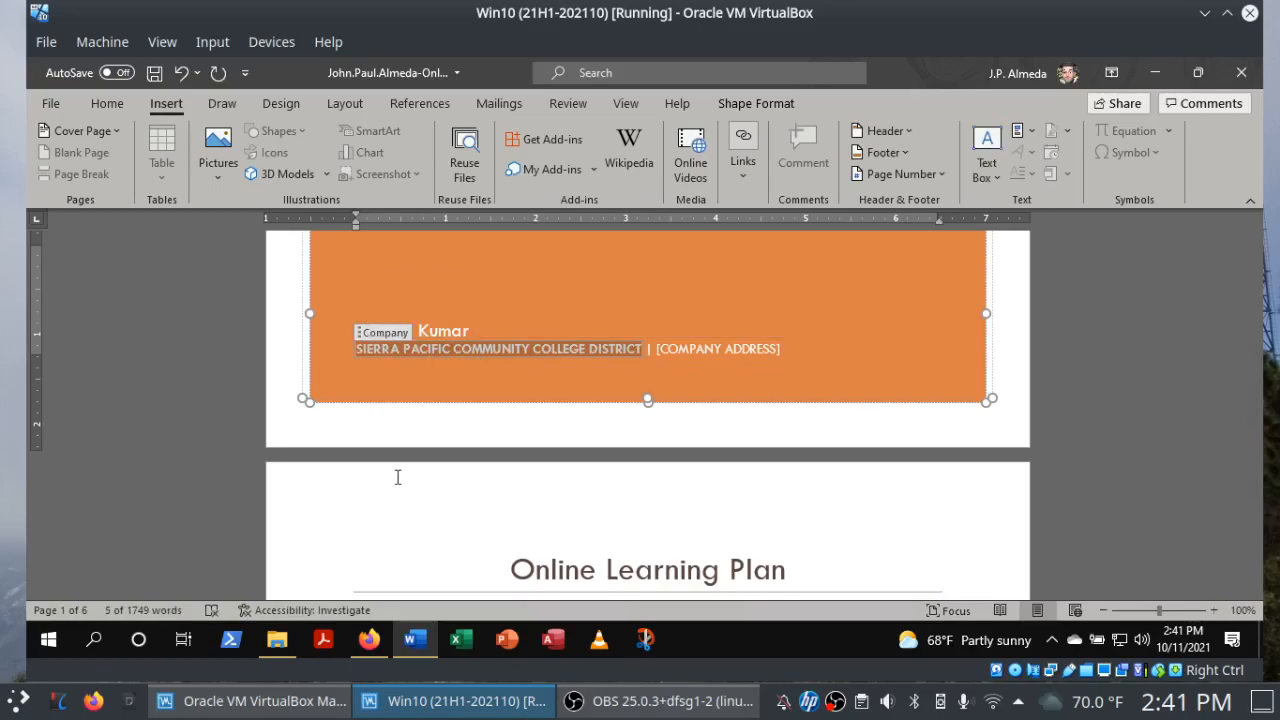
Mark step 14h complete in SIMnet, and bring the instructions for steps 14i and 14j into view.
left_click(368, 640)
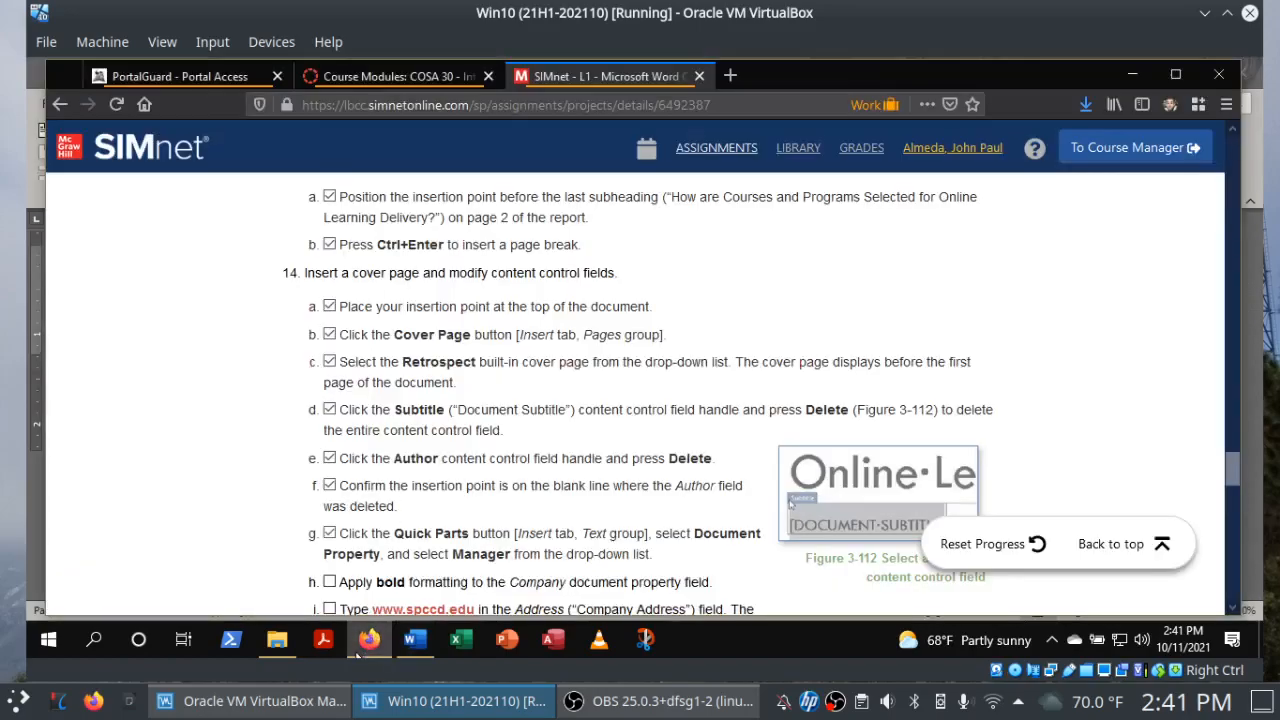
left_click(329, 581)
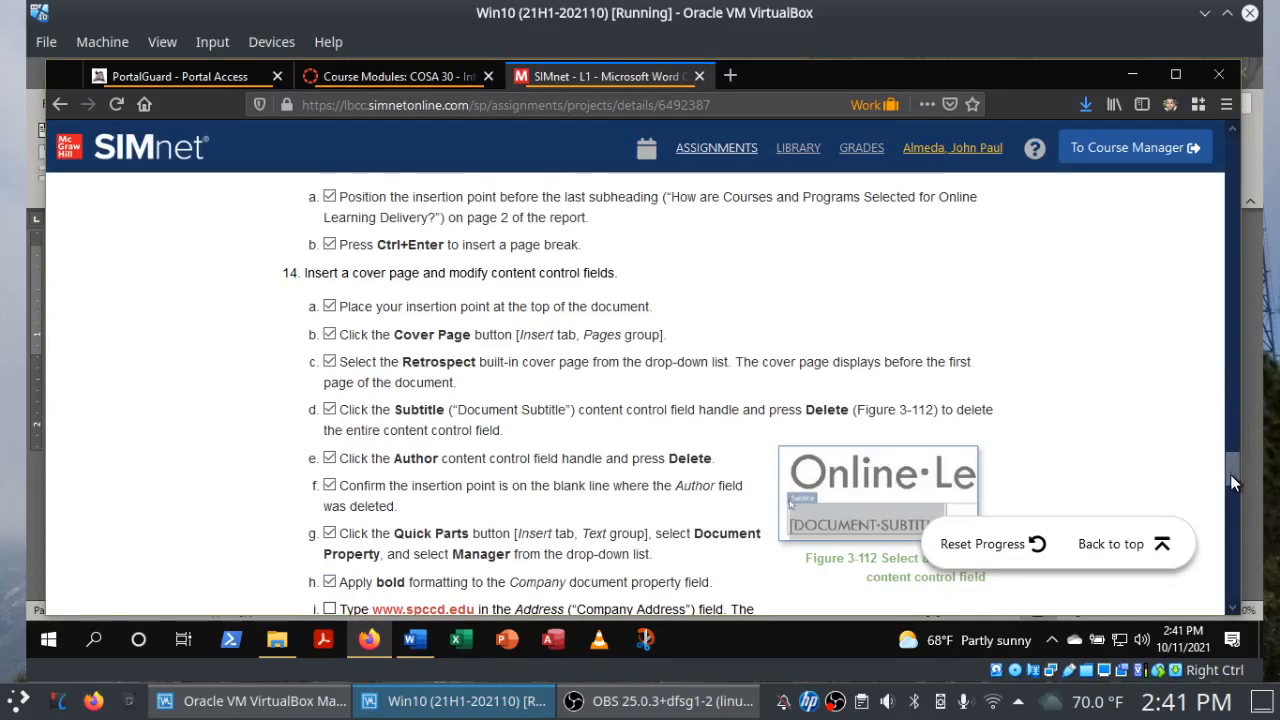
left_click_drag(1231, 474, 1232, 500)
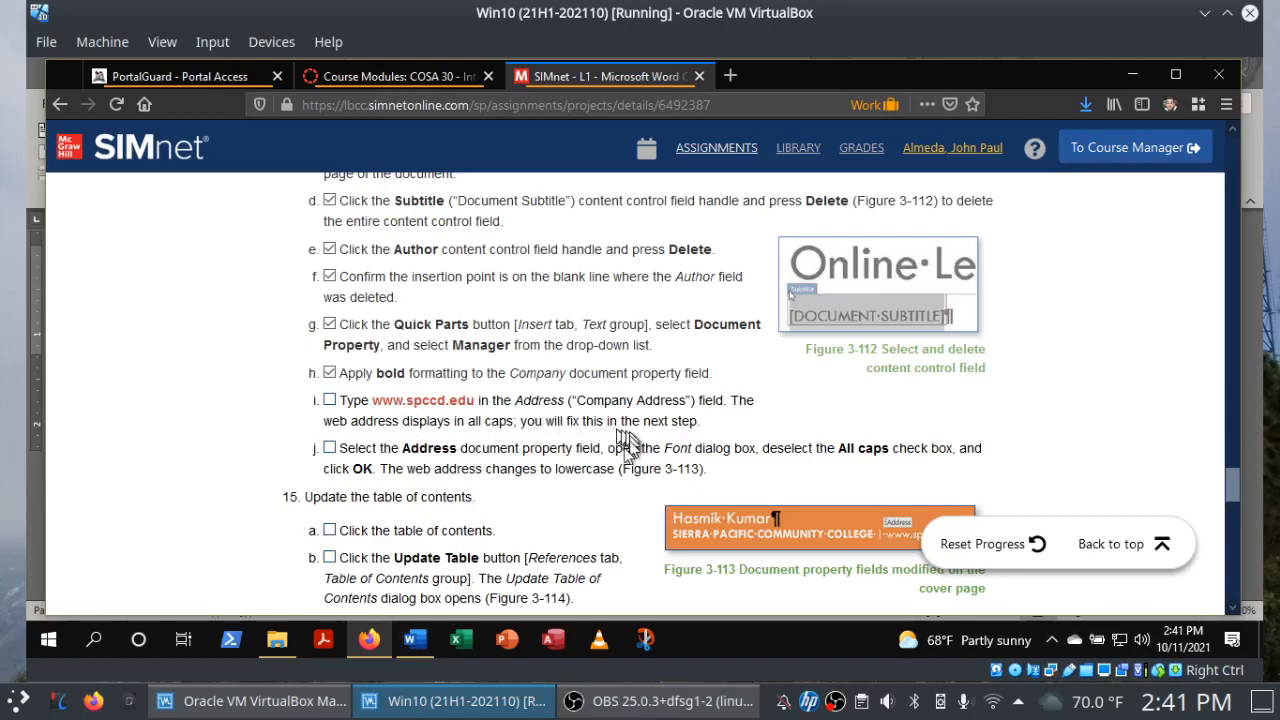
left_click(420, 643)
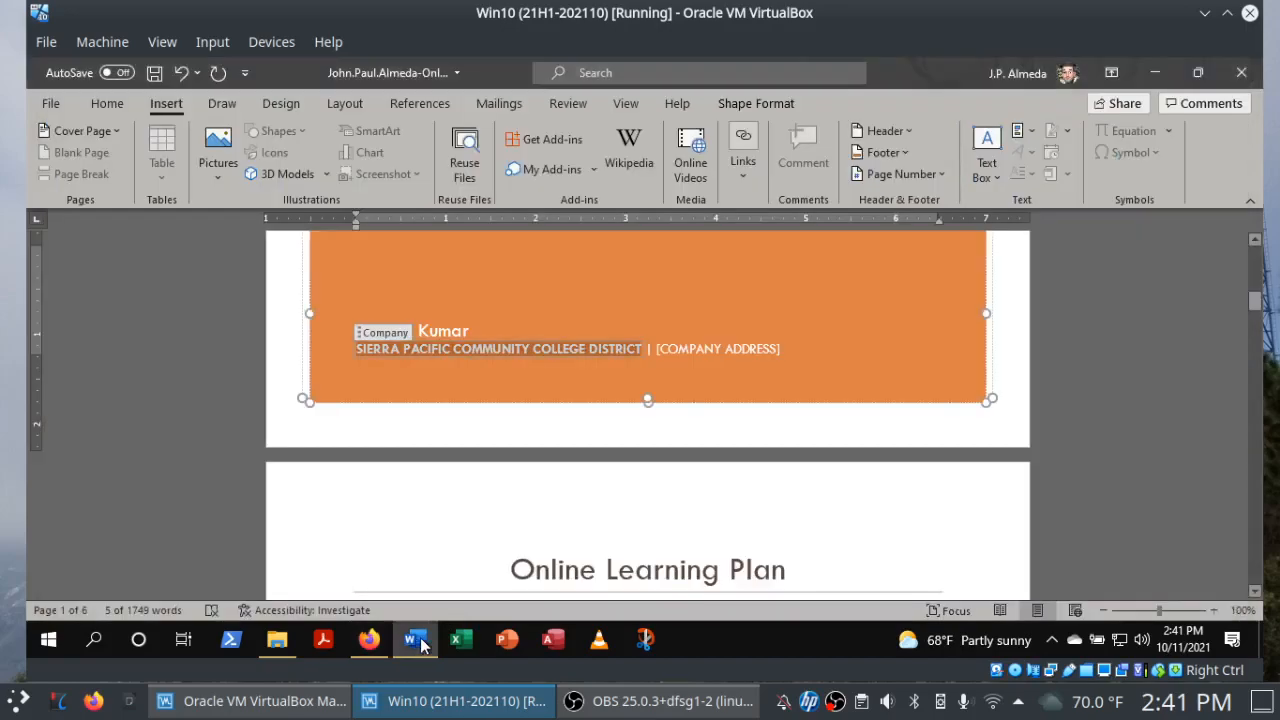
left_click(693, 349)
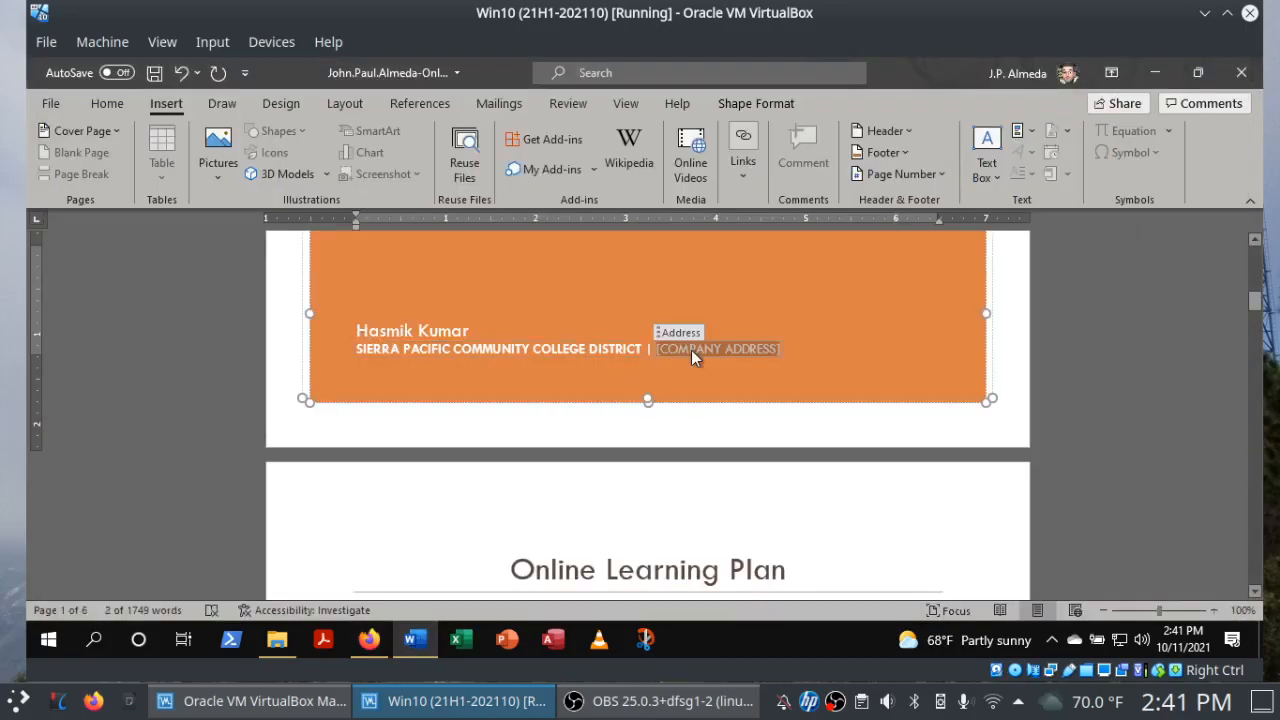
type("WWW.SPCCD.EDU")
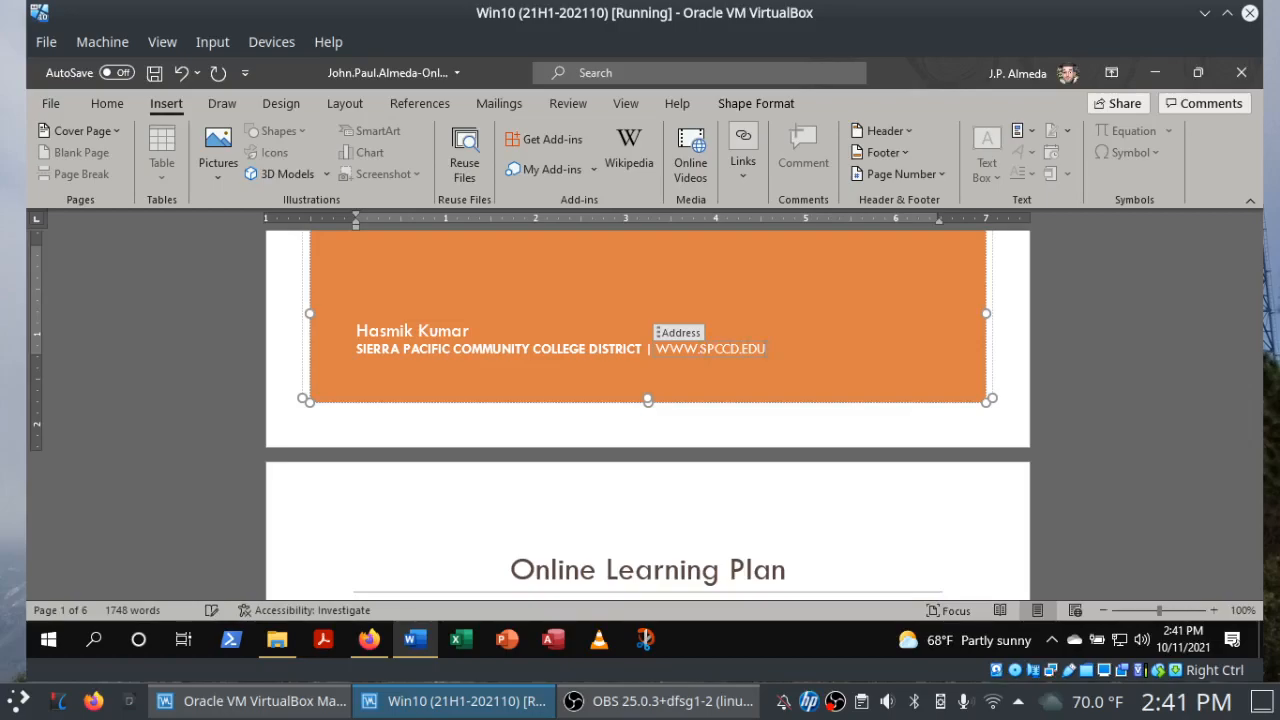
left_click(368, 640)
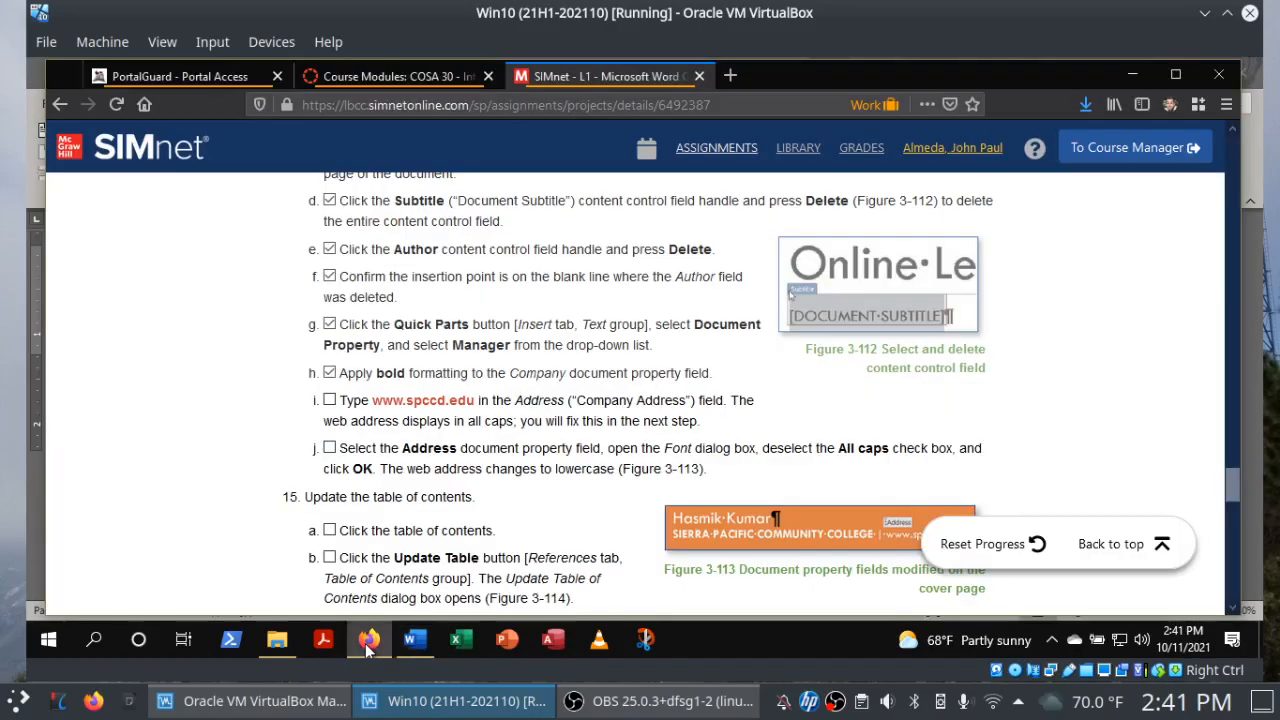
left_click(330, 400)
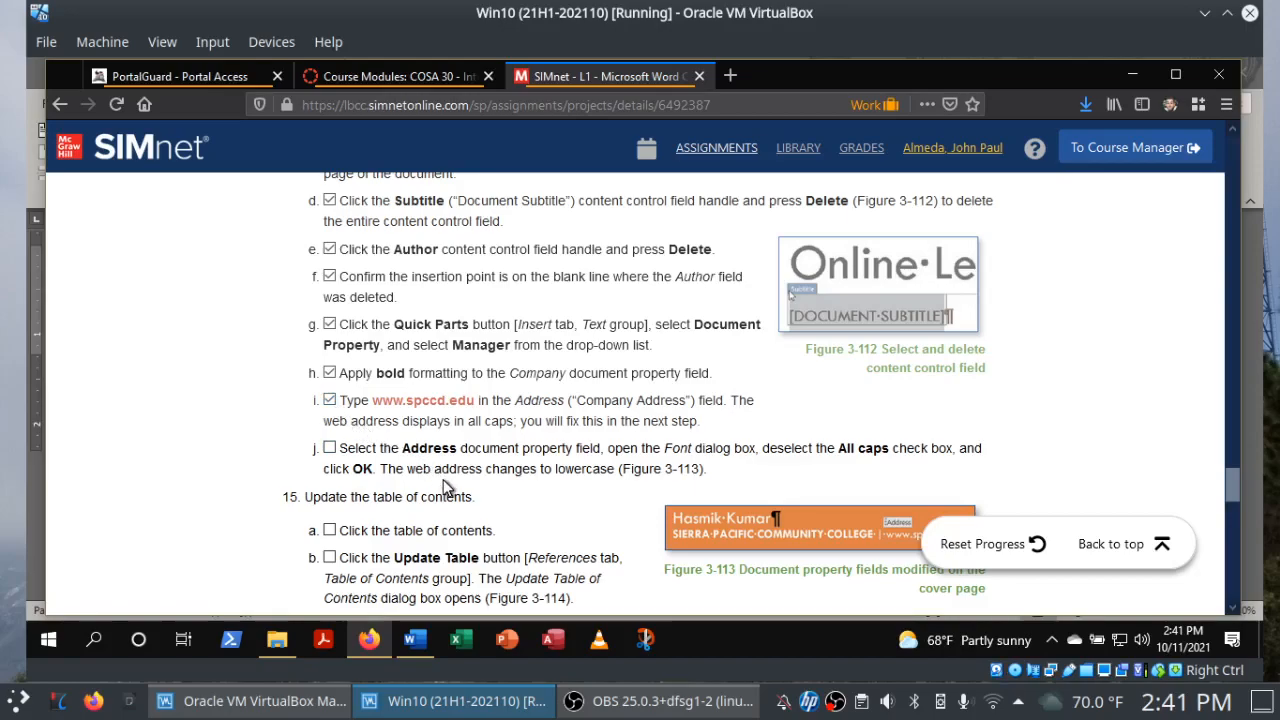
Return to Word, turn off the All caps font effect for the entire Address field on the cover page, and save the document.
left_click(416, 645)
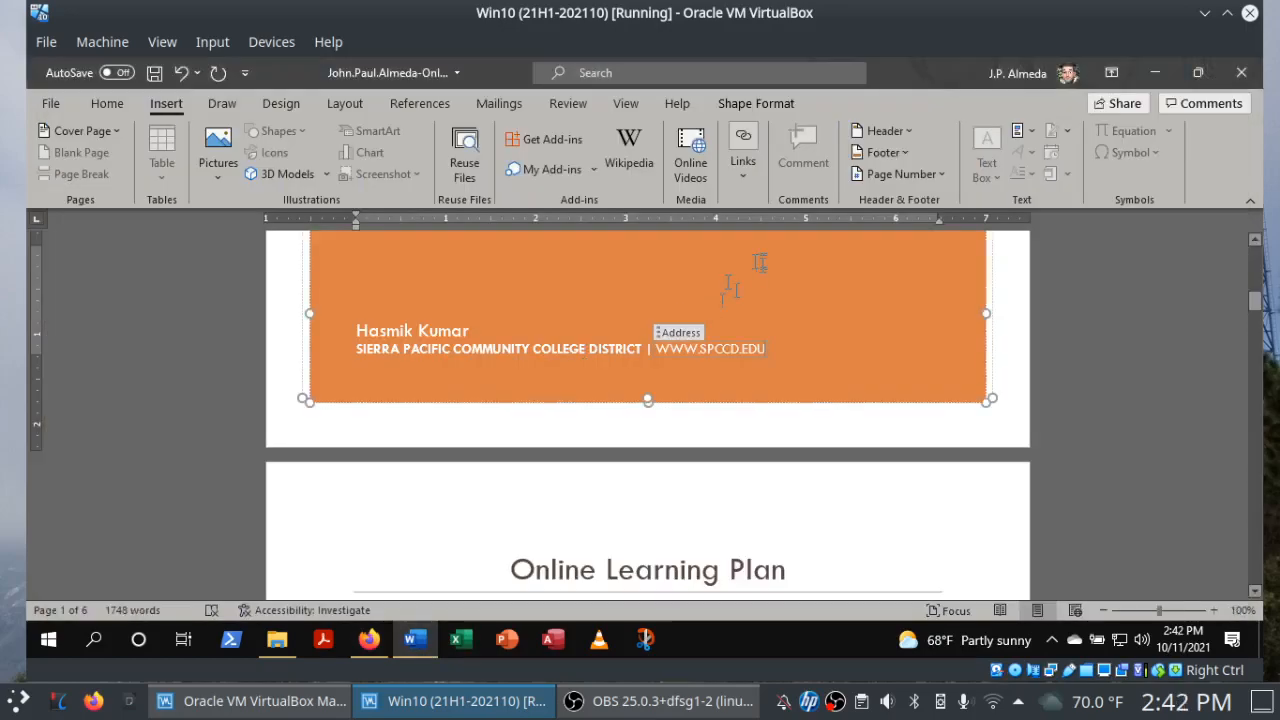
left_click(678, 334)
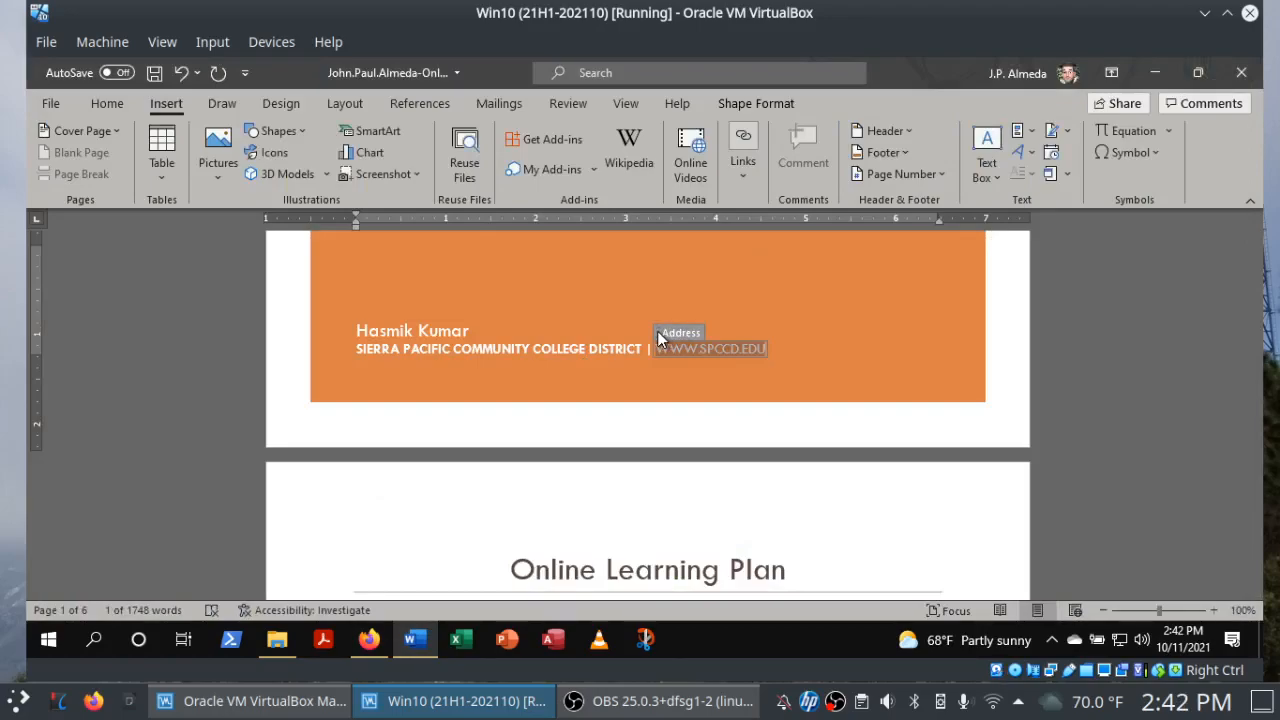
left_click(105, 104)
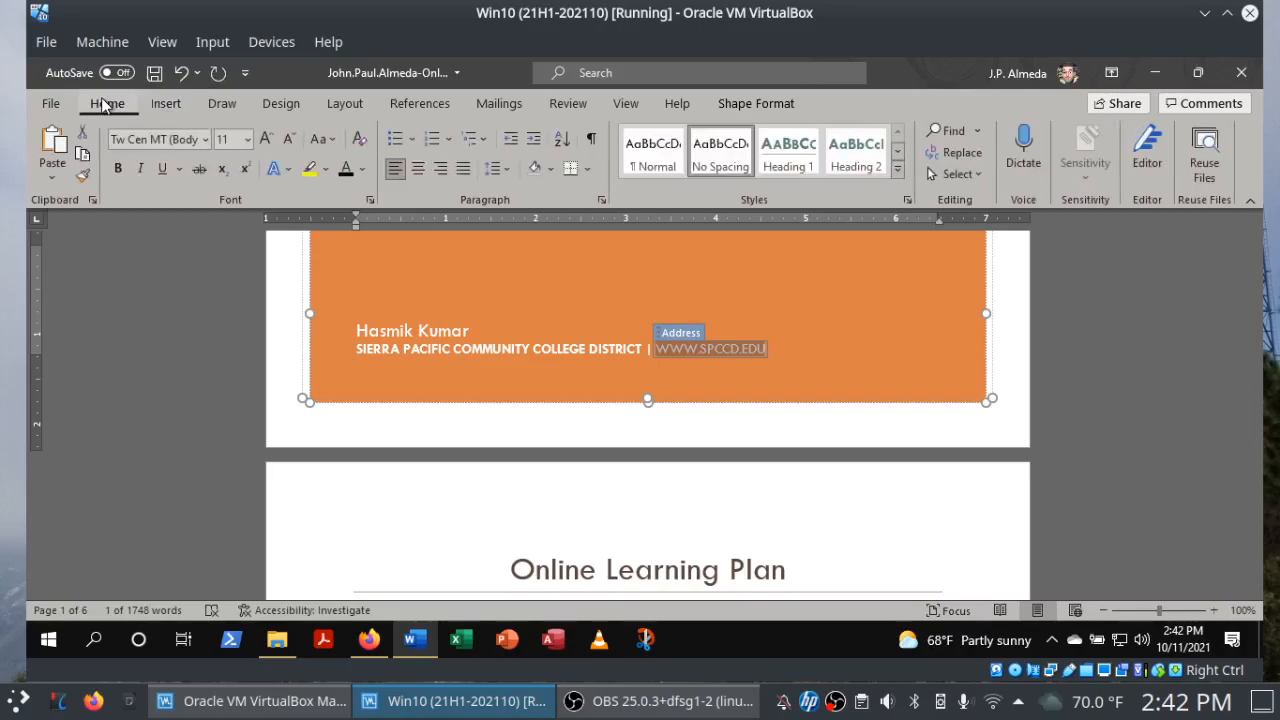
left_click(371, 201)
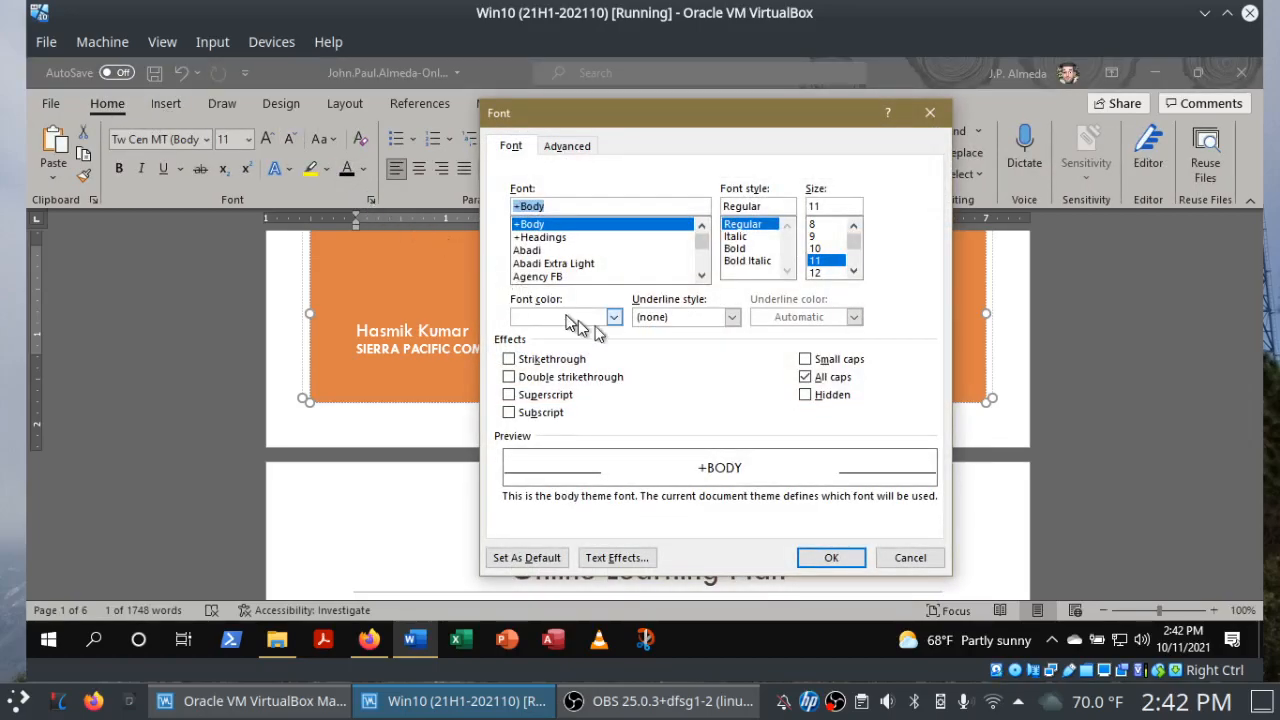
left_click(805, 377)
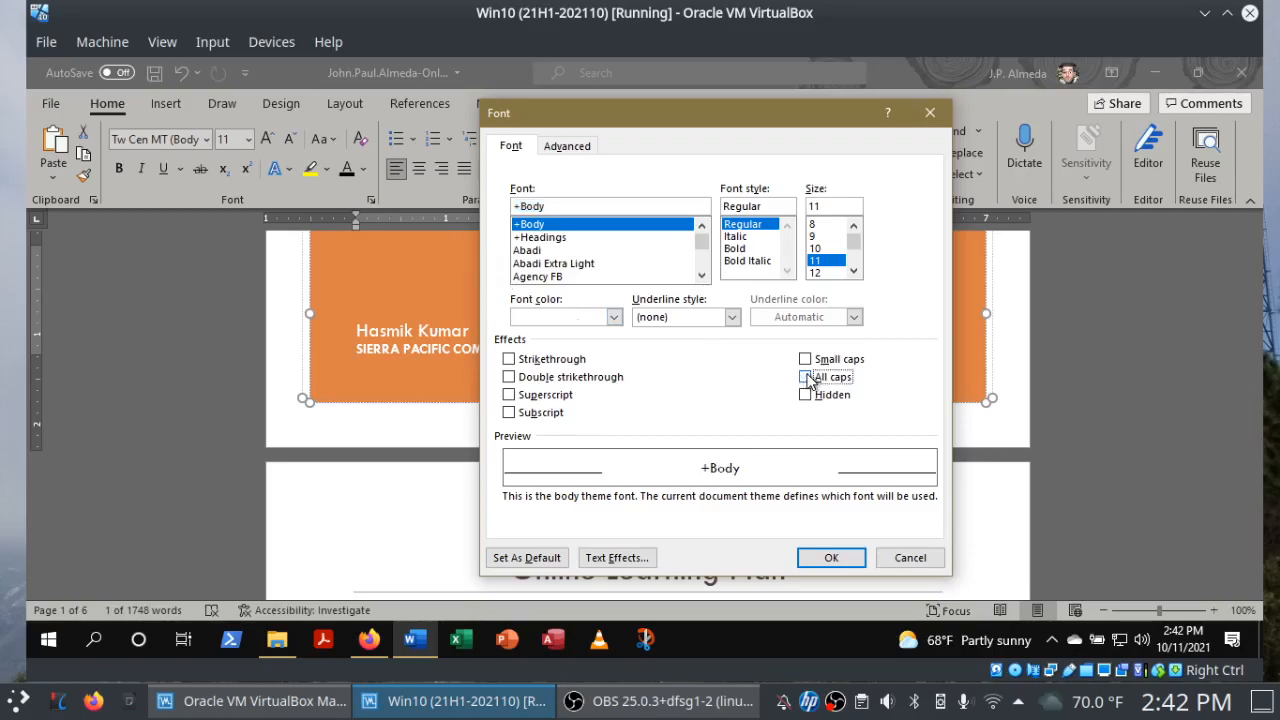
left_click(832, 558)
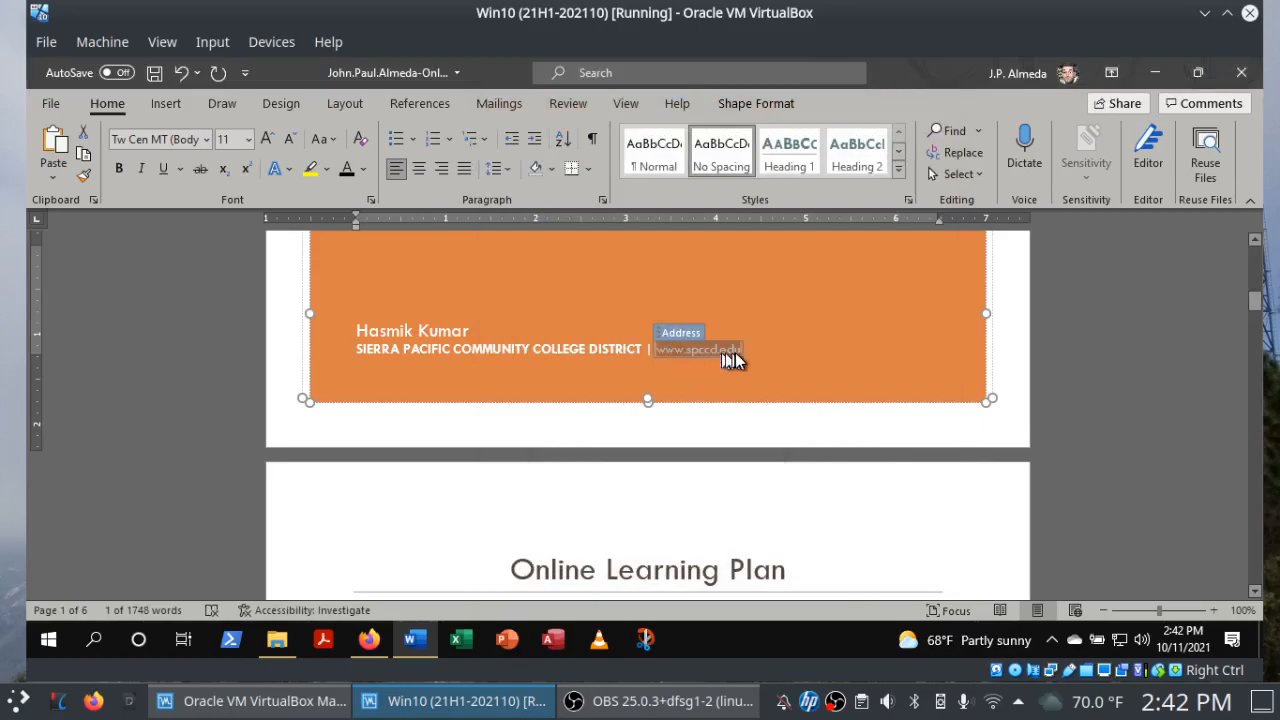
left_click(153, 72)
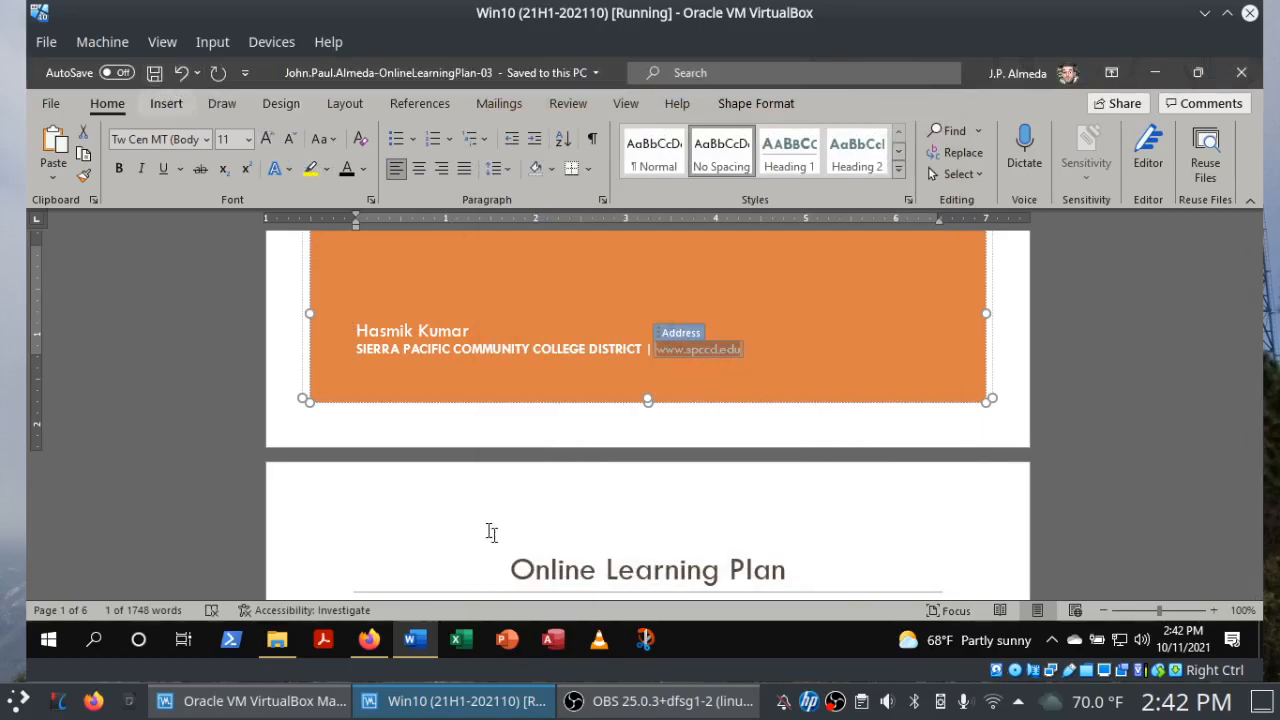
Mark step 14j complete in SIMnet, and bring the step 15 table of contents instructions into view.
left_click(369, 640)
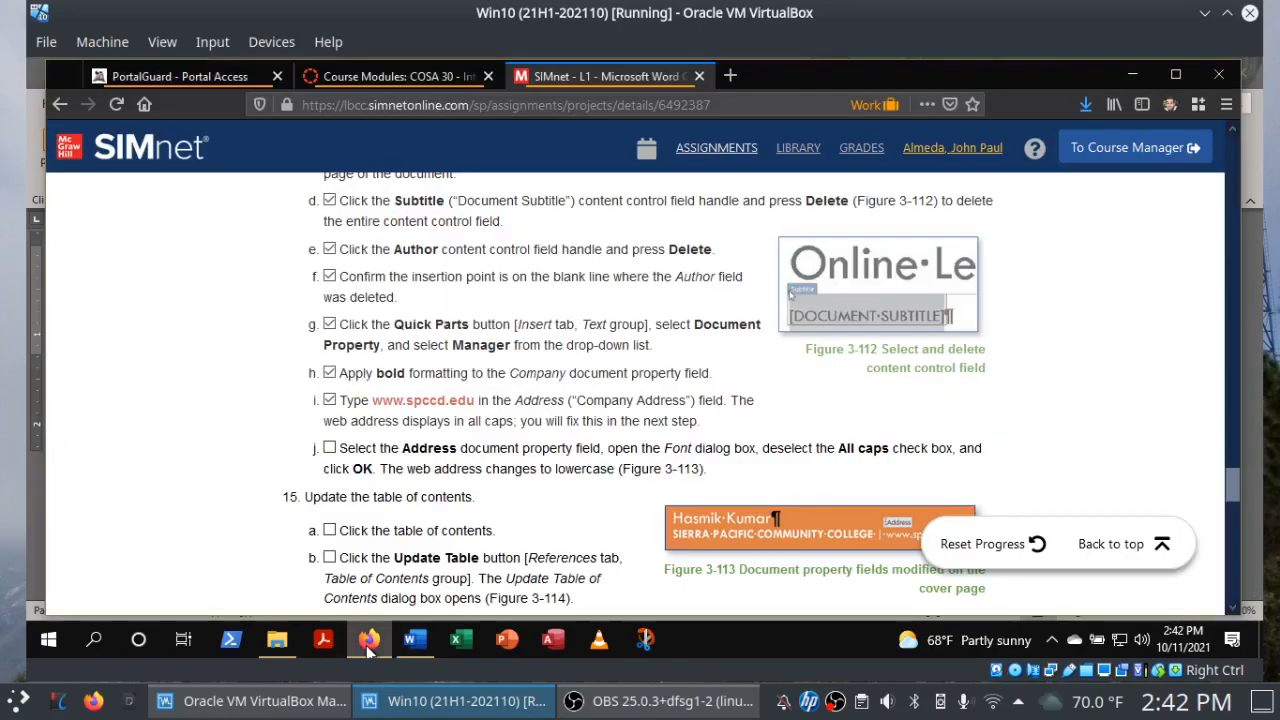
left_click(330, 449)
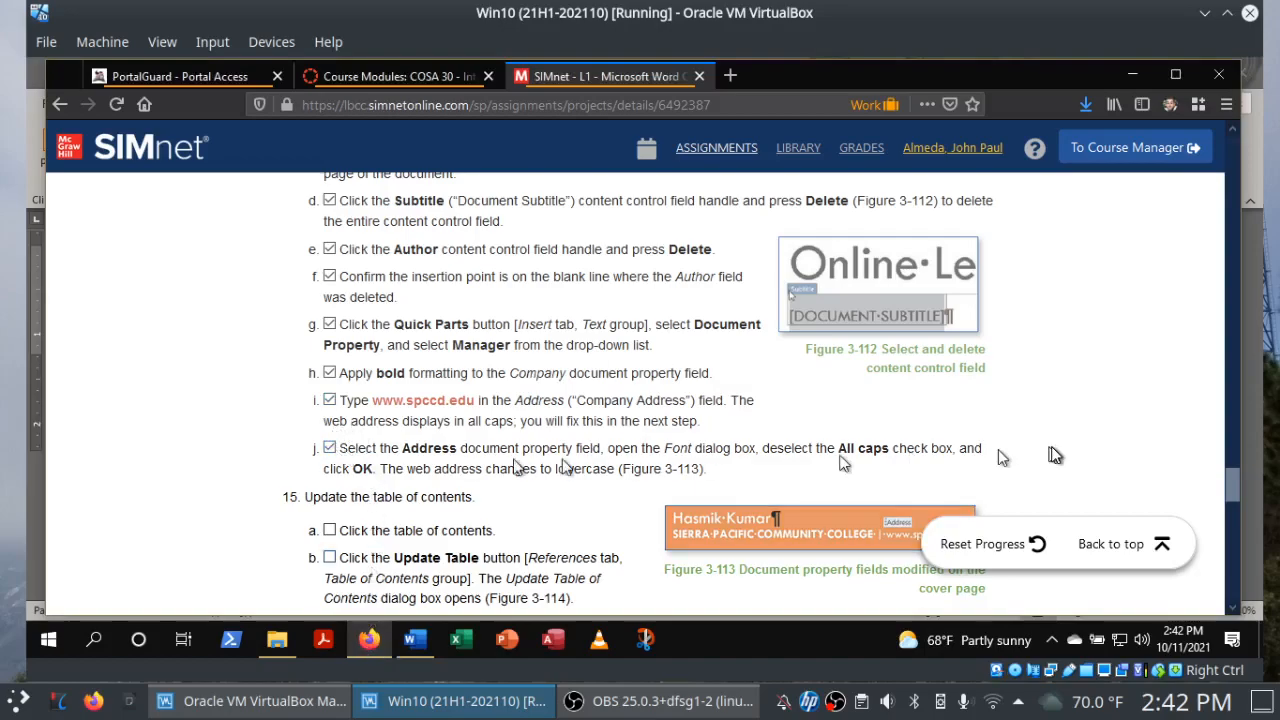
left_click_drag(1233, 497, 1233, 518)
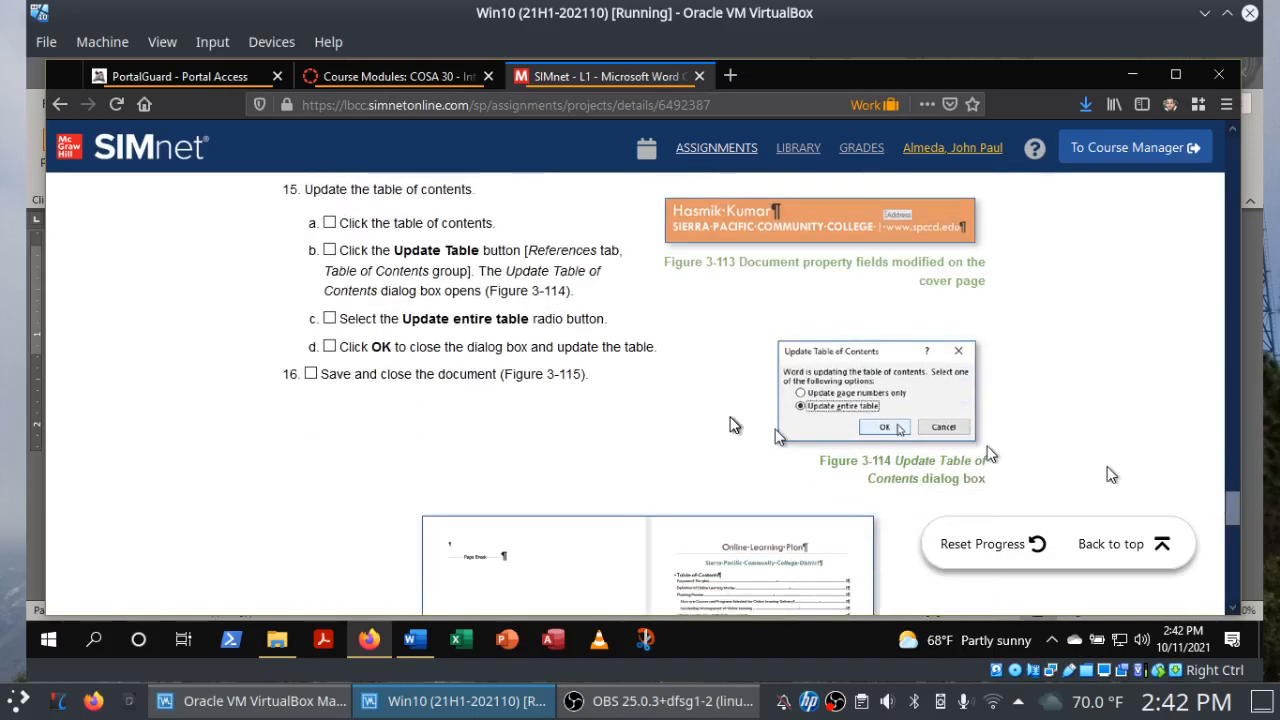
Select the table of contents entries on page 2 in Word, and mark step 15a complete in SIMnet.
left_click(414, 640)
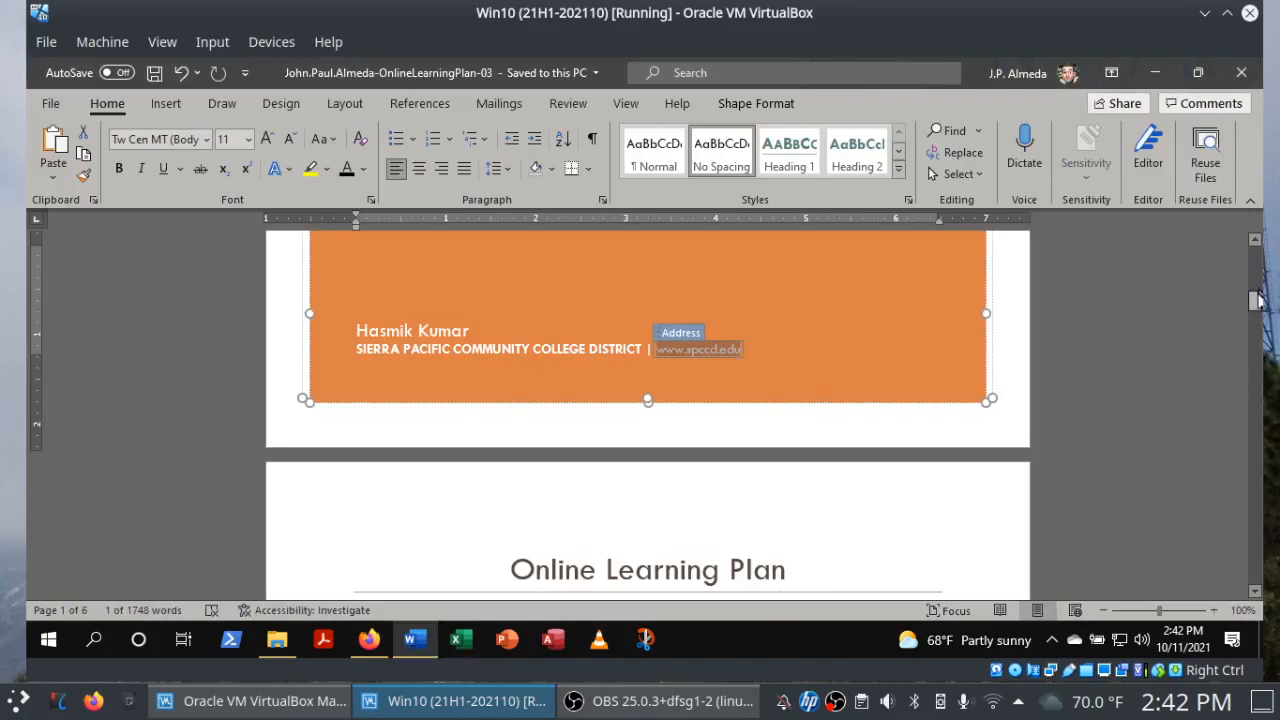
left_click_drag(1258, 298, 1256, 320)
left_click(372, 336)
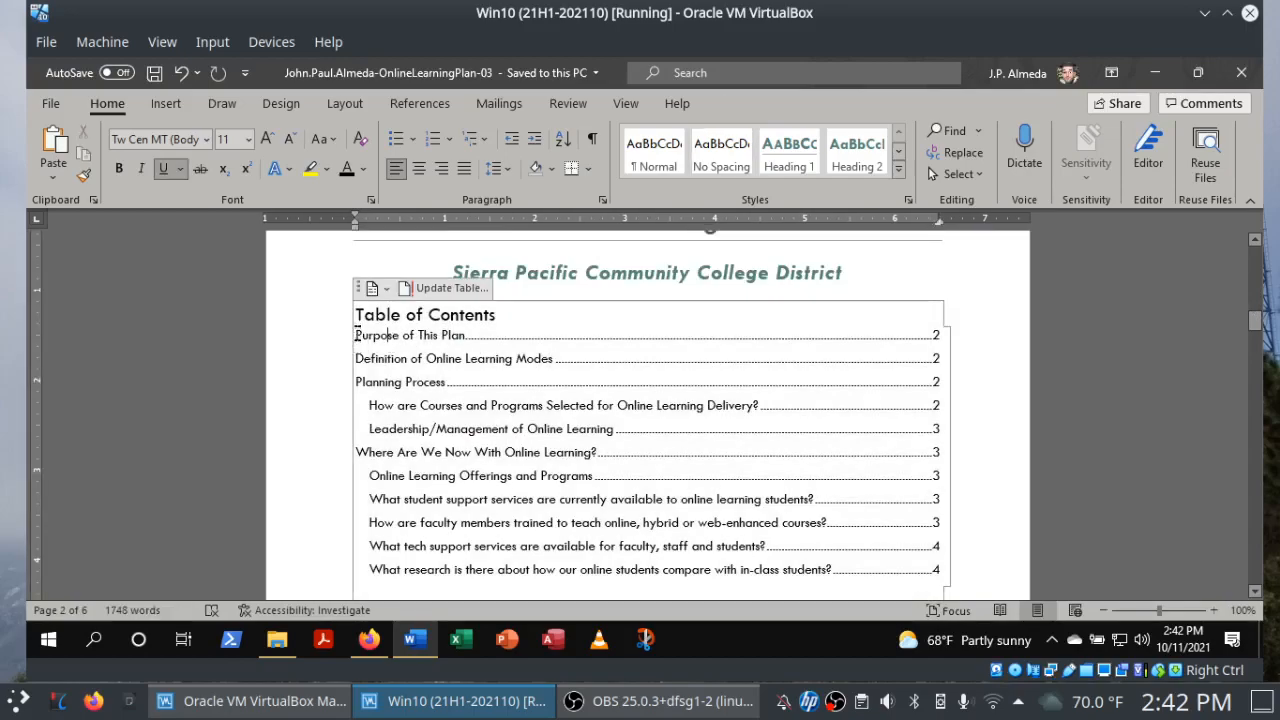
left_click(357, 331)
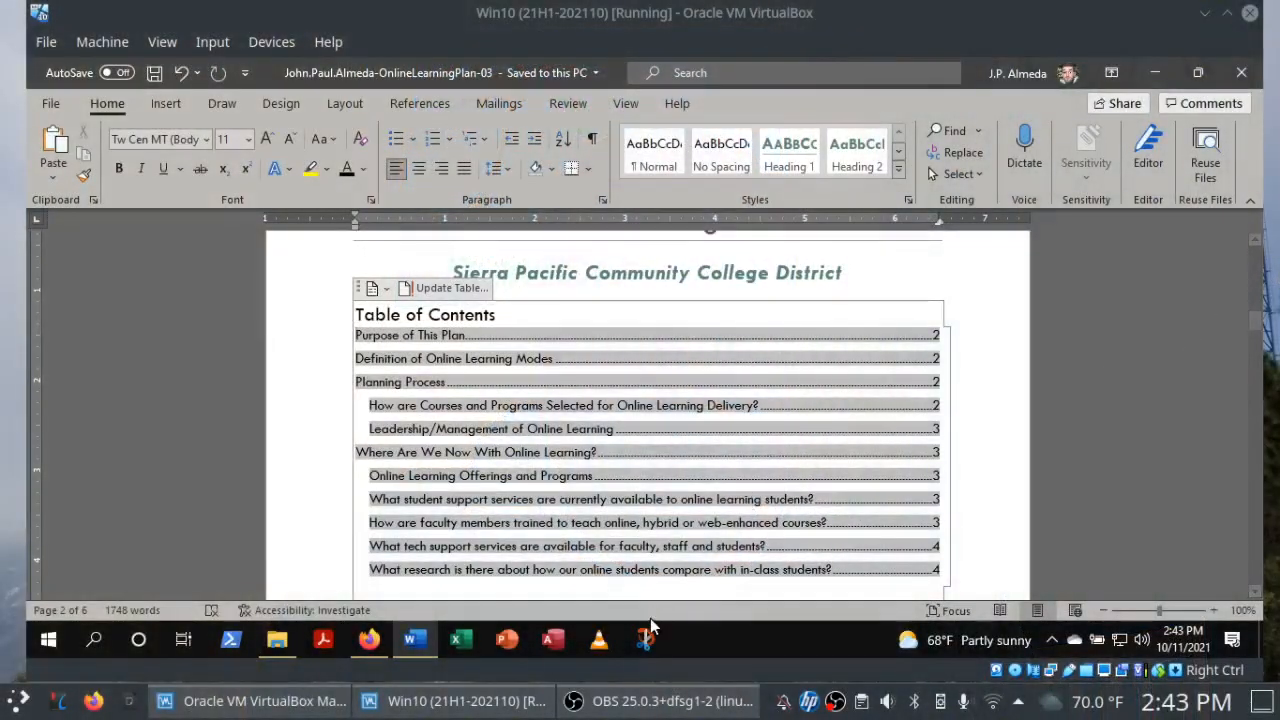
left_click(385, 642)
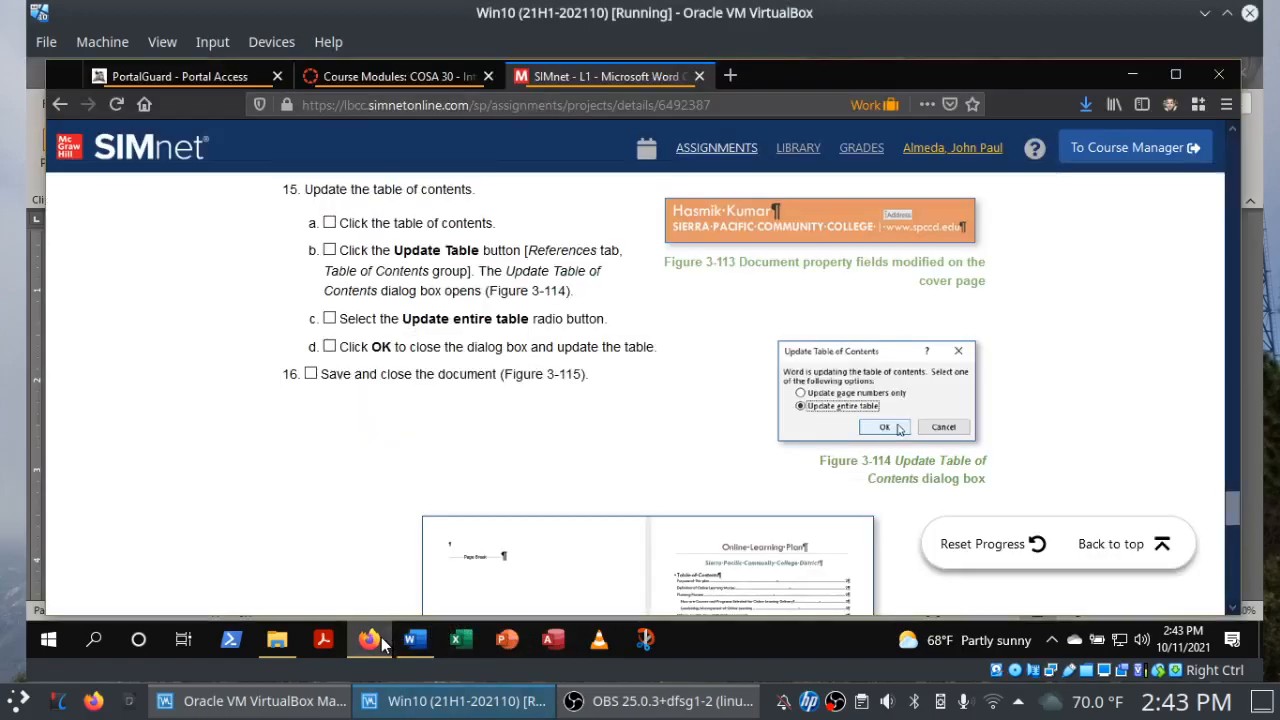
left_click(330, 223)
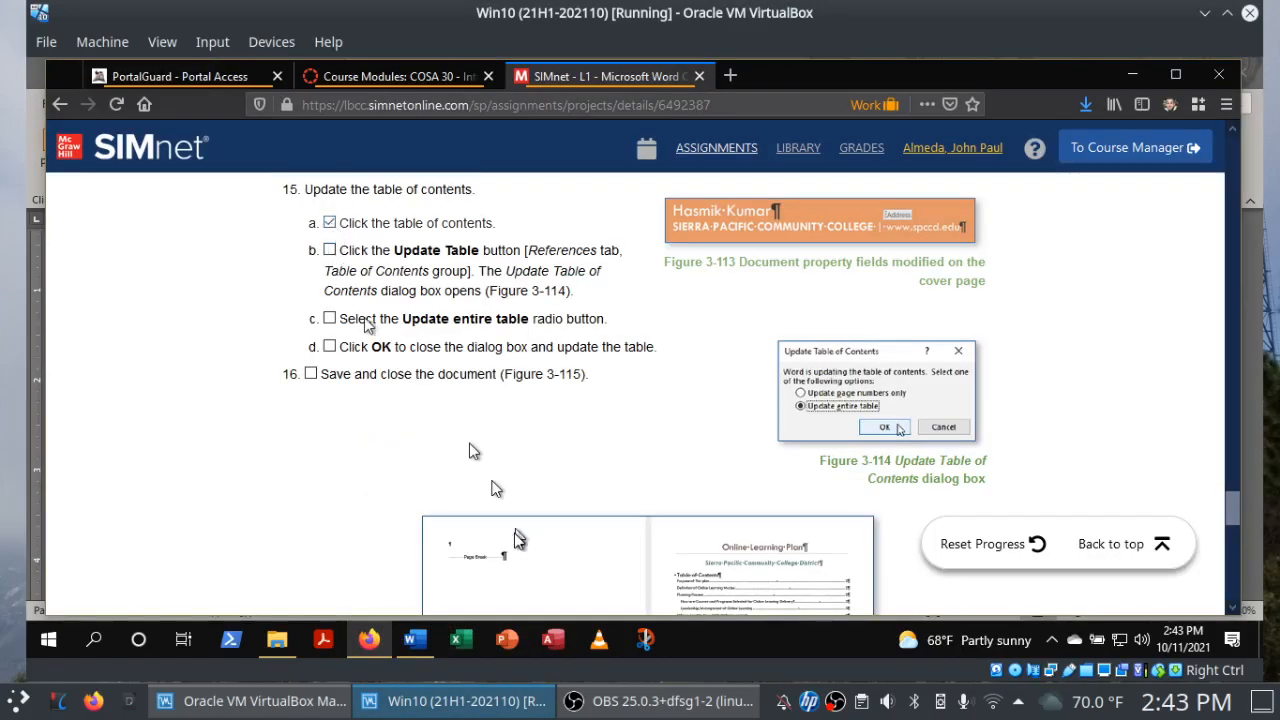
In Word, update the table of contents with the Update entire table option, and save the document.
left_click(418, 642)
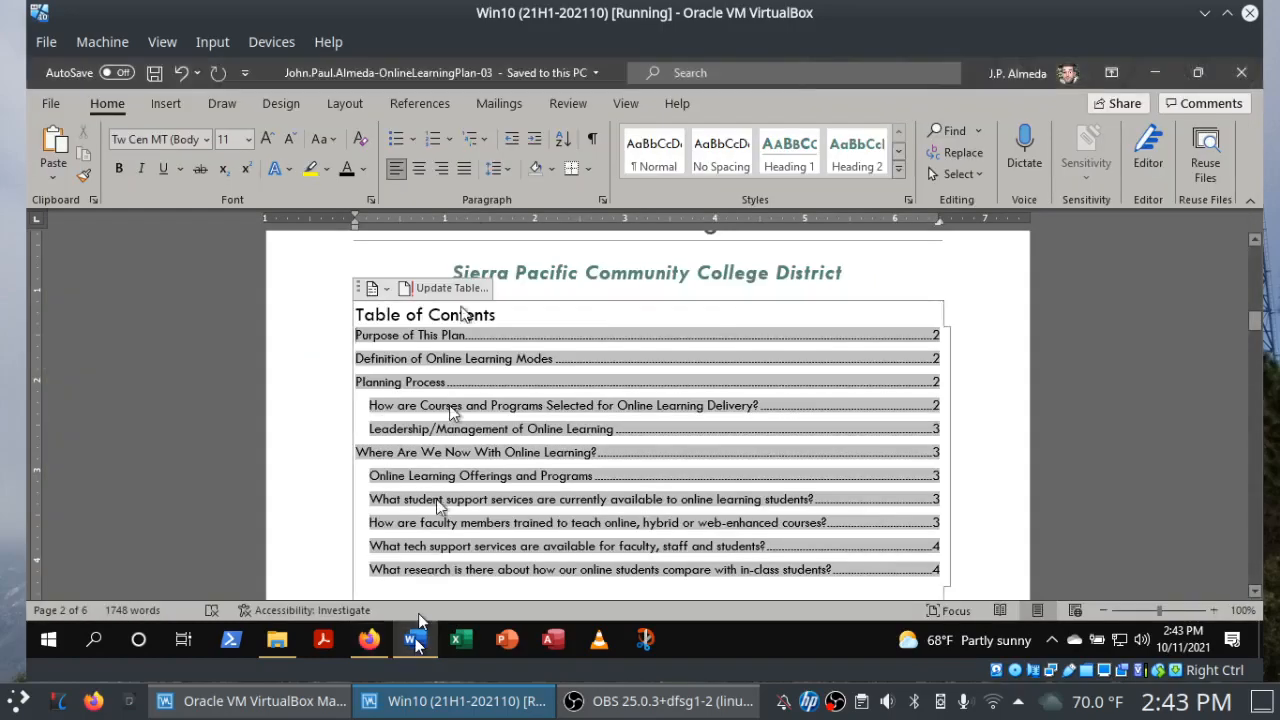
left_click(421, 105)
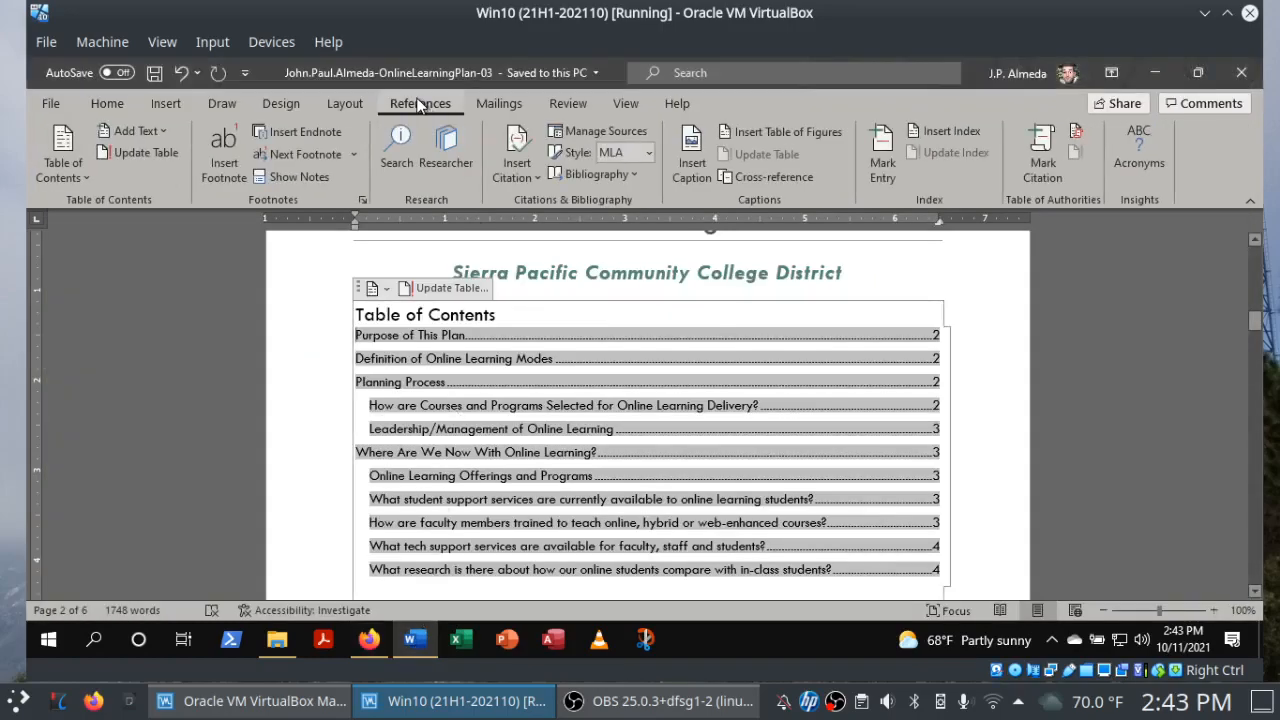
left_click(126, 154)
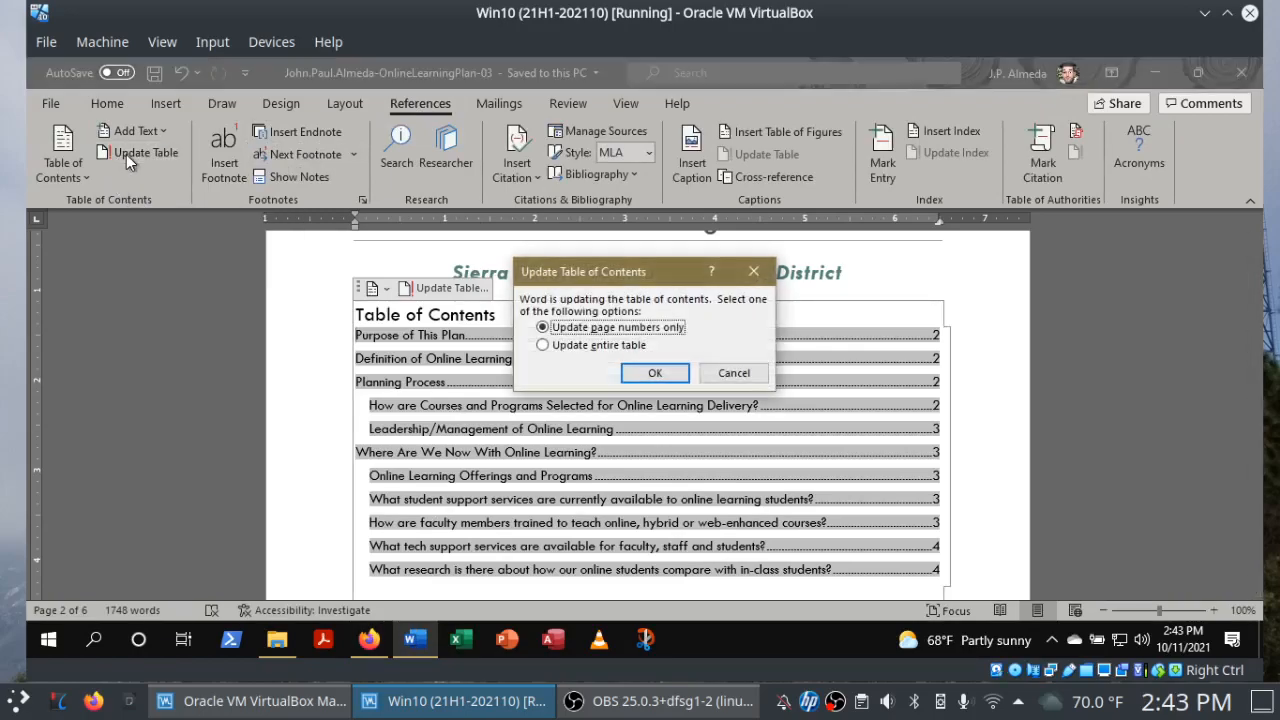
left_click(368, 645)
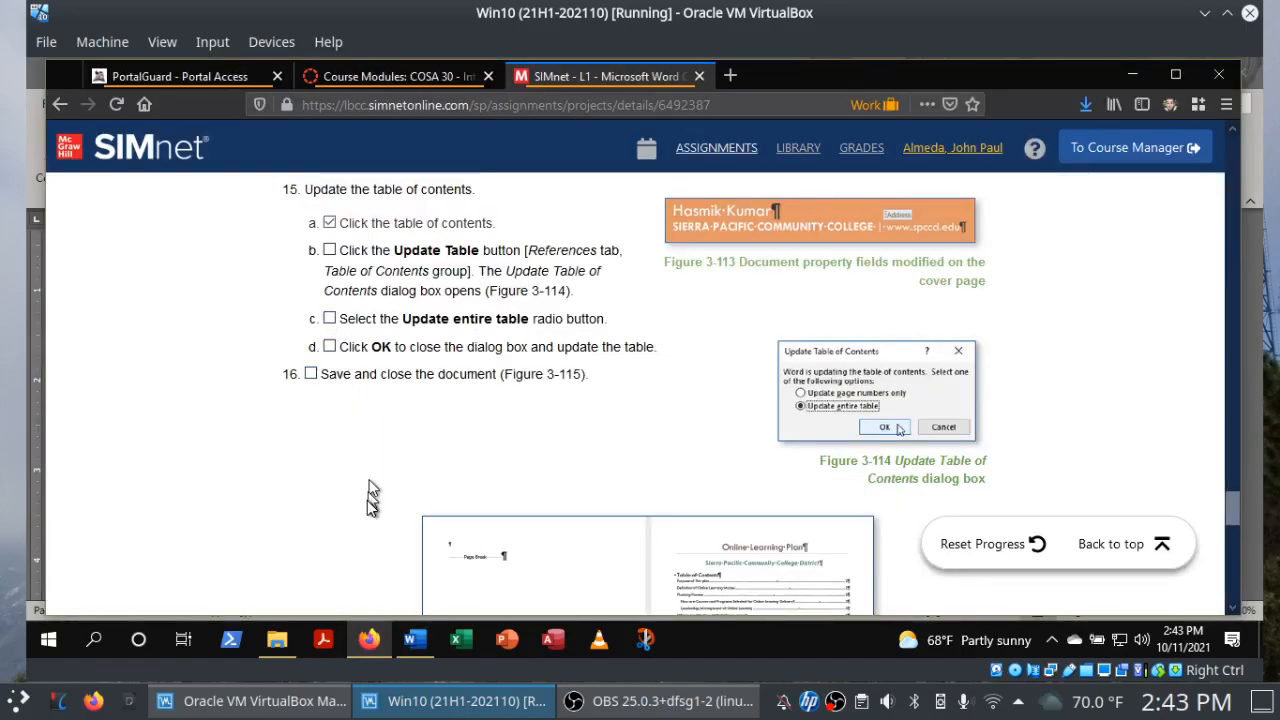
left_click(410, 645)
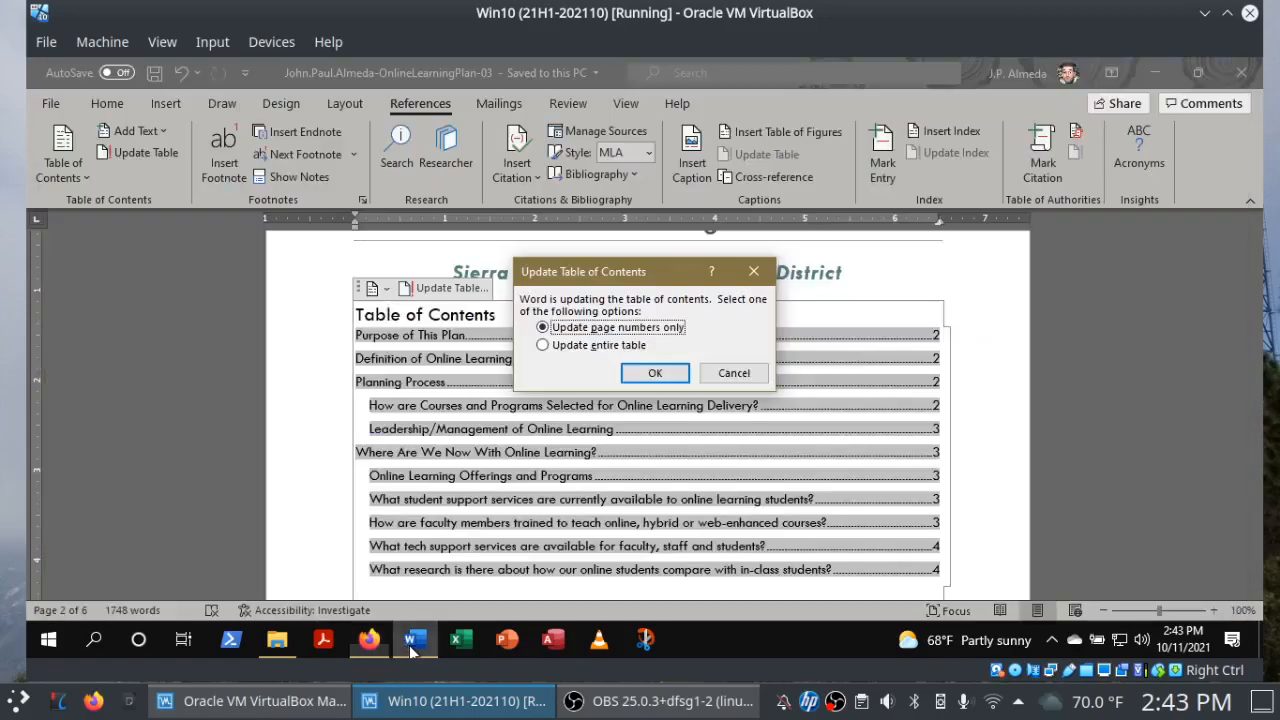
left_click(592, 348)
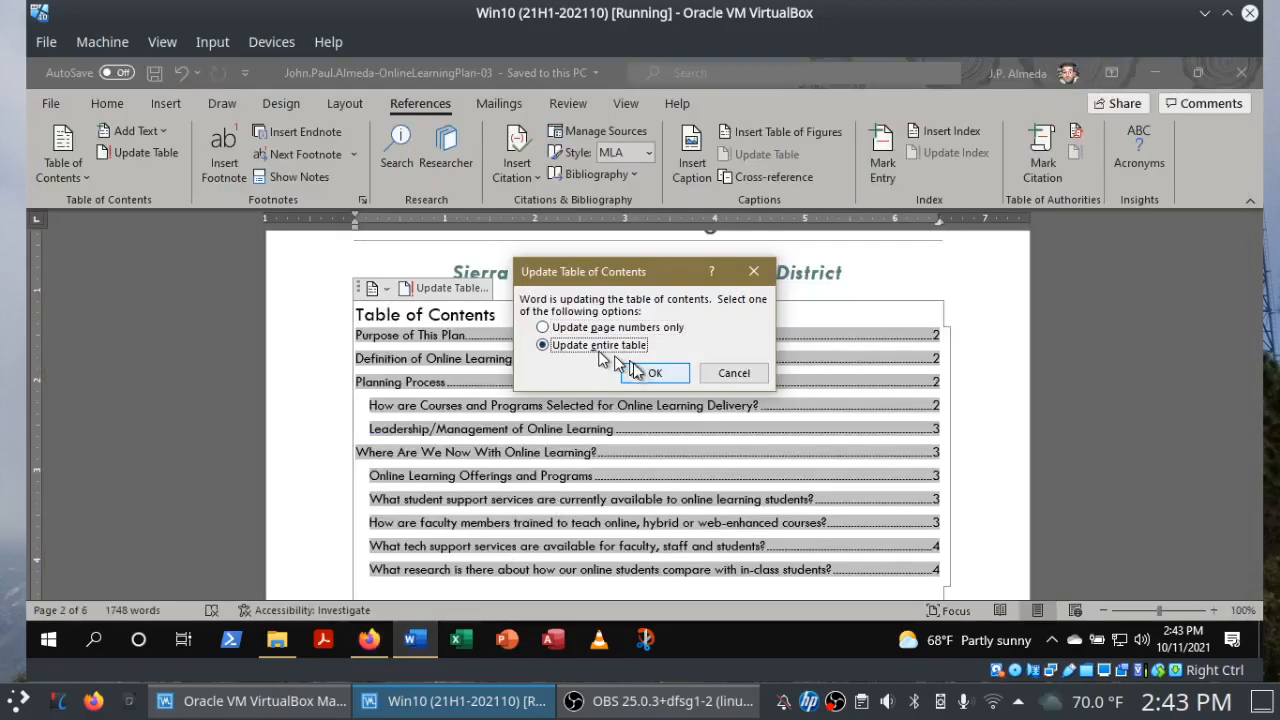
left_click(653, 372)
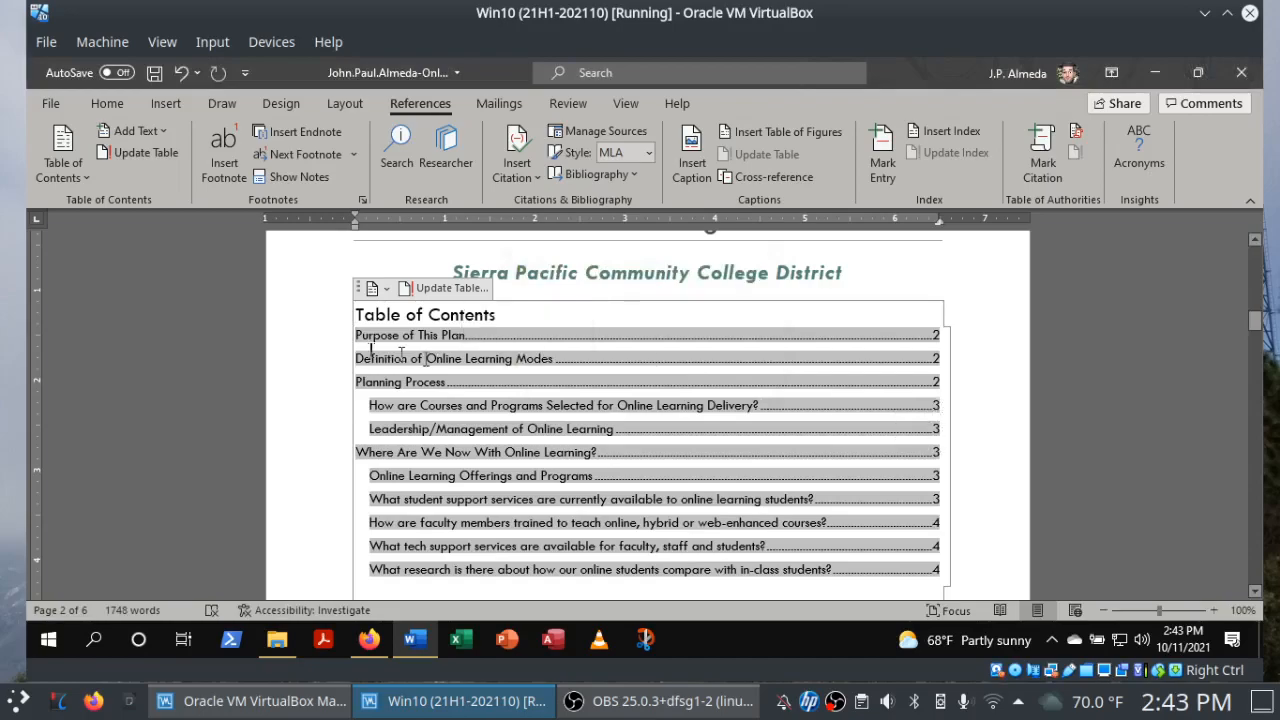
left_click(320, 363)
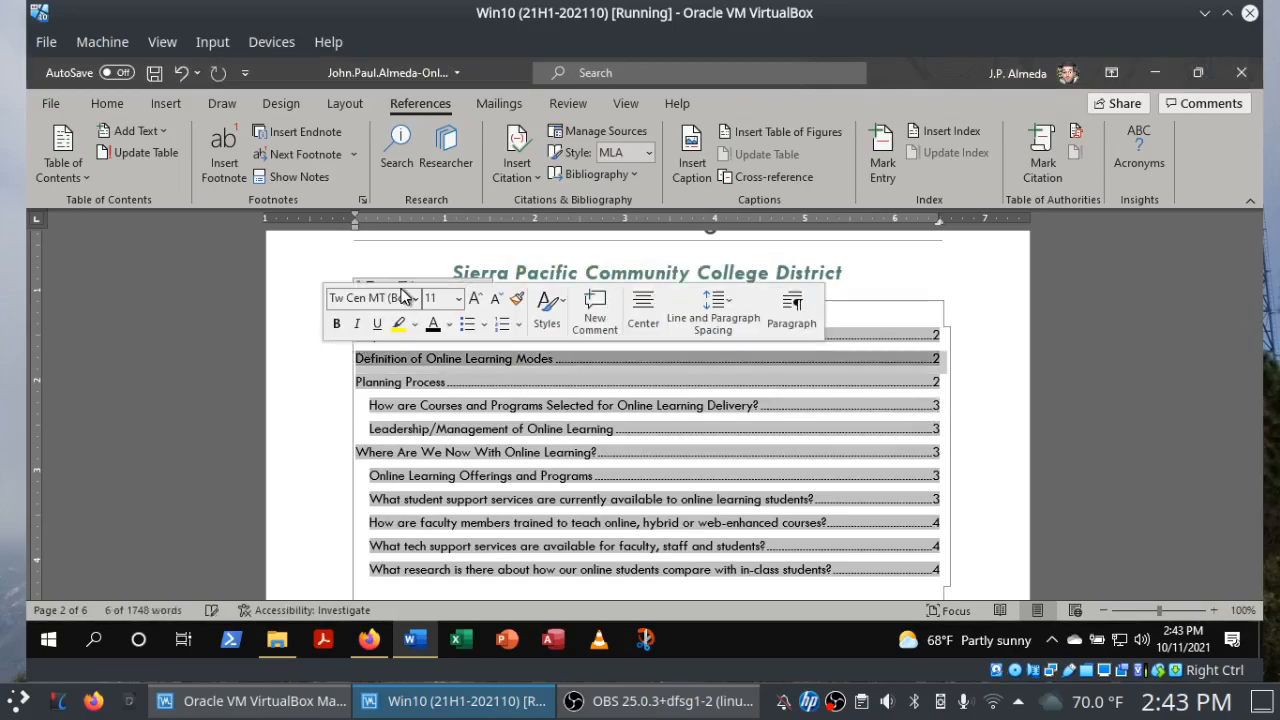
left_click(448, 255)
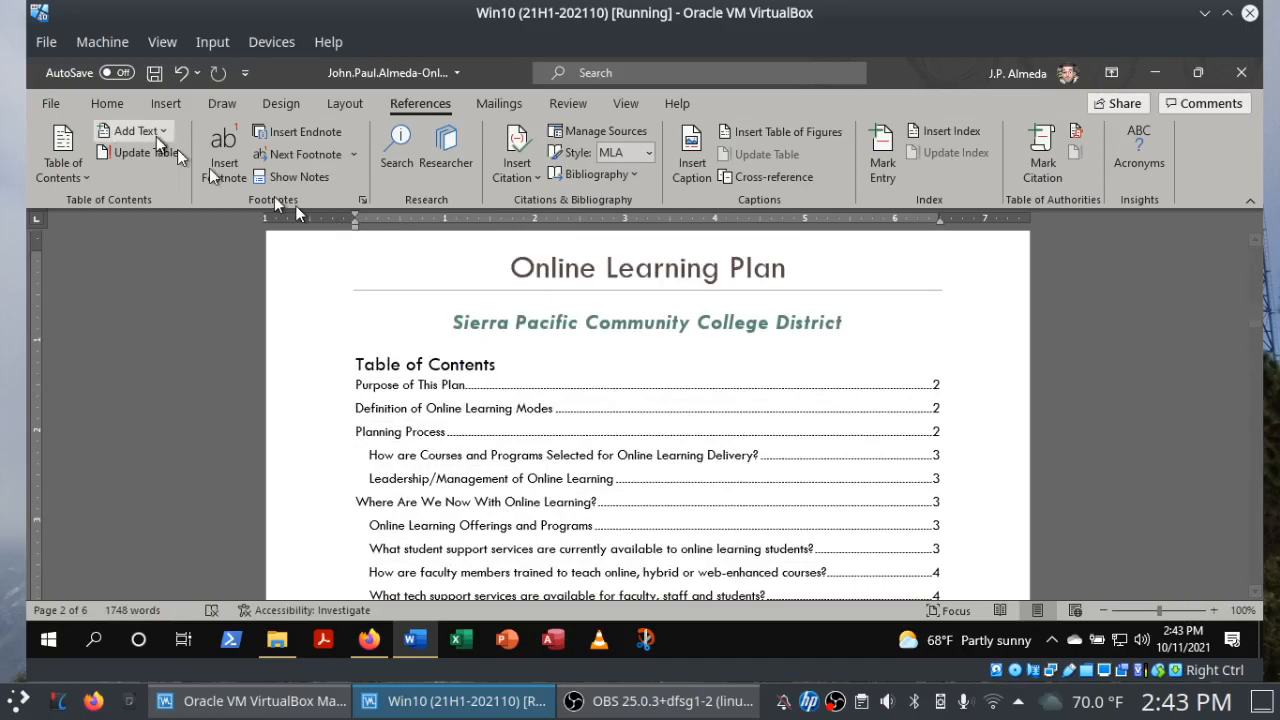
left_click(157, 77)
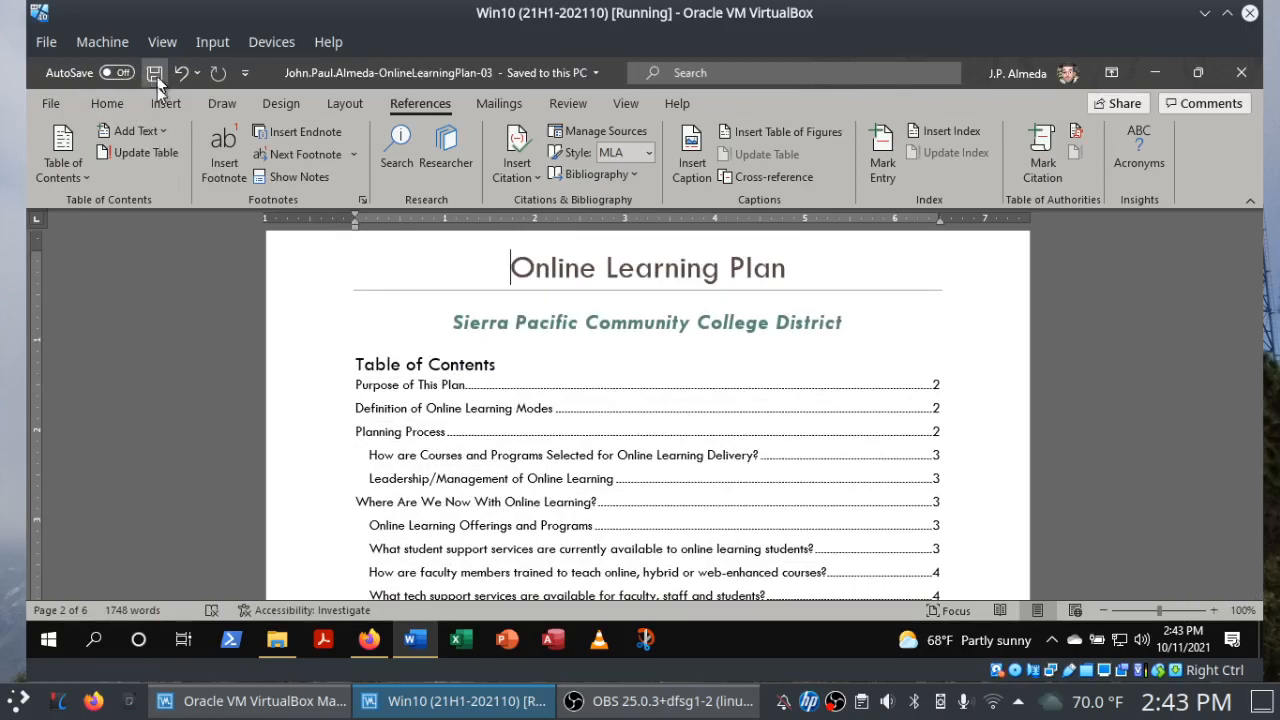
Mark steps 15b, 15c, 15d and 16 complete in SIMnet, and bring steps 17 and 18 into view.
left_click(388, 648)
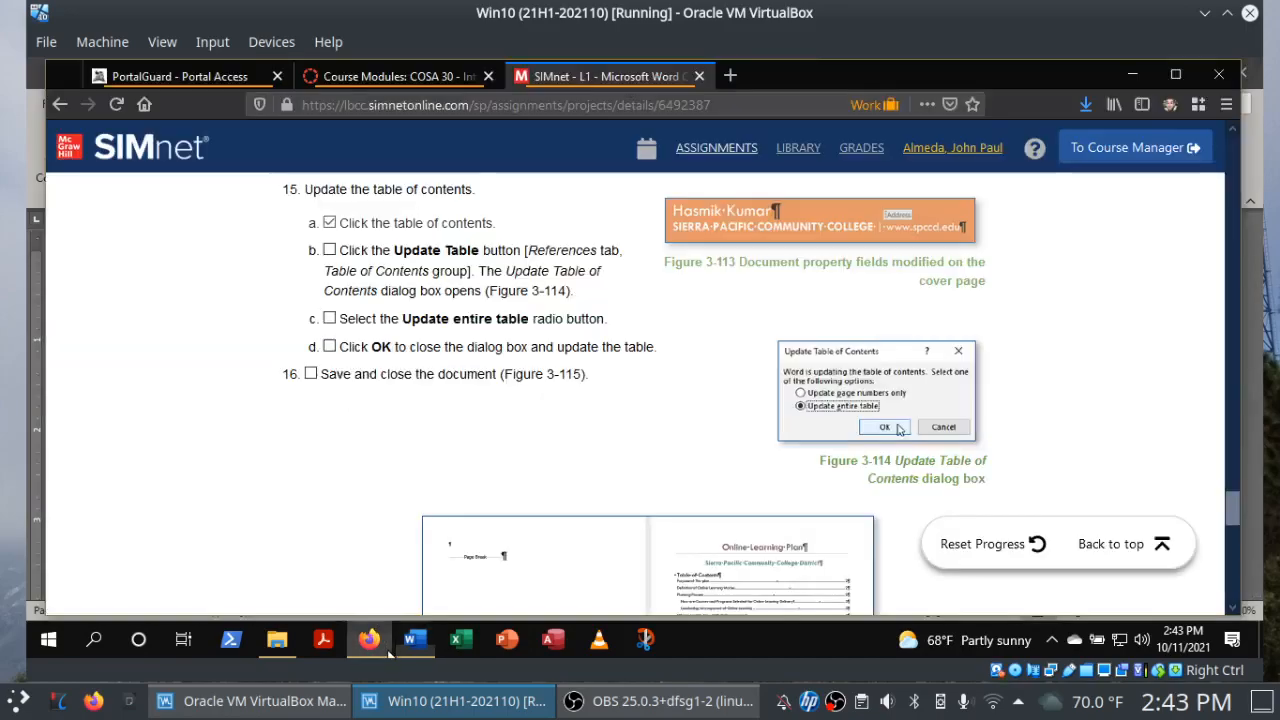
left_click(330, 251)
left_click(330, 318)
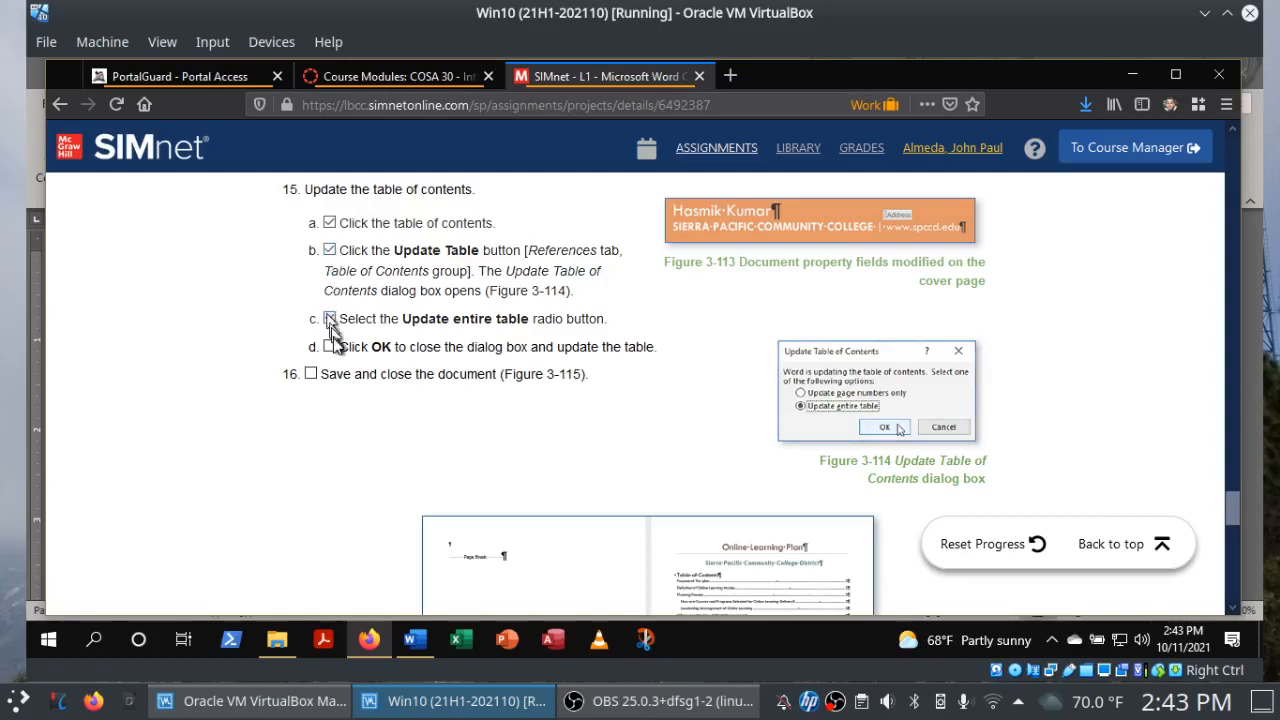
left_click(330, 347)
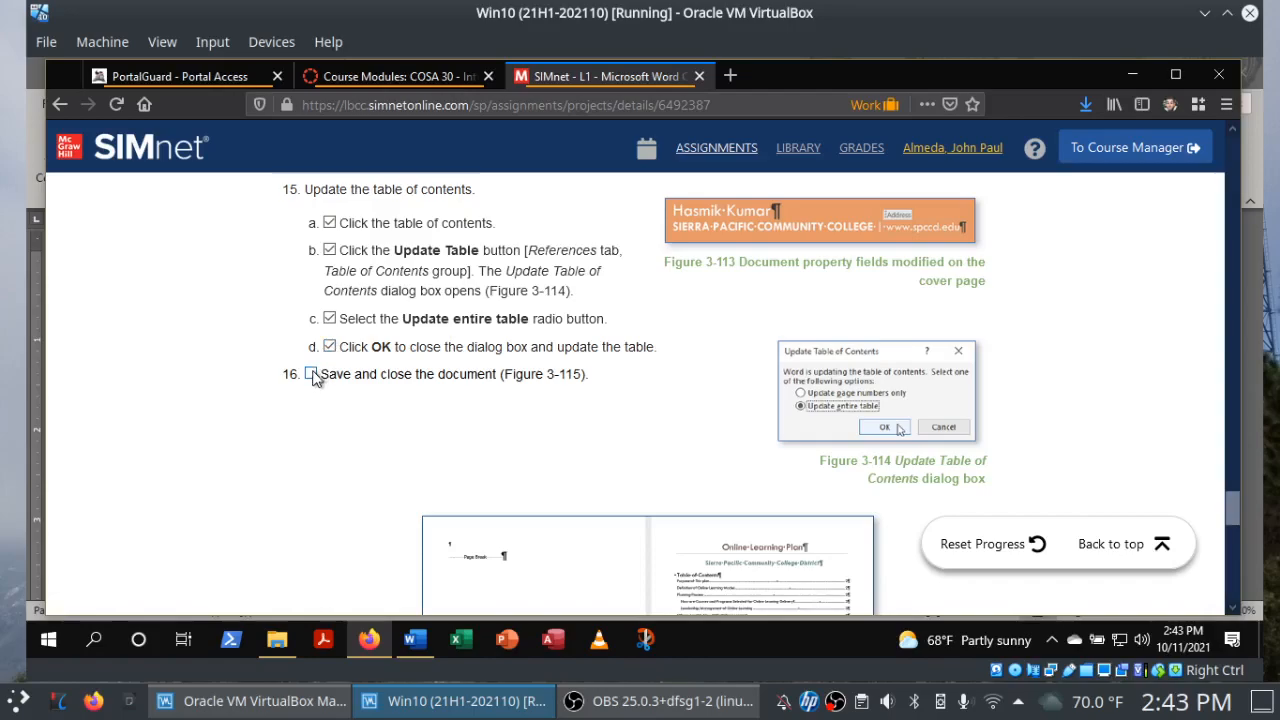
left_click(311, 374)
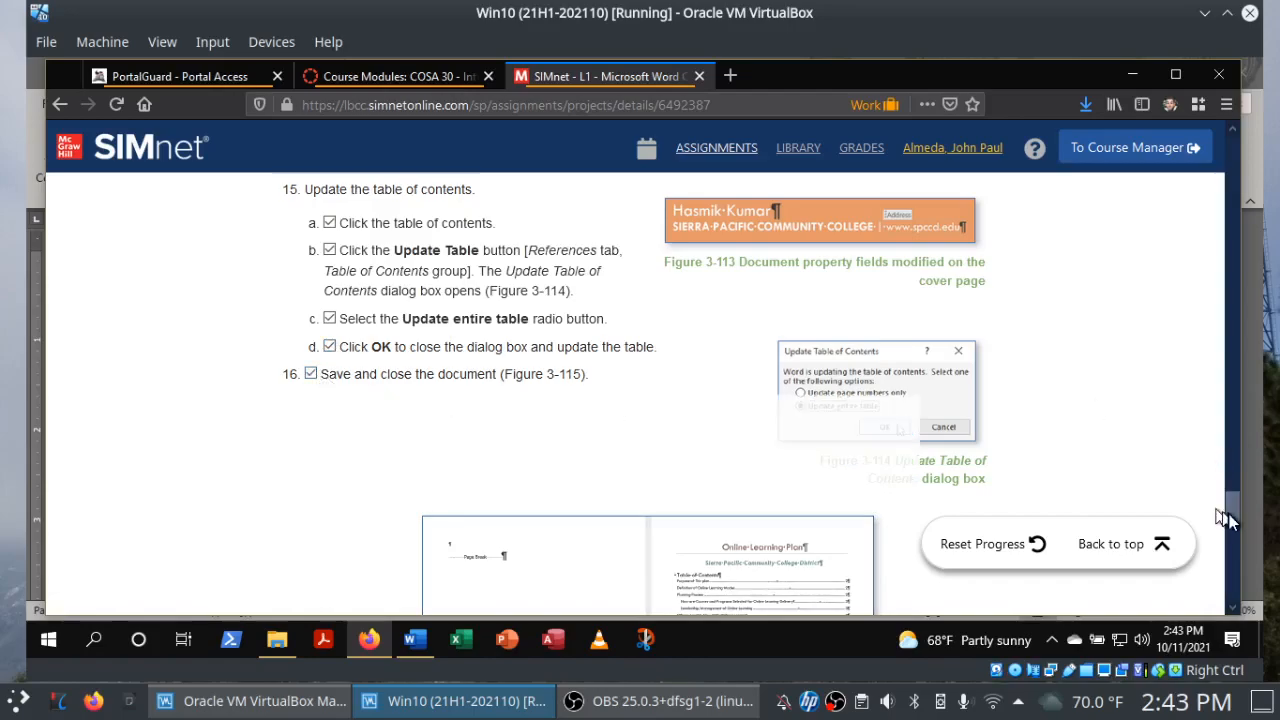
left_click_drag(1231, 524, 1231, 597)
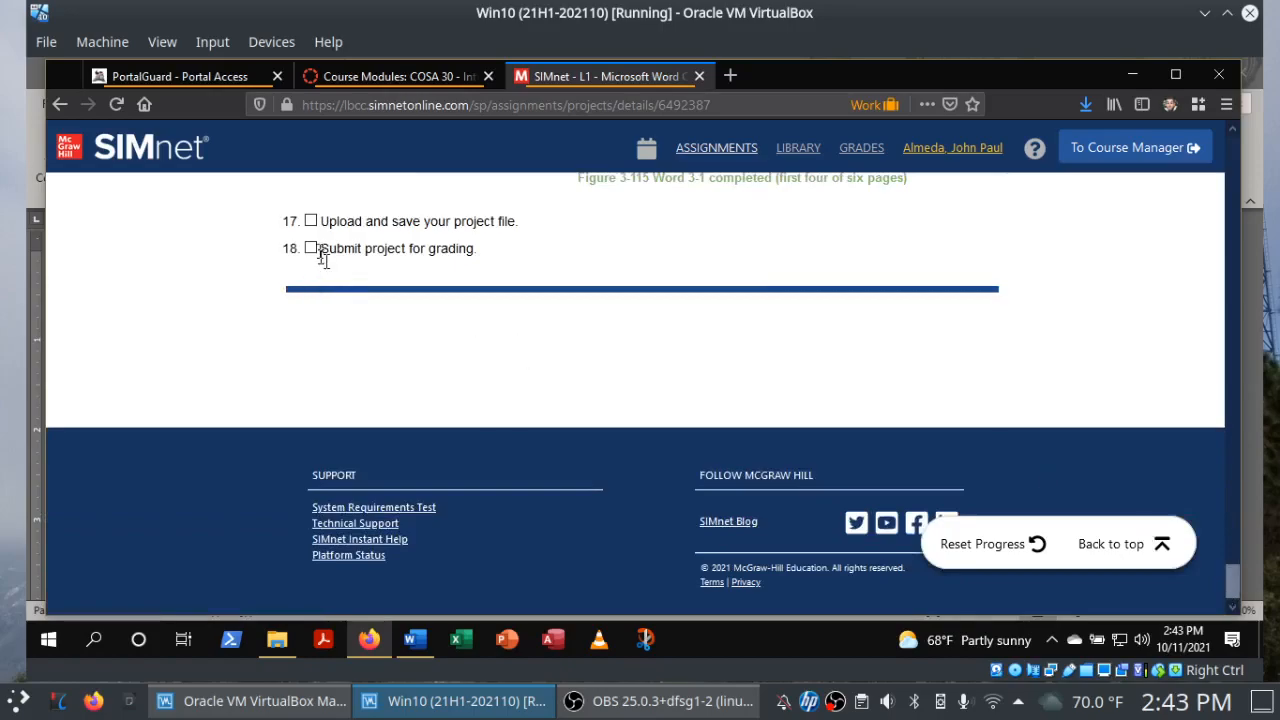
Mark step 17 complete in SIMnet, return to the top of the project page, and close the OnlineLearningPlan-03 document in Word.
left_click(311, 221)
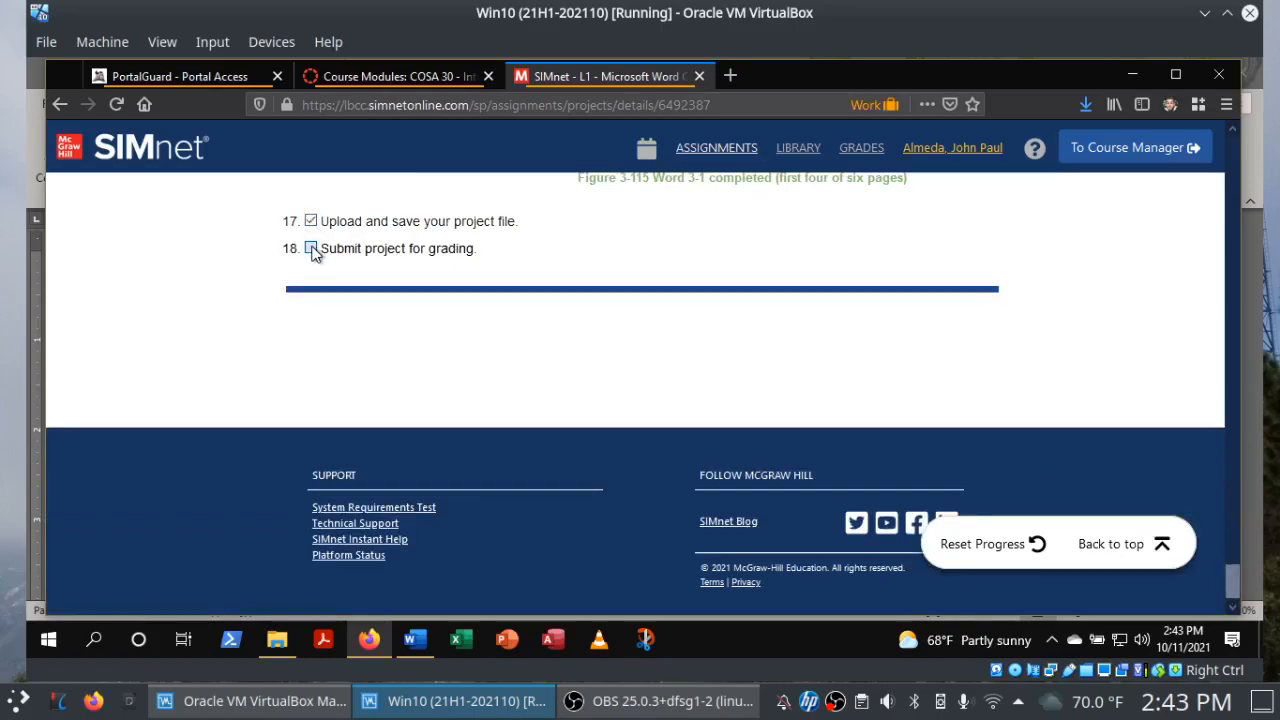
left_click(1127, 545)
left_click(415, 639)
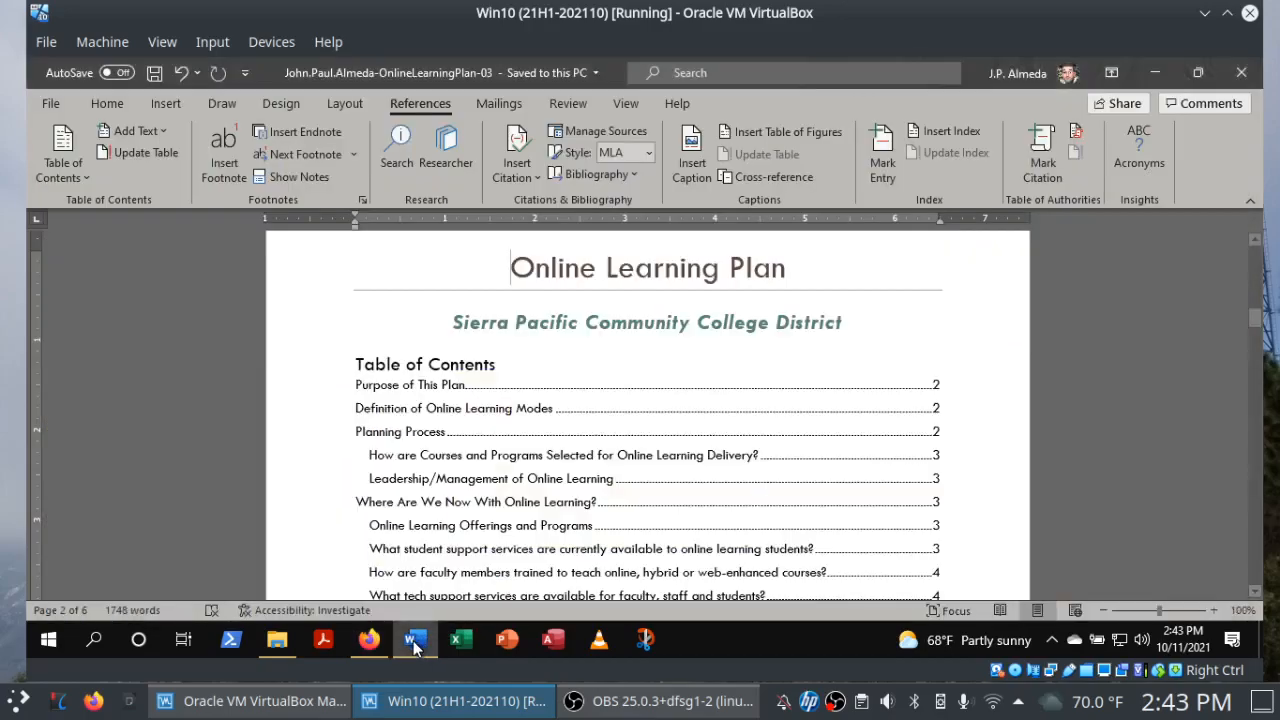
left_click(1241, 73)
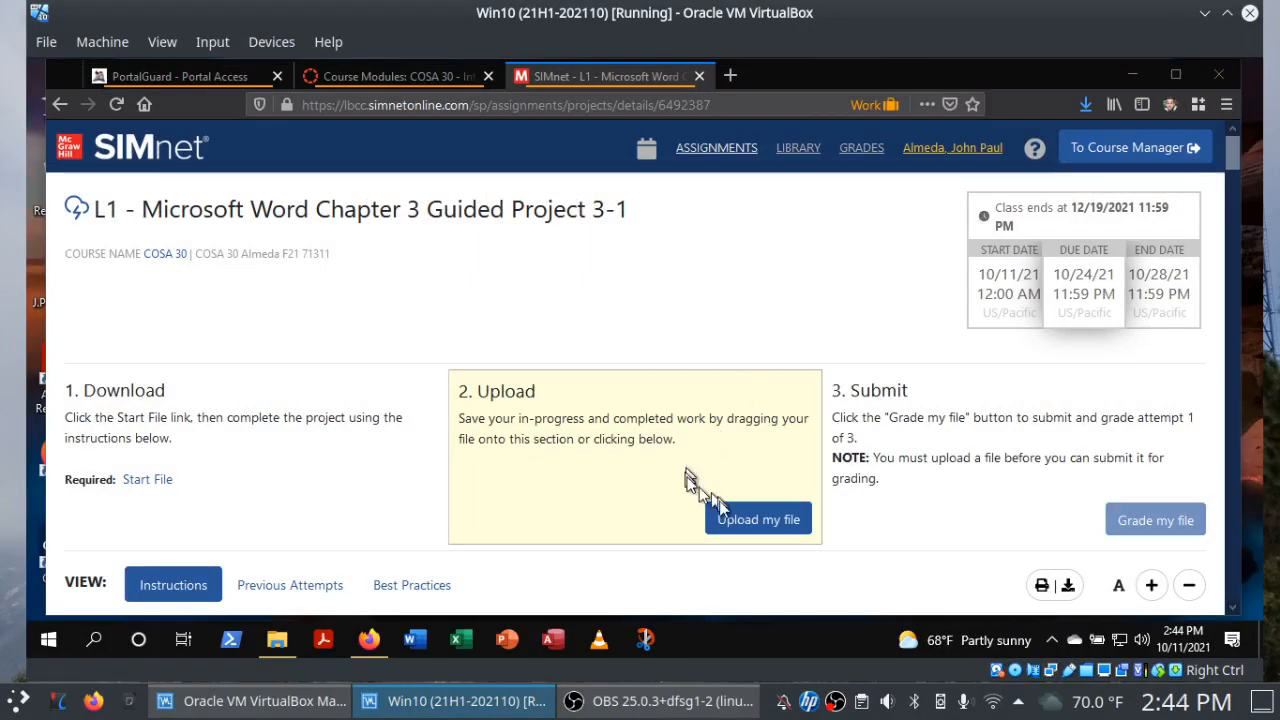
Upload the OnlineLearningPlan-03 document from the Downloads folder to the SIMnet project and submit it for grading.
left_click(740, 519)
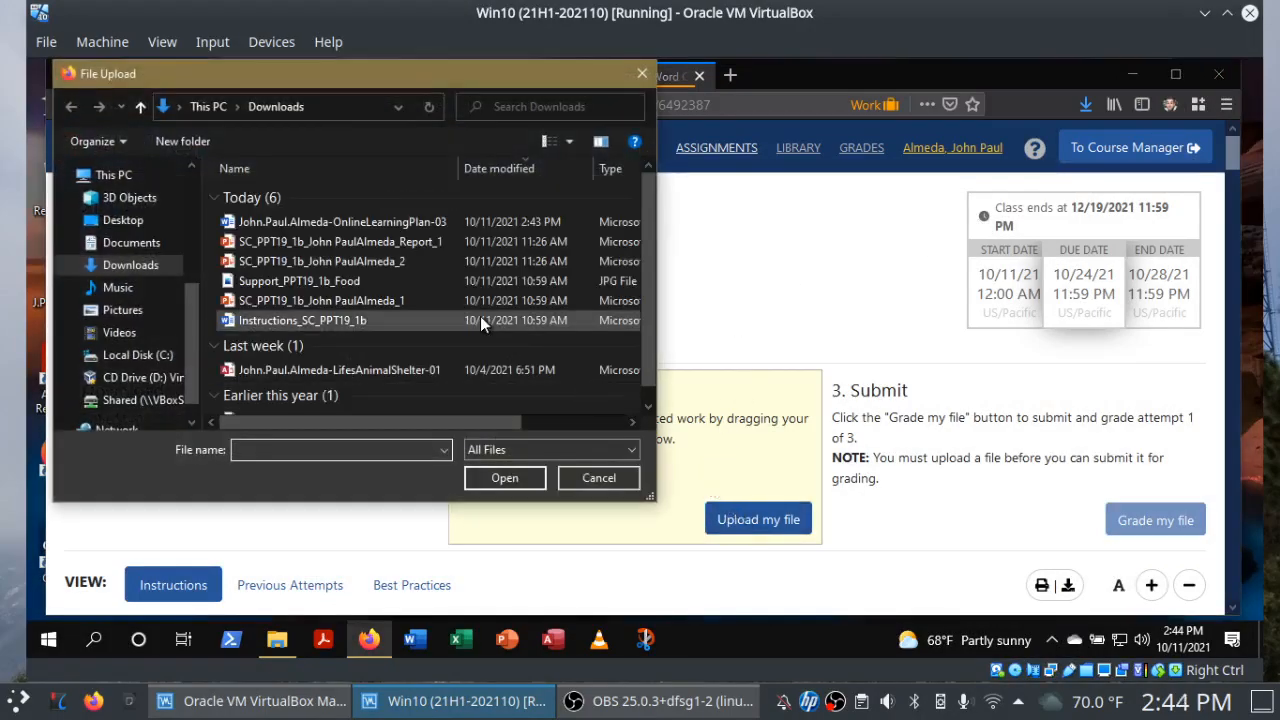
double_click(332, 216)
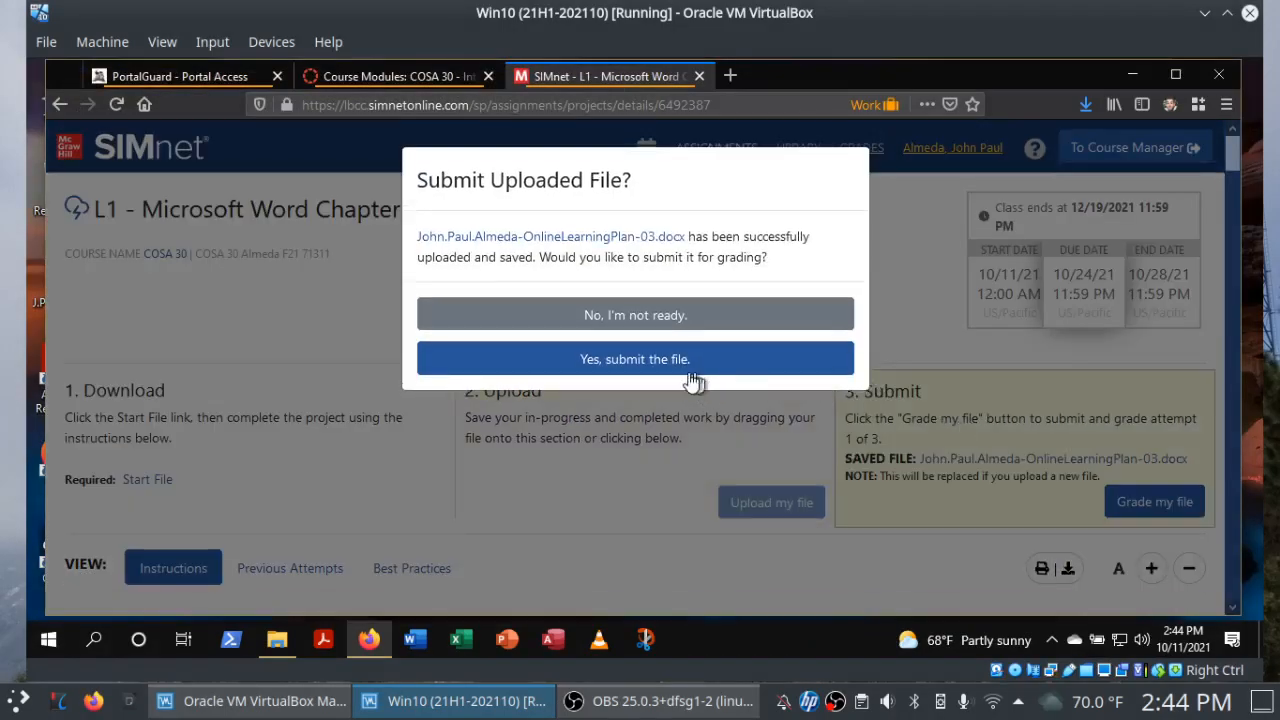
left_click(689, 370)
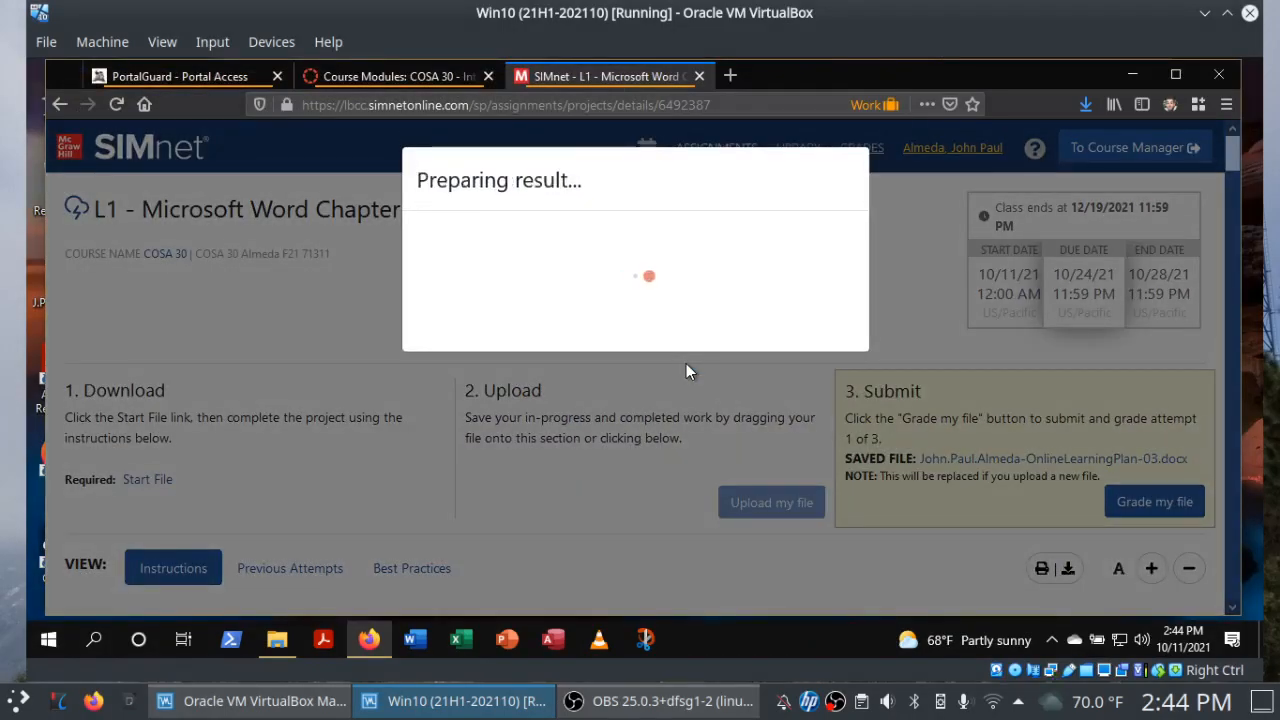